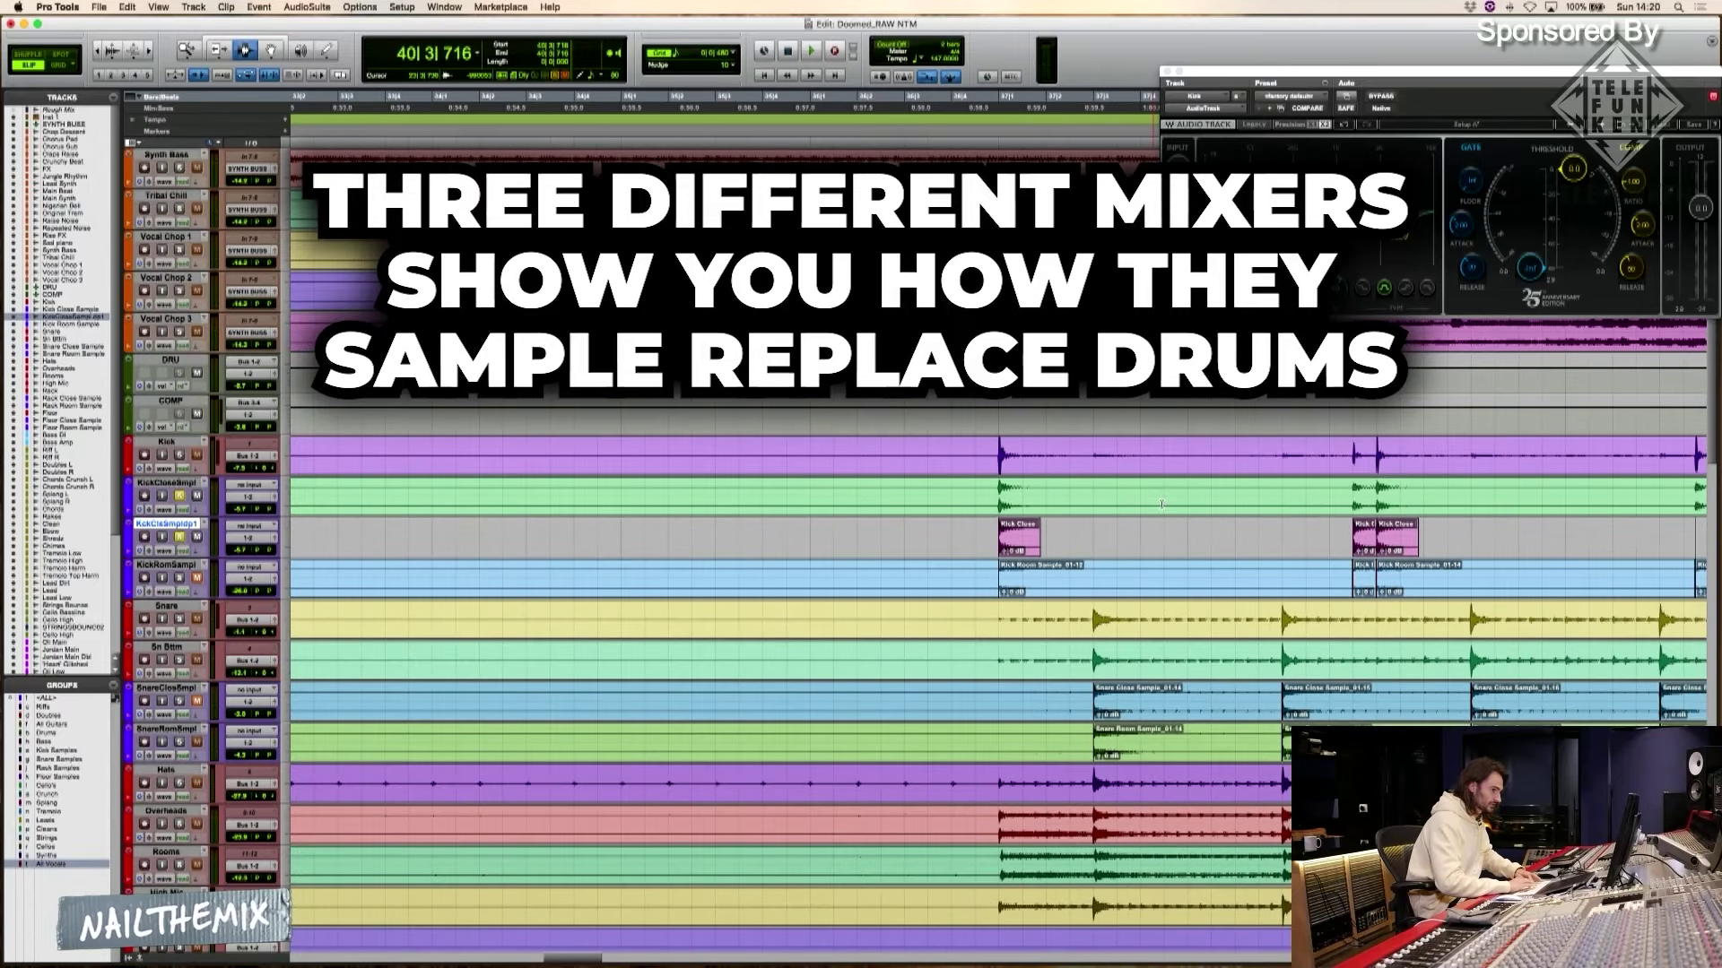
Paste the Kick Close sample onto the duplicate kick close sample track at each successive transient of the Kick track
{"action": "key", "text": "semicolon"}
{"action": "key", "text": "v"}
{"action": "key", "text": "p"}
{"action": "key", "text": "Tab"}
{"action": "key", "text": "semicolon"}
{"action": "key", "text": "v"}
{"action": "key", "text": "p"}
{"action": "key", "text": "Tab"}
{"action": "key", "text": "semicolon"}
{"action": "key", "text": "v"}
{"action": "key", "text": "p"}
{"action": "key", "text": "Tab"}
{"action": "key", "text": "semicolon"}
{"action": "key", "text": "v"}
{"action": "key", "text": "p"}
{"action": "key", "text": "Tab"}
{"action": "key", "text": "semicolon"}
{"action": "key", "text": "v"}
{"action": "key", "text": "p"}
{"action": "key", "text": "Tab"}
{"action": "key", "text": "semicolon"}
{"action": "key", "text": "v"}
{"action": "key", "text": "p"}
{"action": "key", "text": "Tab"}
{"action": "key", "text": "semicolon"}
{"action": "key", "text": "v"}
{"action": "key", "text": "p"}
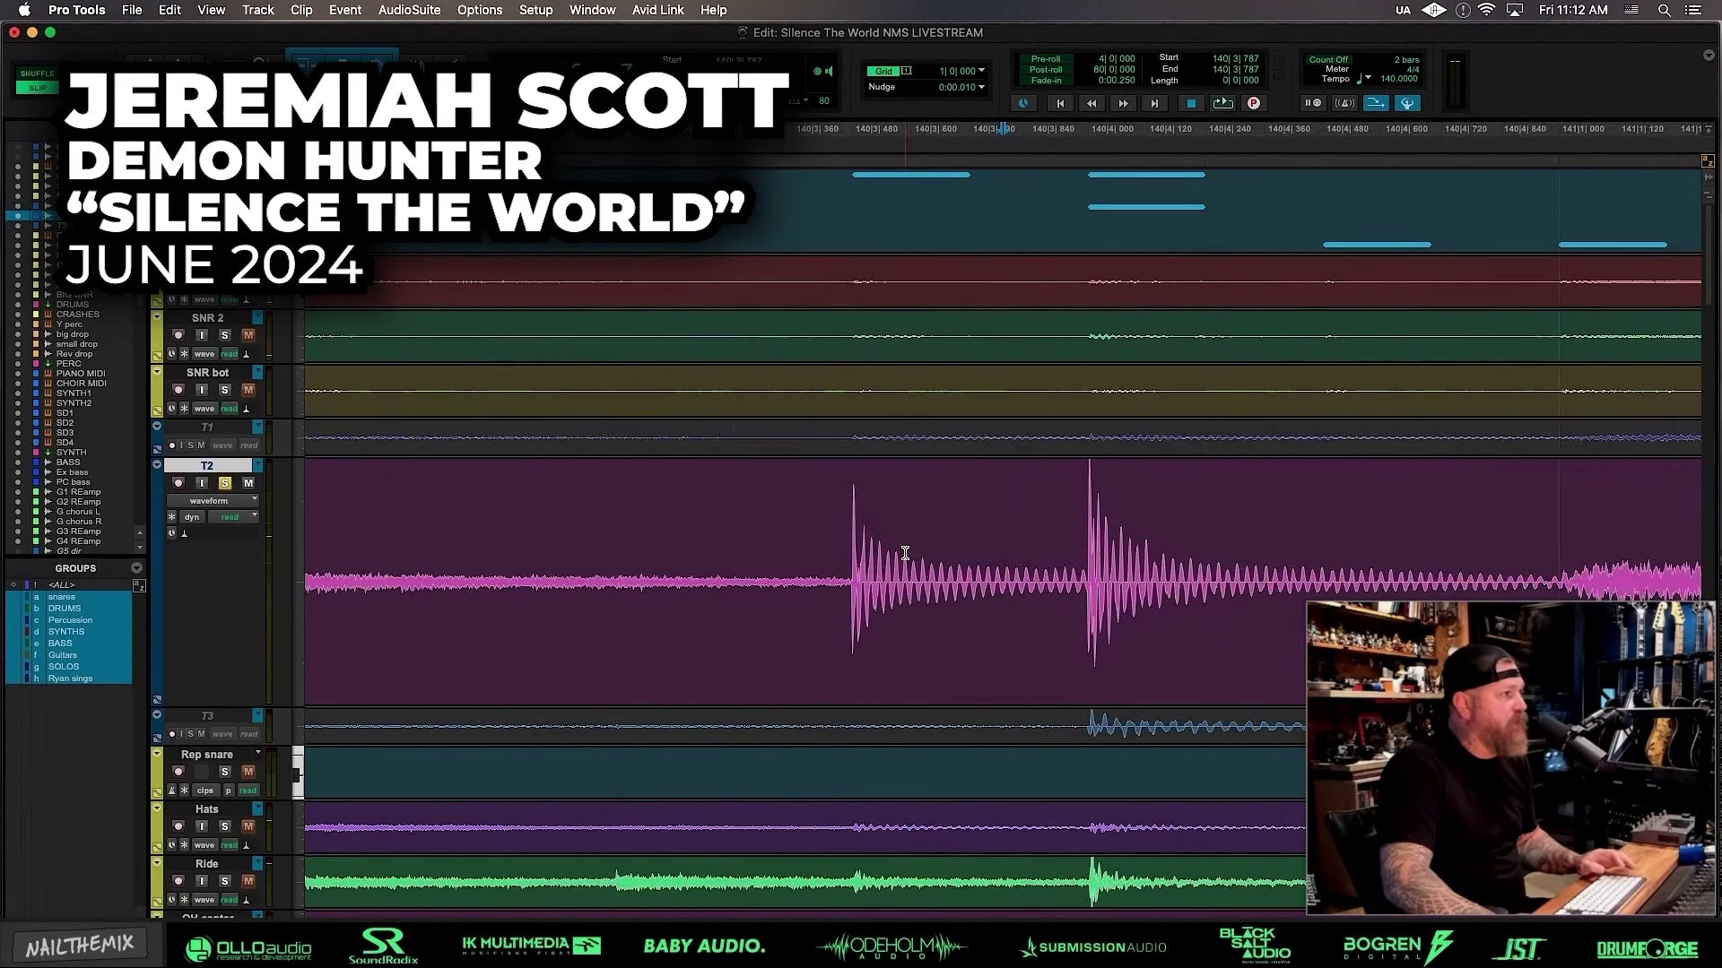
Separate the two tom hits on track T2 into short clips that cover only each hit's attack
{"action": "left_click_drag", "start_coordinate": [909, 567], "coordinate": [850, 609]}
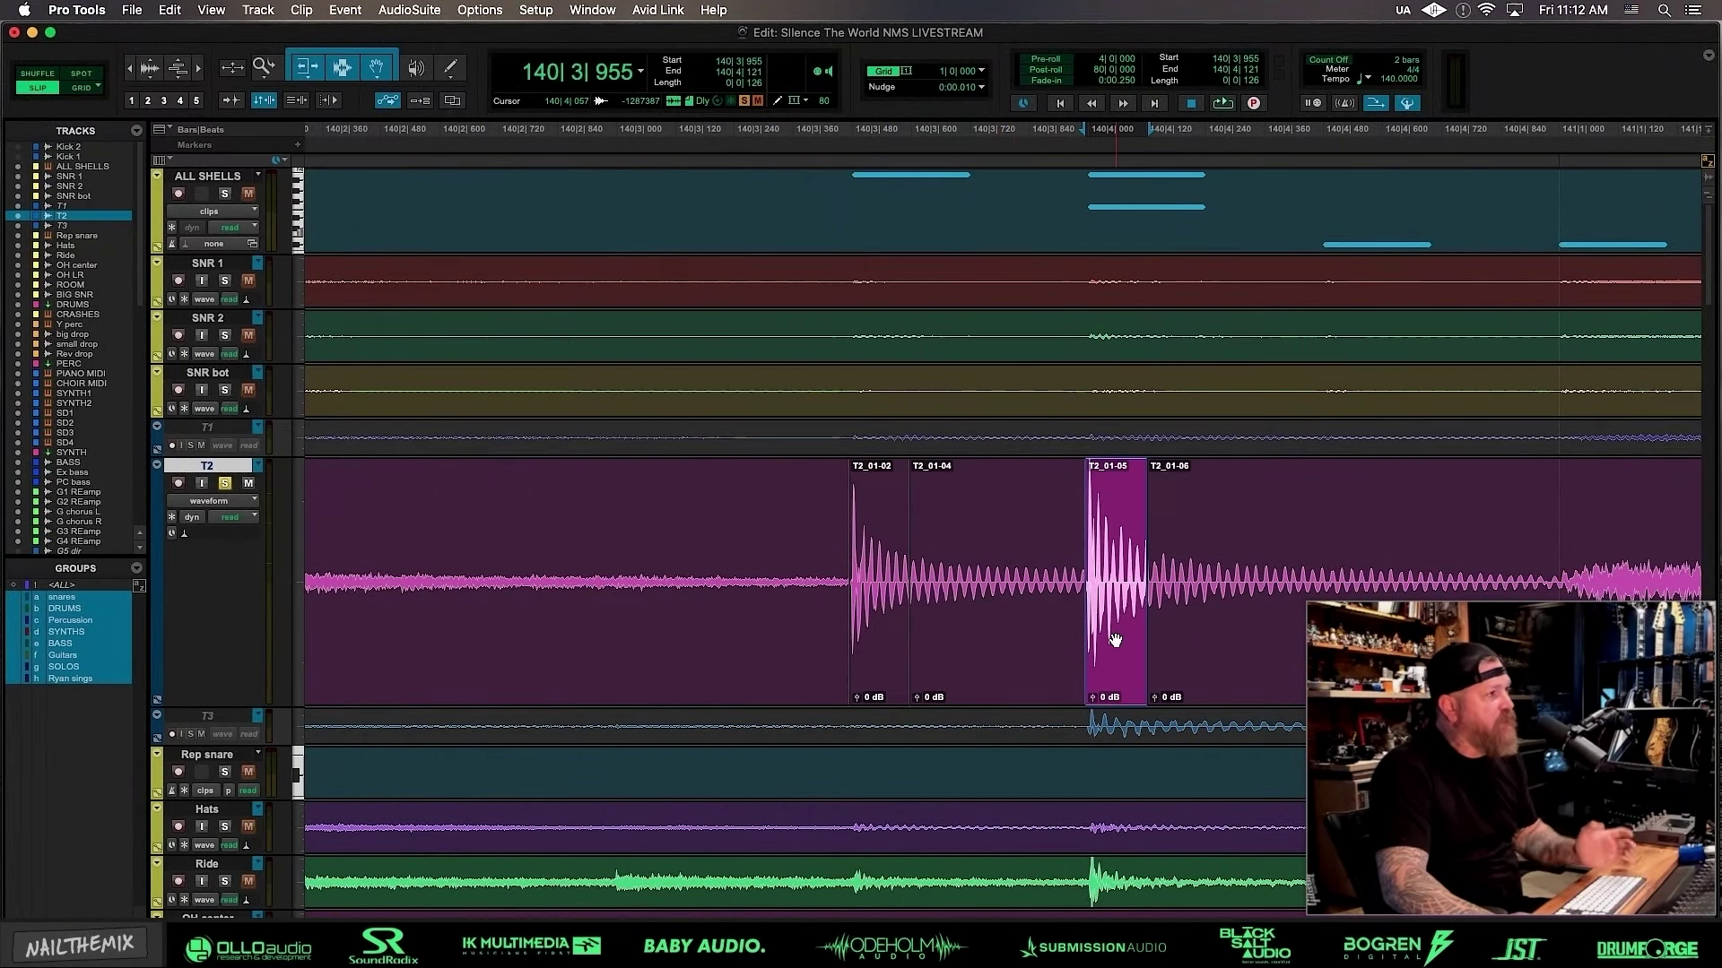
{"action": "left_click_drag", "start_coordinate": [912, 577], "coordinate": [892, 577]}
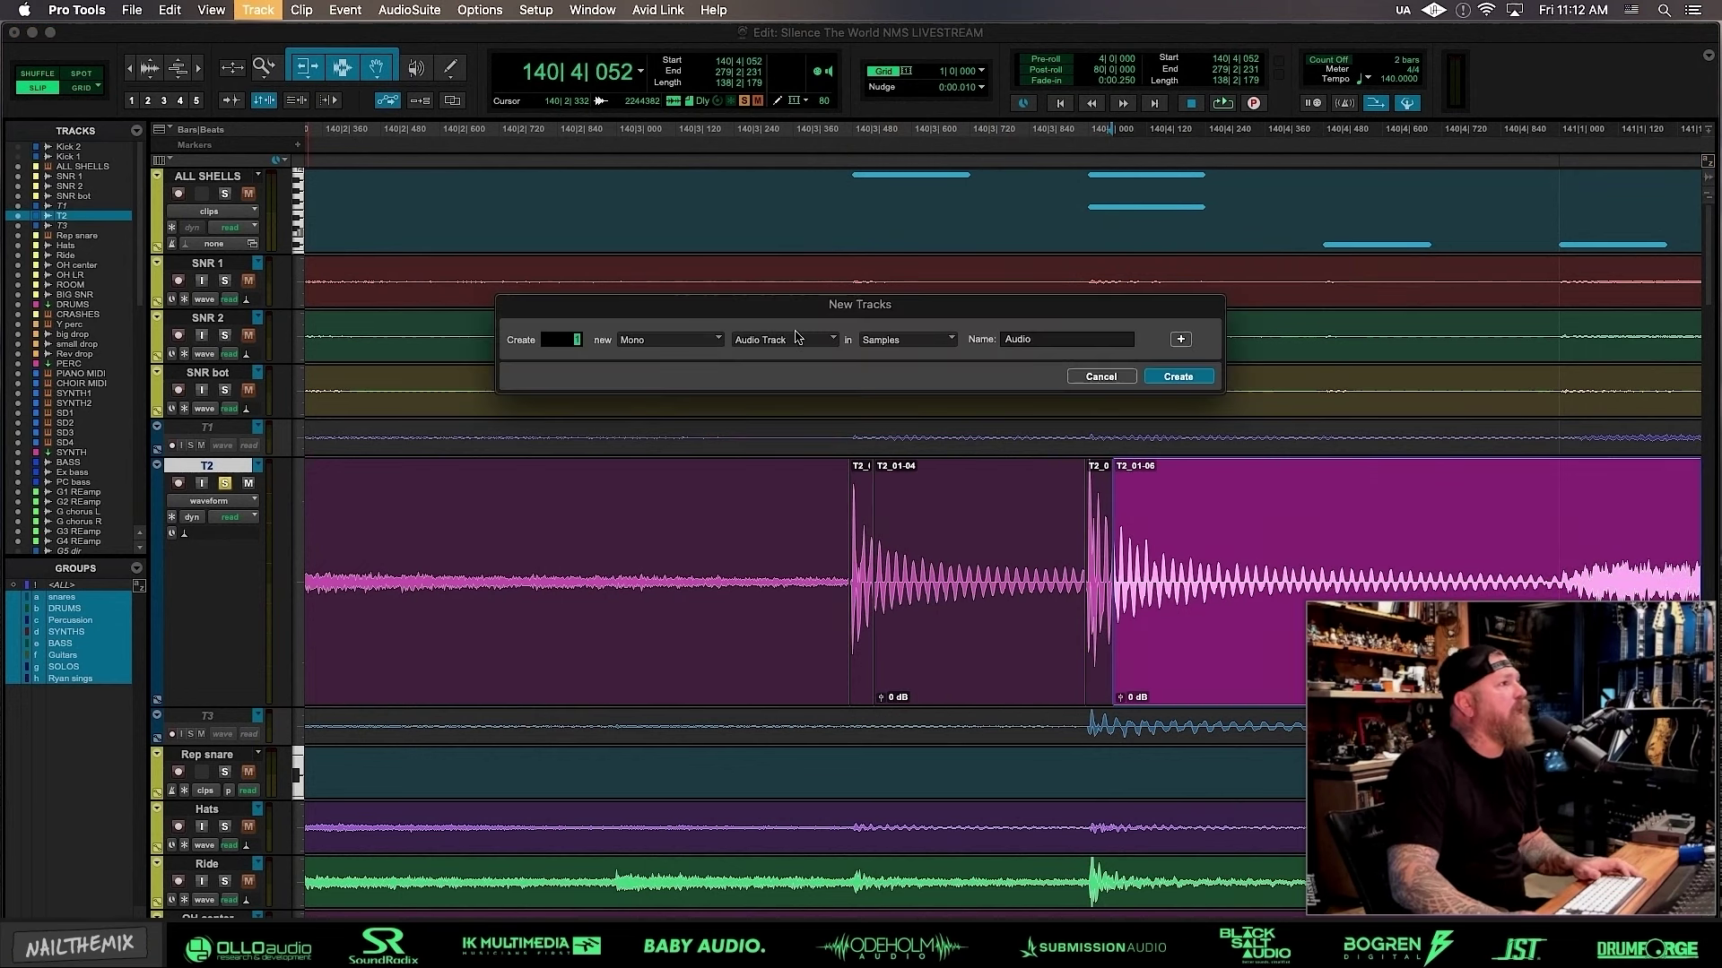
Create one new MIDI track in ticks below T2 and increase its track height
{"action": "left_click", "coordinate": [797, 340]}
{"action": "left_click", "coordinate": [780, 402]}
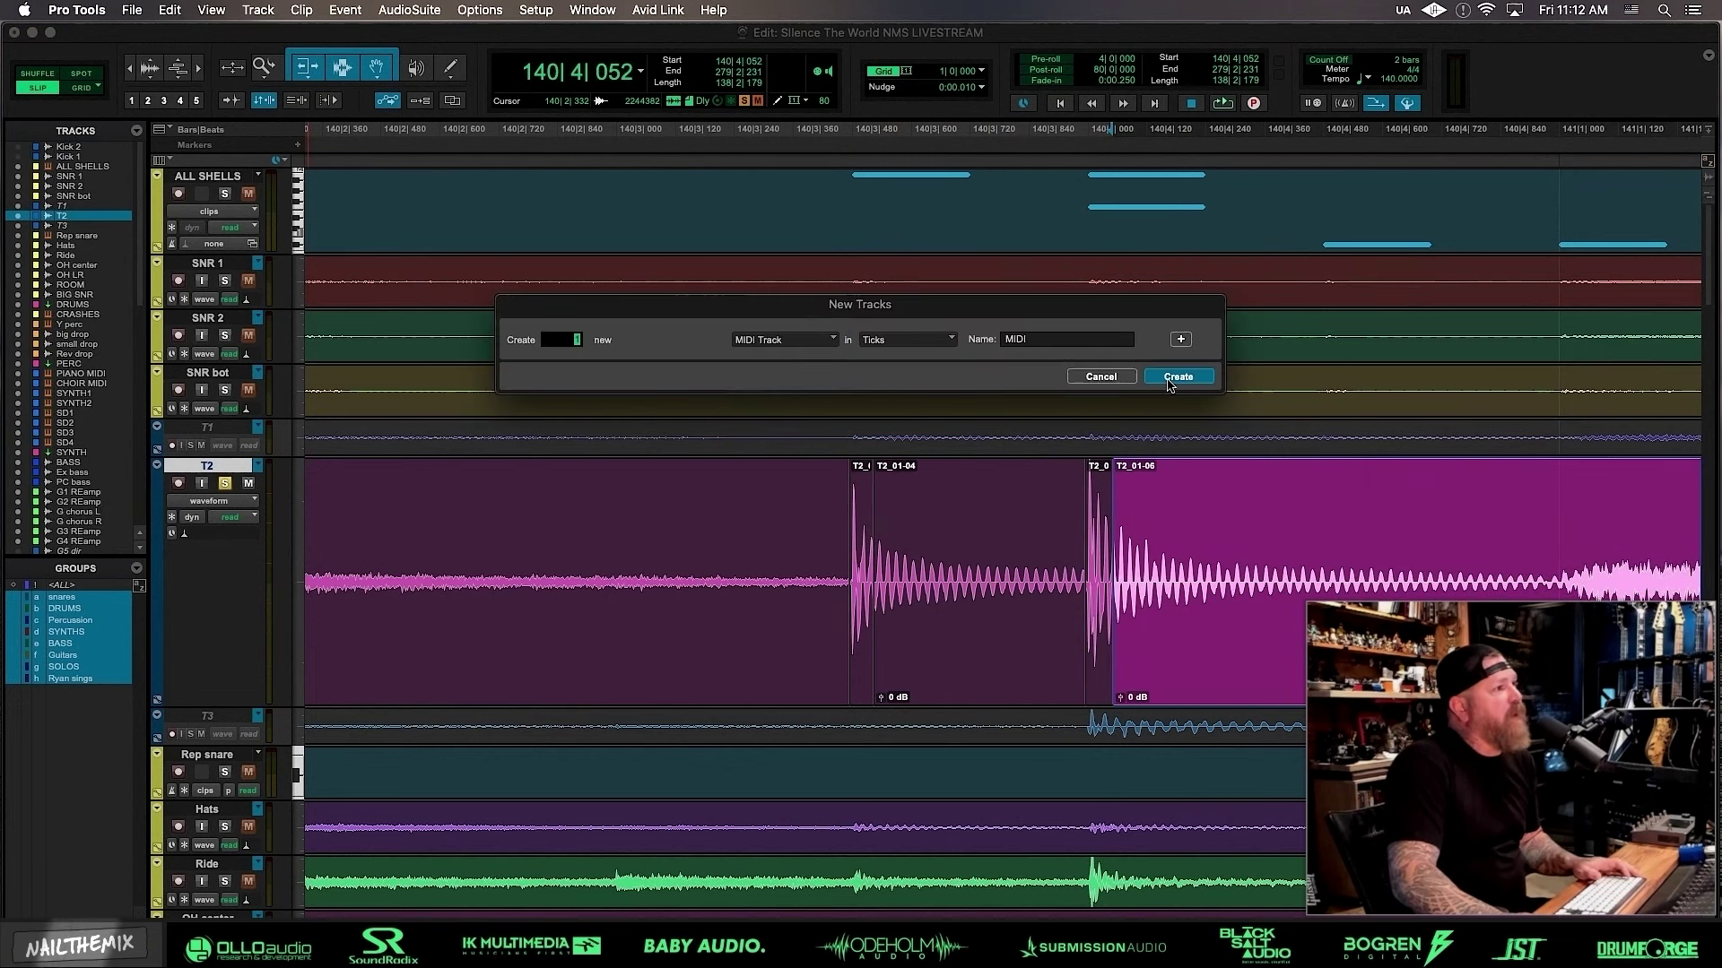
{"action": "left_click", "coordinate": [1175, 377]}
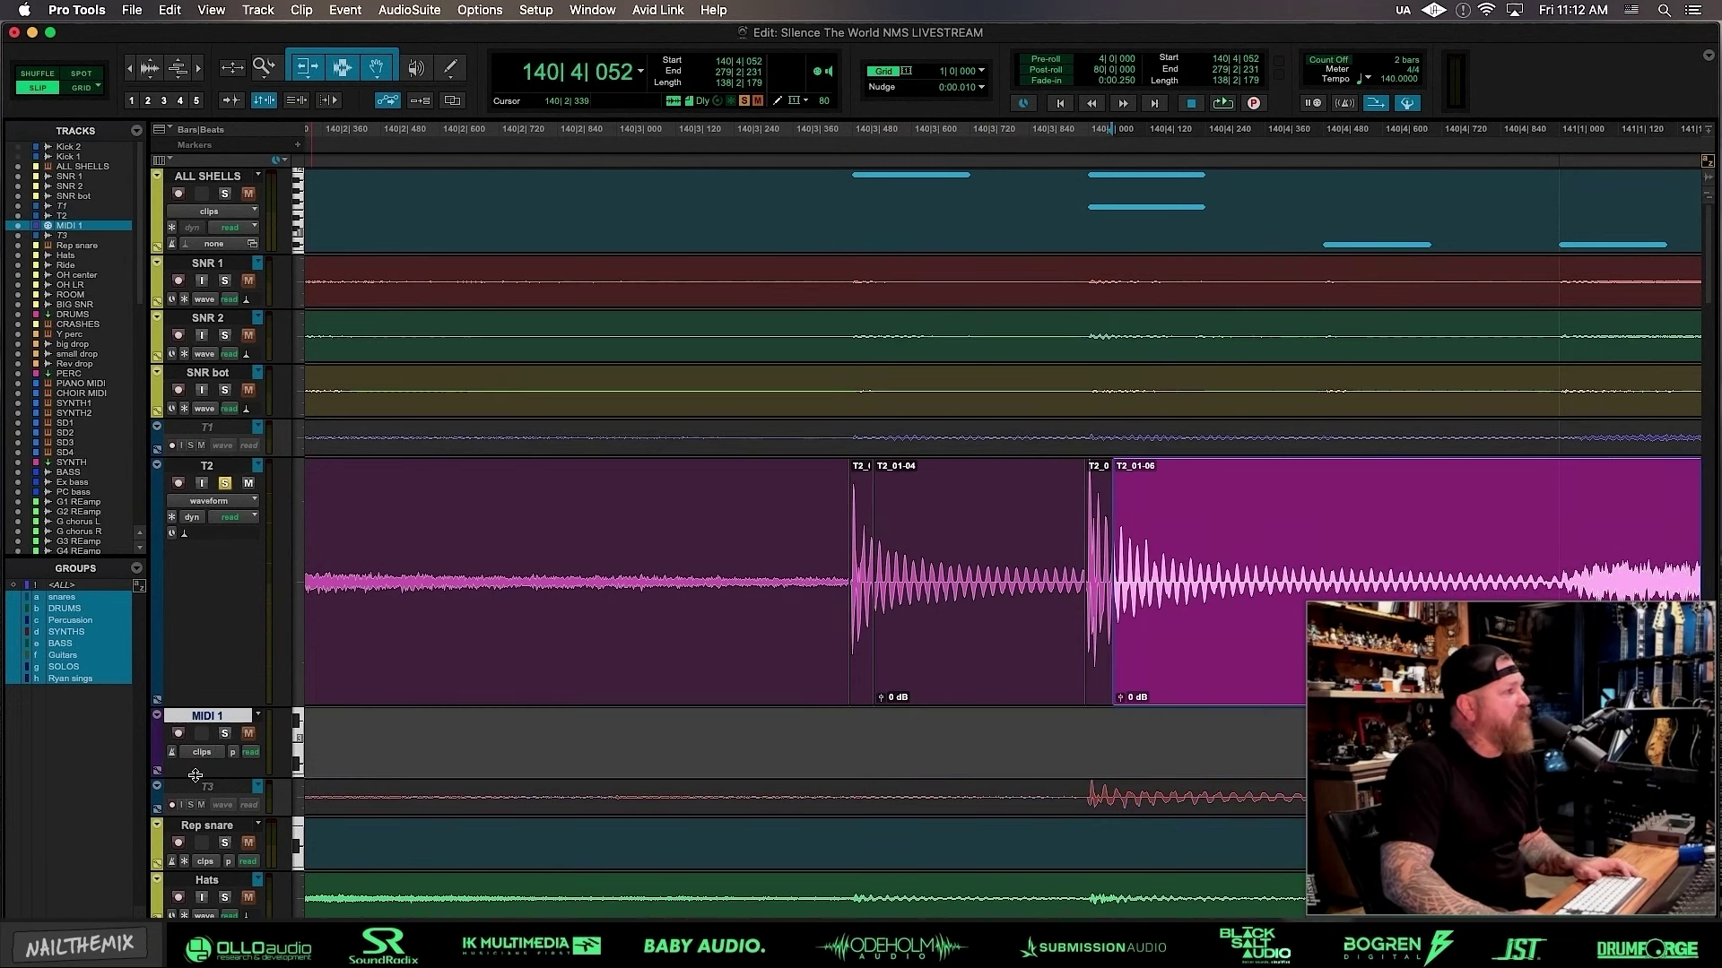
{"action": "left_click_drag", "start_coordinate": [195, 773], "coordinate": [215, 864]}
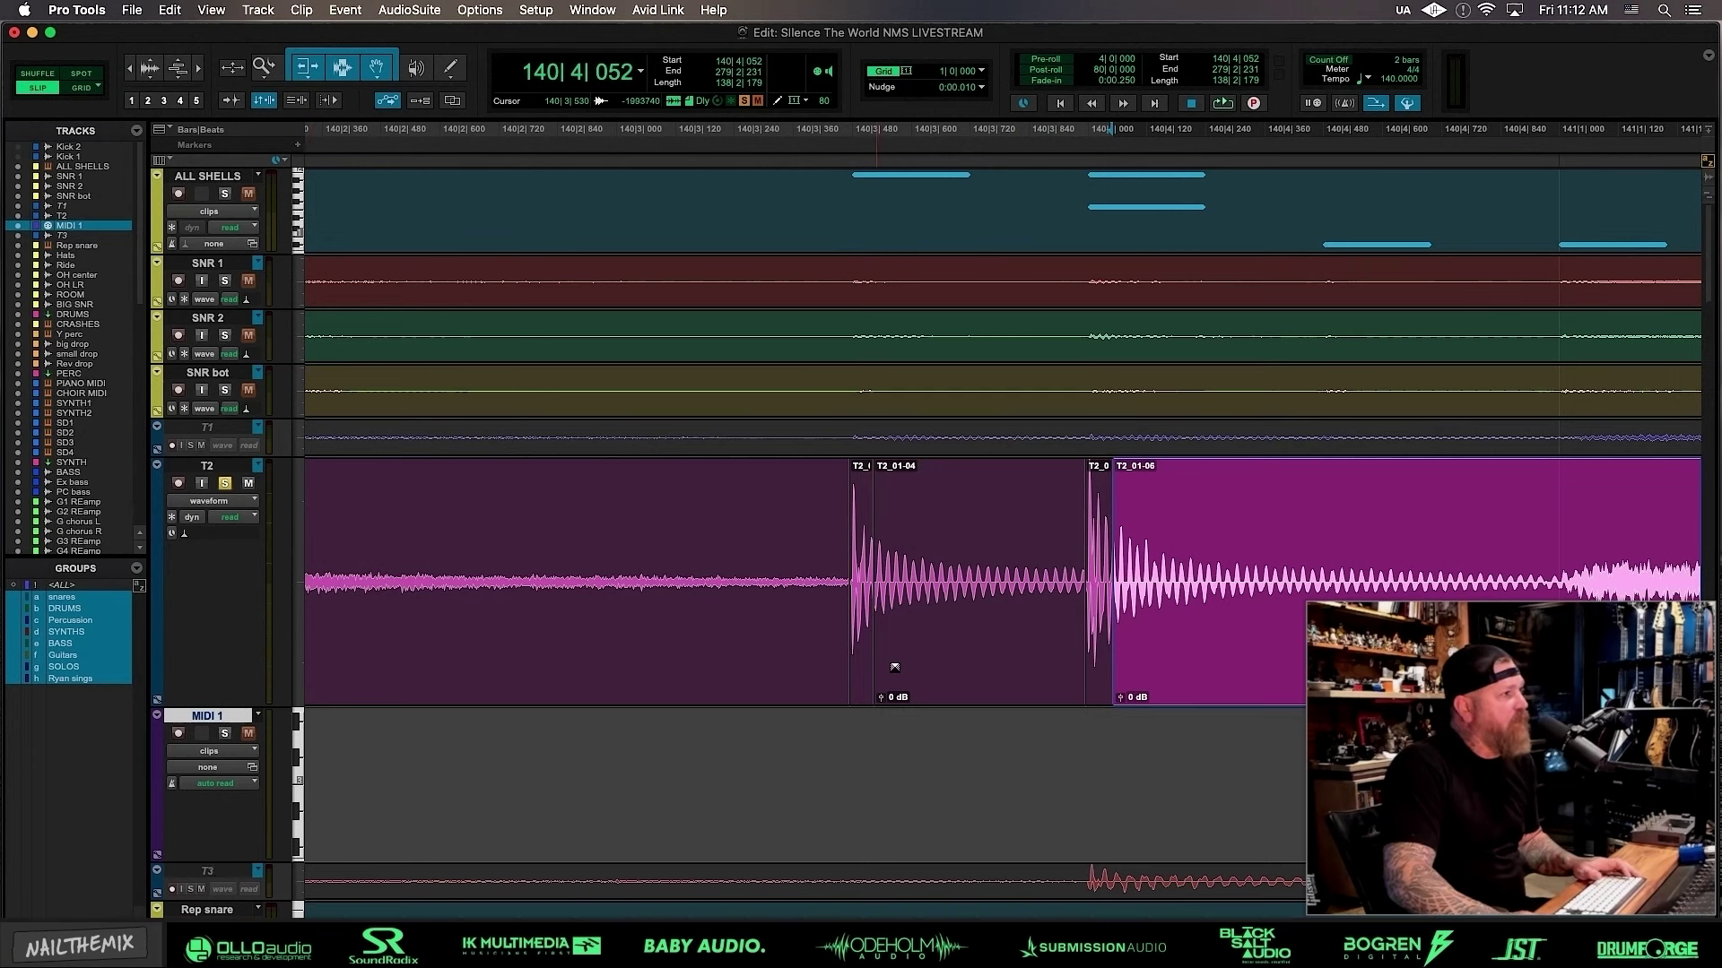
Delete the T2 audio before, between and after the two short tom hit clips
{"action": "scroll", "coordinate": [901, 671], "scroll_direction": "down", "scroll_amount": 3}
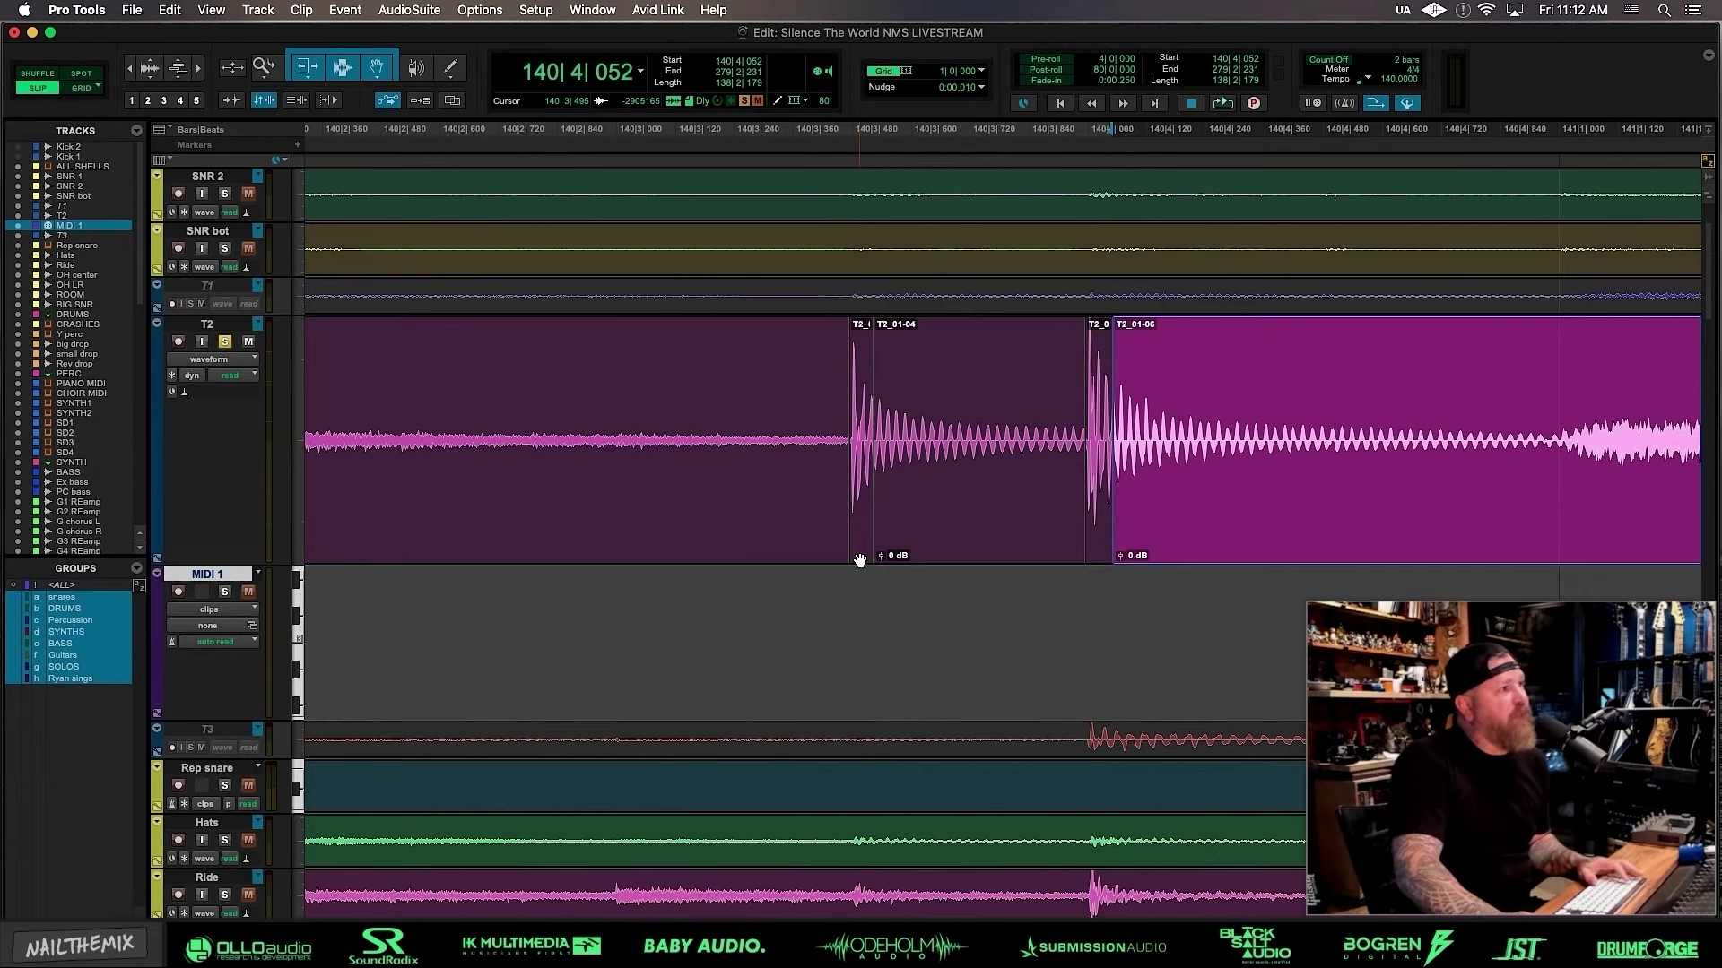
{"action": "left_click", "coordinate": [1002, 553]}
{"action": "left_click", "coordinate": [797, 558]}
{"action": "key", "text": "Delete"}
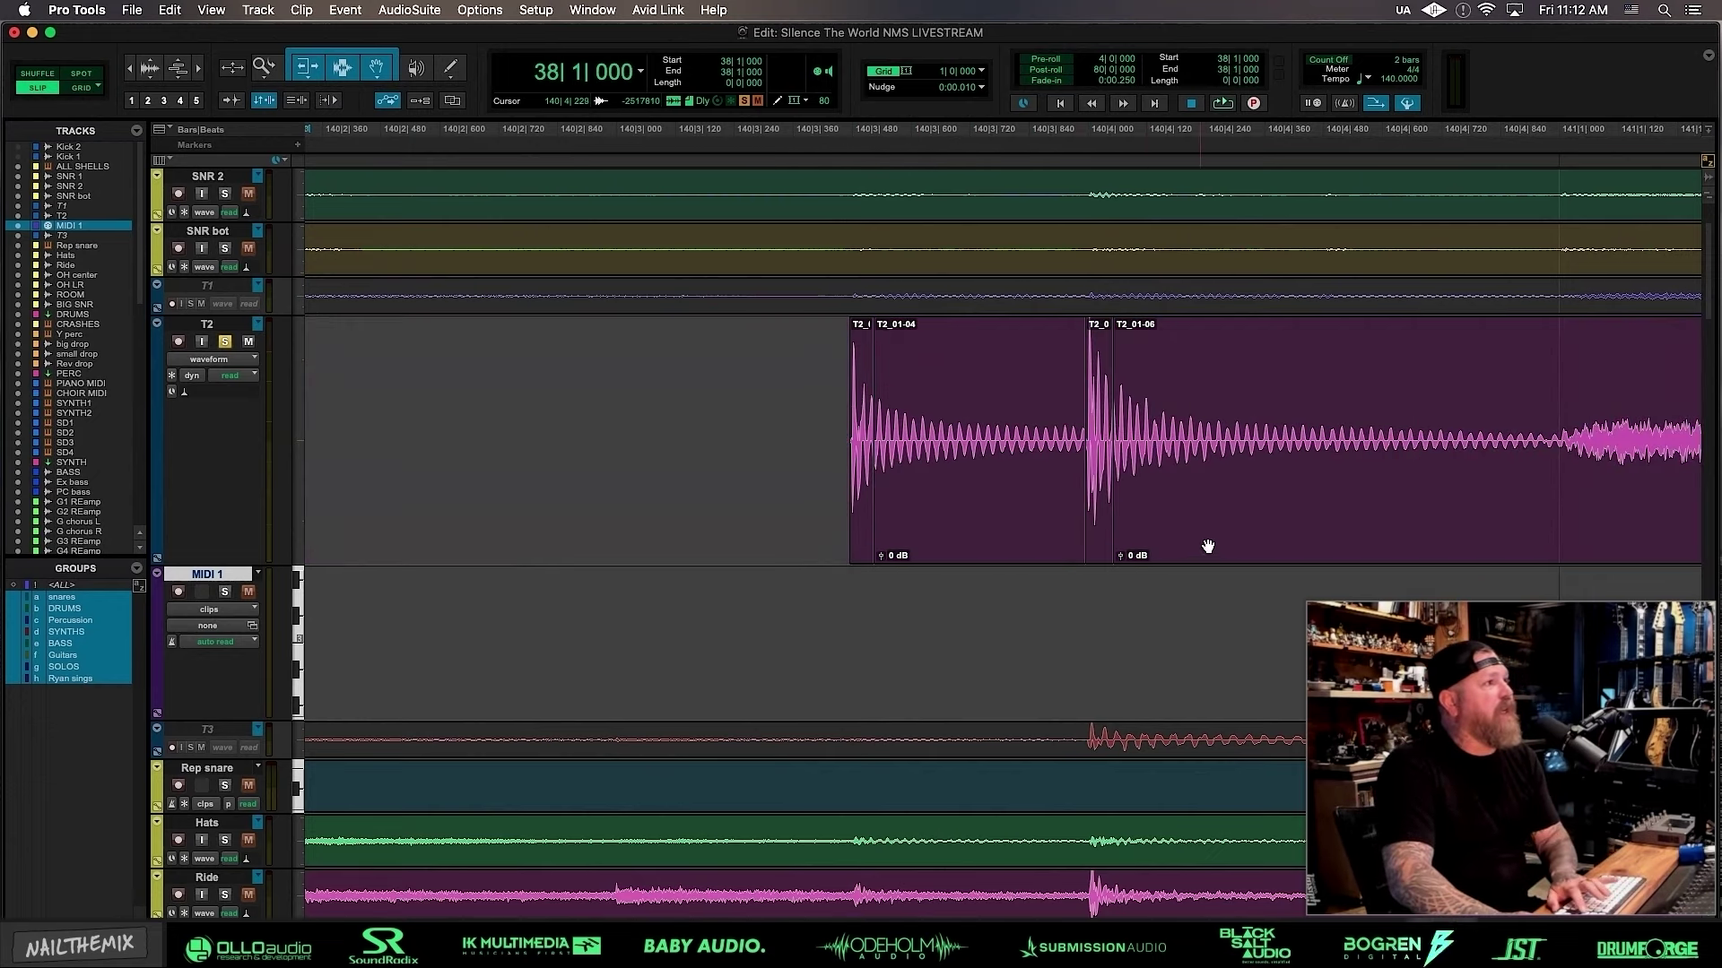
{"action": "left_click", "coordinate": [1207, 547]}
{"action": "left_click", "coordinate": [1001, 556]}
{"action": "key", "text": "BackSpace"}
{"action": "left_click", "coordinate": [1273, 532]}
{"action": "key", "text": "BackSpace"}
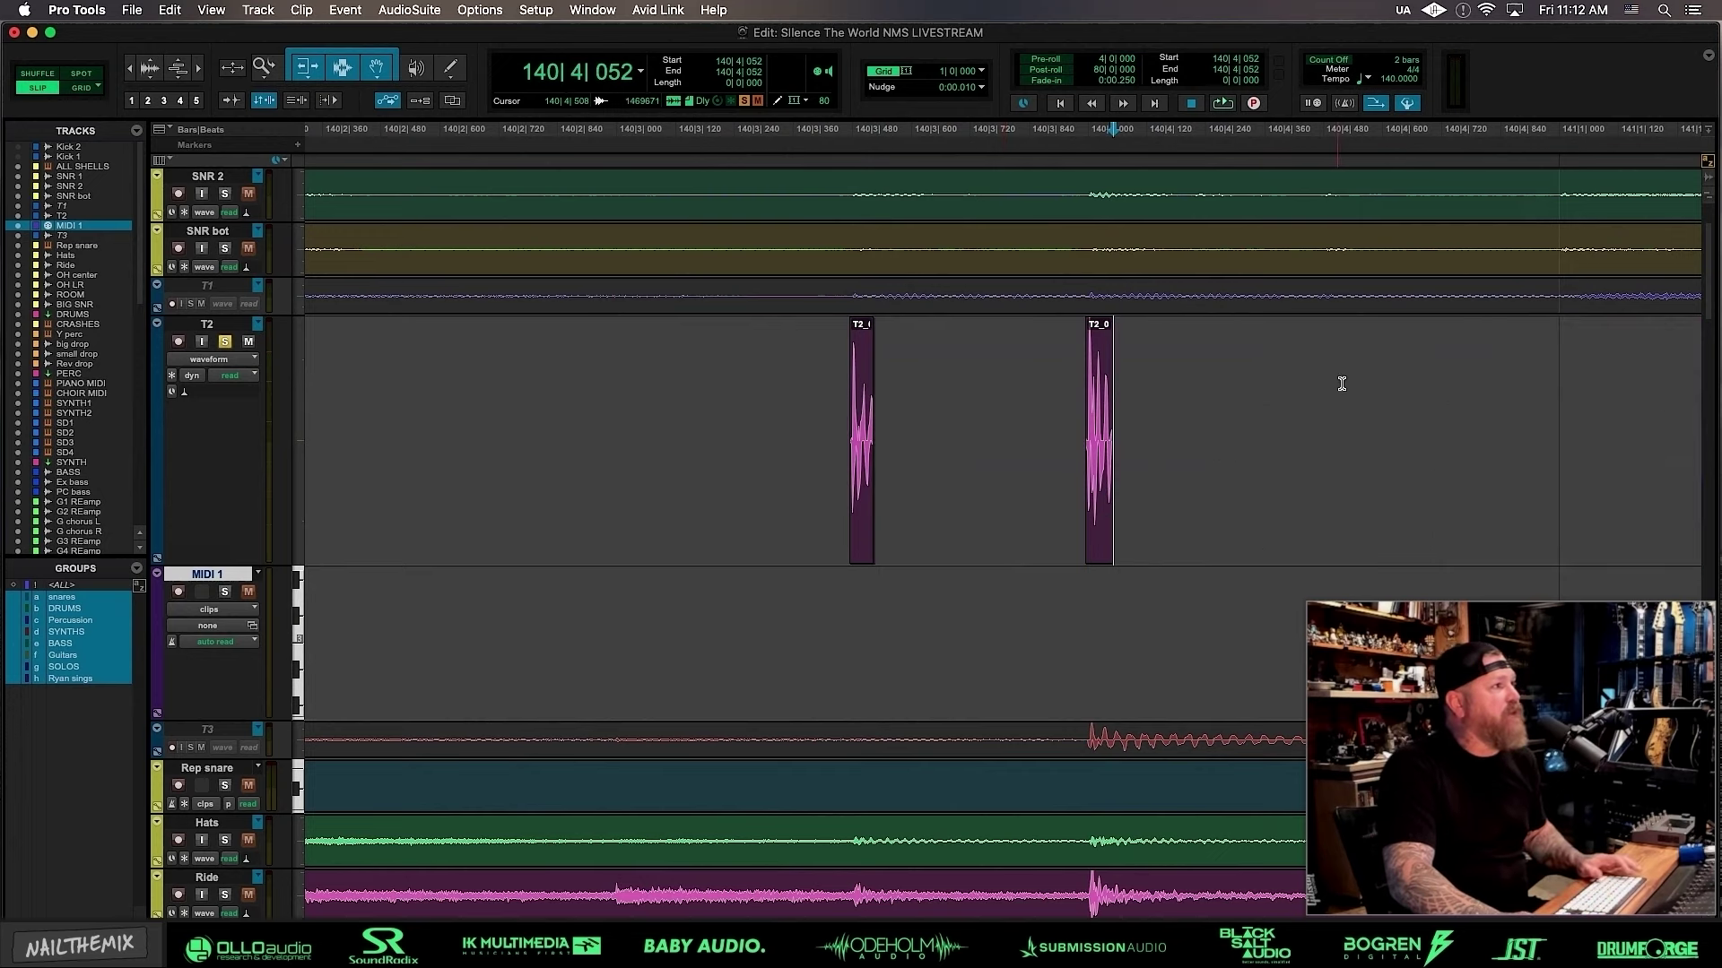
Consolidate the T2 range around both tom hits and convert it to MIDI on MIDI 1 with the Percussive conversion type
{"action": "left_click_drag", "start_coordinate": [1342, 383], "coordinate": [751, 458]}
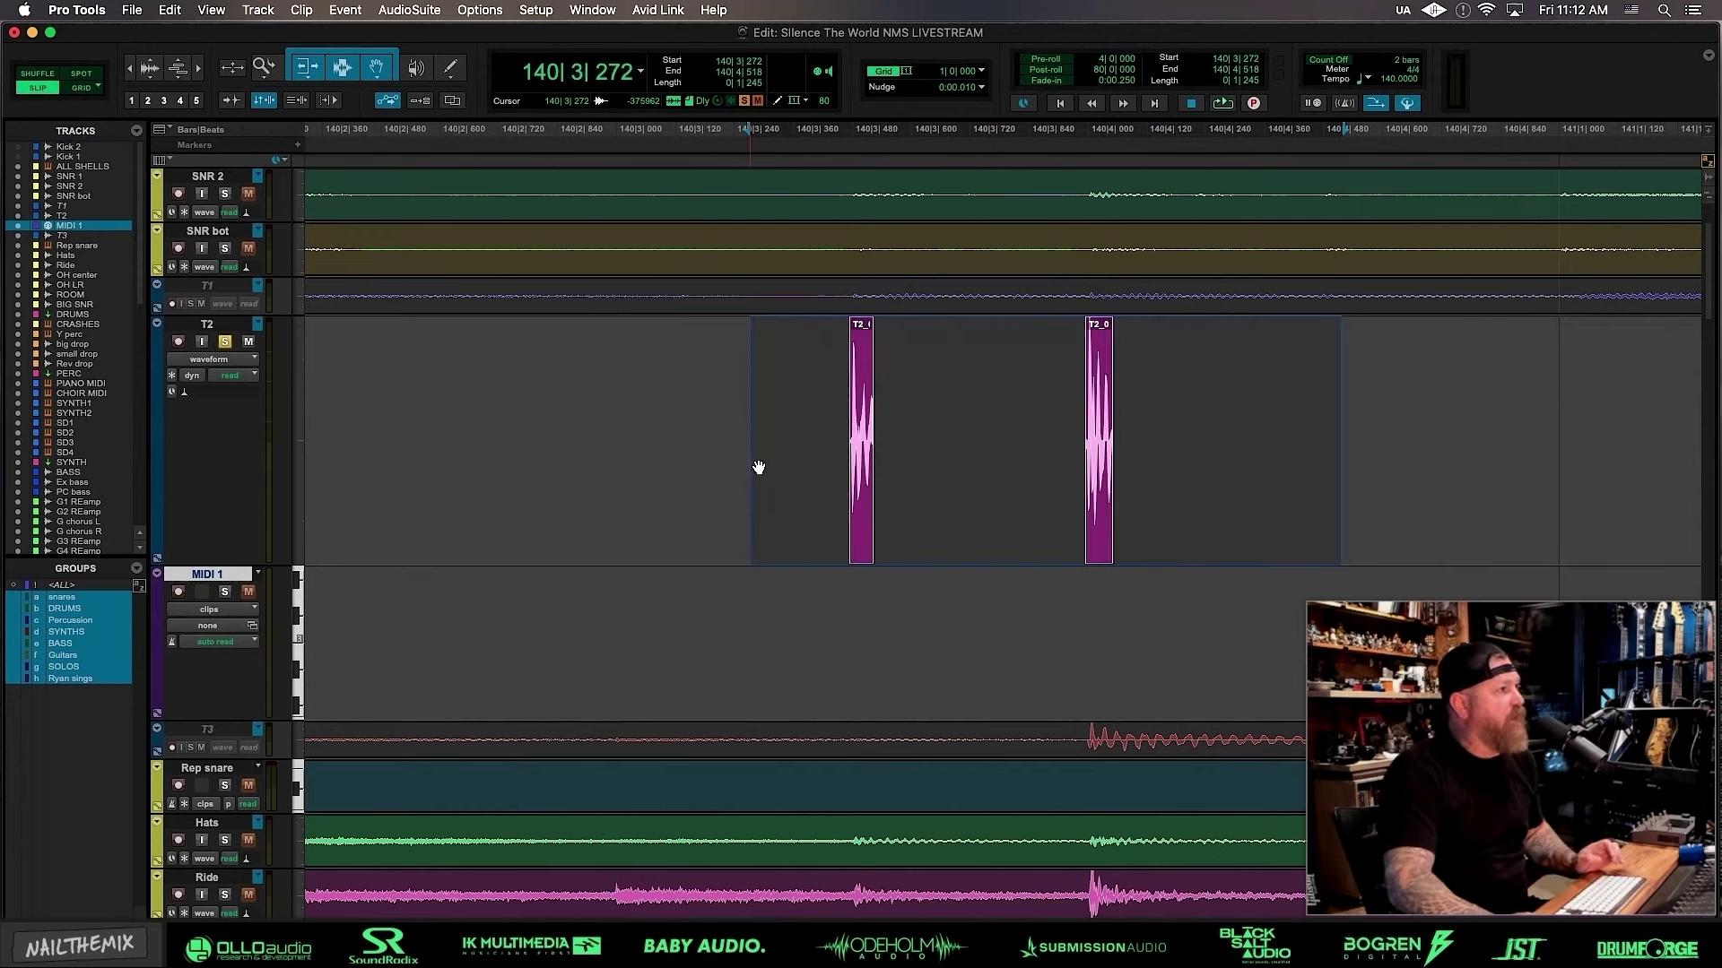
{"action": "key", "text": "alt+shift+3"}
{"action": "left_click_drag", "start_coordinate": [857, 557], "coordinate": [859, 639]}
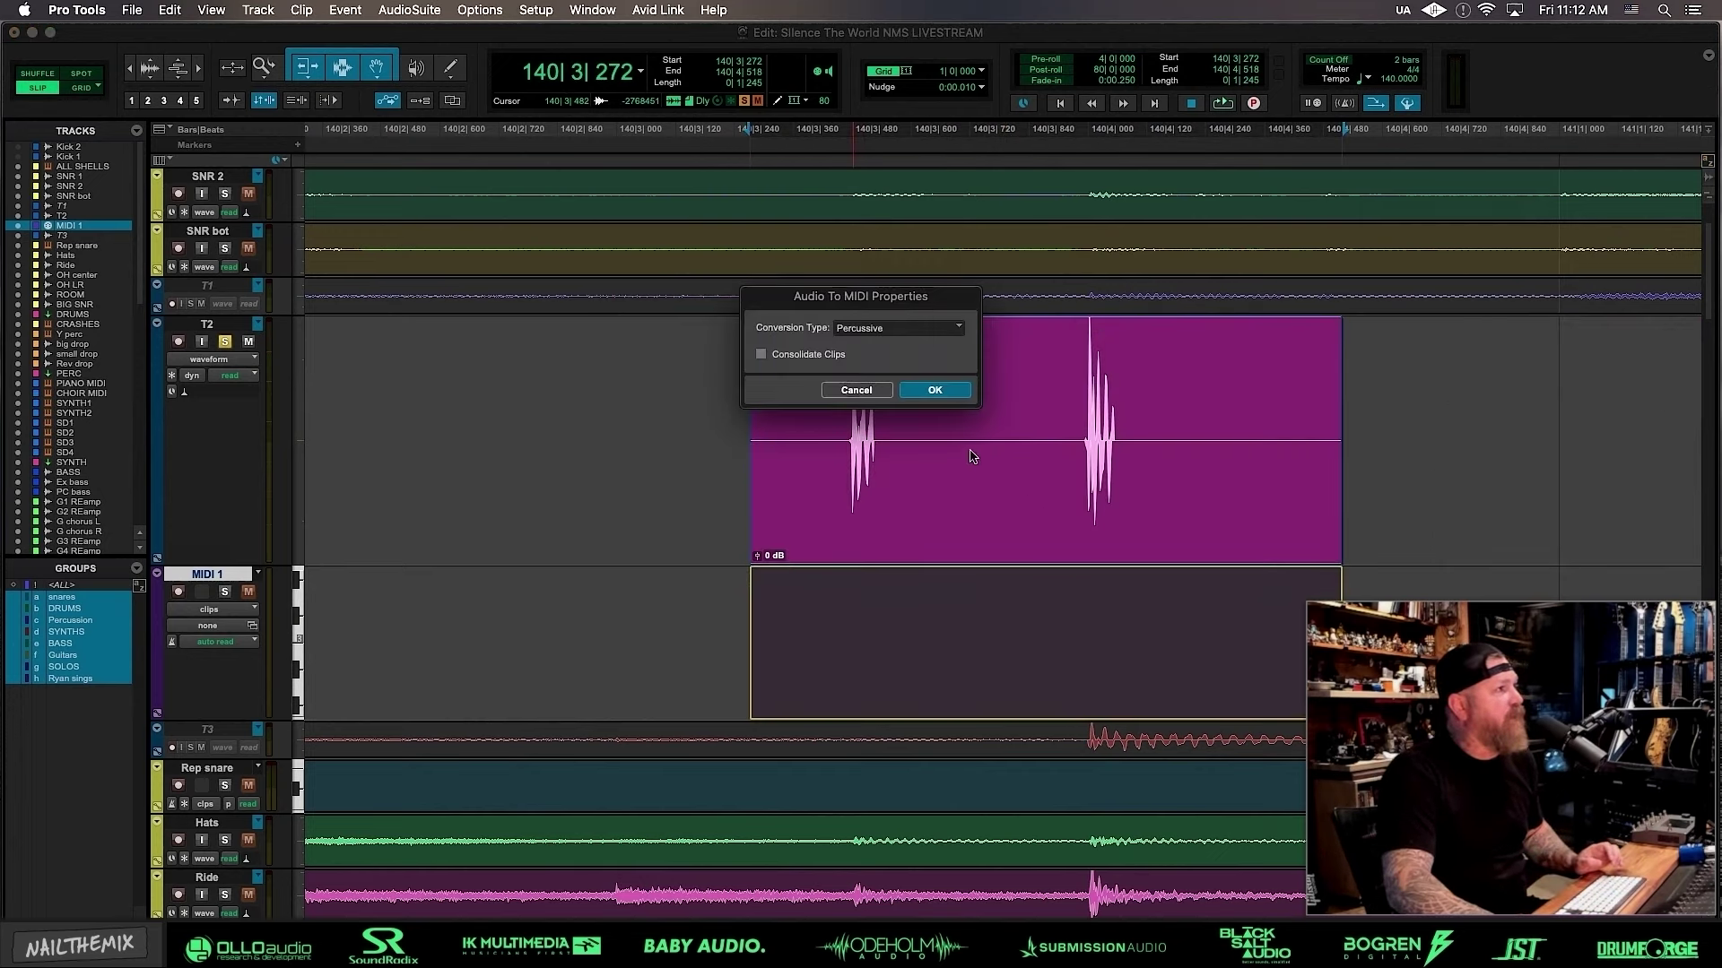
{"action": "left_click", "coordinate": [935, 390]}
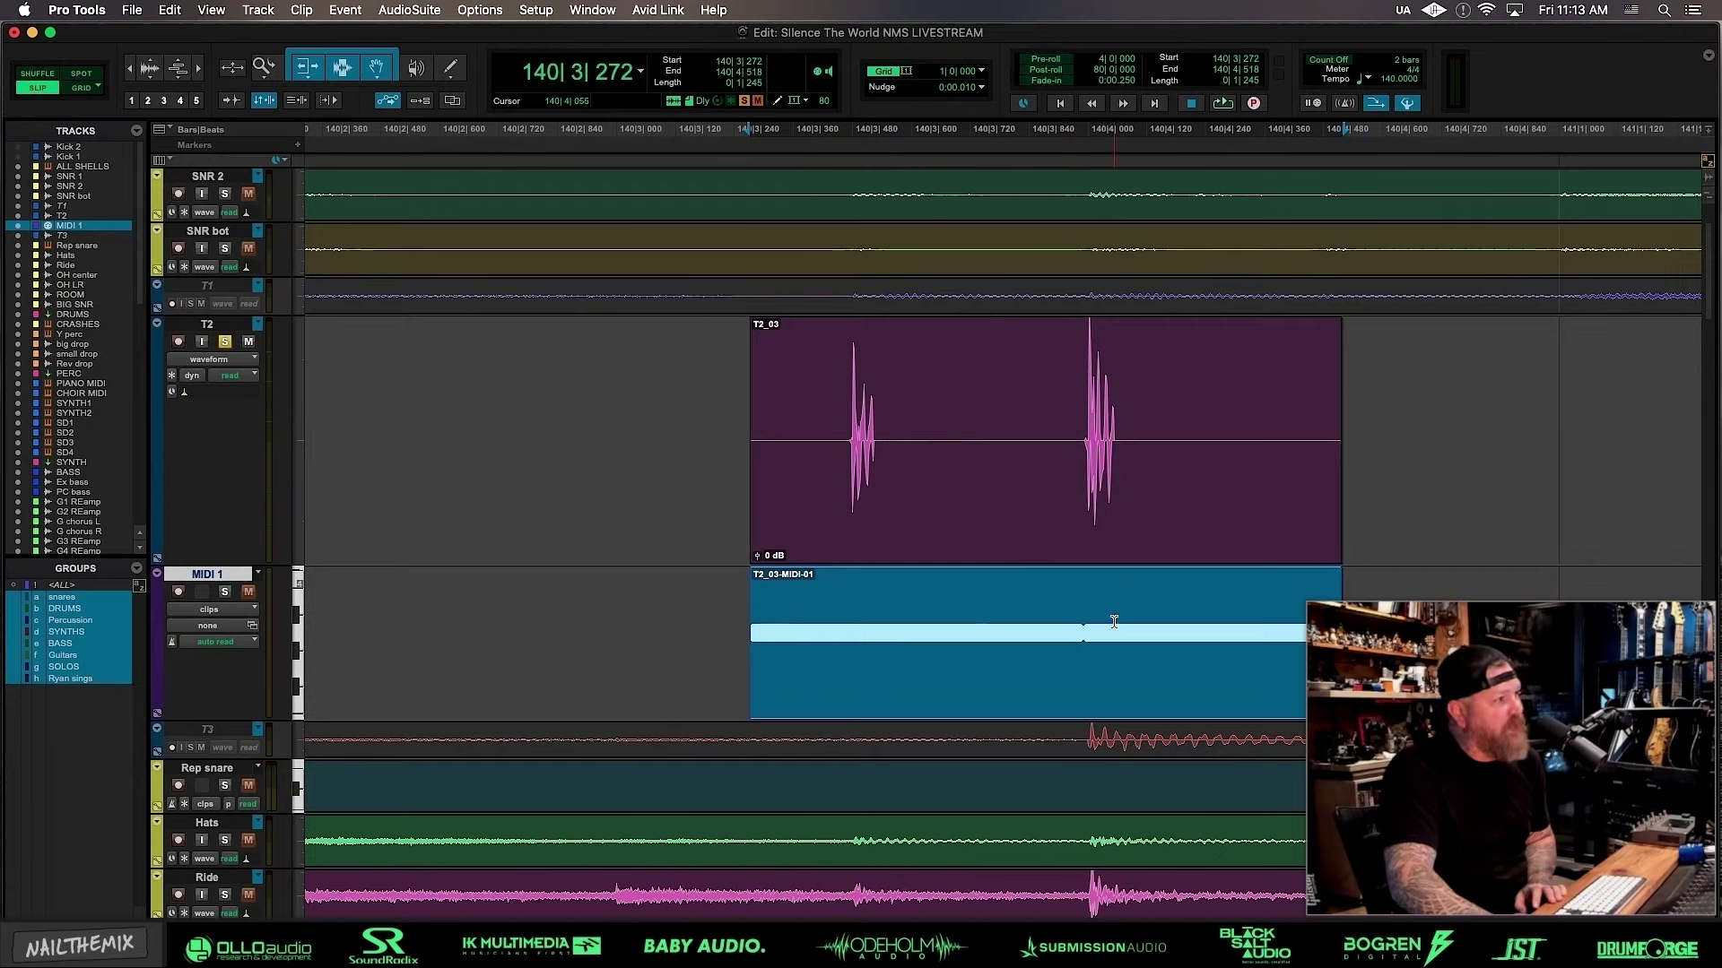
Change the duration of all the converted MIDI notes to 0|220
{"action": "left_click", "coordinate": [345, 10]}
{"action": "mouse_move", "coordinate": [422, 66]}
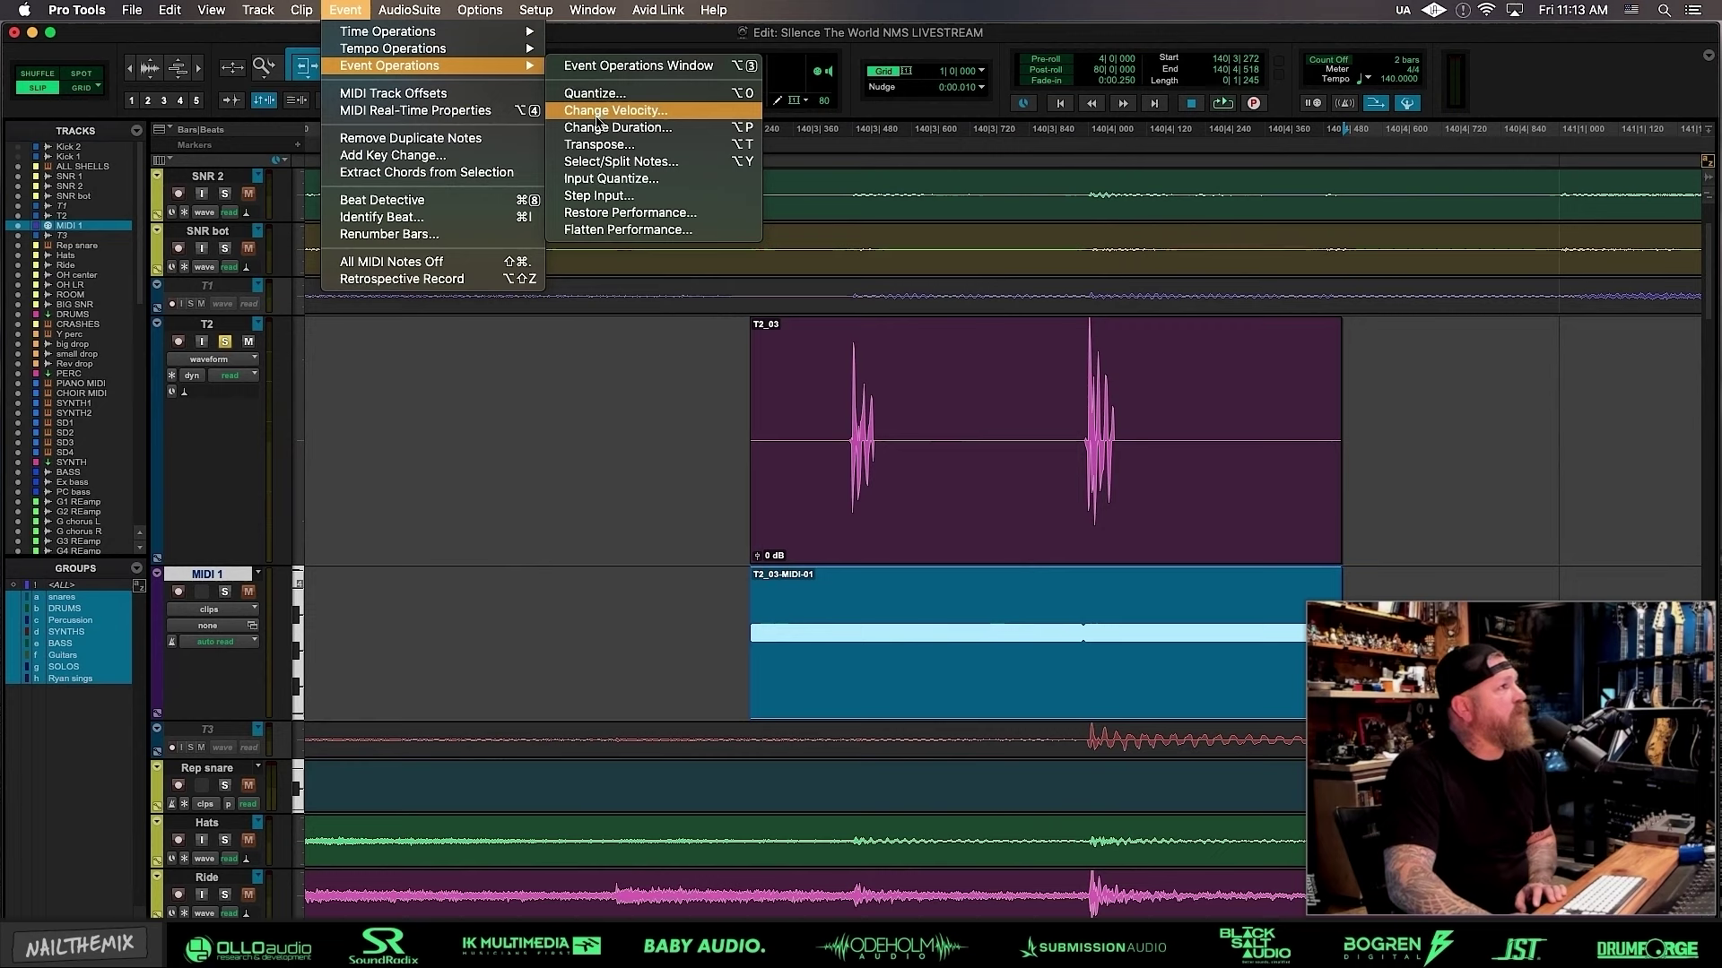
{"action": "left_click", "coordinate": [600, 128]}
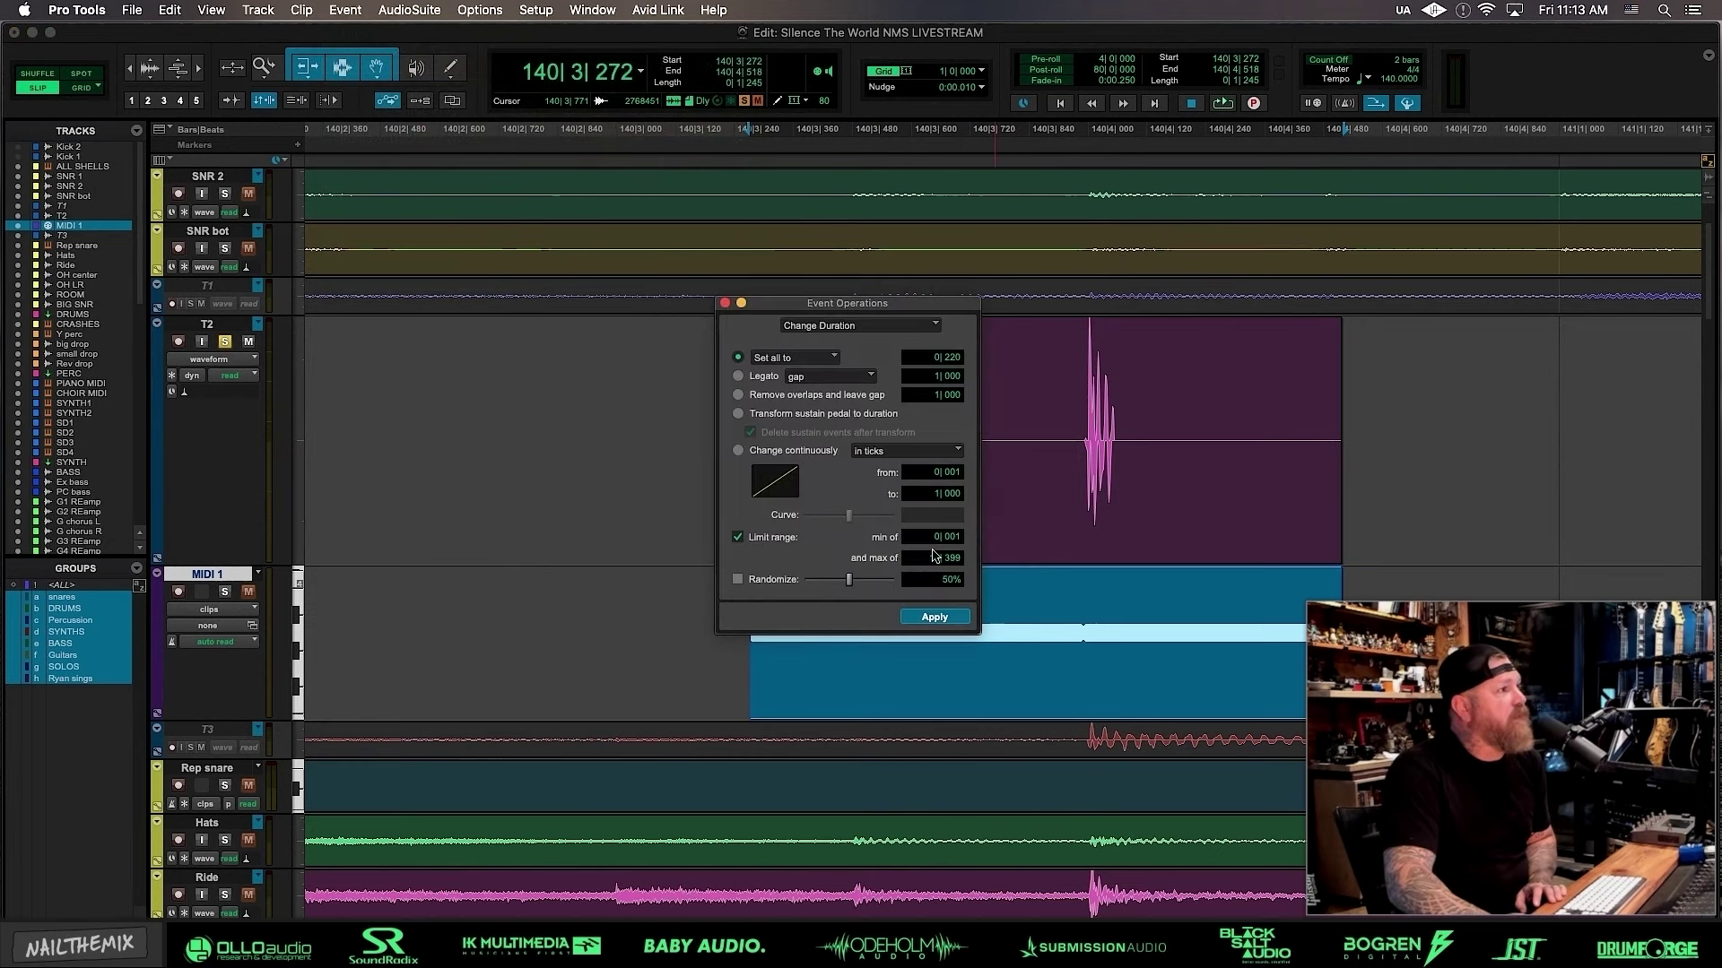
{"action": "left_click", "coordinate": [937, 618]}
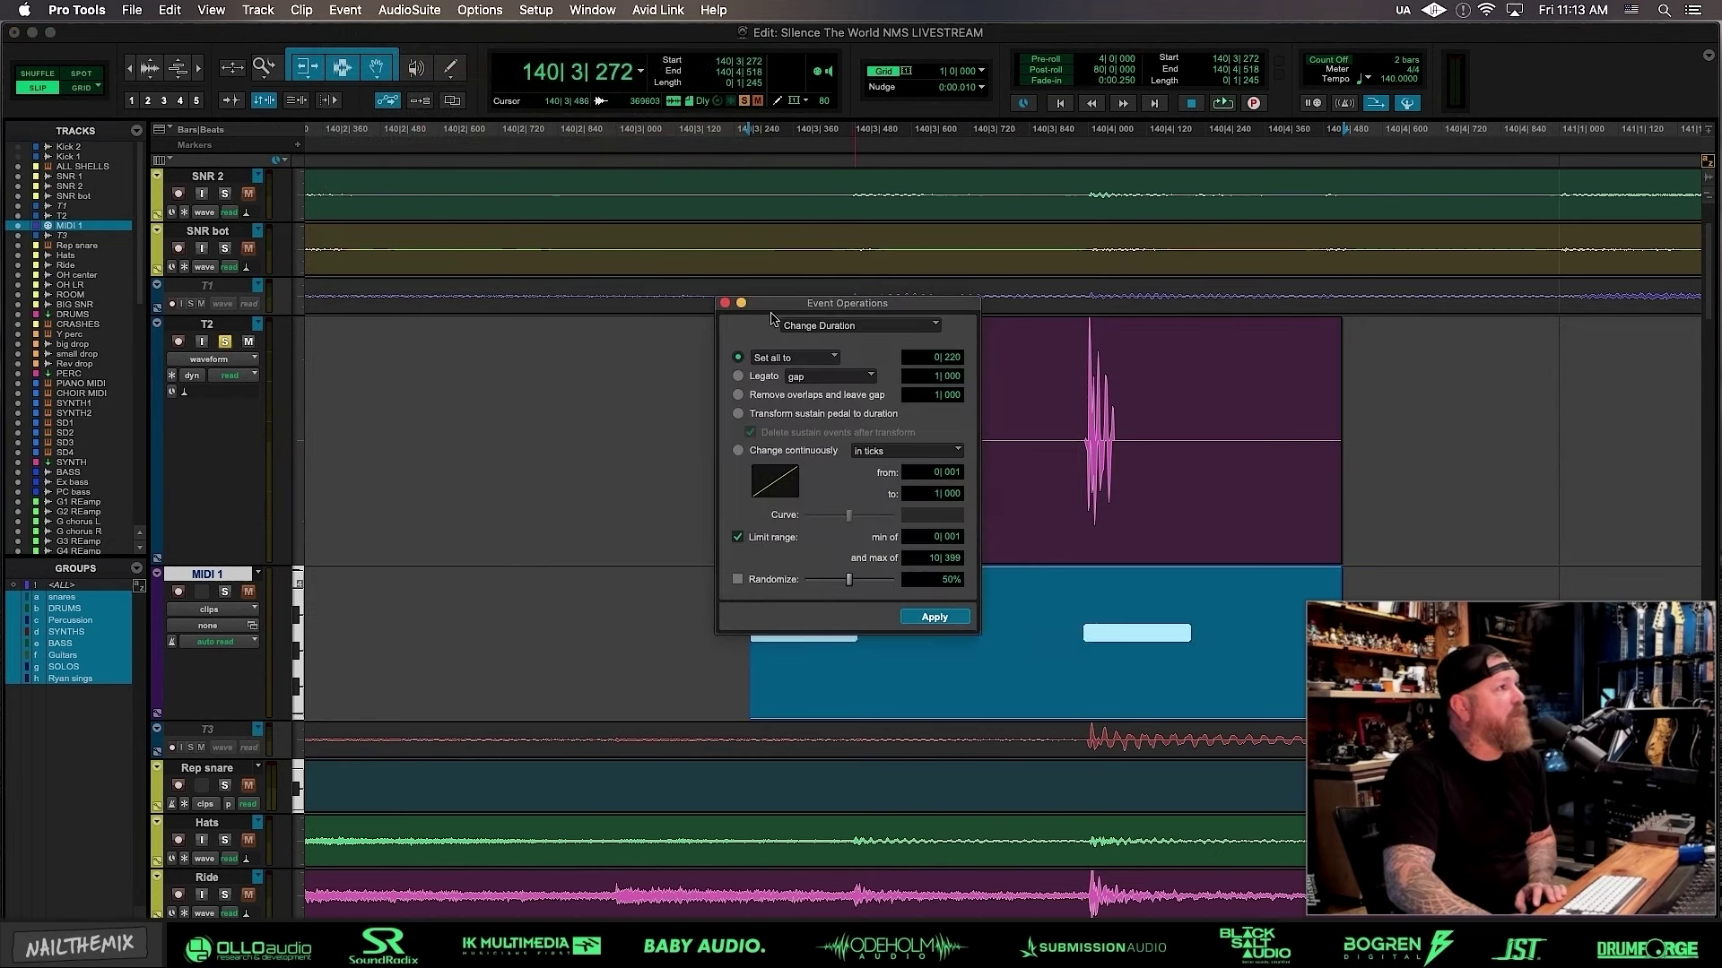
{"action": "left_click", "coordinate": [725, 303]}
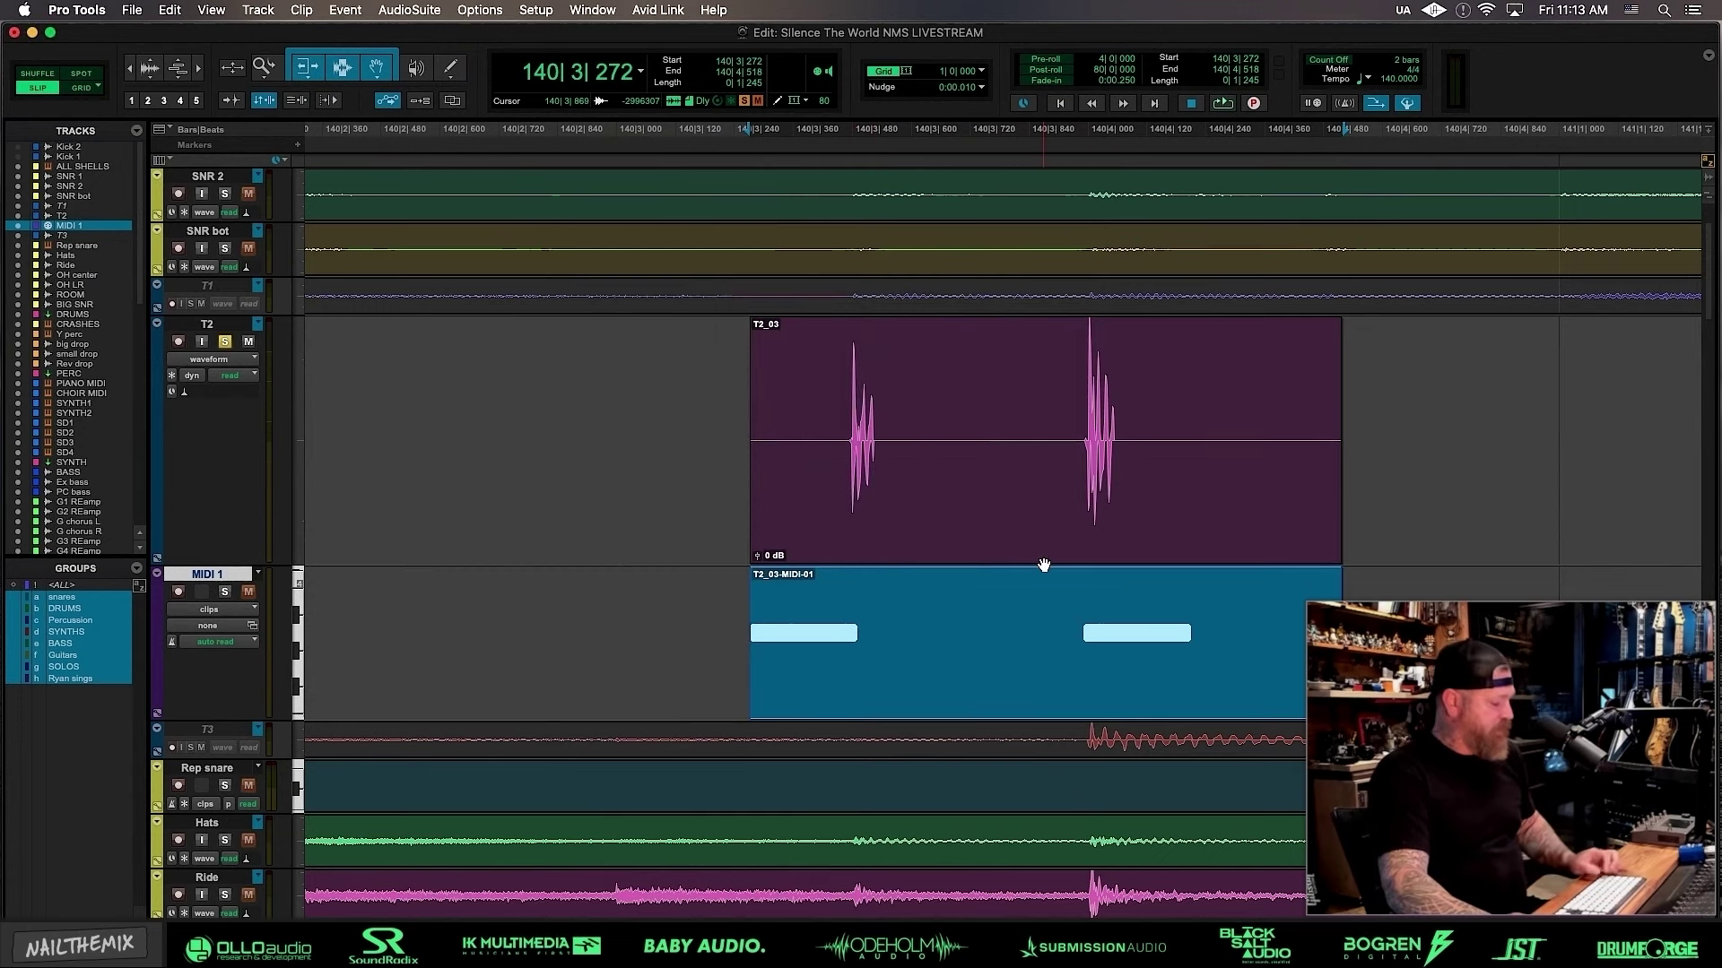
Undo the note duration change, the MIDI conversion, the consolidation and the T2 clip deletions
{"action": "key", "text": "super+z"}
{"action": "key", "text": "super+z"}
{"action": "key", "text": "super+z"}
{"action": "key", "text": "super+z"}
Convert the two separated tom hit clips on T2 individually to MIDI on MIDI 1 with the Percussive conversion type
{"action": "left_click", "coordinate": [946, 604]}
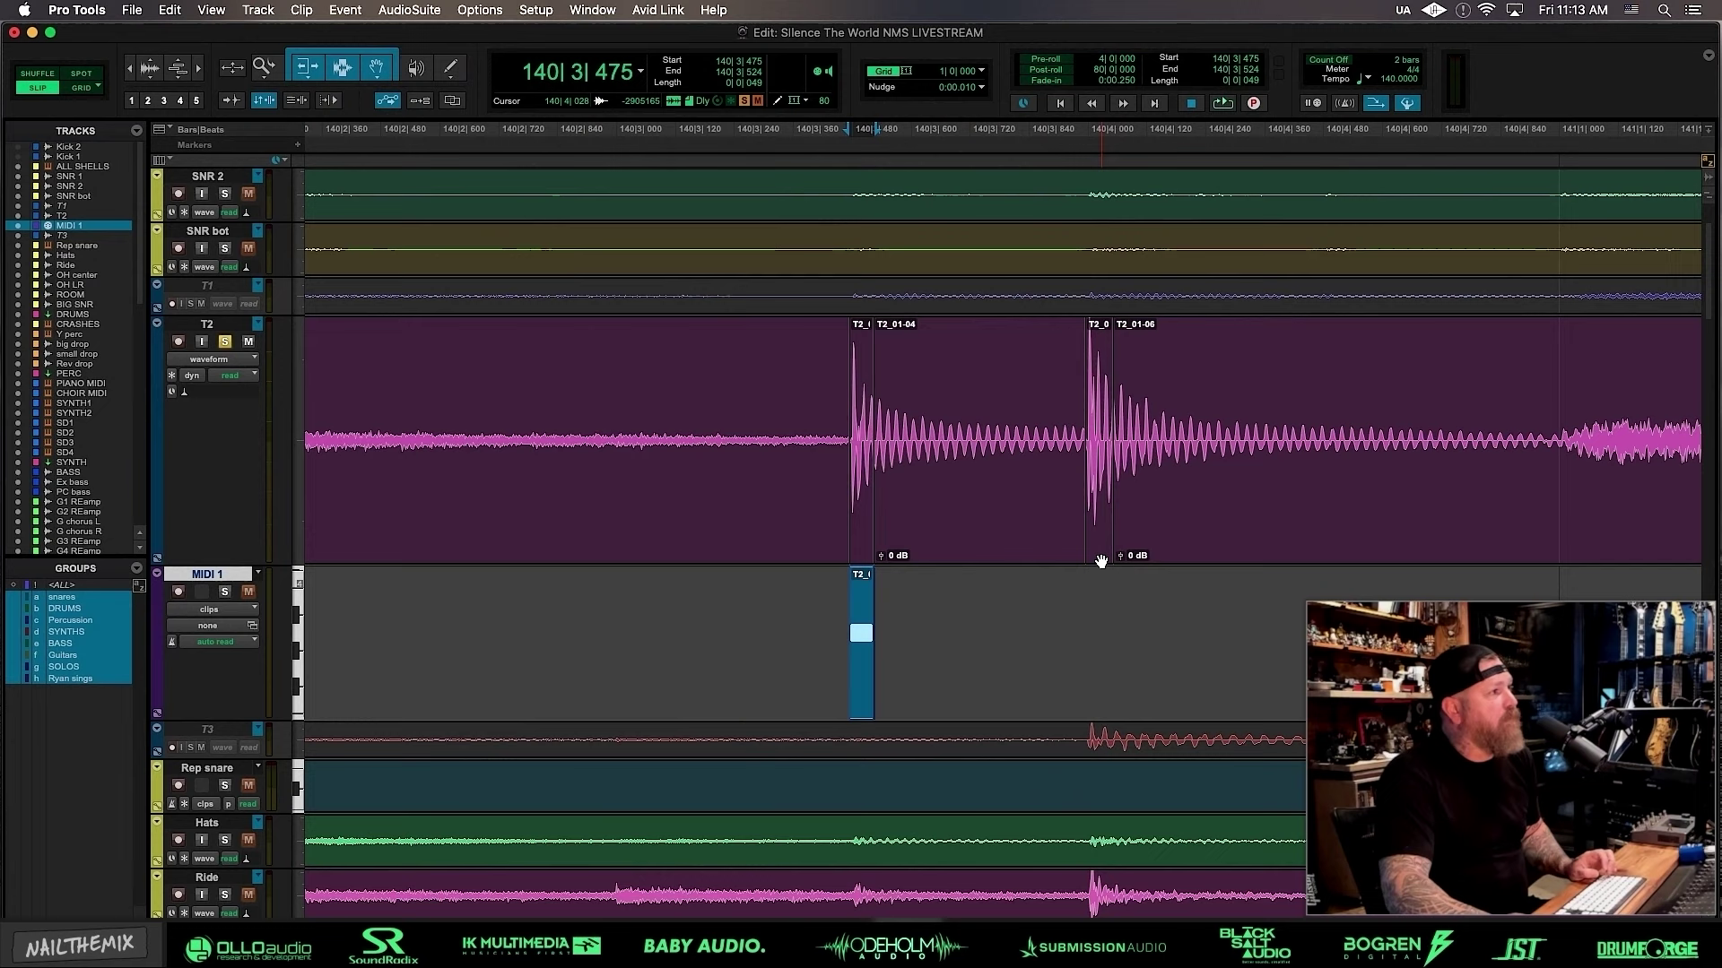
{"action": "left_click_drag", "start_coordinate": [1100, 559], "coordinate": [1102, 662]}
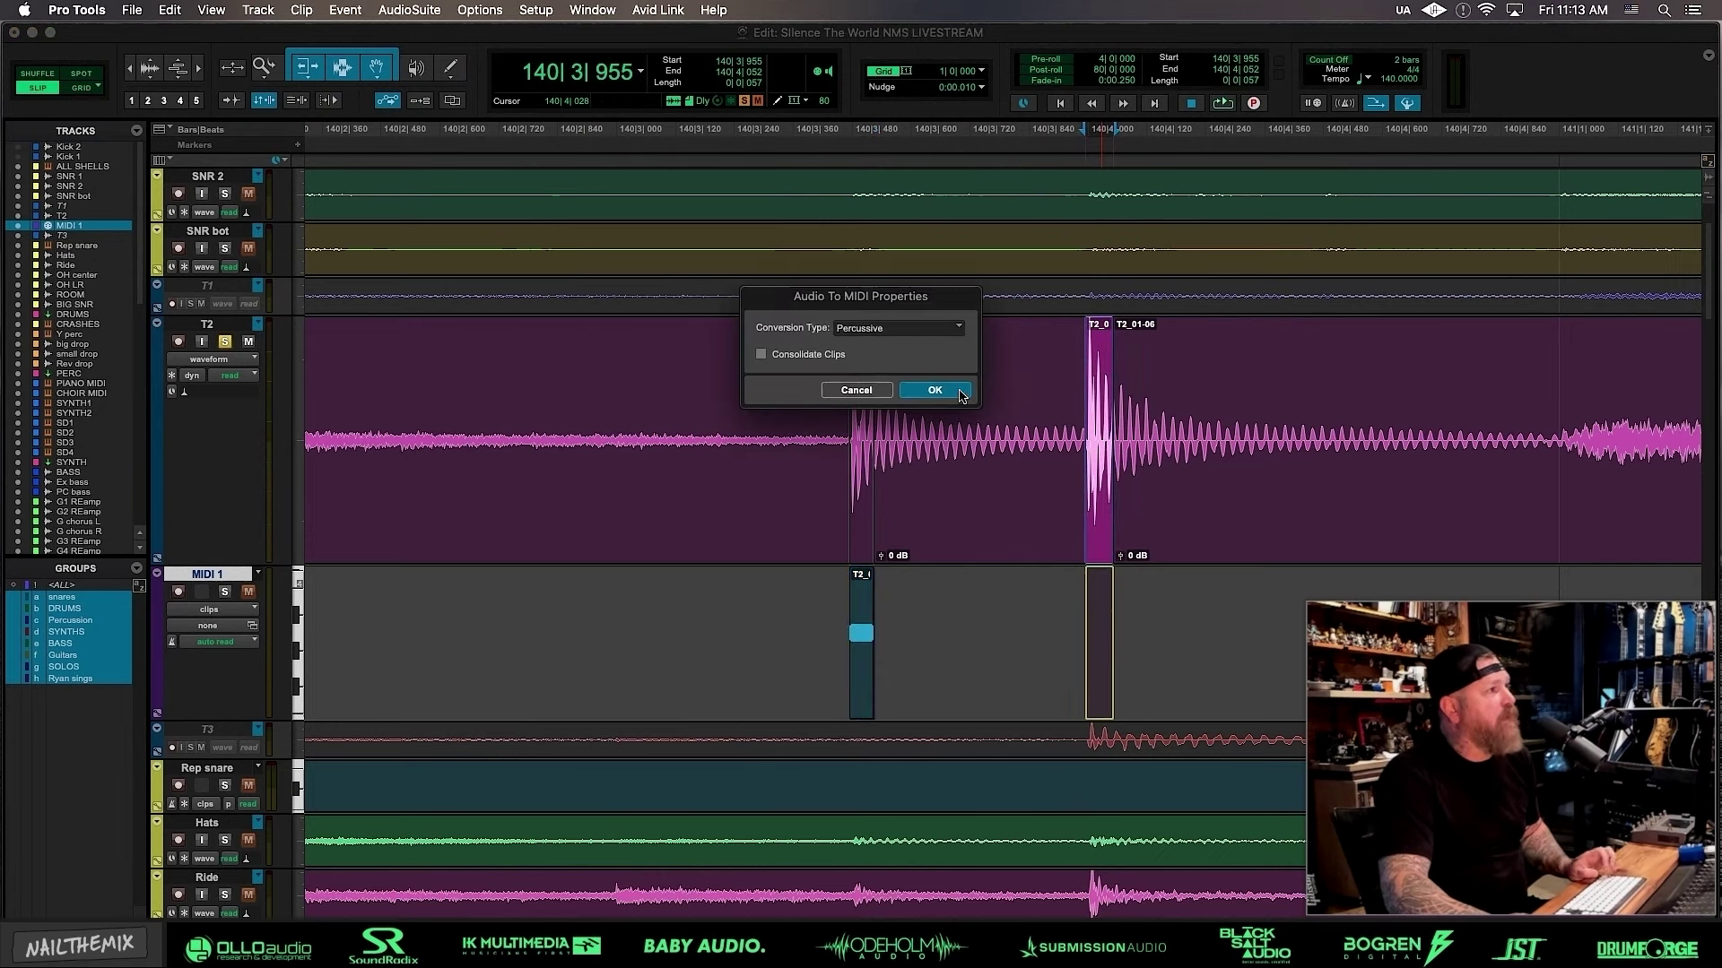
{"action": "key", "text": "Return"}
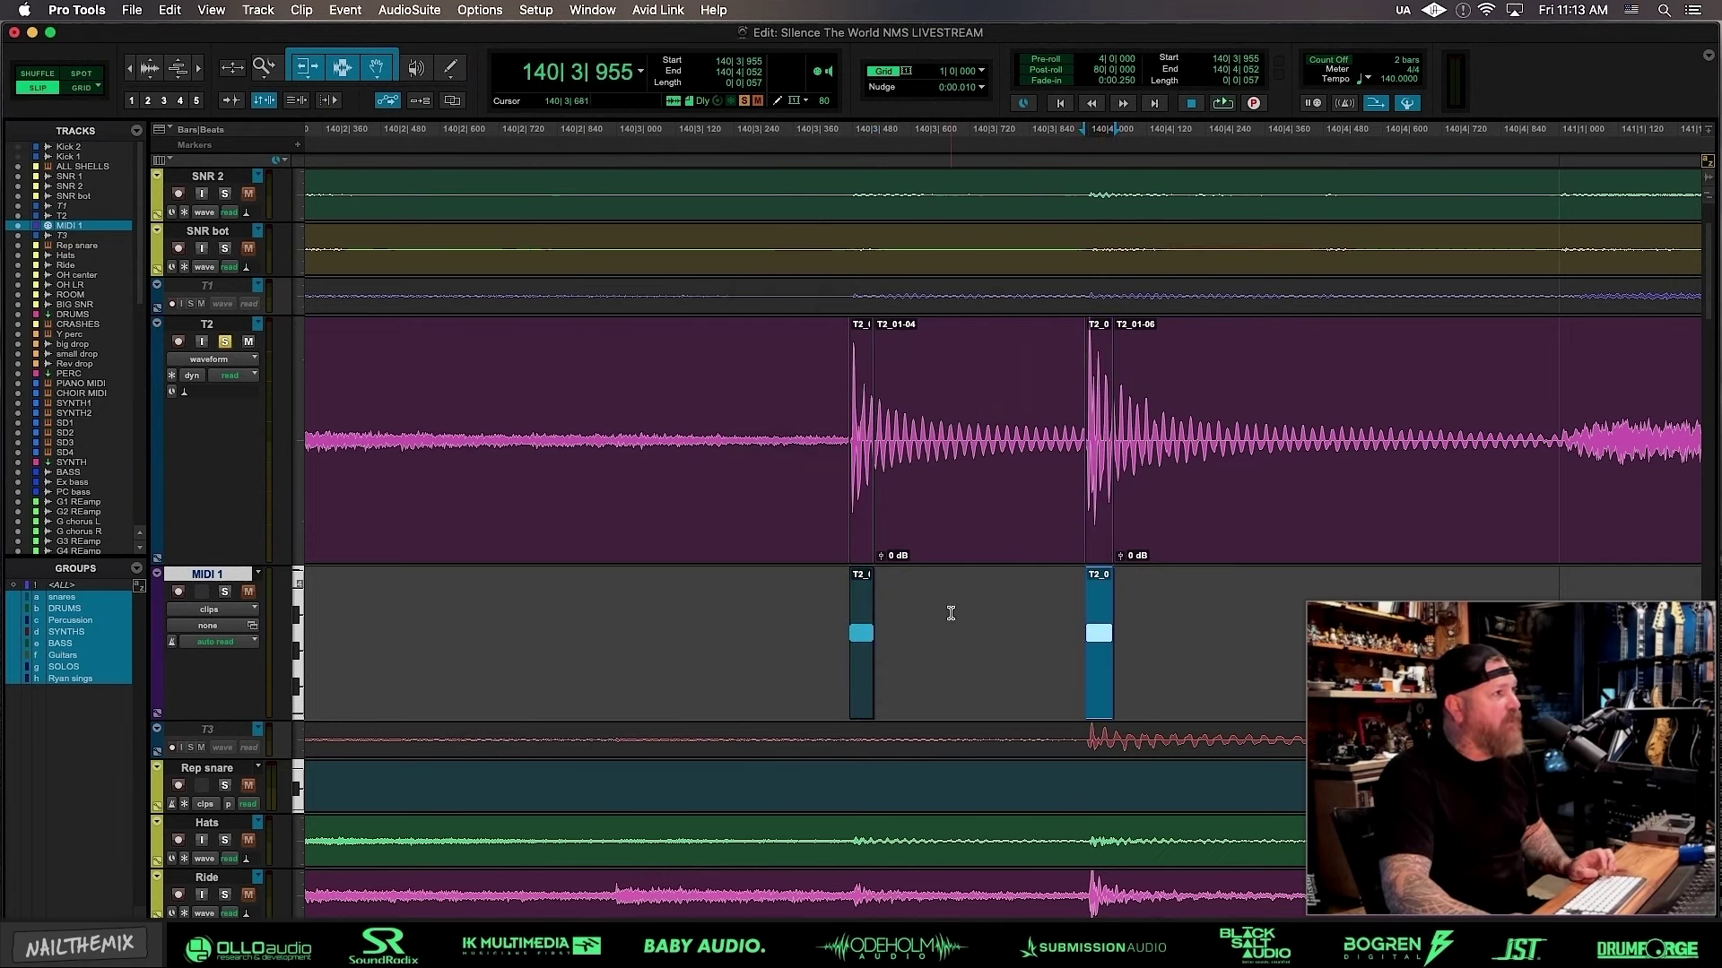
Show the velocity lane under the MIDI 1 track and enlarge it to several times its height
{"action": "left_click", "coordinate": [158, 718]}
{"action": "scroll", "coordinate": [367, 609], "scroll_direction": "down", "scroll_amount": 3}
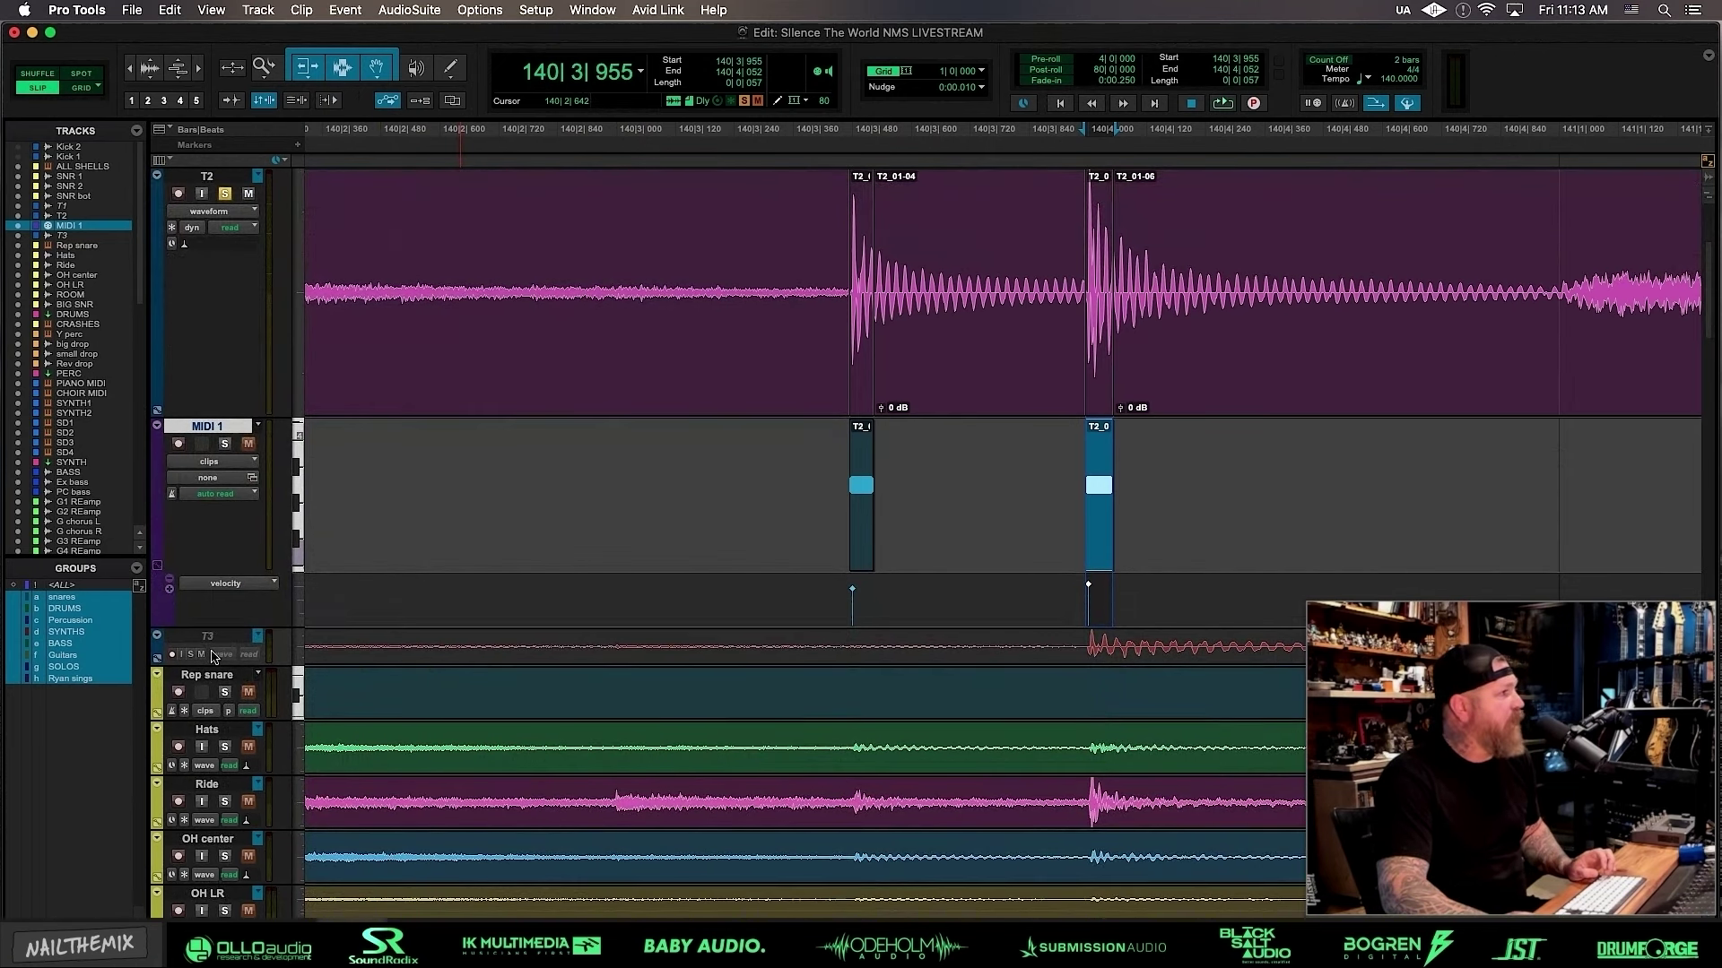
{"action": "left_click_drag", "start_coordinate": [213, 629], "coordinate": [214, 878]}
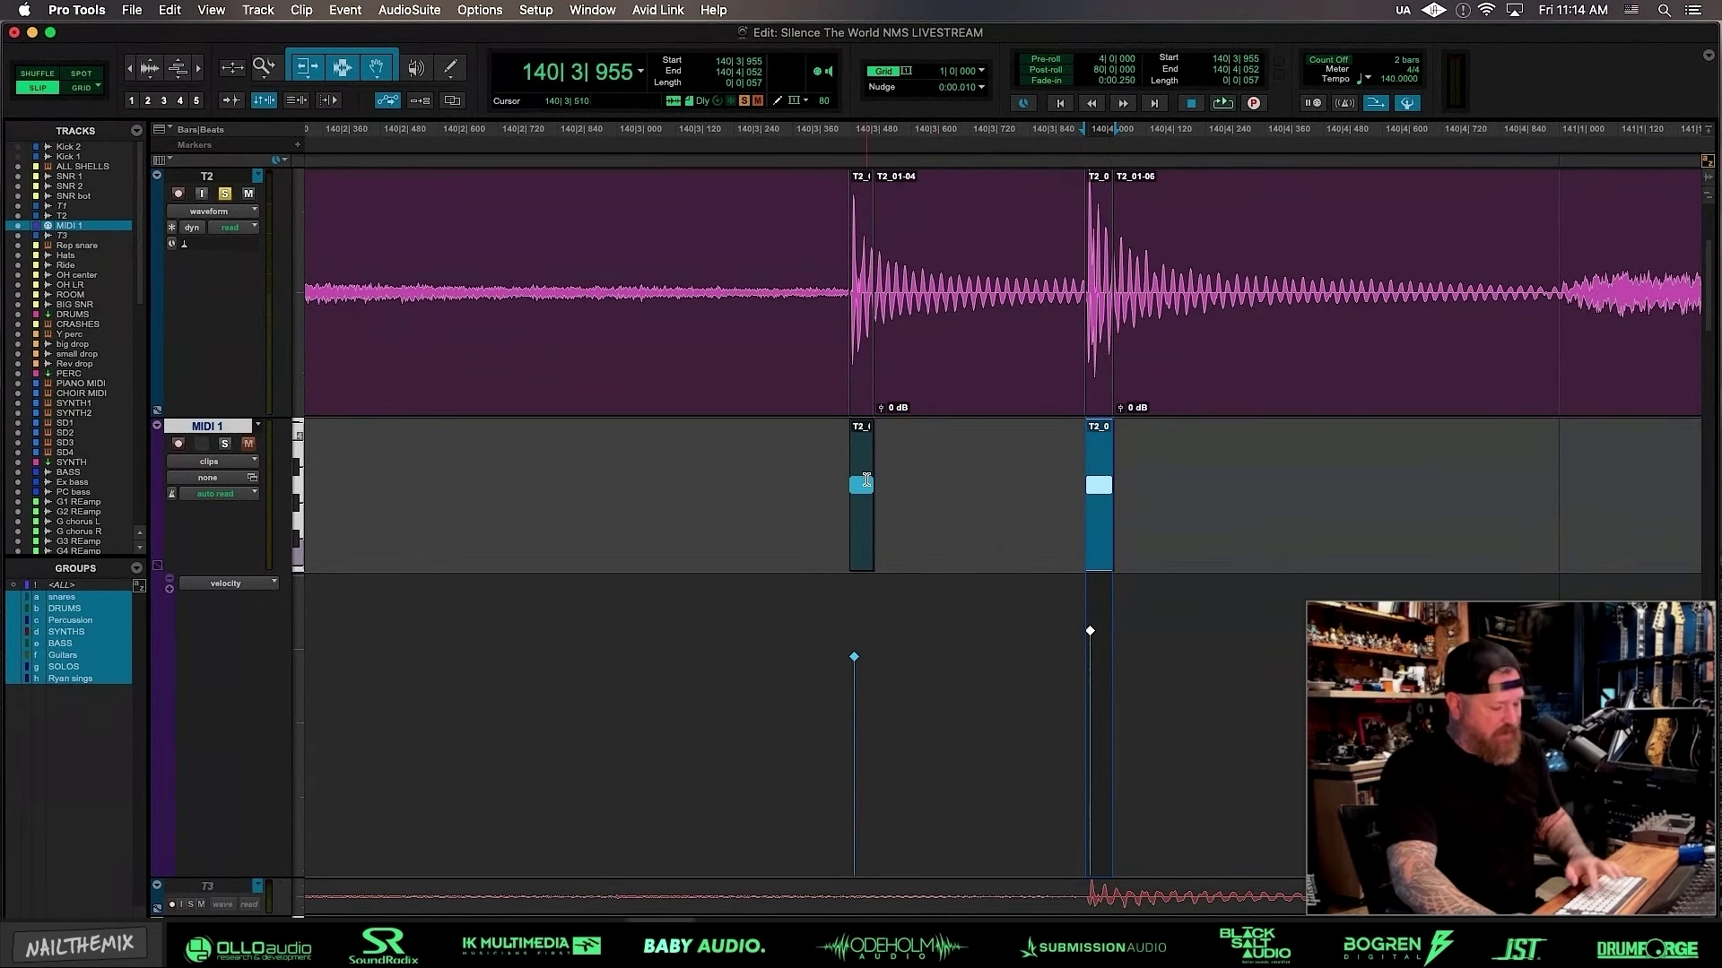
{"action": "key", "text": "r"}
{"action": "key", "text": "r"}
{"action": "key", "text": "r"}
{"action": "key", "text": "r"}
{"action": "key", "text": "t"}
{"action": "key", "text": "t"}
{"action": "key", "text": "t"}
{"action": "key", "text": "t"}
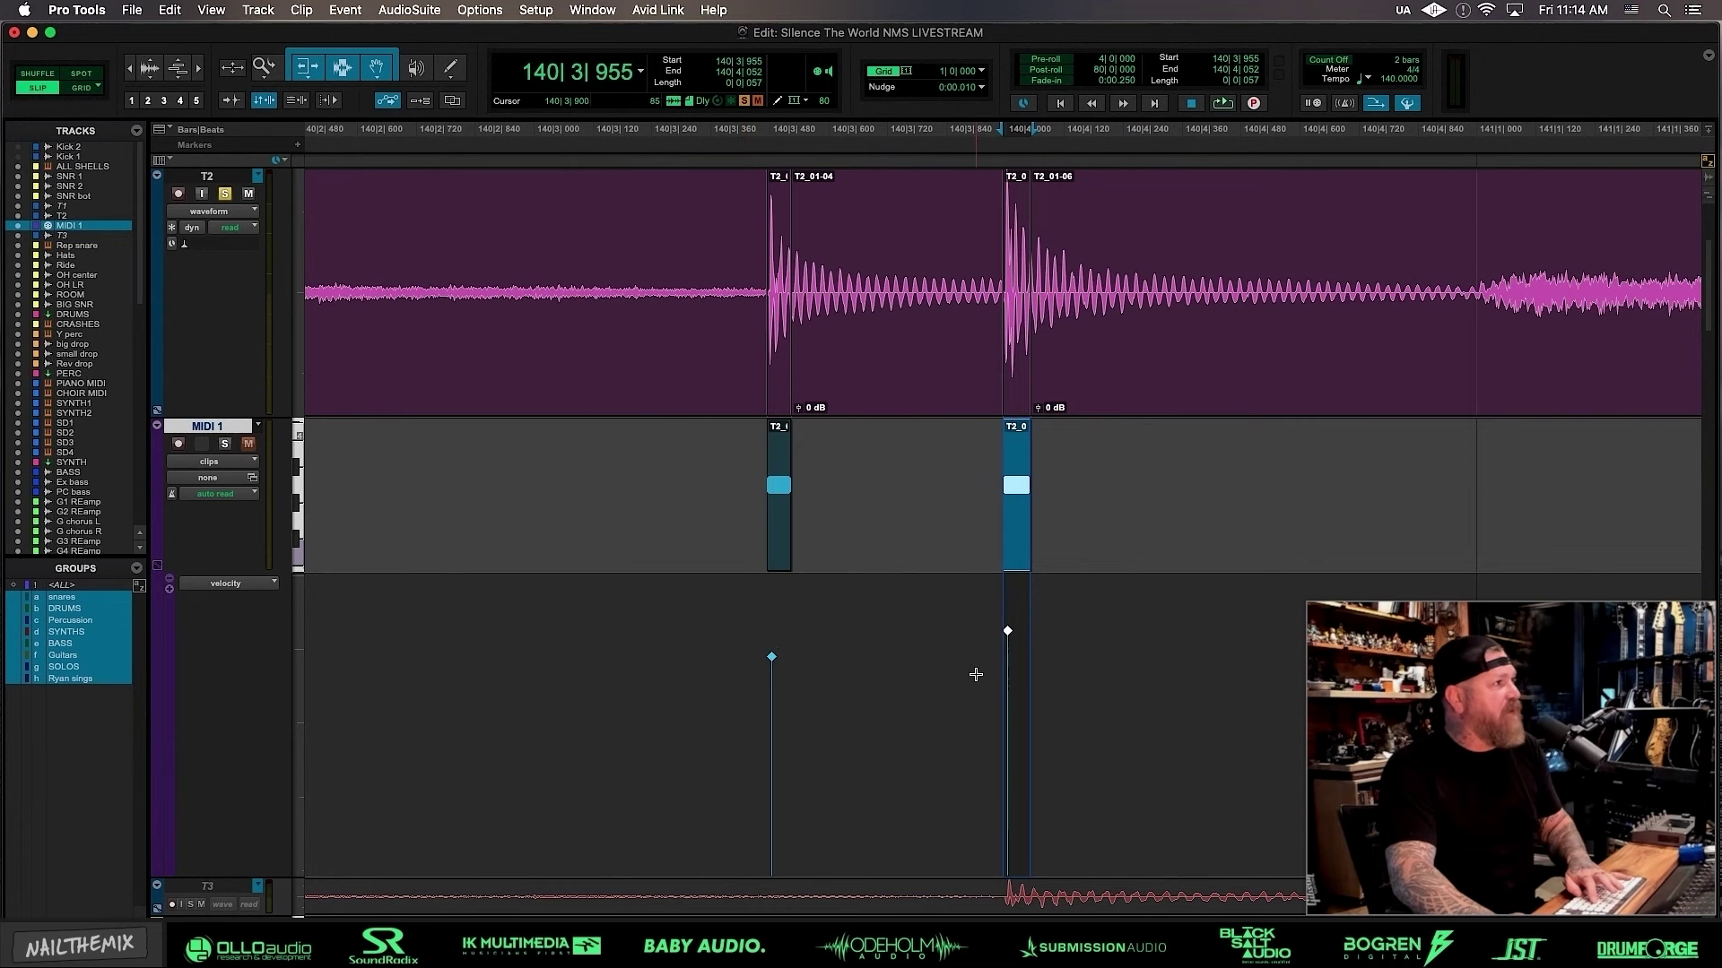
Open the Superior Drummer 3 instrument inserted on the ALL SHELLS track from the Mix window
{"action": "scroll", "coordinate": [969, 679], "scroll_direction": "up", "scroll_amount": 1}
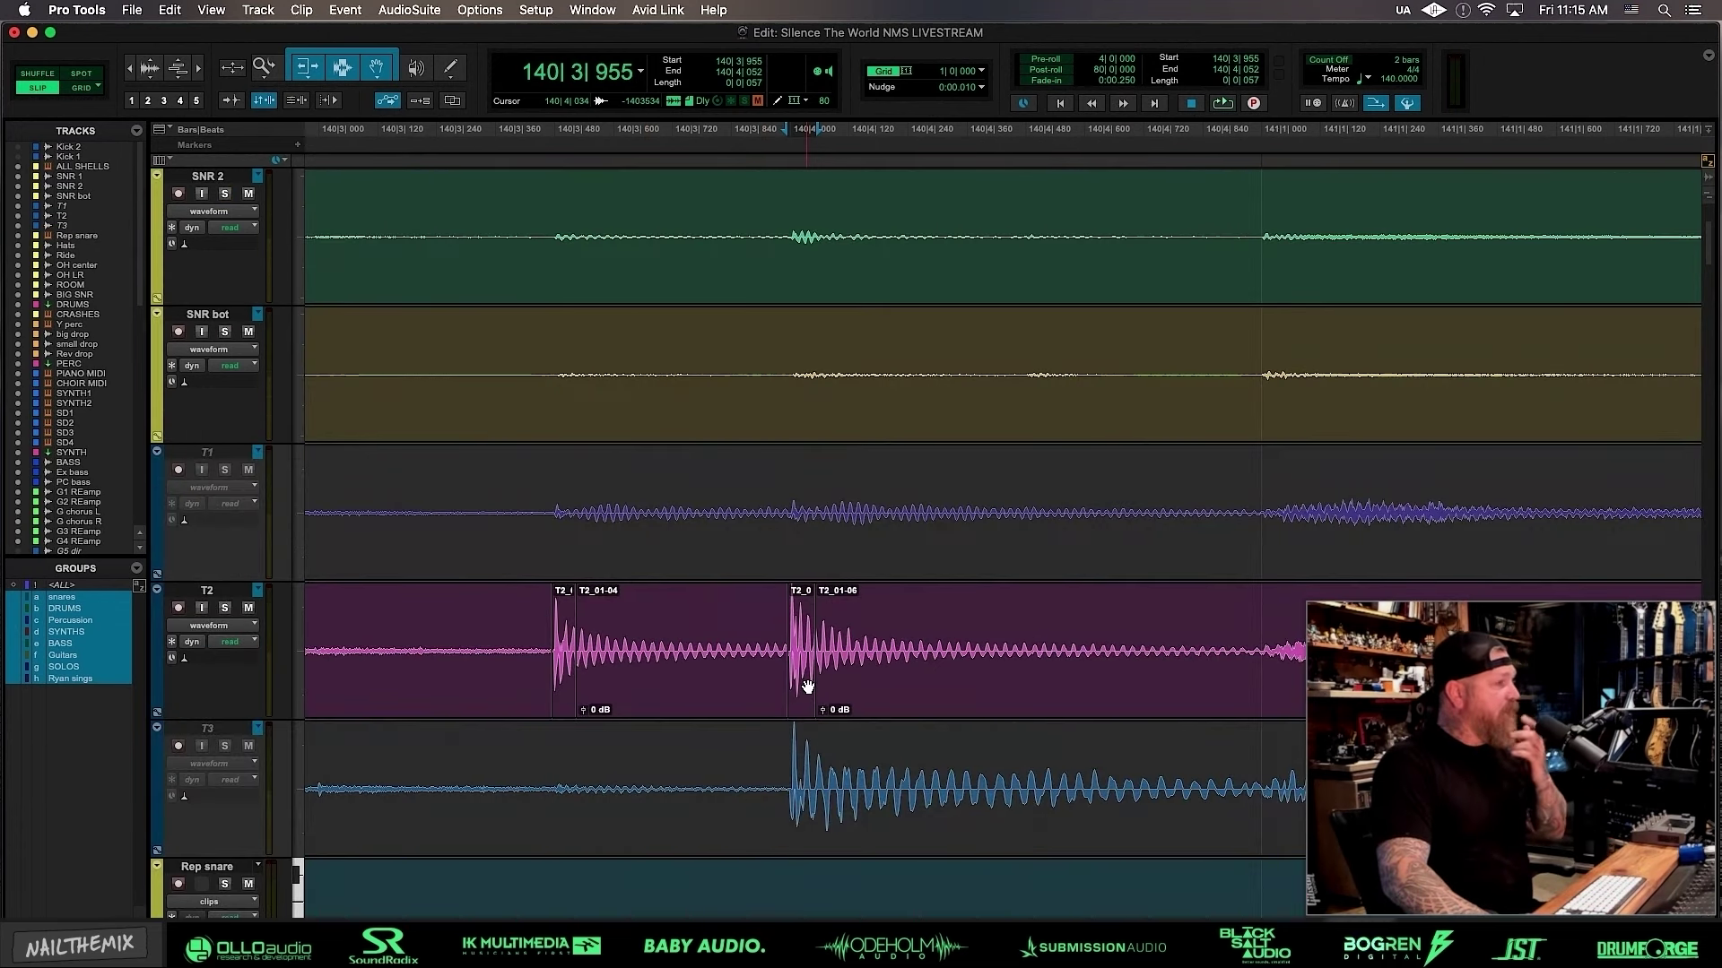
{"action": "left_click", "coordinate": [807, 687]}
{"action": "scroll", "coordinate": [808, 687], "scroll_direction": "up", "scroll_amount": 5}
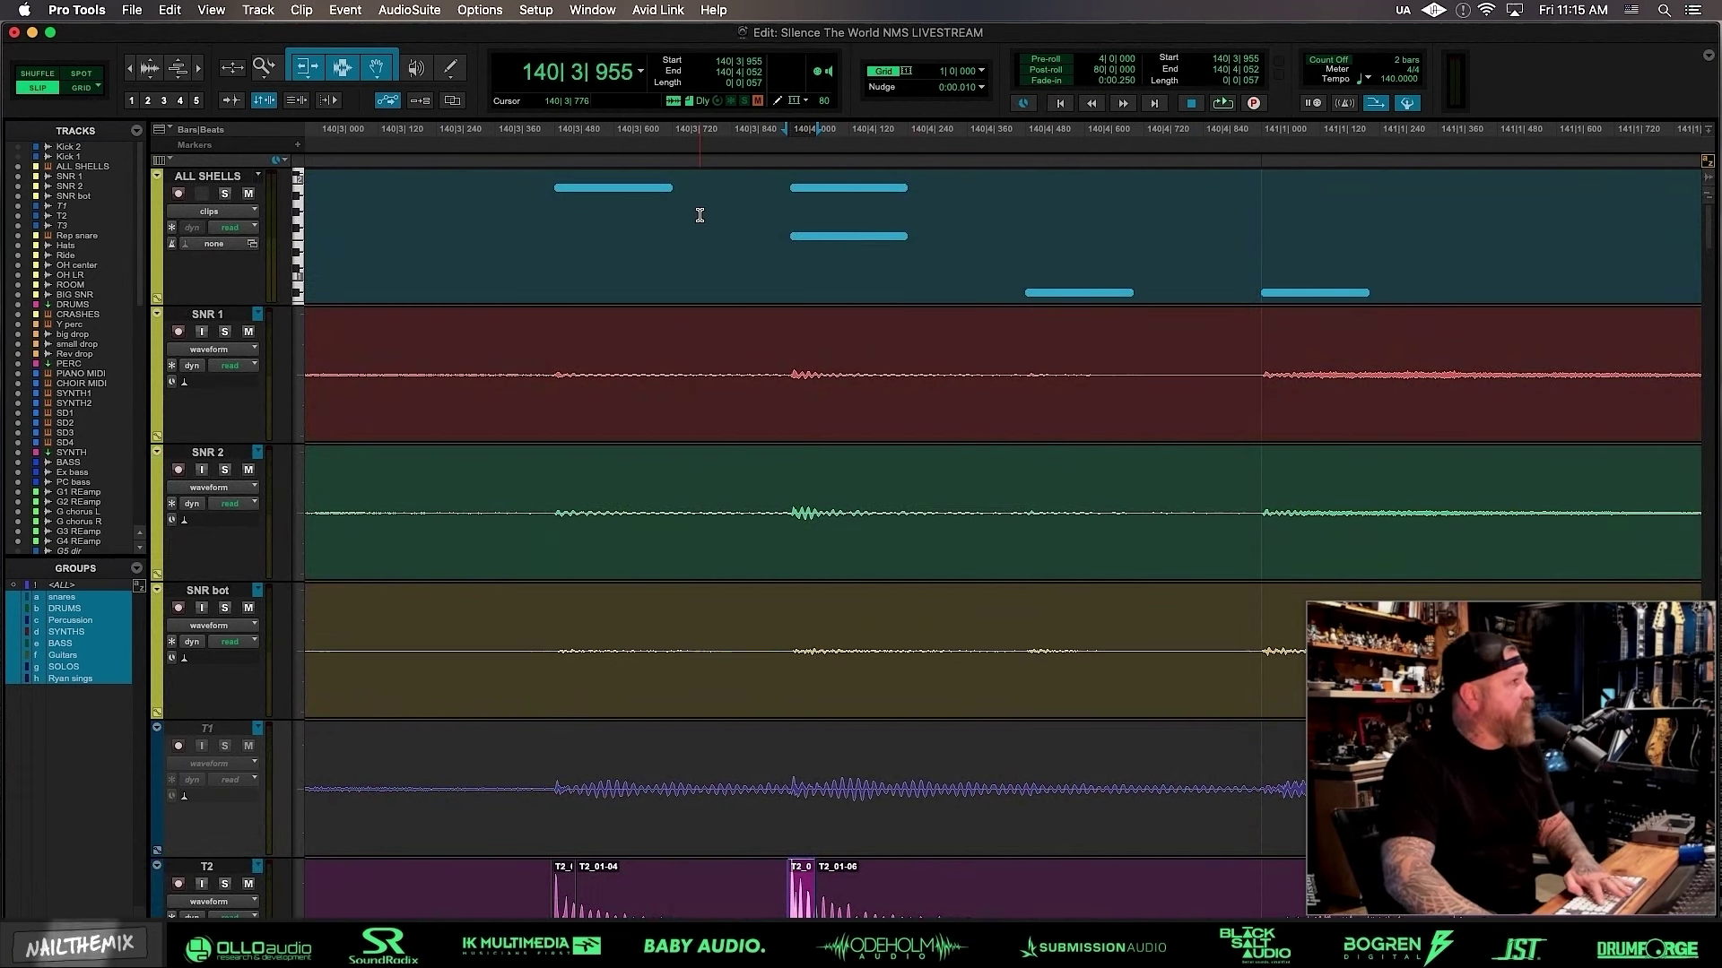
{"action": "key", "text": "super+equal"}
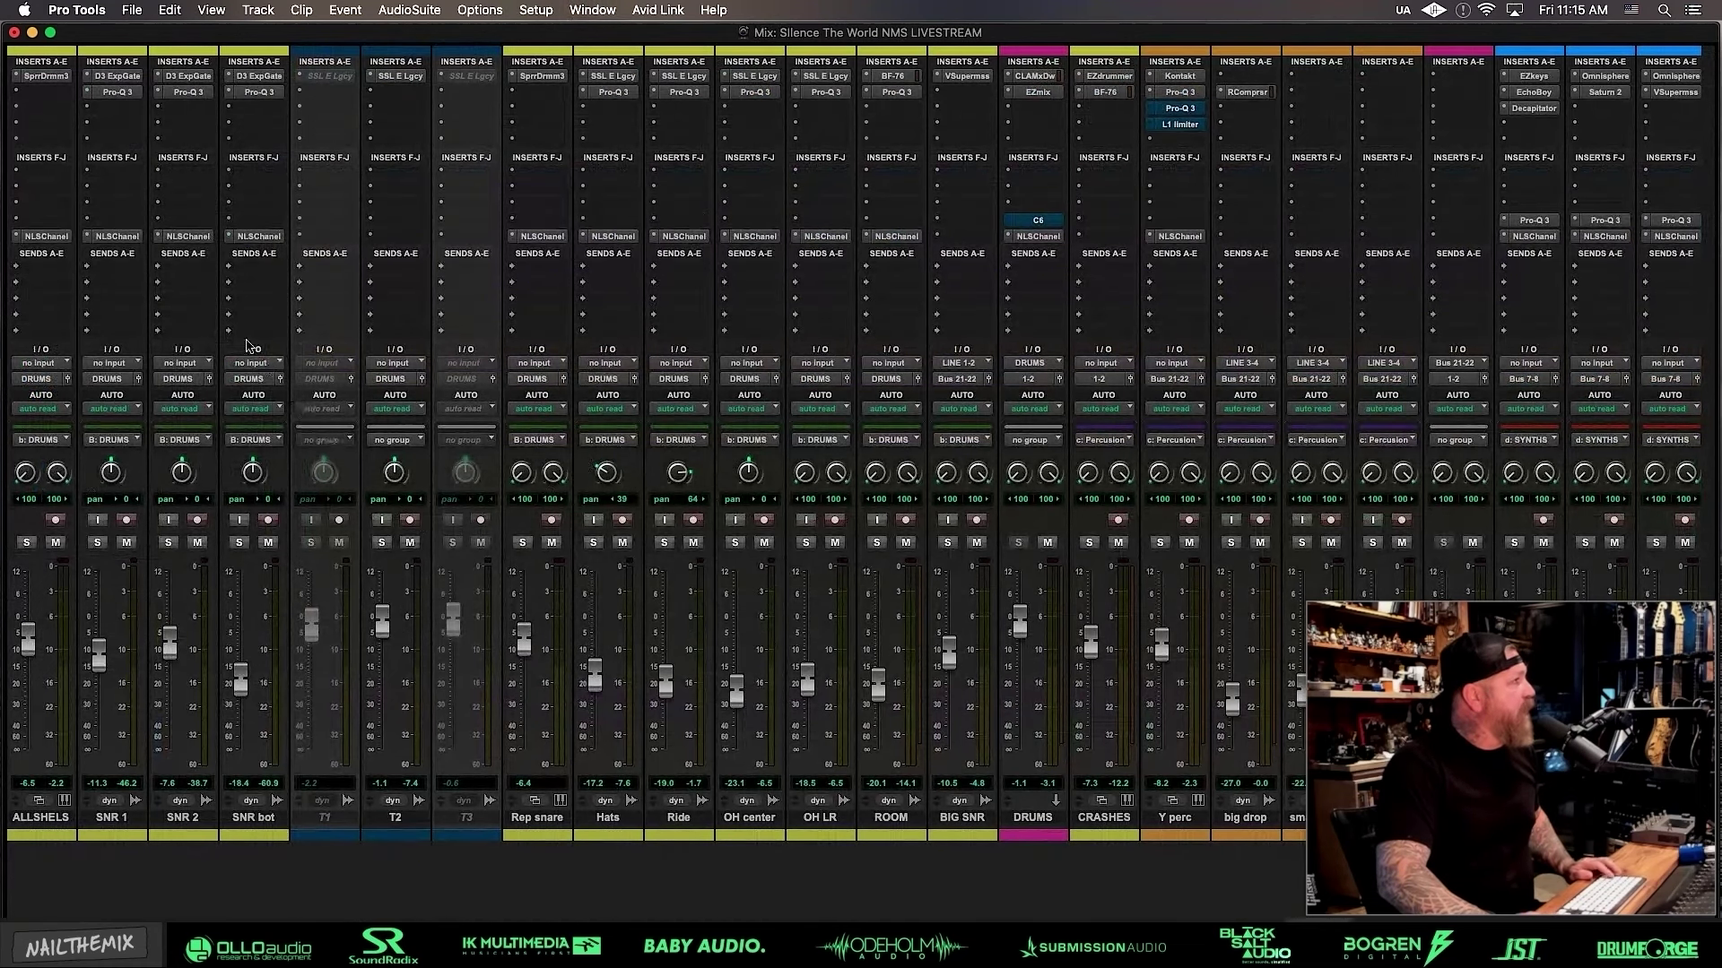
{"action": "left_click", "coordinate": [41, 76]}
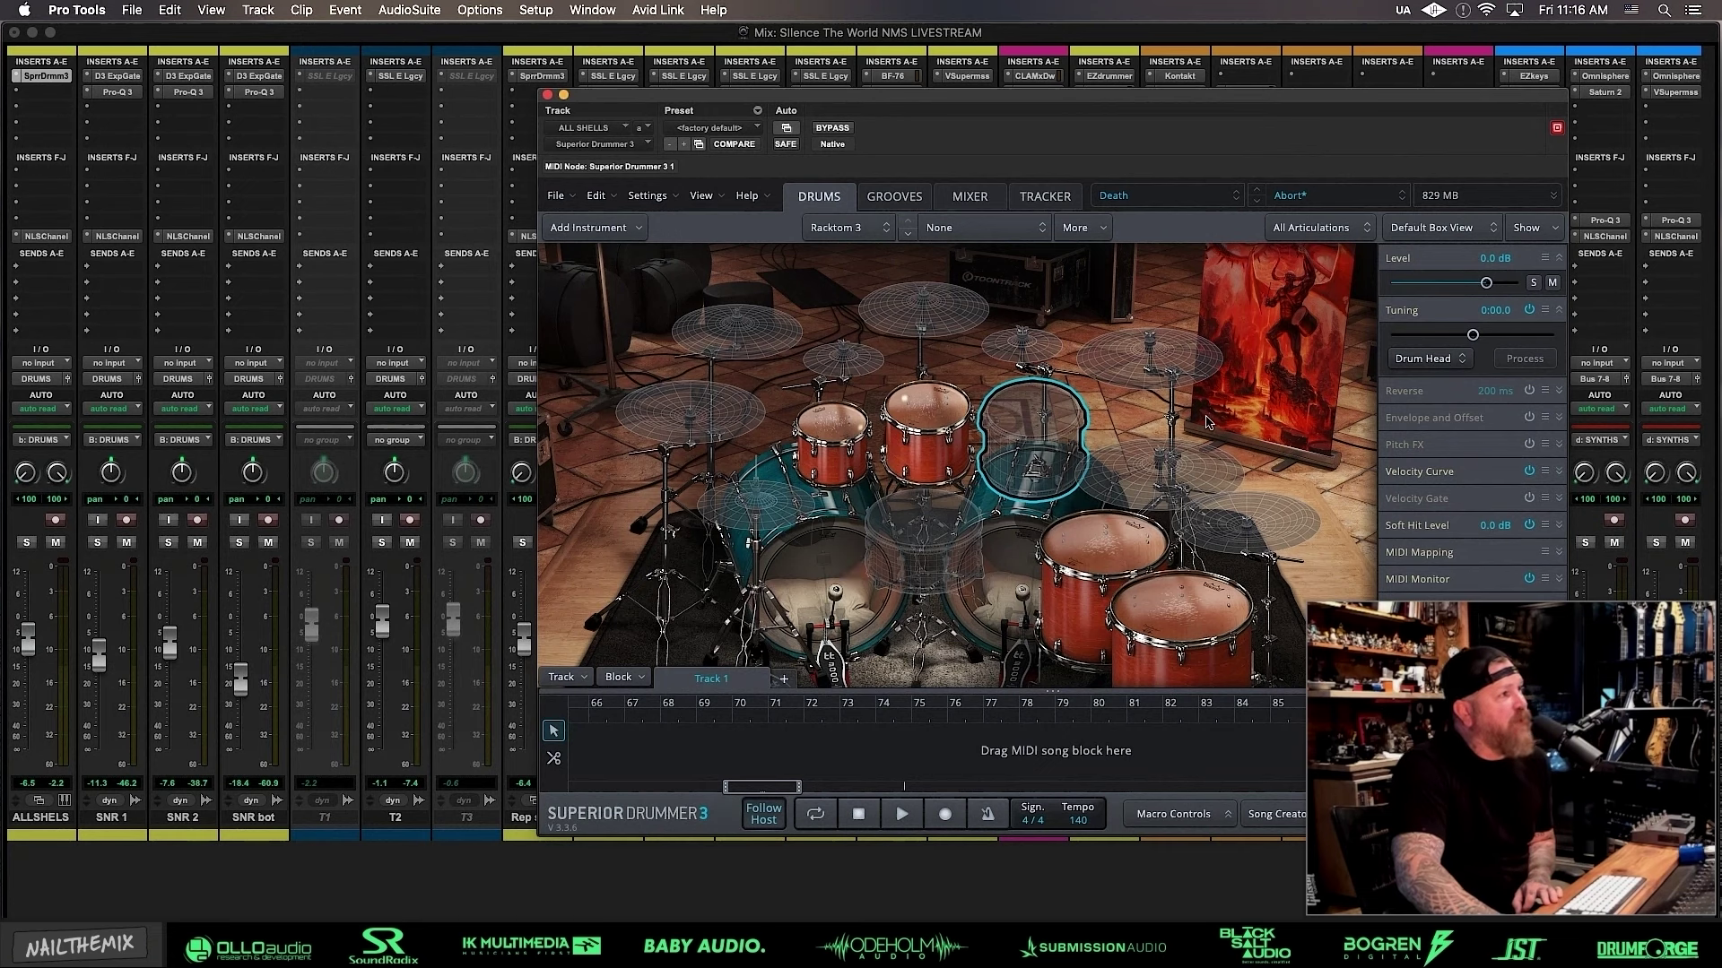
Examine the instrument choices and the additional stack and import options for Racktom 2 in the drum kit
{"action": "left_click", "coordinate": [1153, 358]}
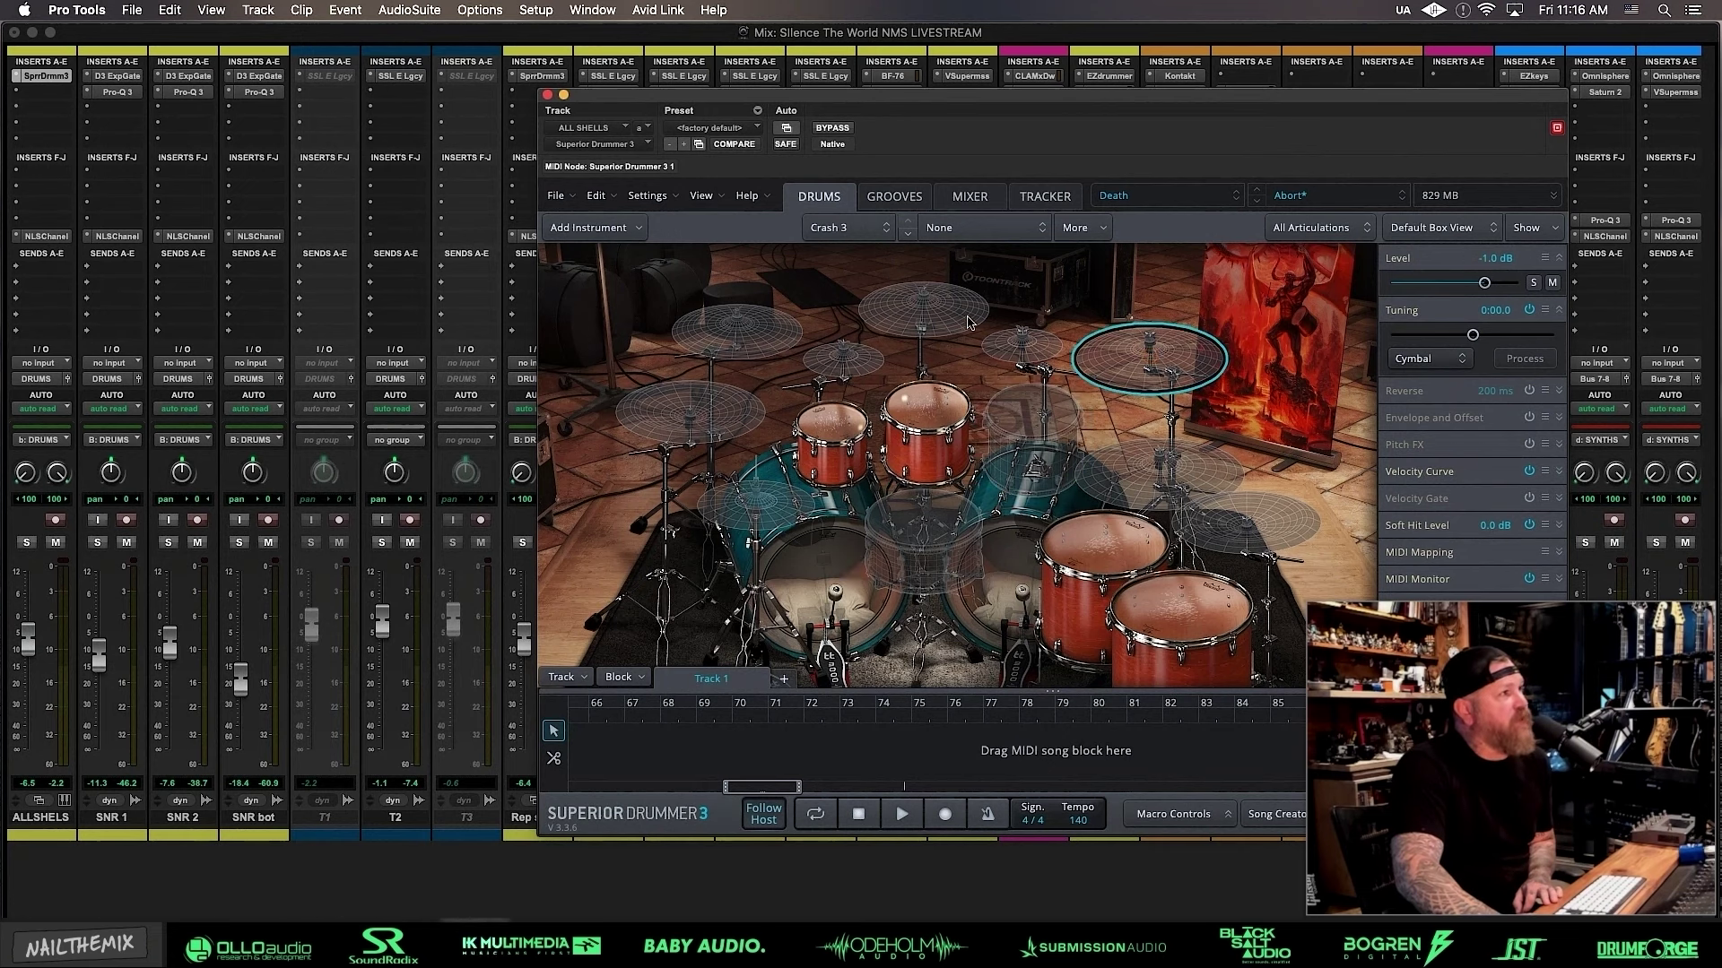
{"action": "right_click", "coordinate": [933, 415]}
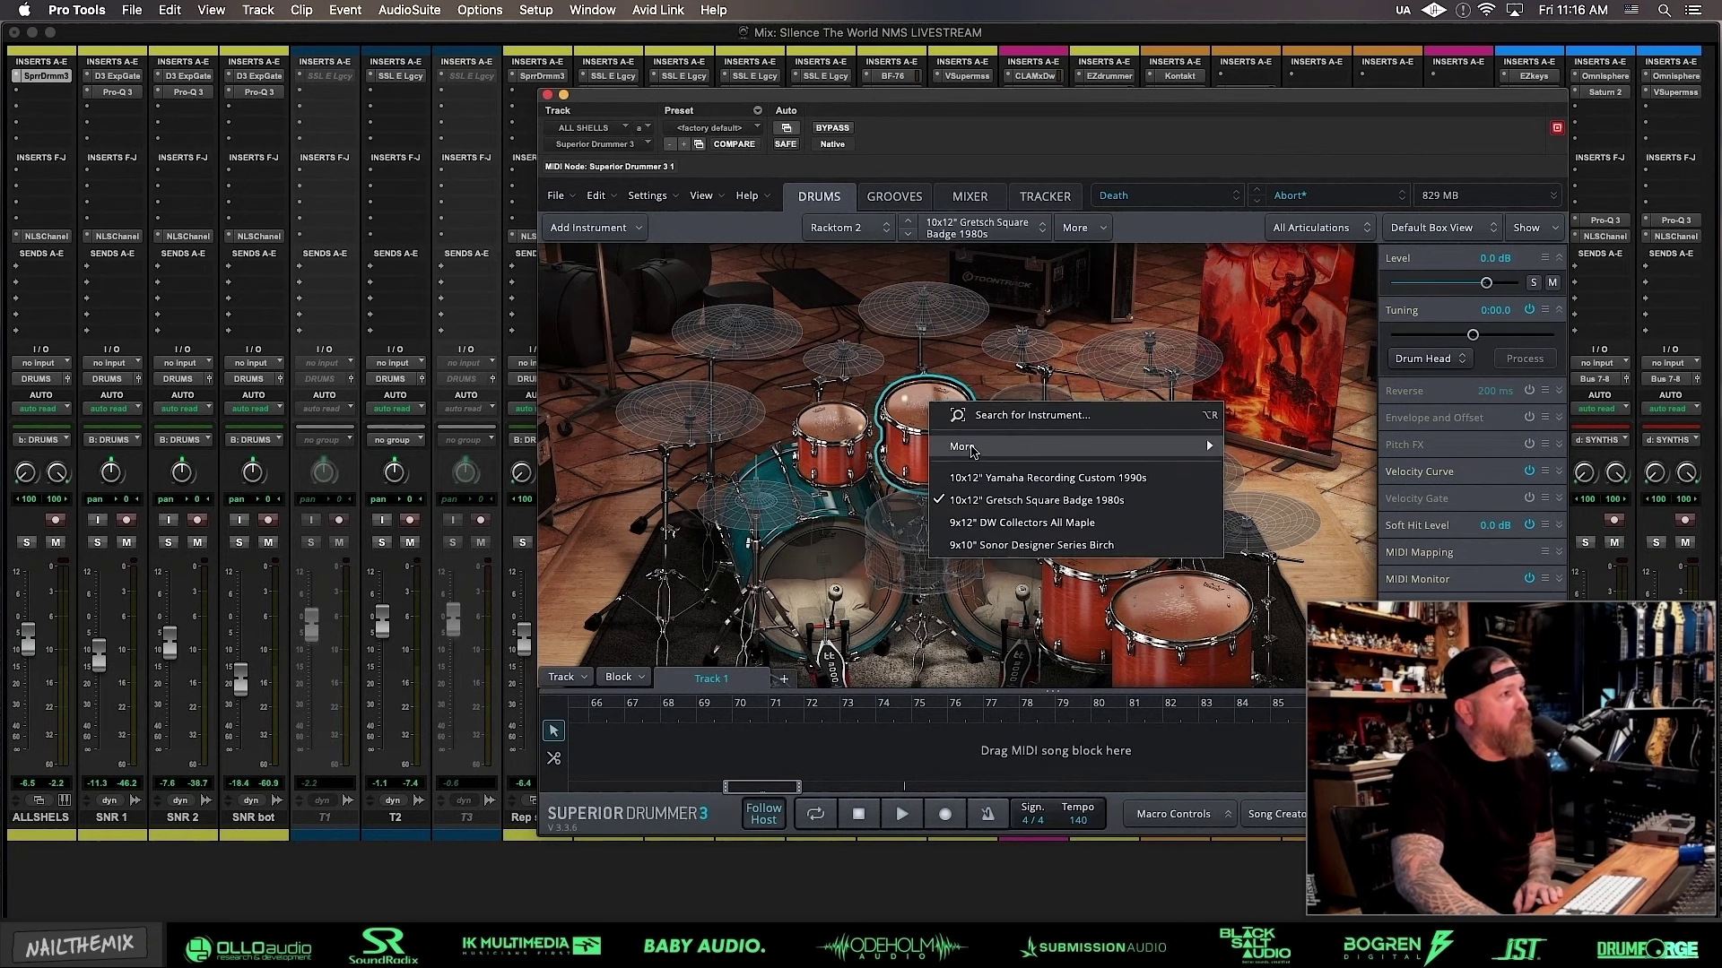
{"action": "mouse_move", "coordinate": [1144, 449]}
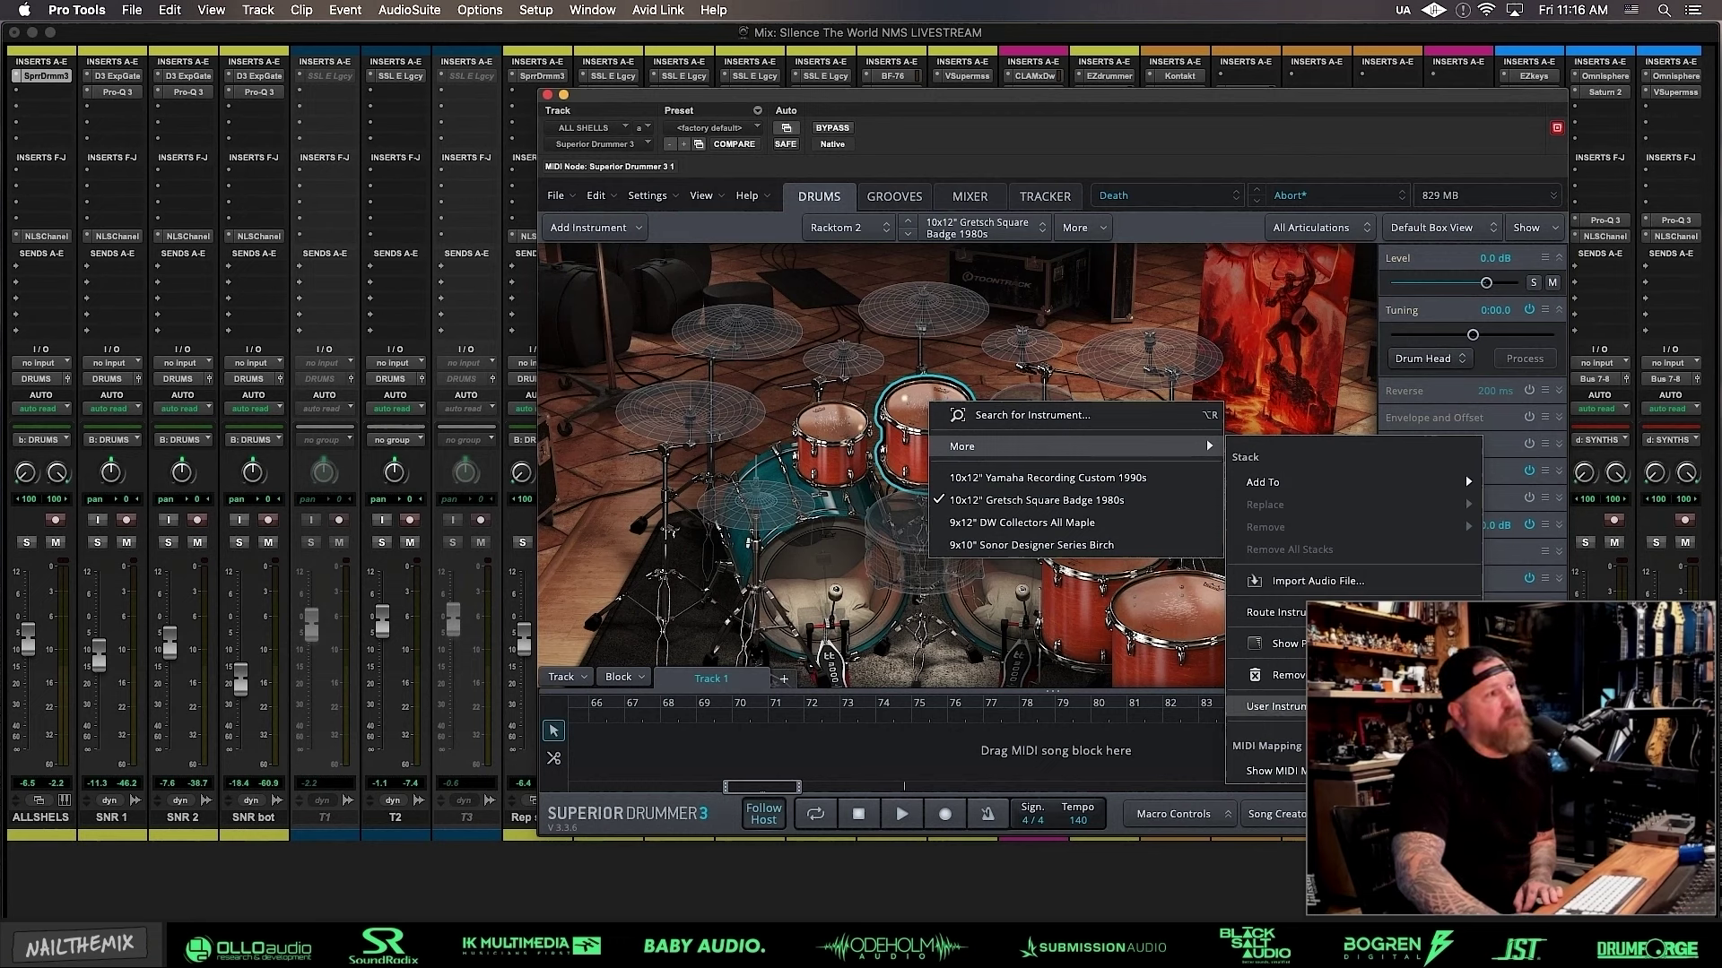
{"action": "left_click", "coordinate": [1281, 306]}
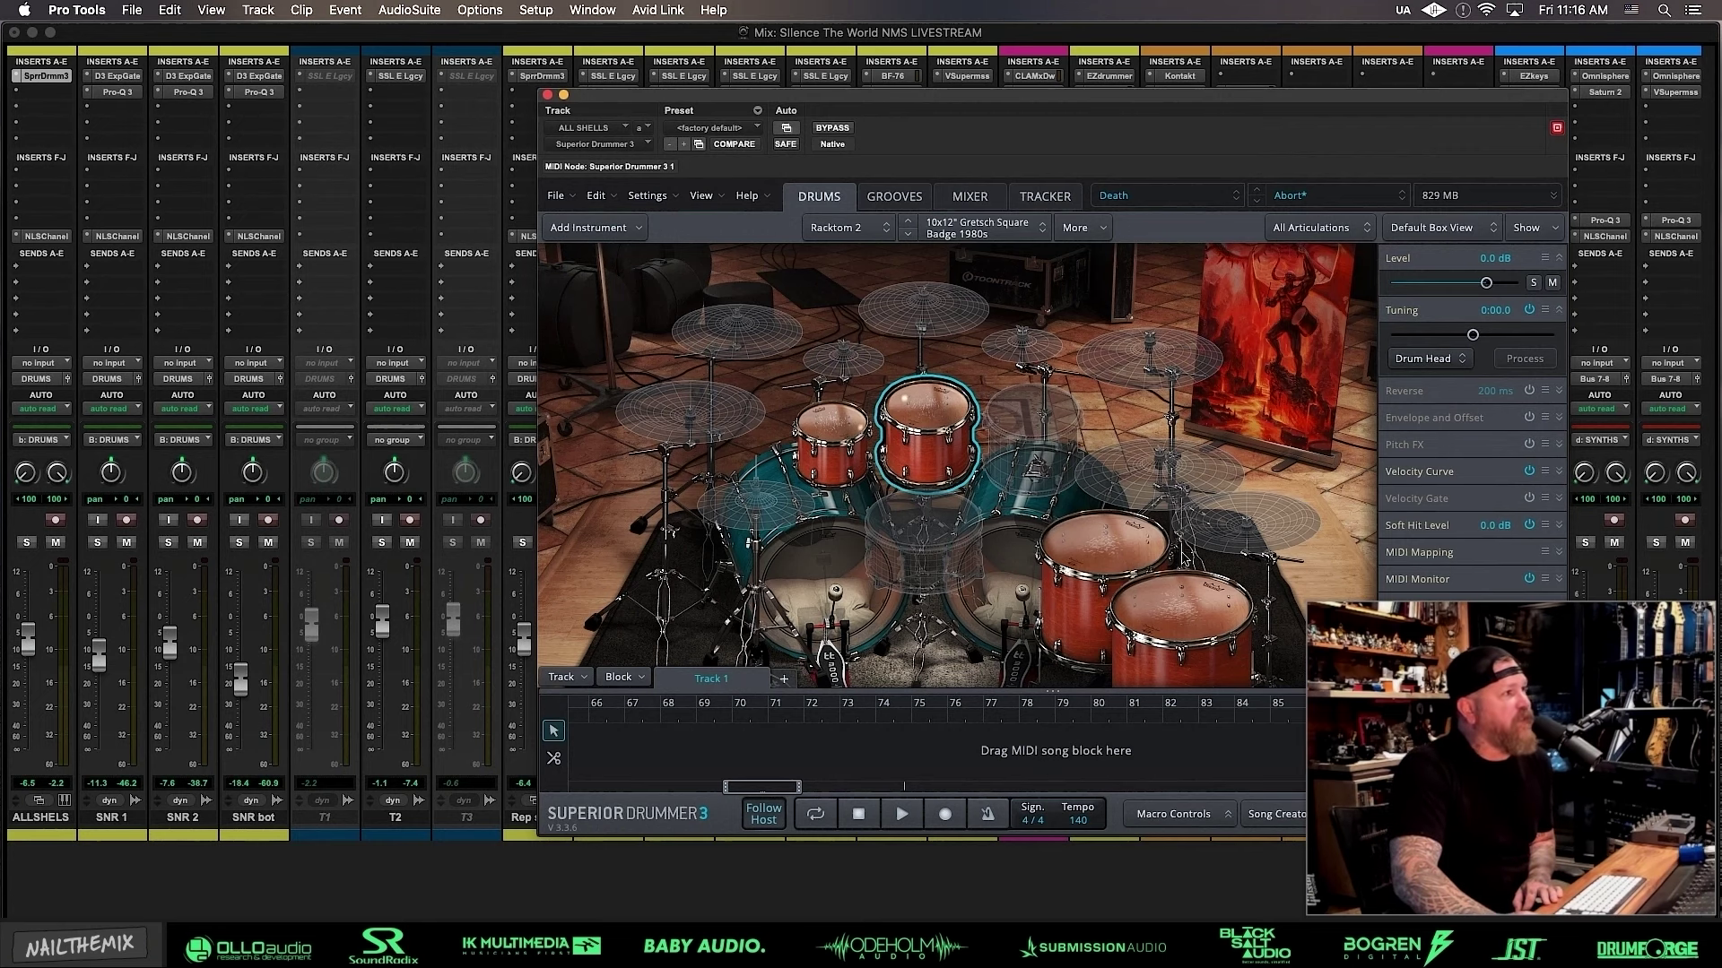
Audition the kit's rack toms and floor toms one after another in Superior Drummer 3
{"action": "left_click", "coordinate": [841, 439]}
{"action": "left_click", "coordinate": [1104, 640]}
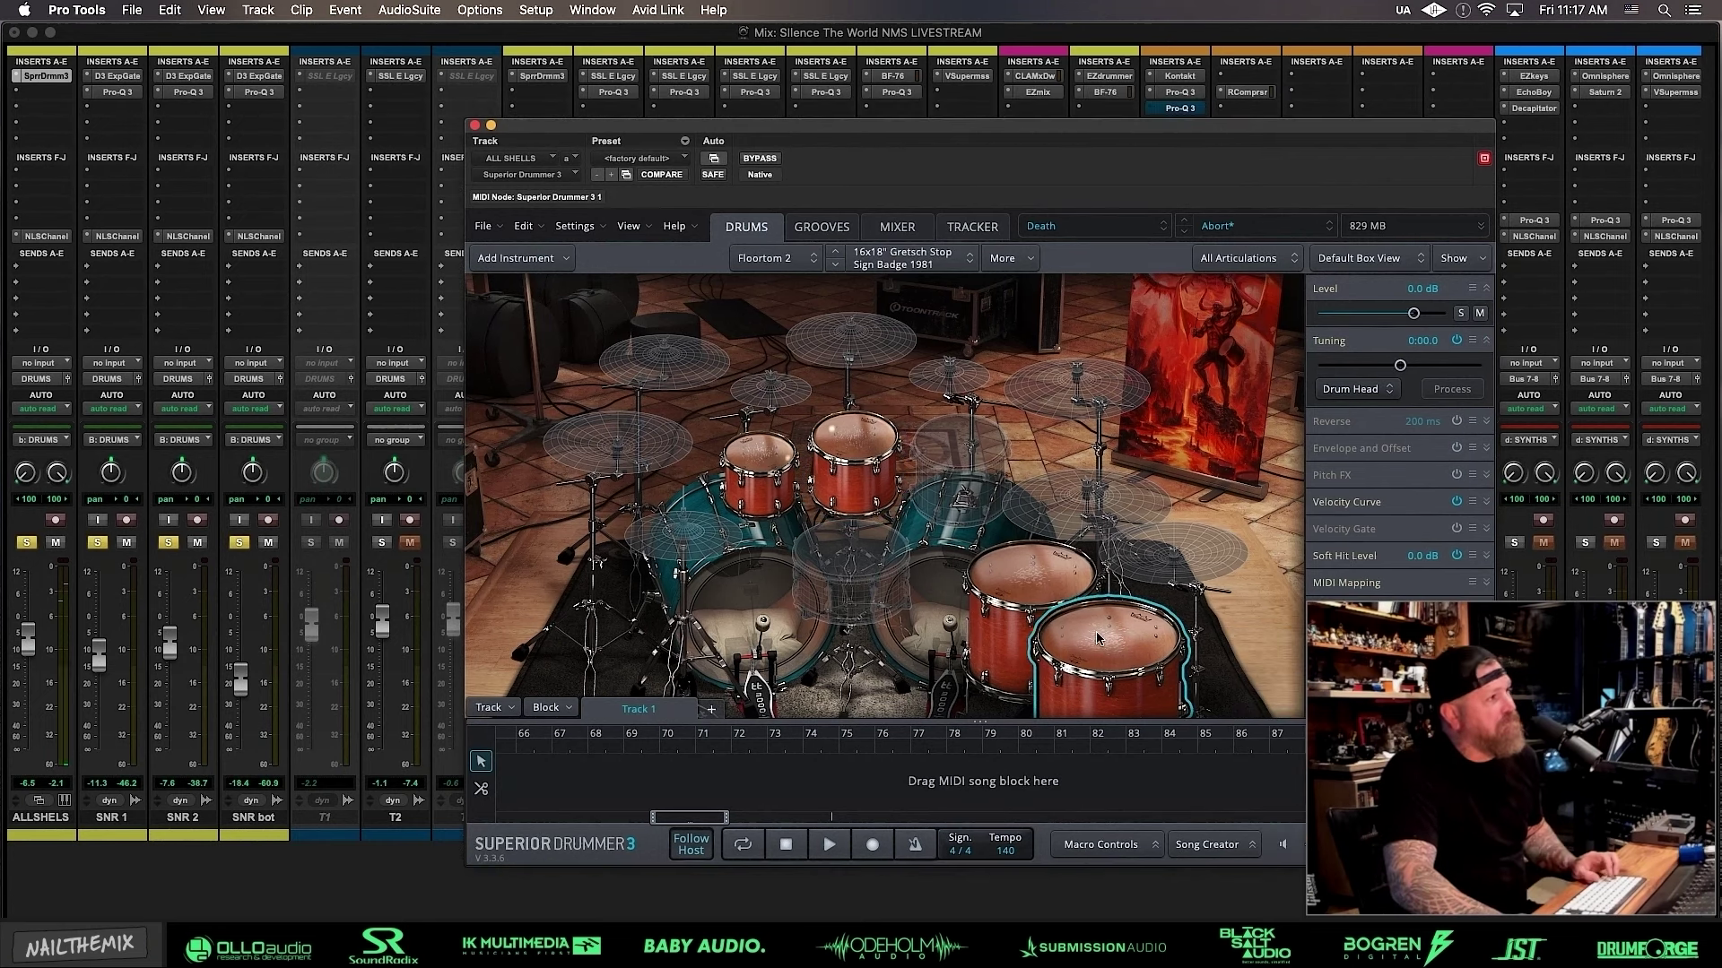
{"action": "left_click", "coordinate": [1030, 574]}
{"action": "left_click", "coordinate": [856, 441]}
{"action": "left_click", "coordinate": [757, 464]}
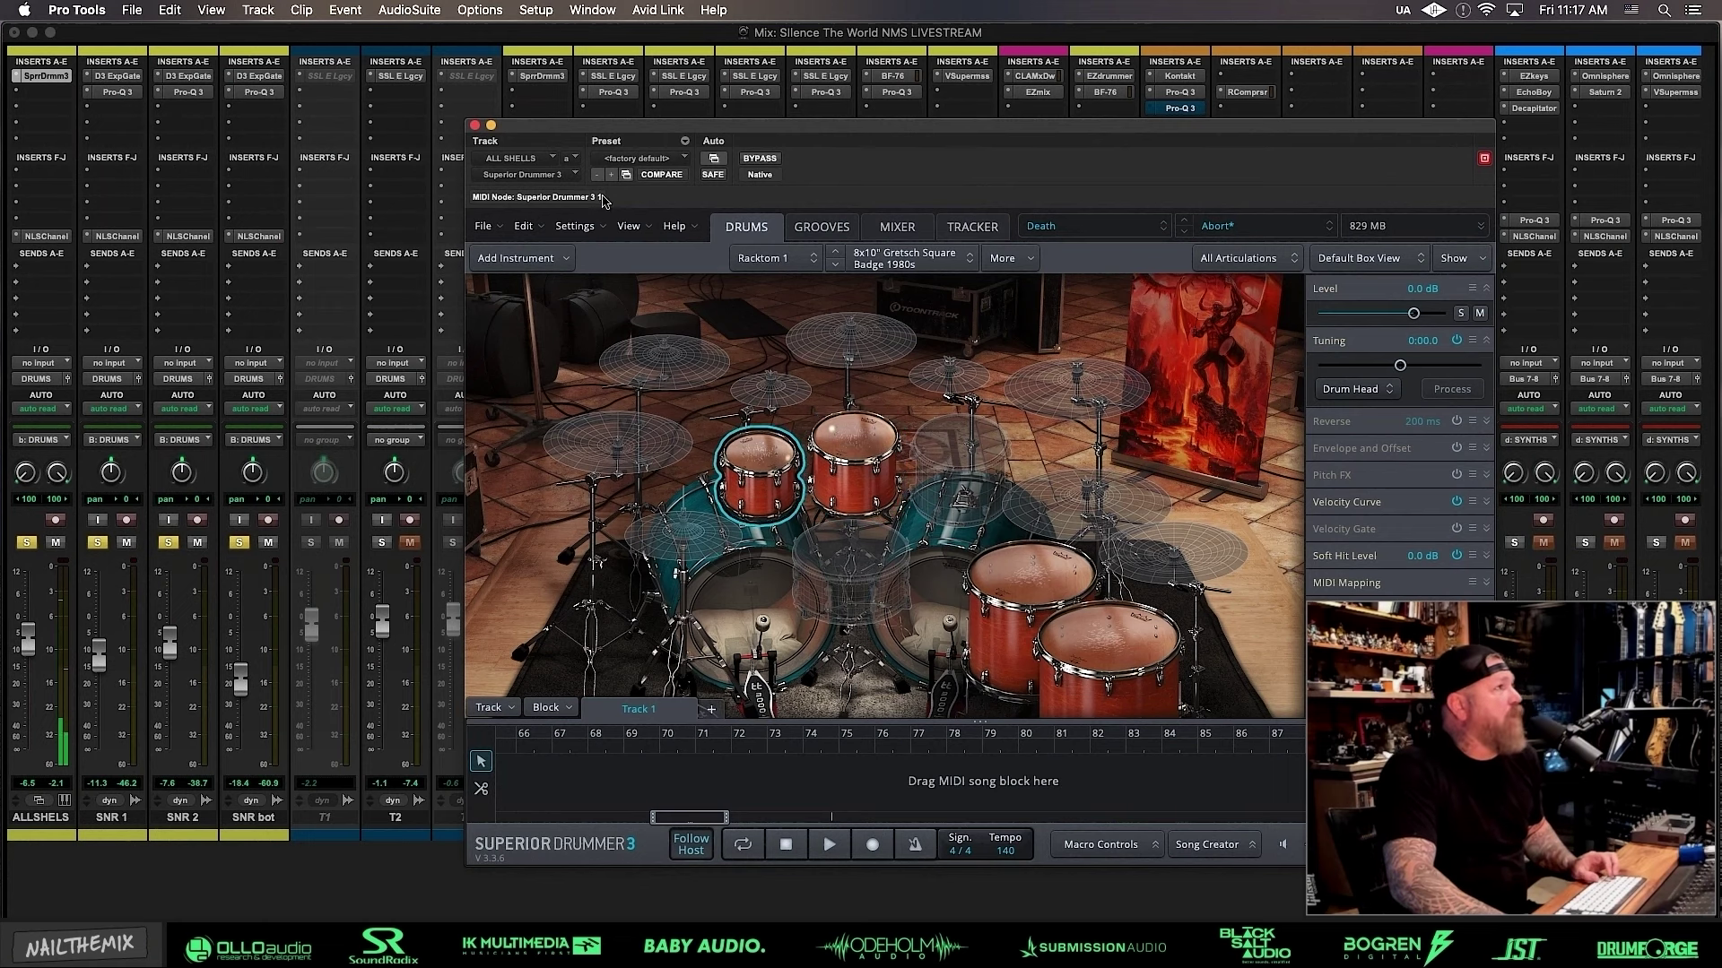
{"action": "mouse_move", "coordinate": [594, 139]}
{"action": "left_mouse_down"}
{"action": "mouse_move", "coordinate": [584, 152]}
{"action": "mouse_move", "coordinate": [587, 137]}
{"action": "left_mouse_up"}
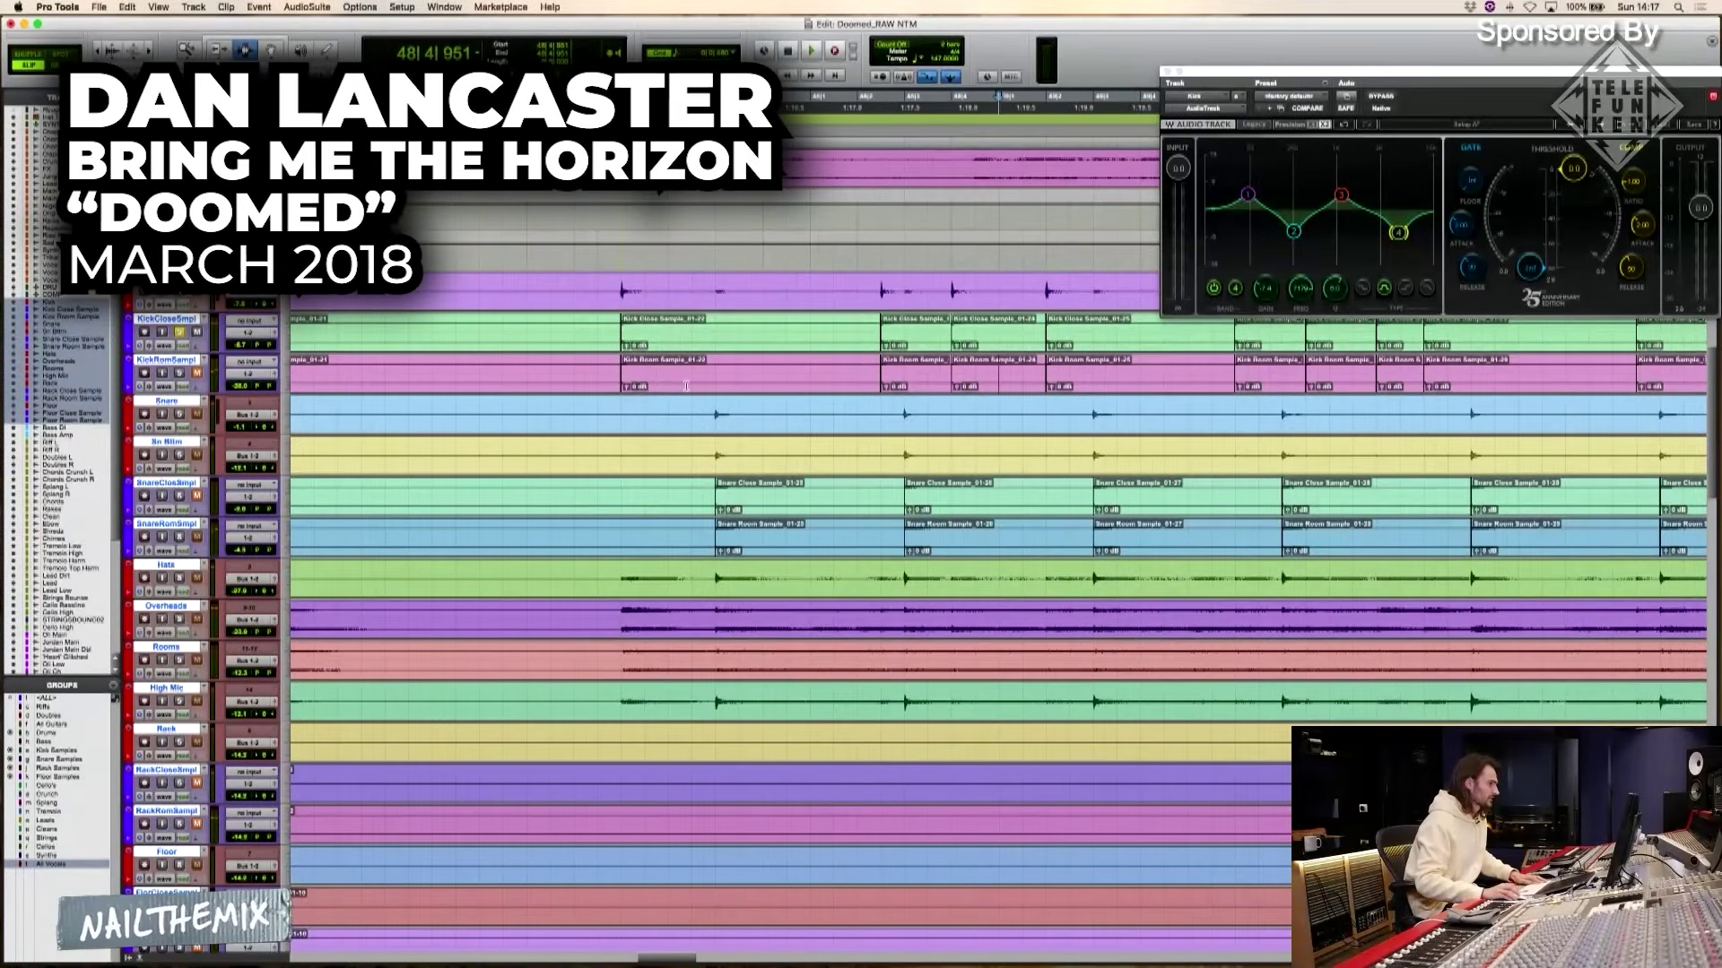
Enlarge the waveforms and examine the kick hits closely against the Kick Close and Kick Room samples around bar 49
{"action": "scroll", "coordinate": [687, 385], "scroll_direction": "down", "scroll_amount": 5}
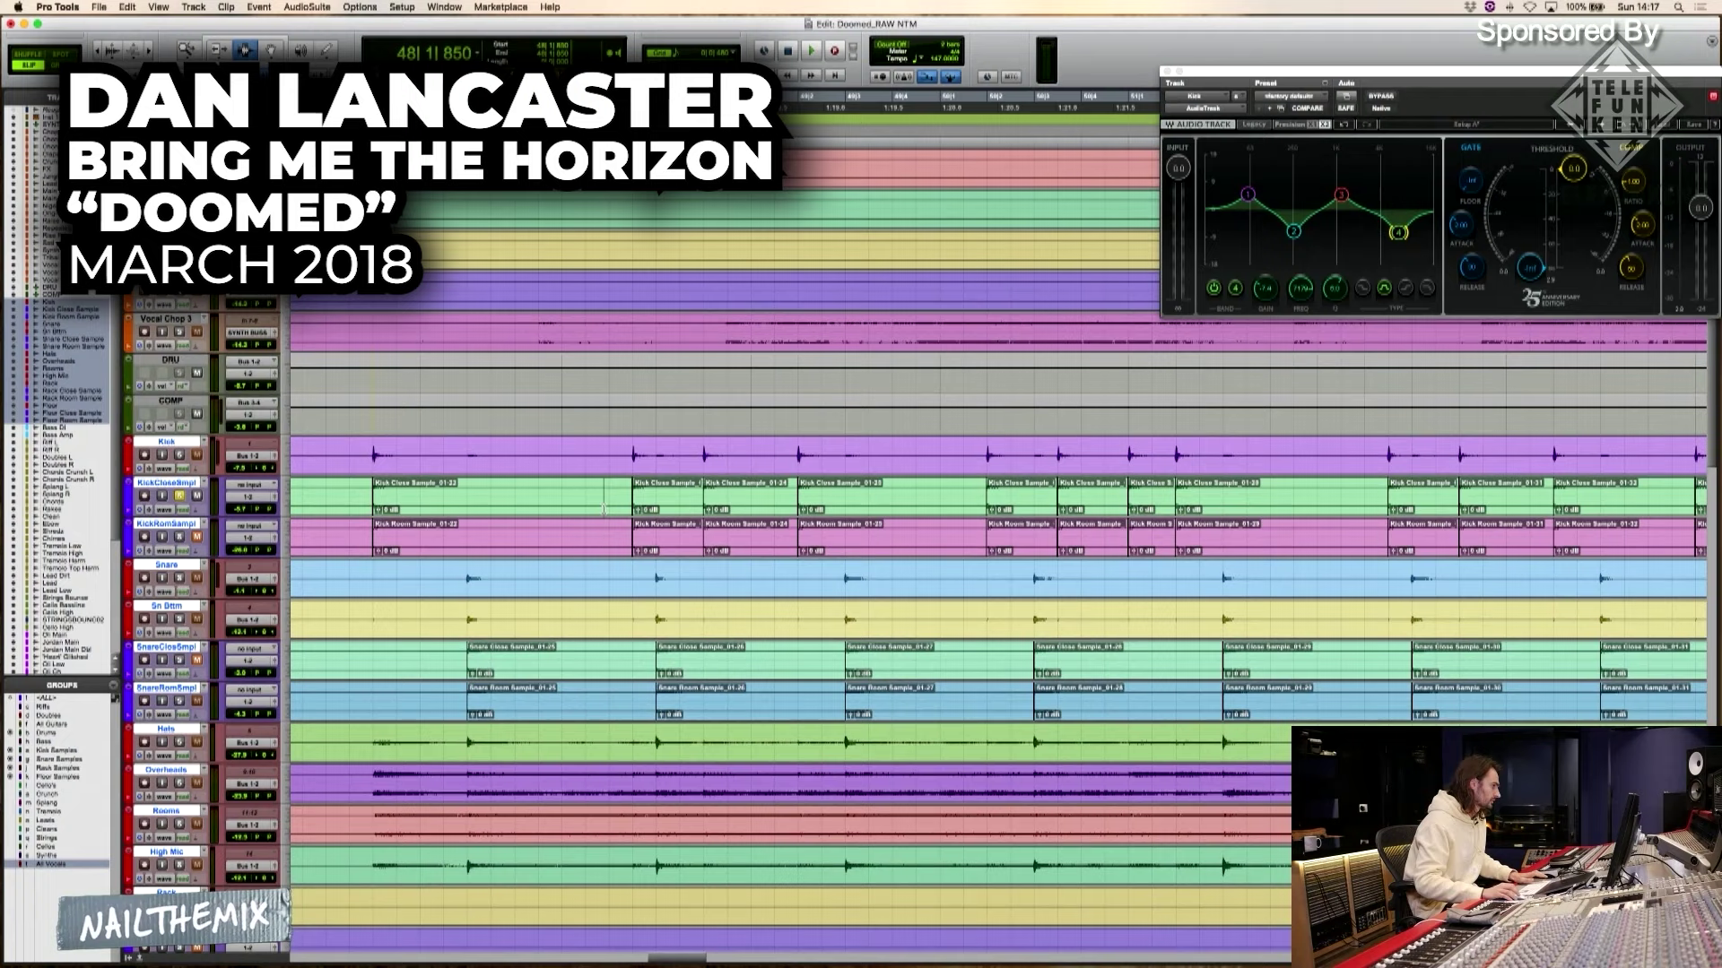
{"action": "key", "text": "Tab"}
{"action": "key", "text": "super+alt+]"}
{"action": "key", "text": "super+alt+]"}
{"action": "key", "text": "super+alt+]"}
{"action": "key", "text": "super+alt+]"}
{"action": "key", "text": "super+alt+]"}
{"action": "left_click", "coordinate": [835, 508]}
{"action": "key", "text": "t"}
{"action": "key", "text": "t"}
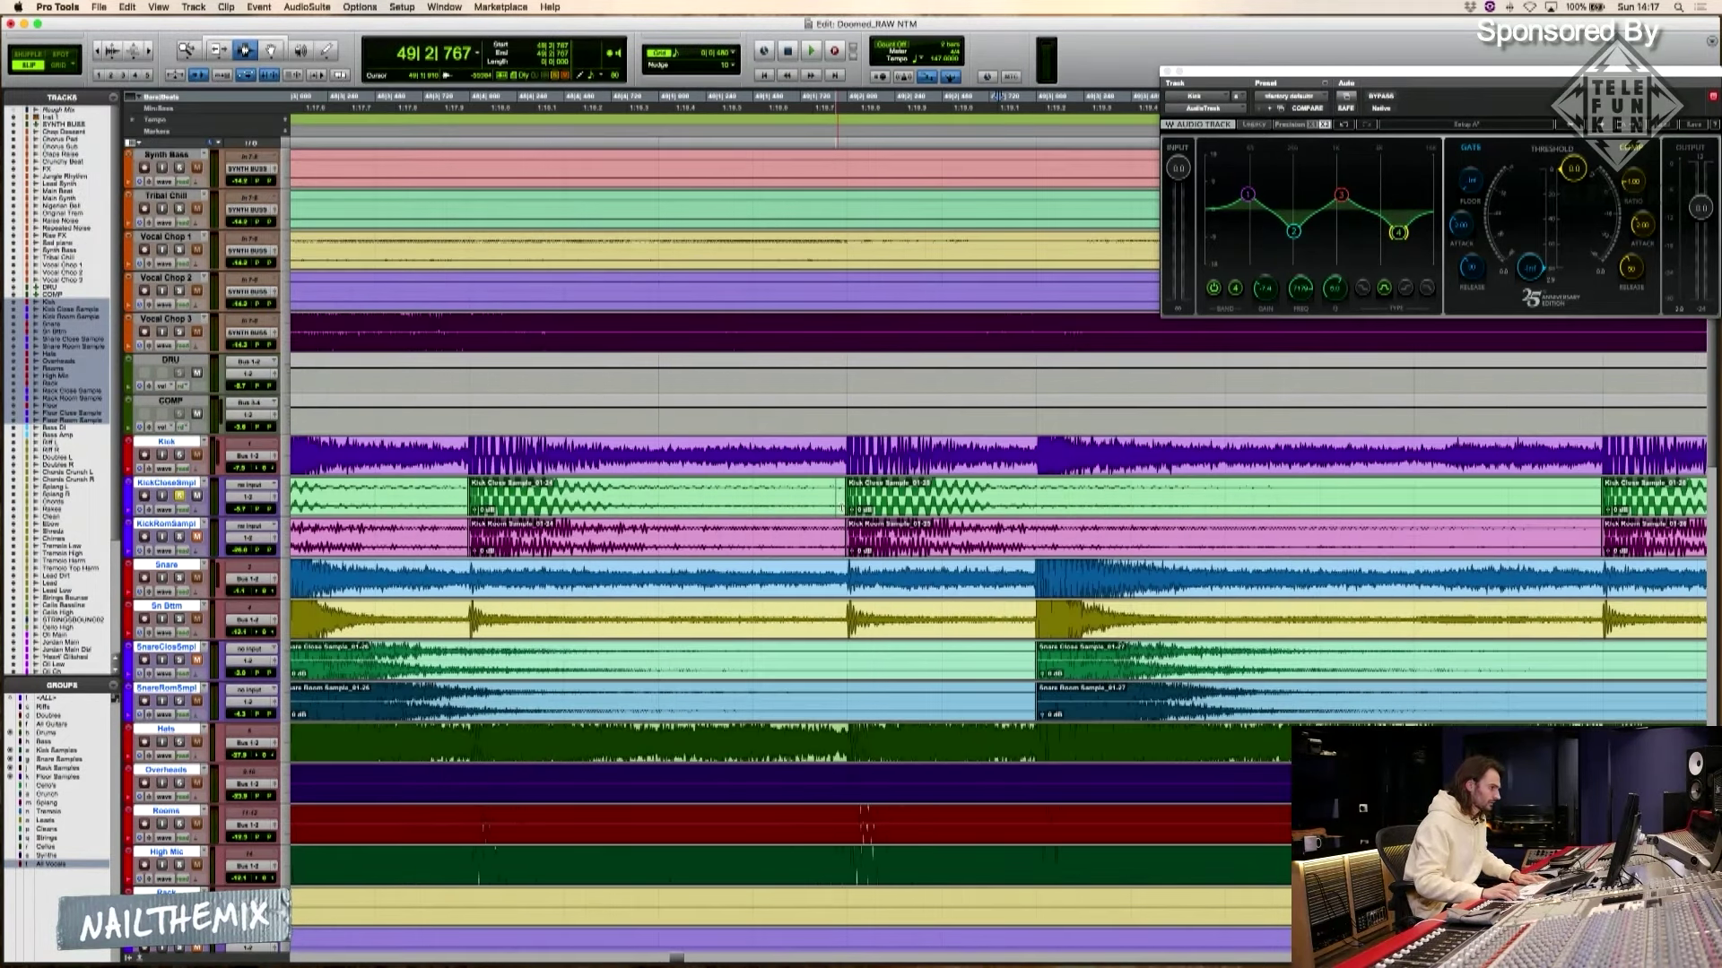
Examine the decay of the Kick Close sample in bar 49 with its waveform enlarged
{"action": "key", "text": "super+alt+]"}
{"action": "key", "text": "super+alt+]"}
{"action": "key", "text": "super+alt+]"}
{"action": "key", "text": "super+alt+]"}
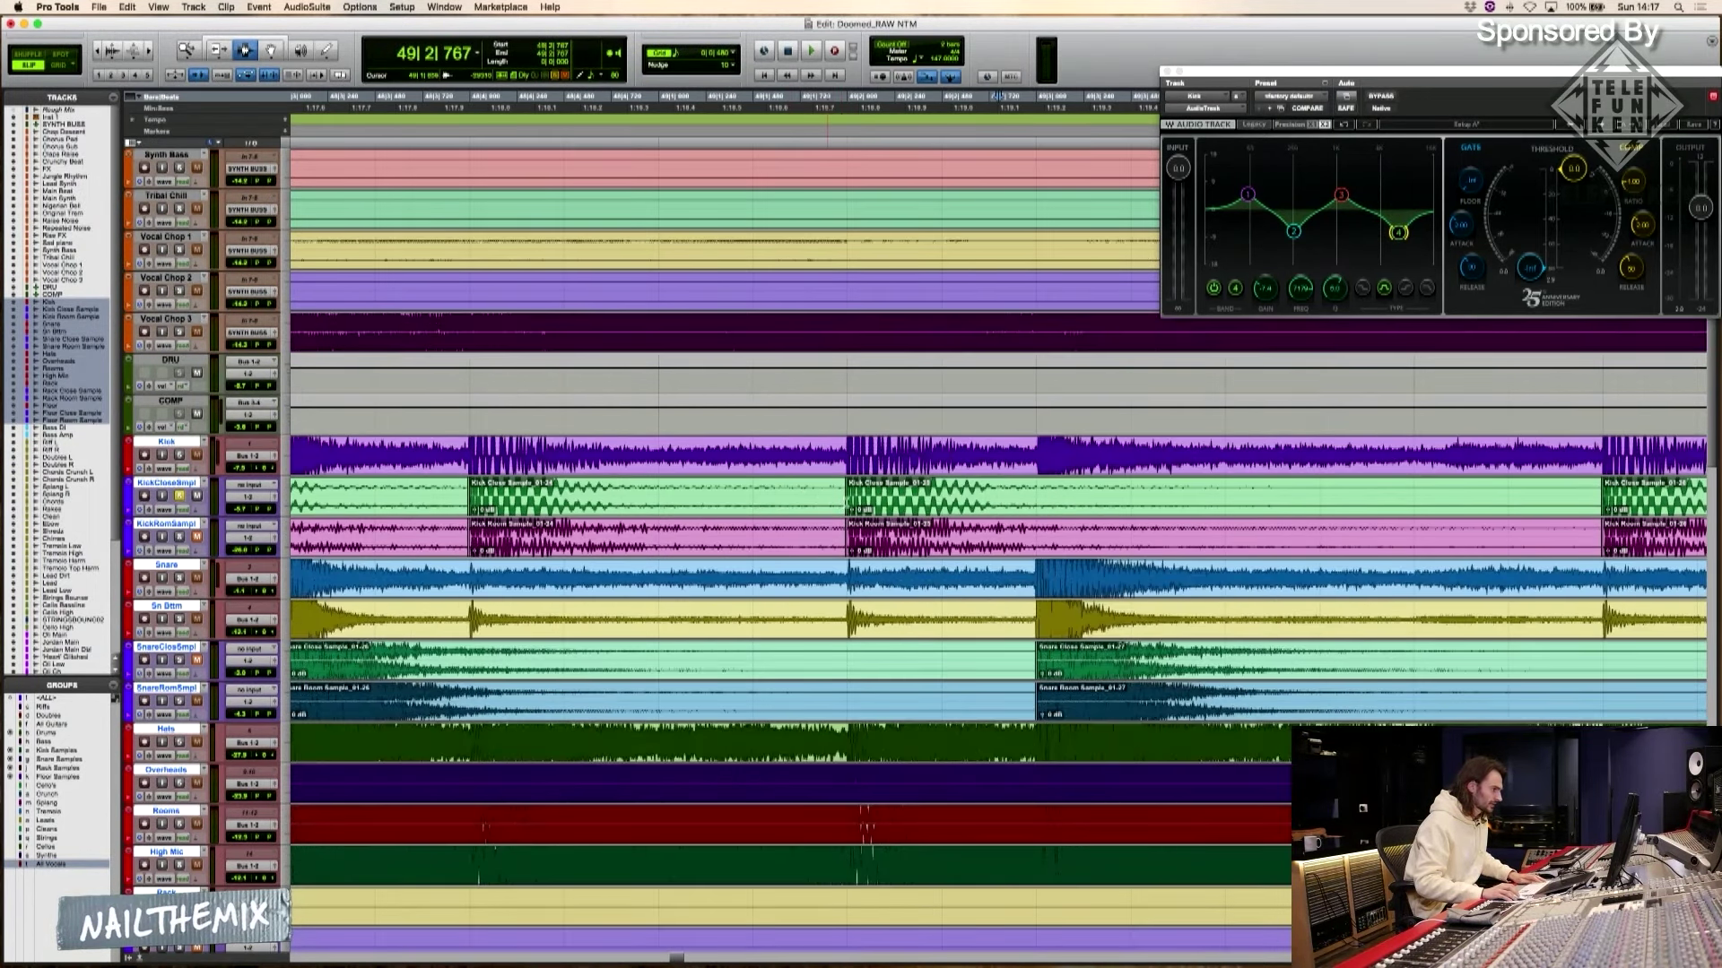
{"action": "left_click", "coordinate": [813, 503]}
{"action": "key", "text": "Tab"}
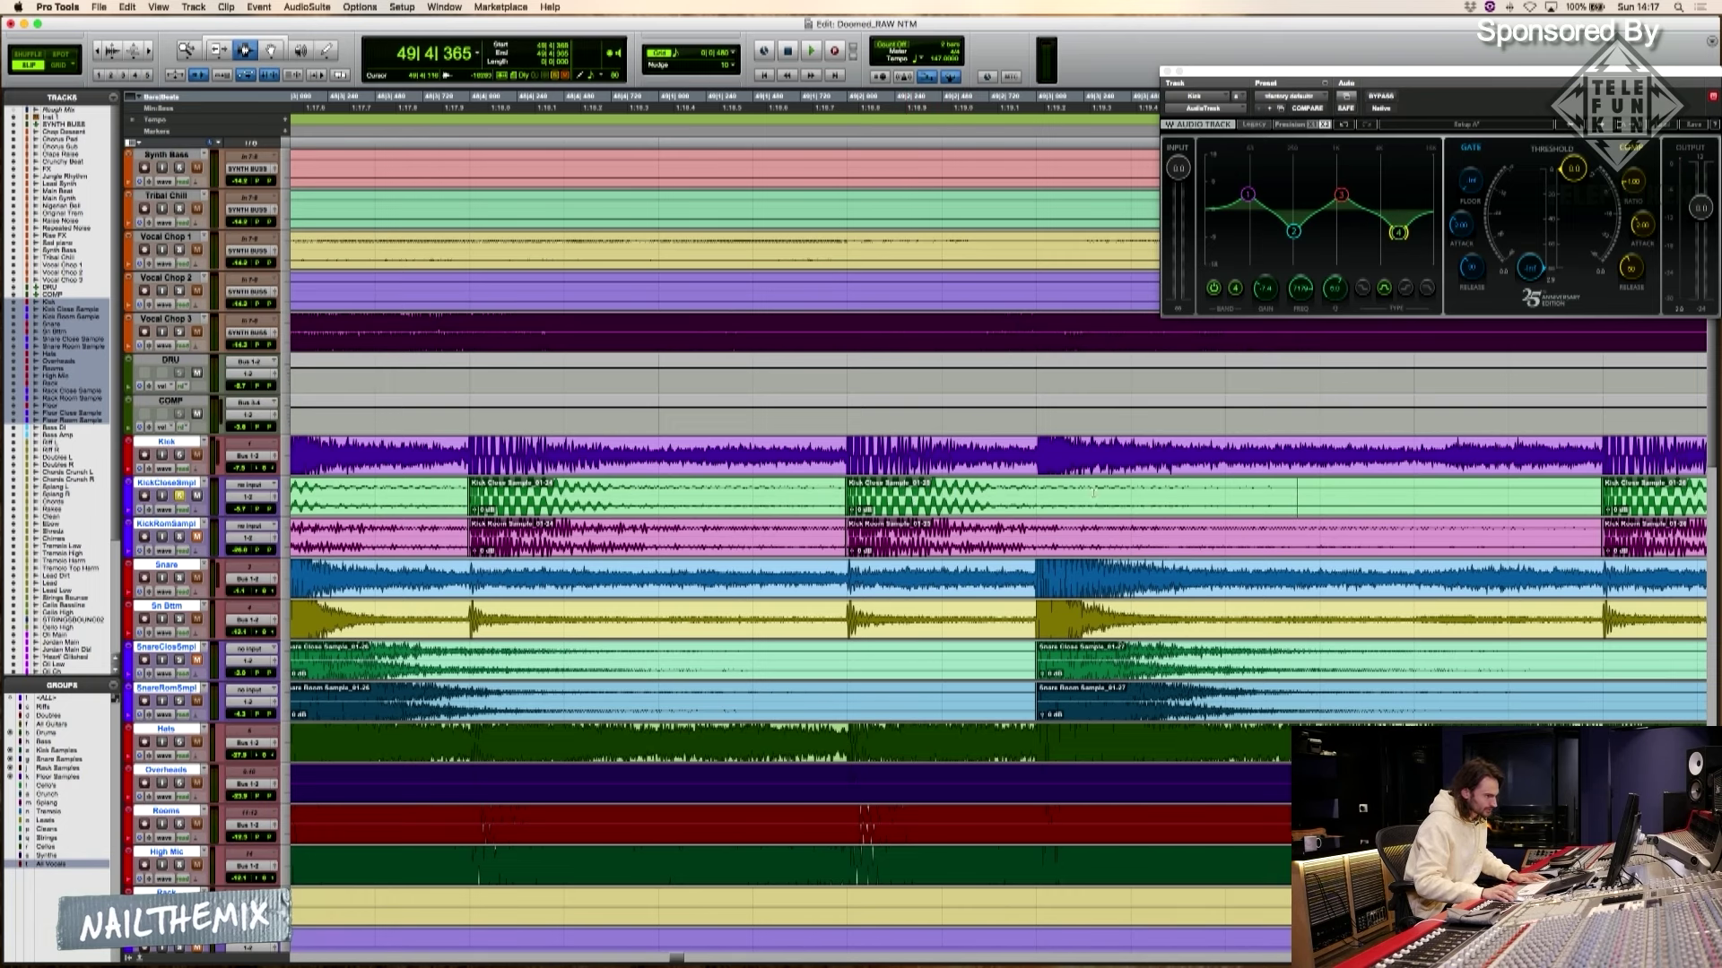
{"action": "left_click_drag", "start_coordinate": [1149, 498], "coordinate": [1266, 500]}
{"action": "key", "text": "super+alt+]"}
{"action": "key", "text": "super+alt+]"}
{"action": "key", "text": "super+alt+]"}
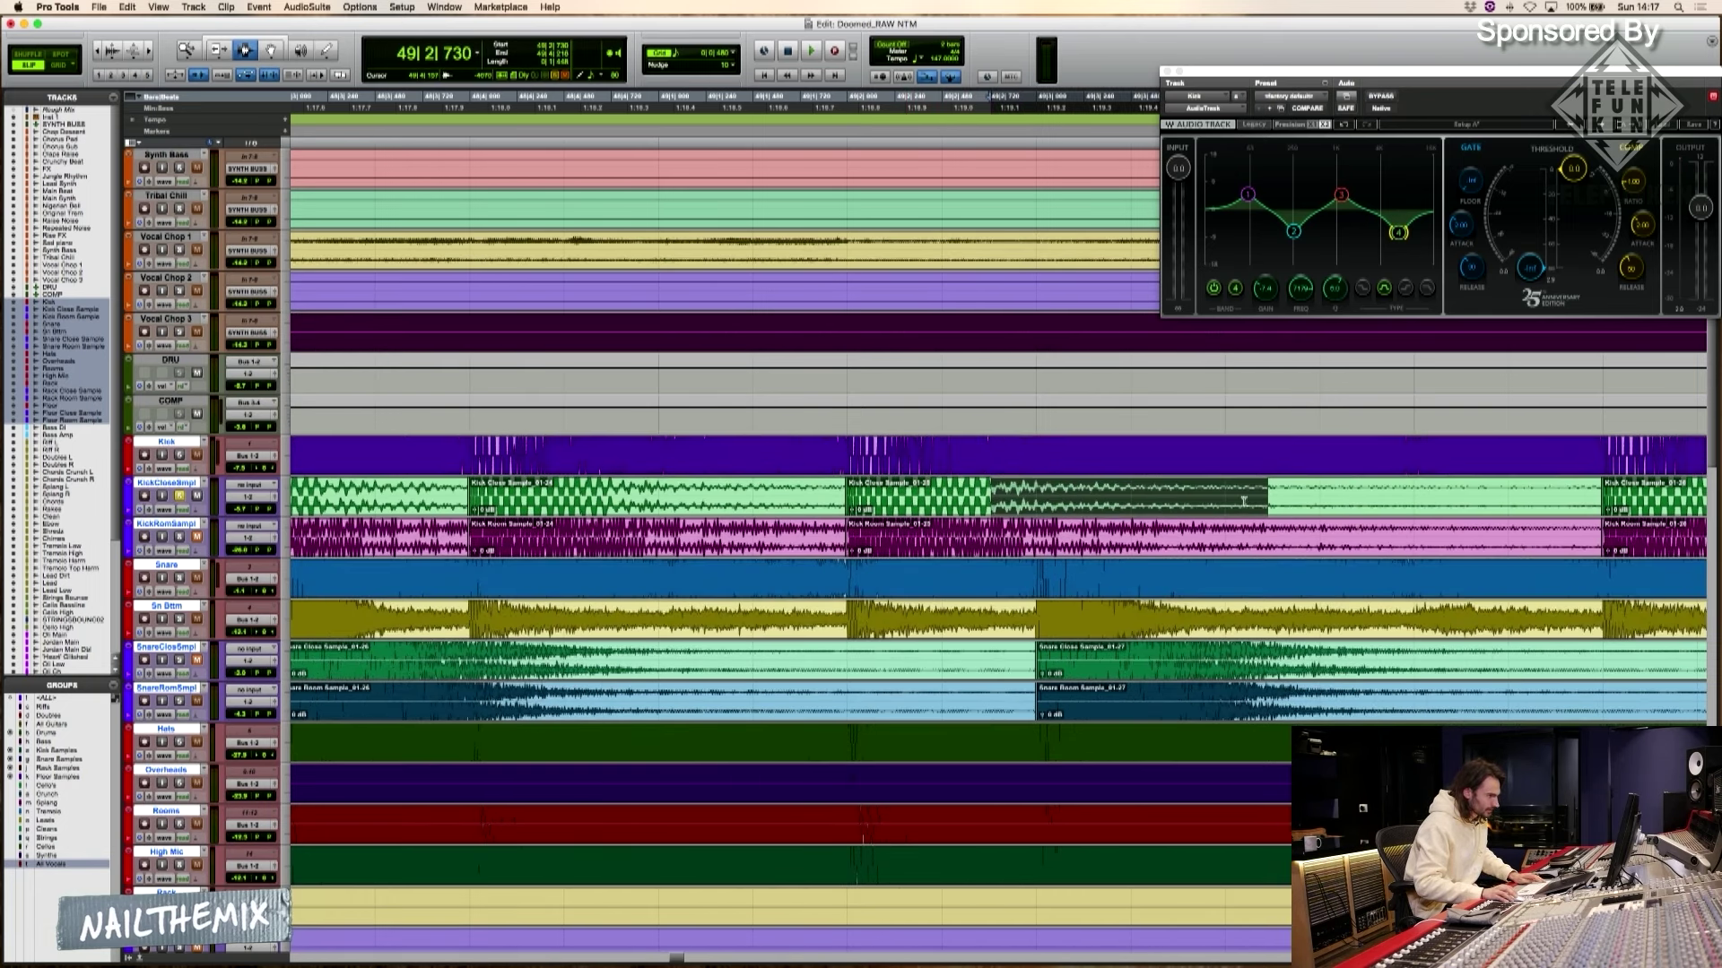
Split the Kick Close sample clip at about 49|3|279 and delete its remaining tail
{"action": "key", "text": "super+bracketleft"}
{"action": "left_click", "coordinate": [1007, 491]}
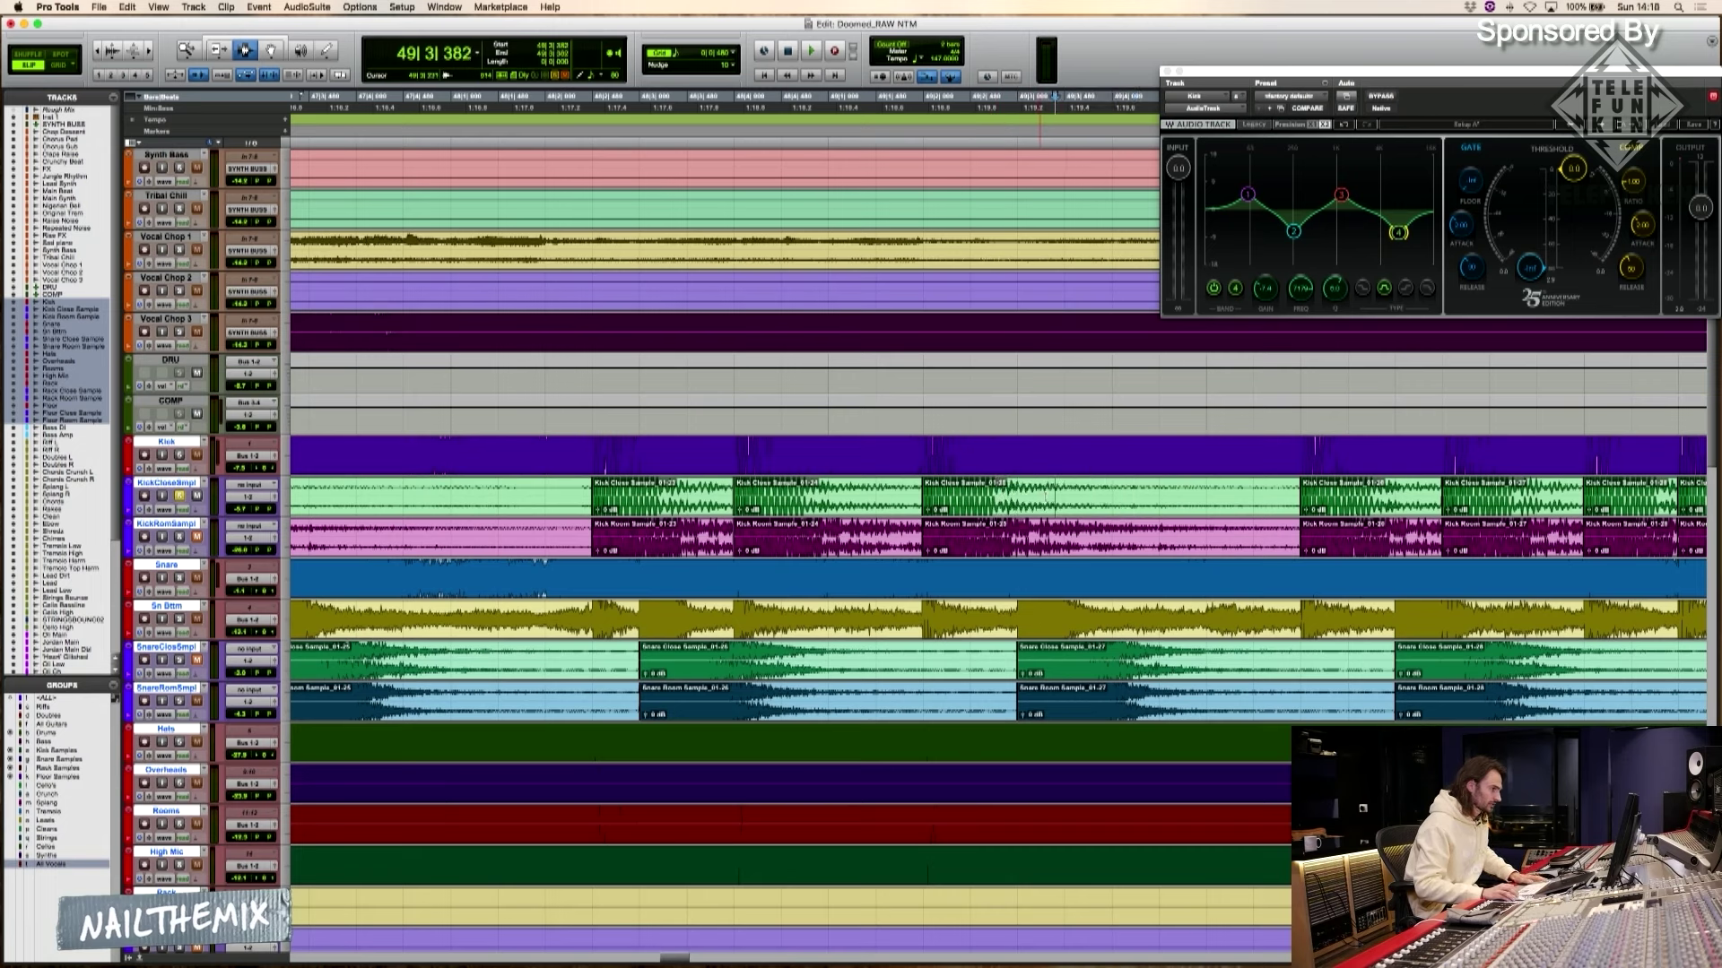
{"action": "key", "text": "b"}
{"action": "key", "text": "F8"}
{"action": "left_click", "coordinate": [1213, 509]}
{"action": "key", "text": "Delete"}
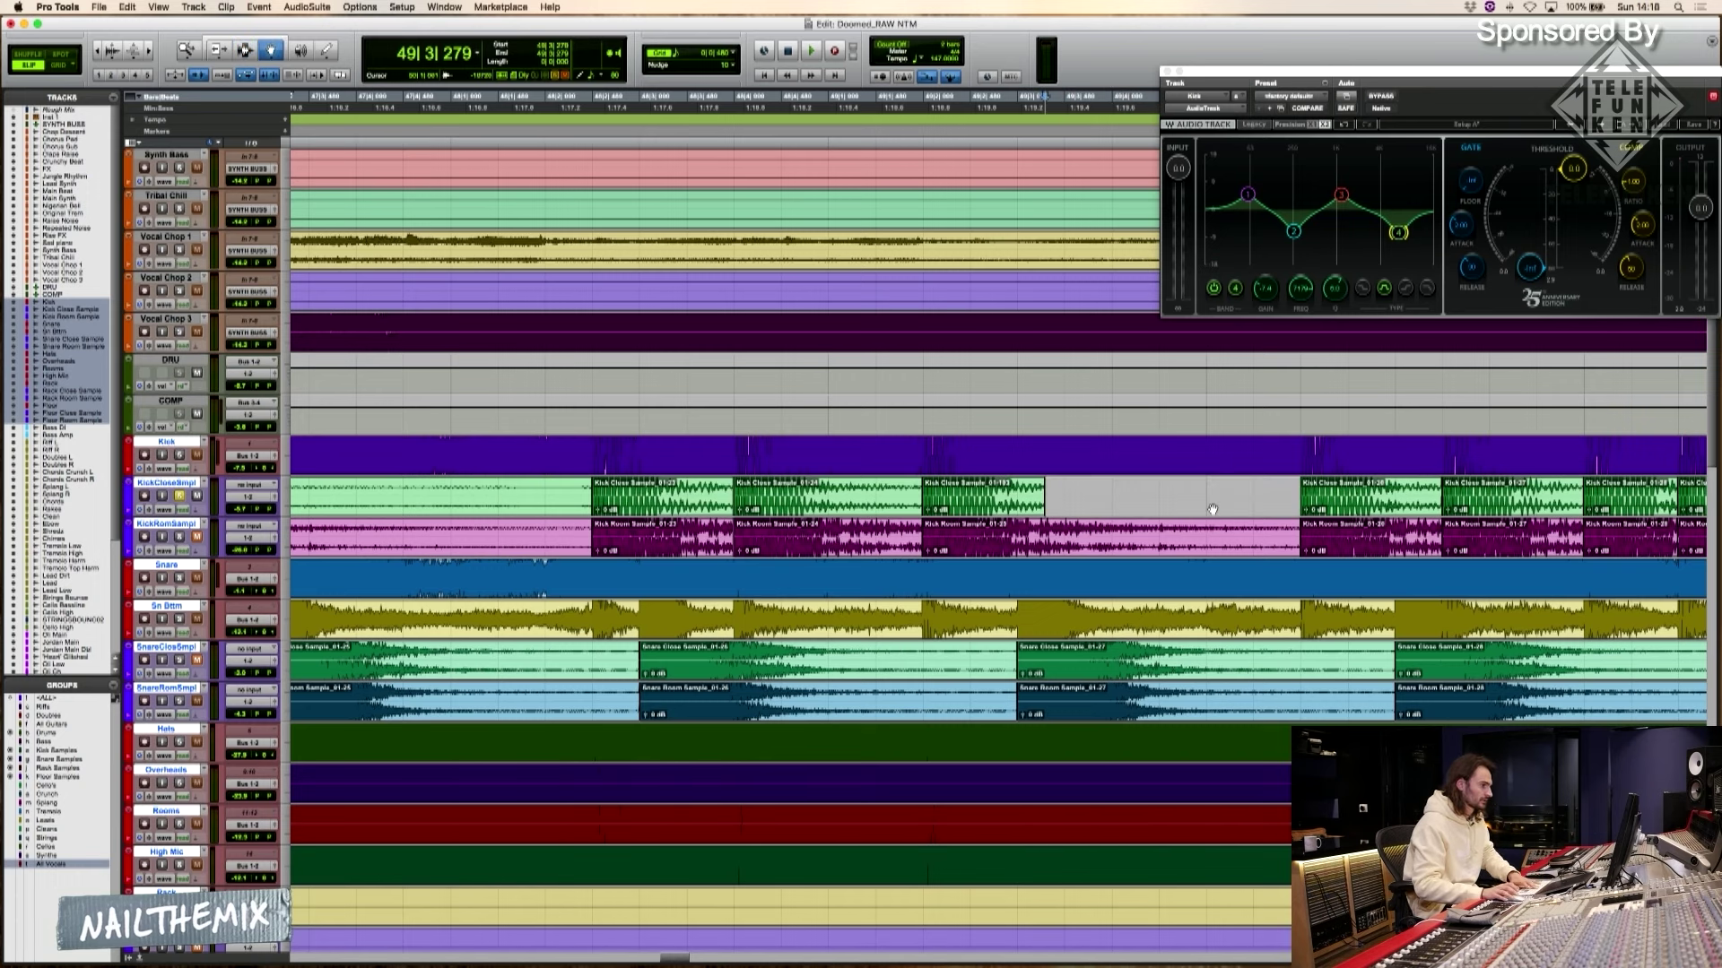
Fade out the end of the shortened Kick Close sample clip
{"action": "key", "text": "F6"}
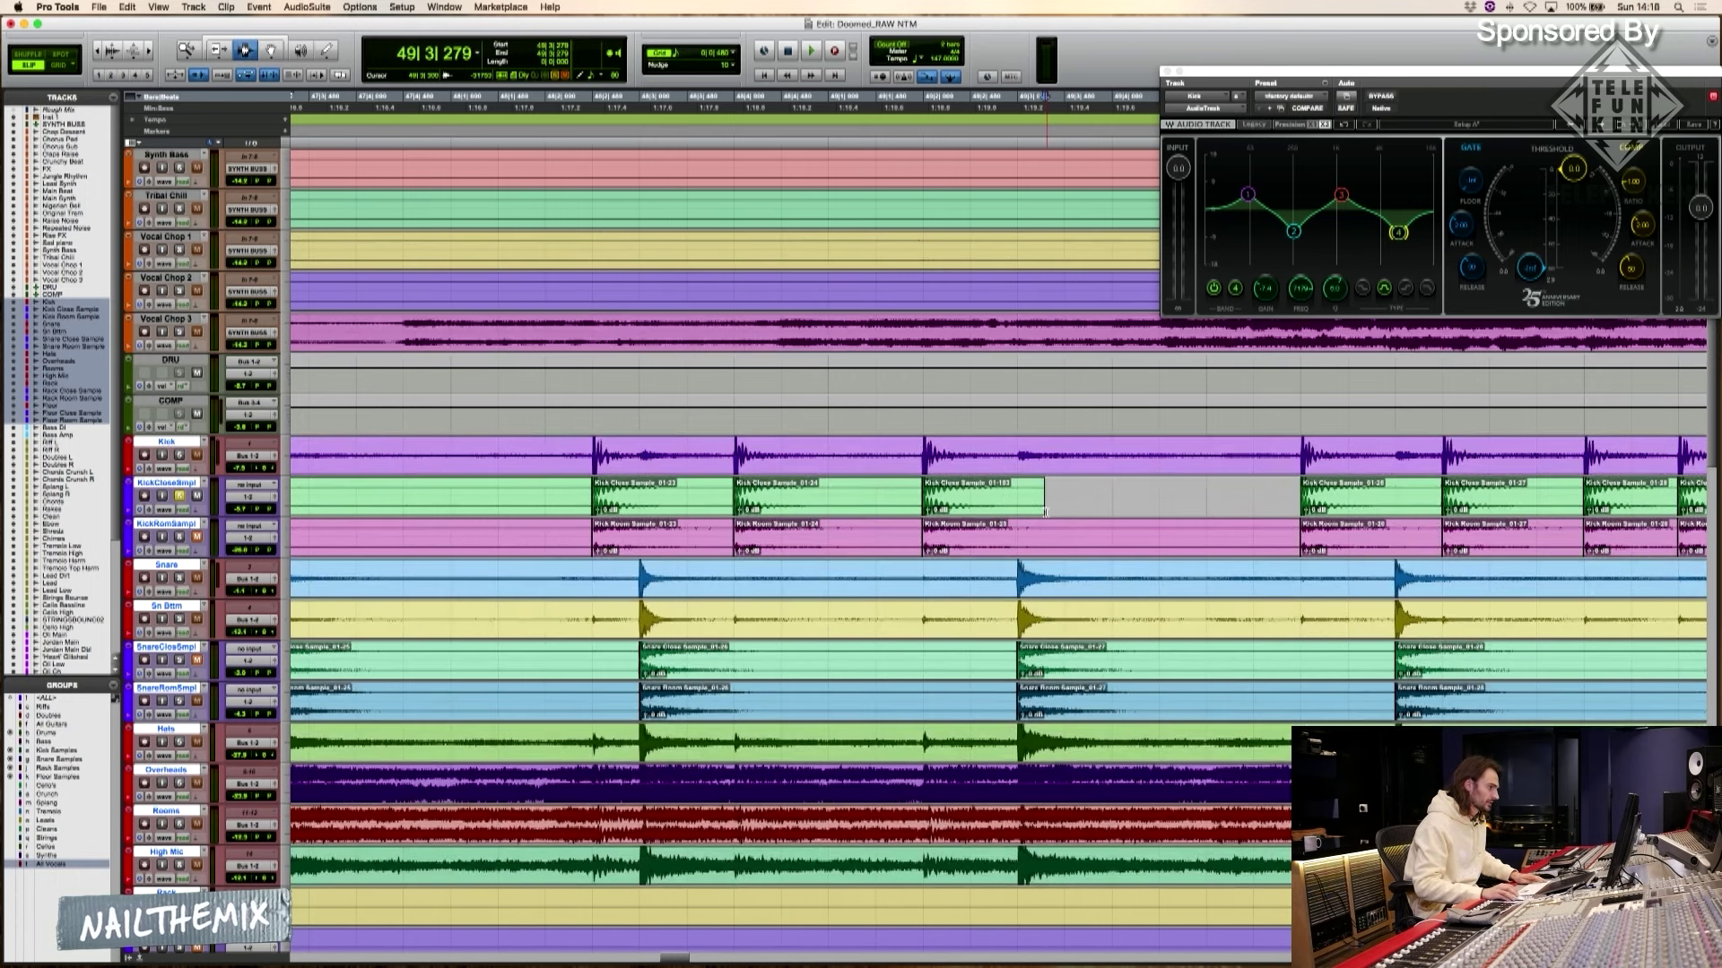
{"action": "left_click_drag", "start_coordinate": [975, 504], "coordinate": [1103, 504]}
{"action": "key", "text": "f"}
{"action": "key", "text": "F8"}
{"action": "double_click", "coordinate": [954, 499]}
Inspect the start of the shortened Kick Close sample closely against the recorded kick, including the neighbouring crossfade
{"action": "key", "text": "t"}
{"action": "key", "text": "t"}
{"action": "key", "text": "t"}
{"action": "key", "text": "t"}
{"action": "key", "text": "t"}
{"action": "key", "text": "t"}
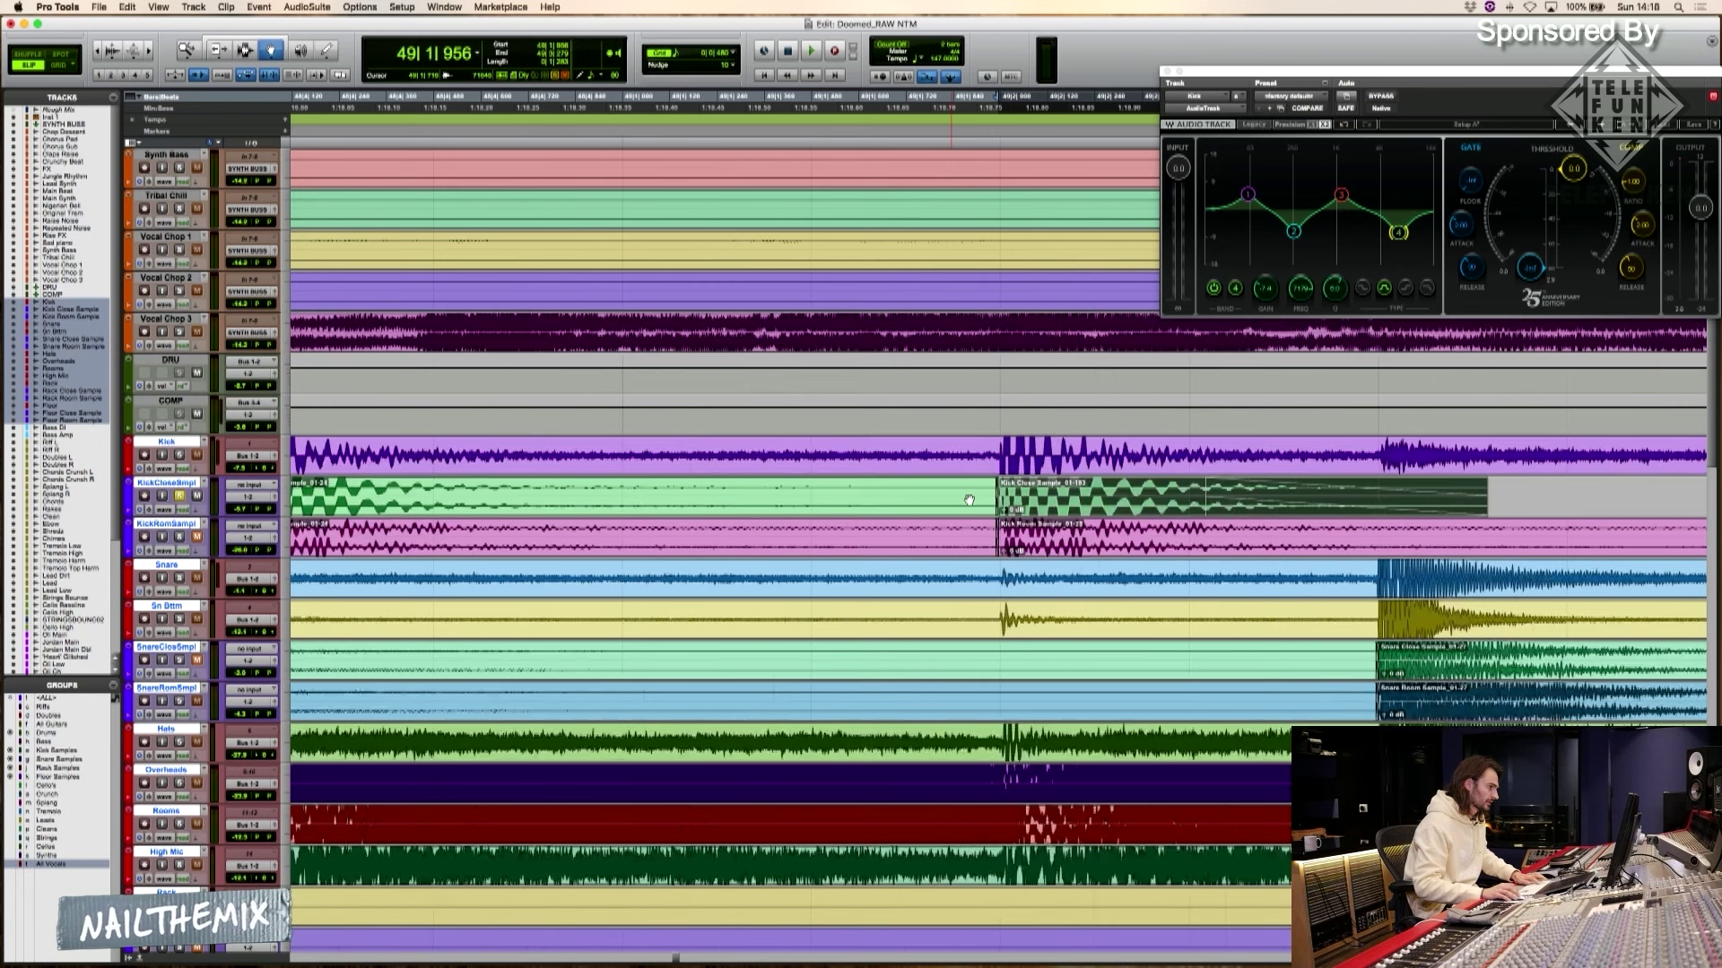
{"action": "key", "text": "super+bracketright"}
{"action": "key", "text": "super+bracketright"}
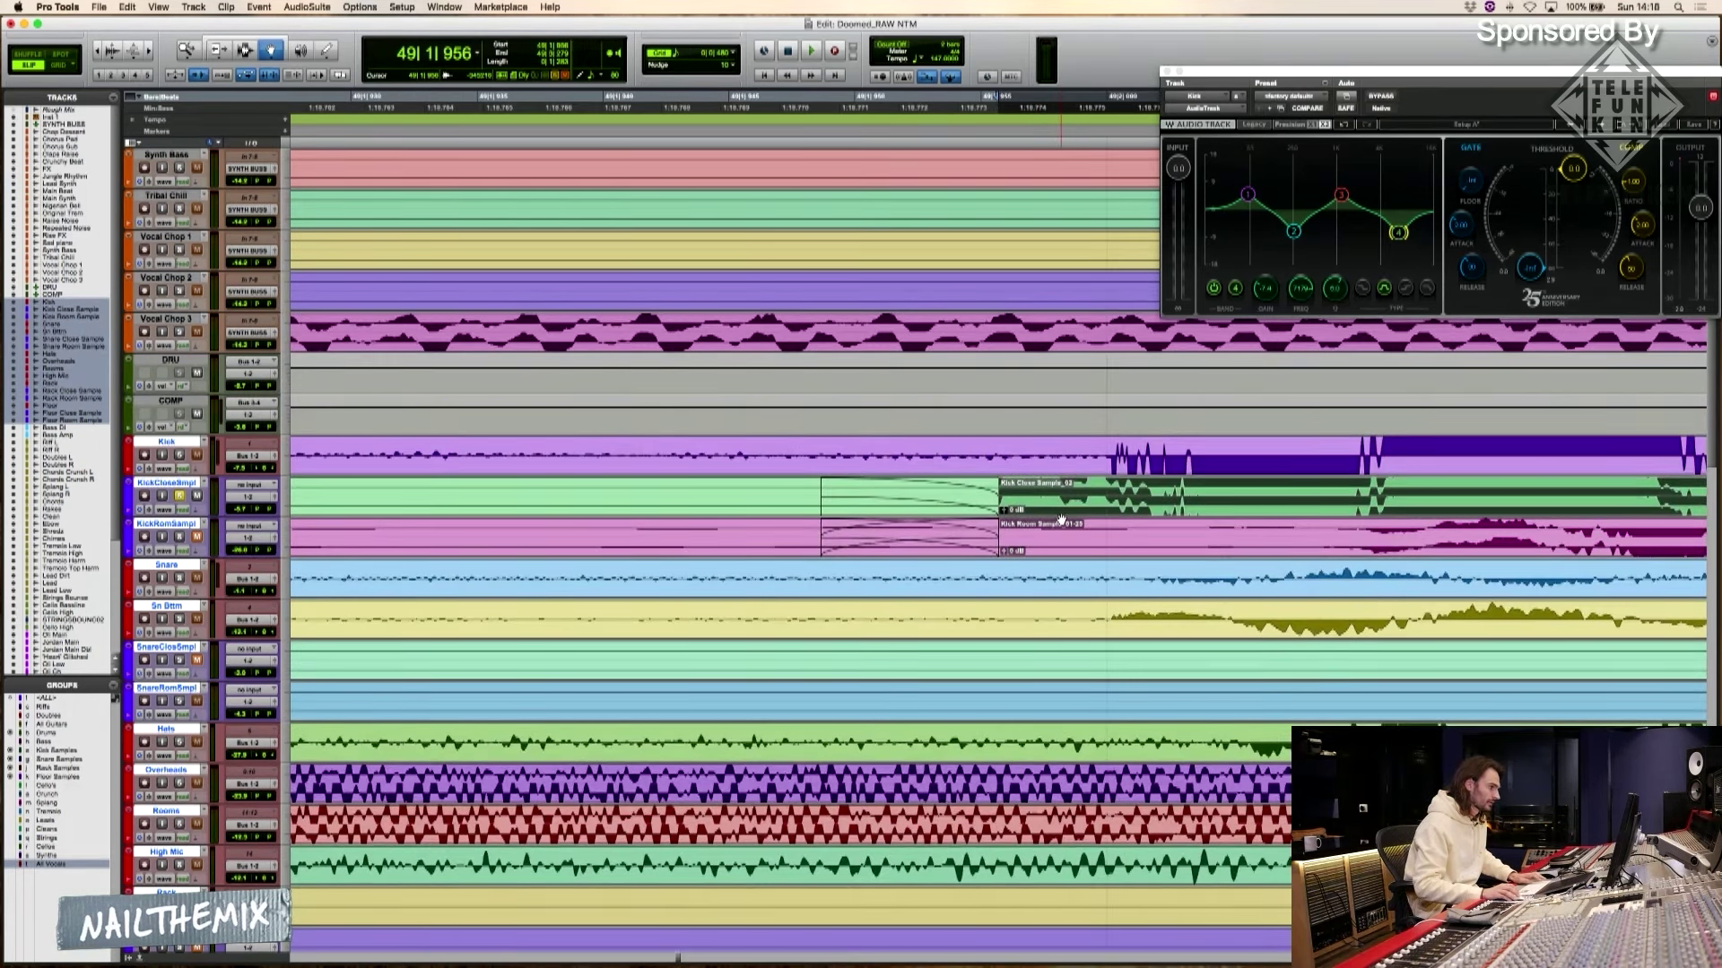
{"action": "key", "text": "r"}
{"action": "key", "text": "r"}
{"action": "key", "text": "r"}
{"action": "key", "text": "r"}
{"action": "key", "text": "r"}
{"action": "key", "text": "r"}
{"action": "key", "text": "r"}
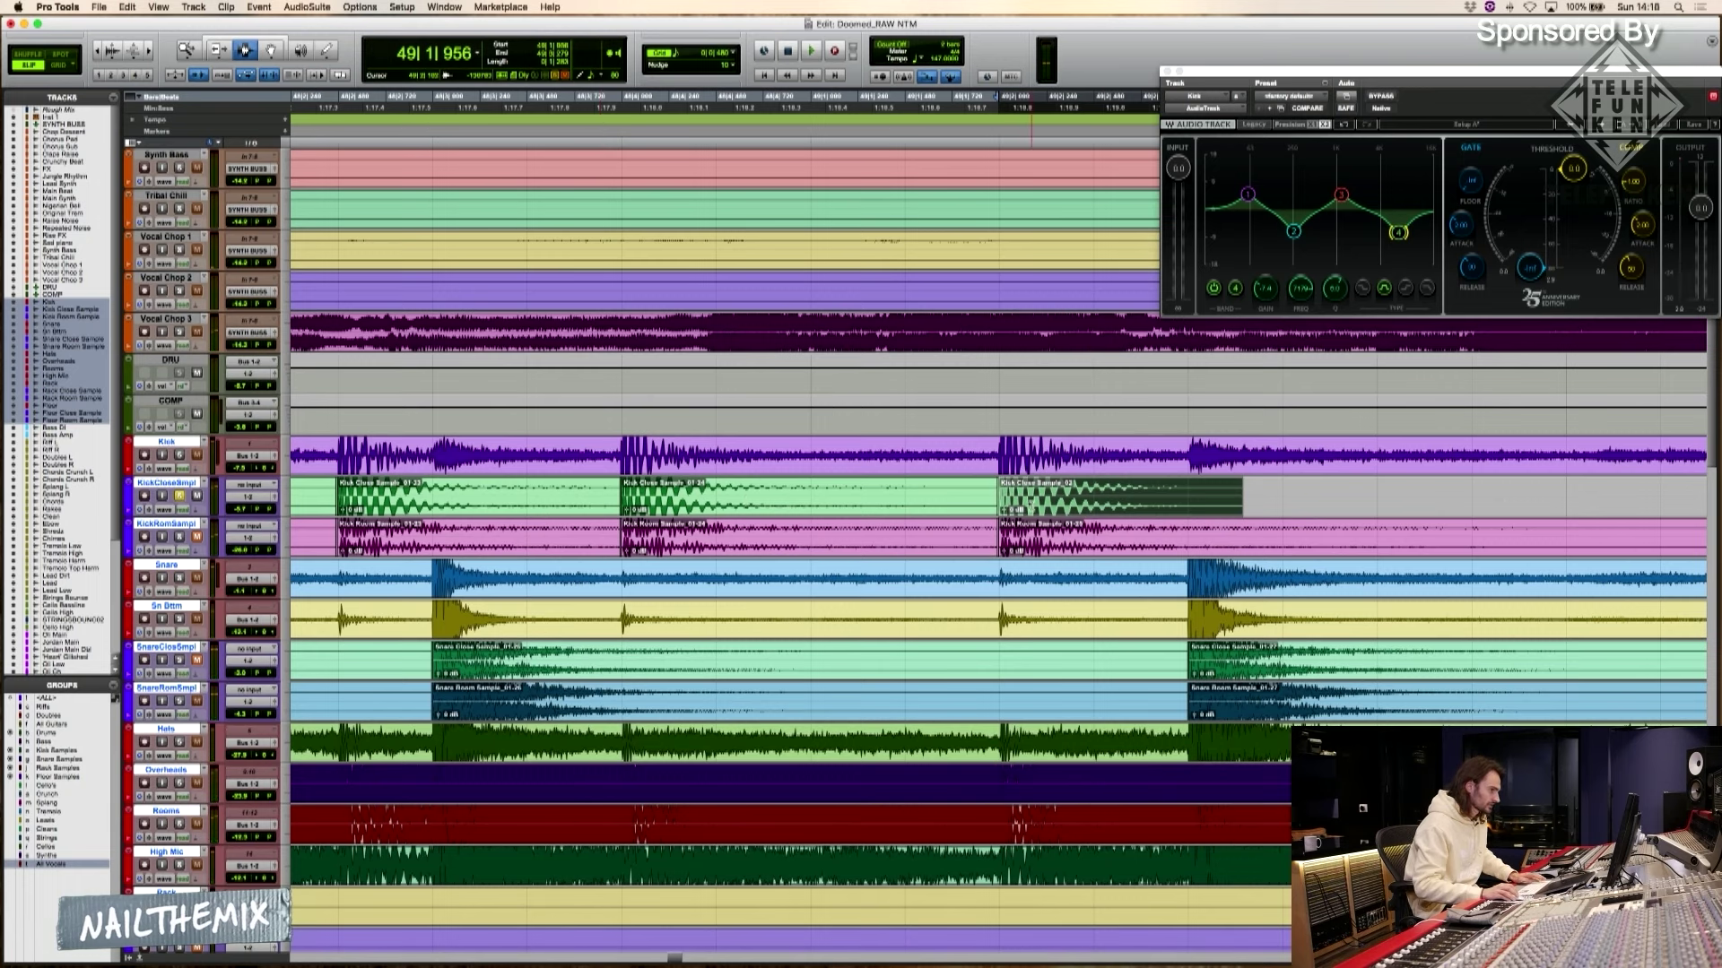
Trim the end of the Kick Close sample clip shorter and fade out its new tail
{"action": "key", "text": "alt+super+bracketright"}
{"action": "key", "text": "alt+super+bracketright"}
{"action": "key", "text": "alt+super+bracketright"}
{"action": "left_click", "coordinate": [1167, 499]}
{"action": "key", "text": "s"}
{"action": "left_click_drag", "start_coordinate": [1087, 499], "coordinate": [1235, 499]}
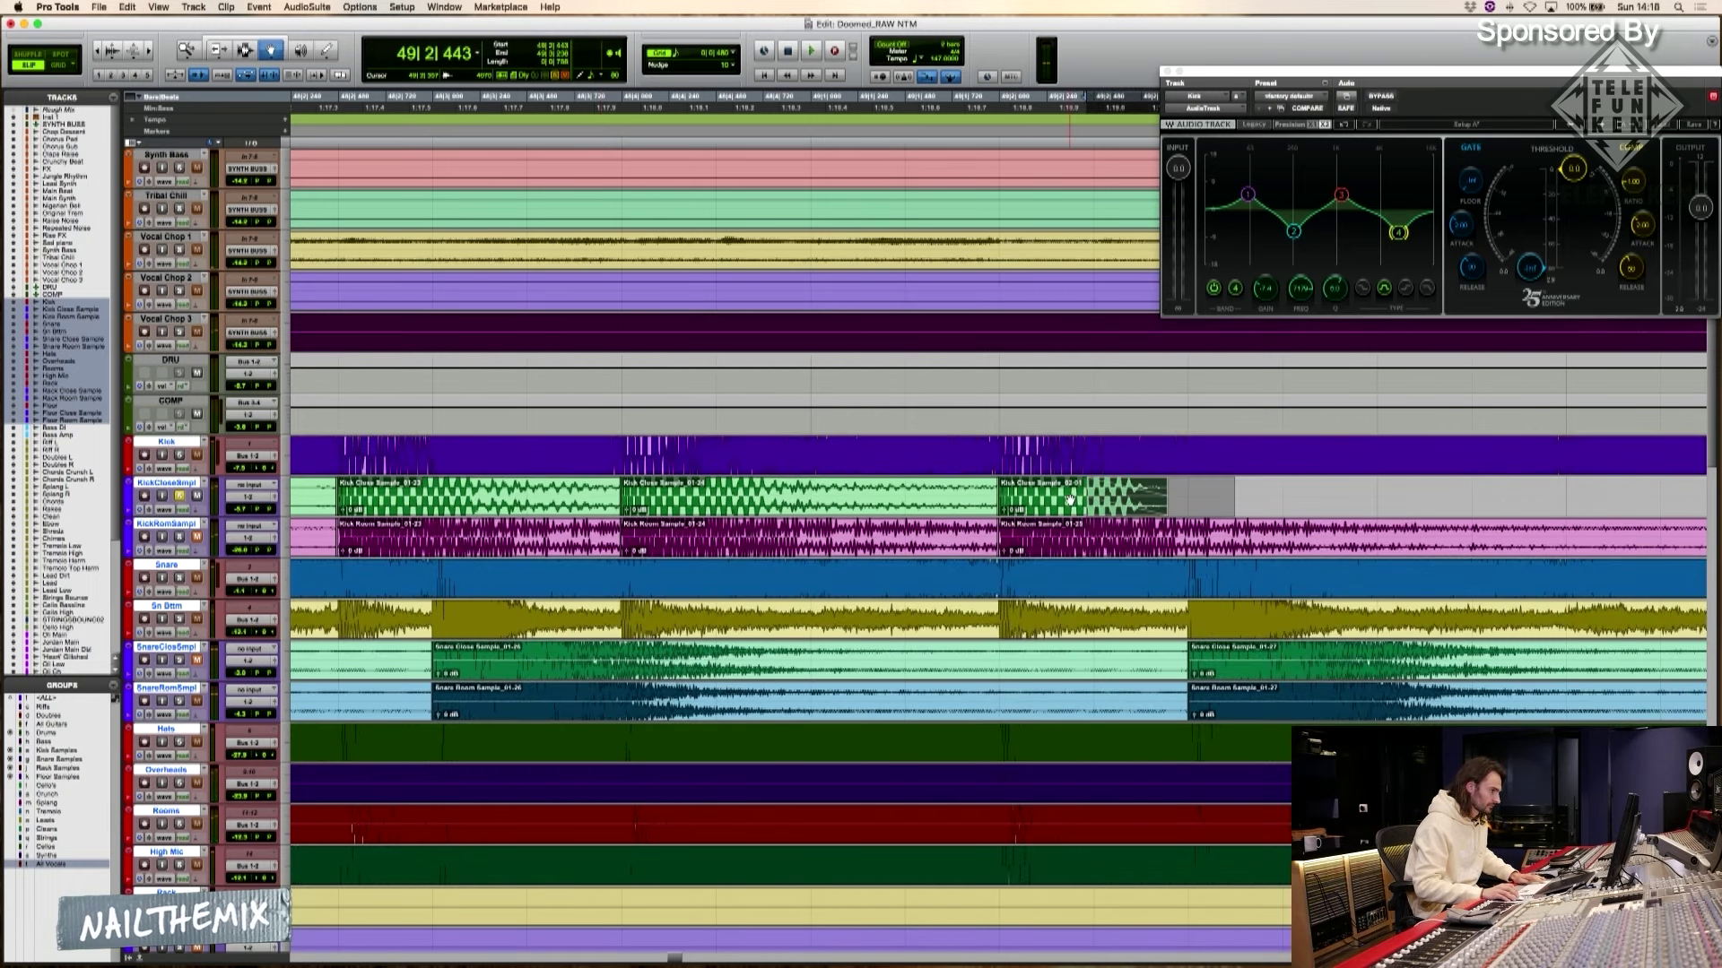
Consolidate the trimmed and faded Kick Close sample clip and audition it
{"action": "left_click", "coordinate": [1070, 499]}
{"action": "key", "text": "alt+shift+3"}
{"action": "key", "text": "space"}
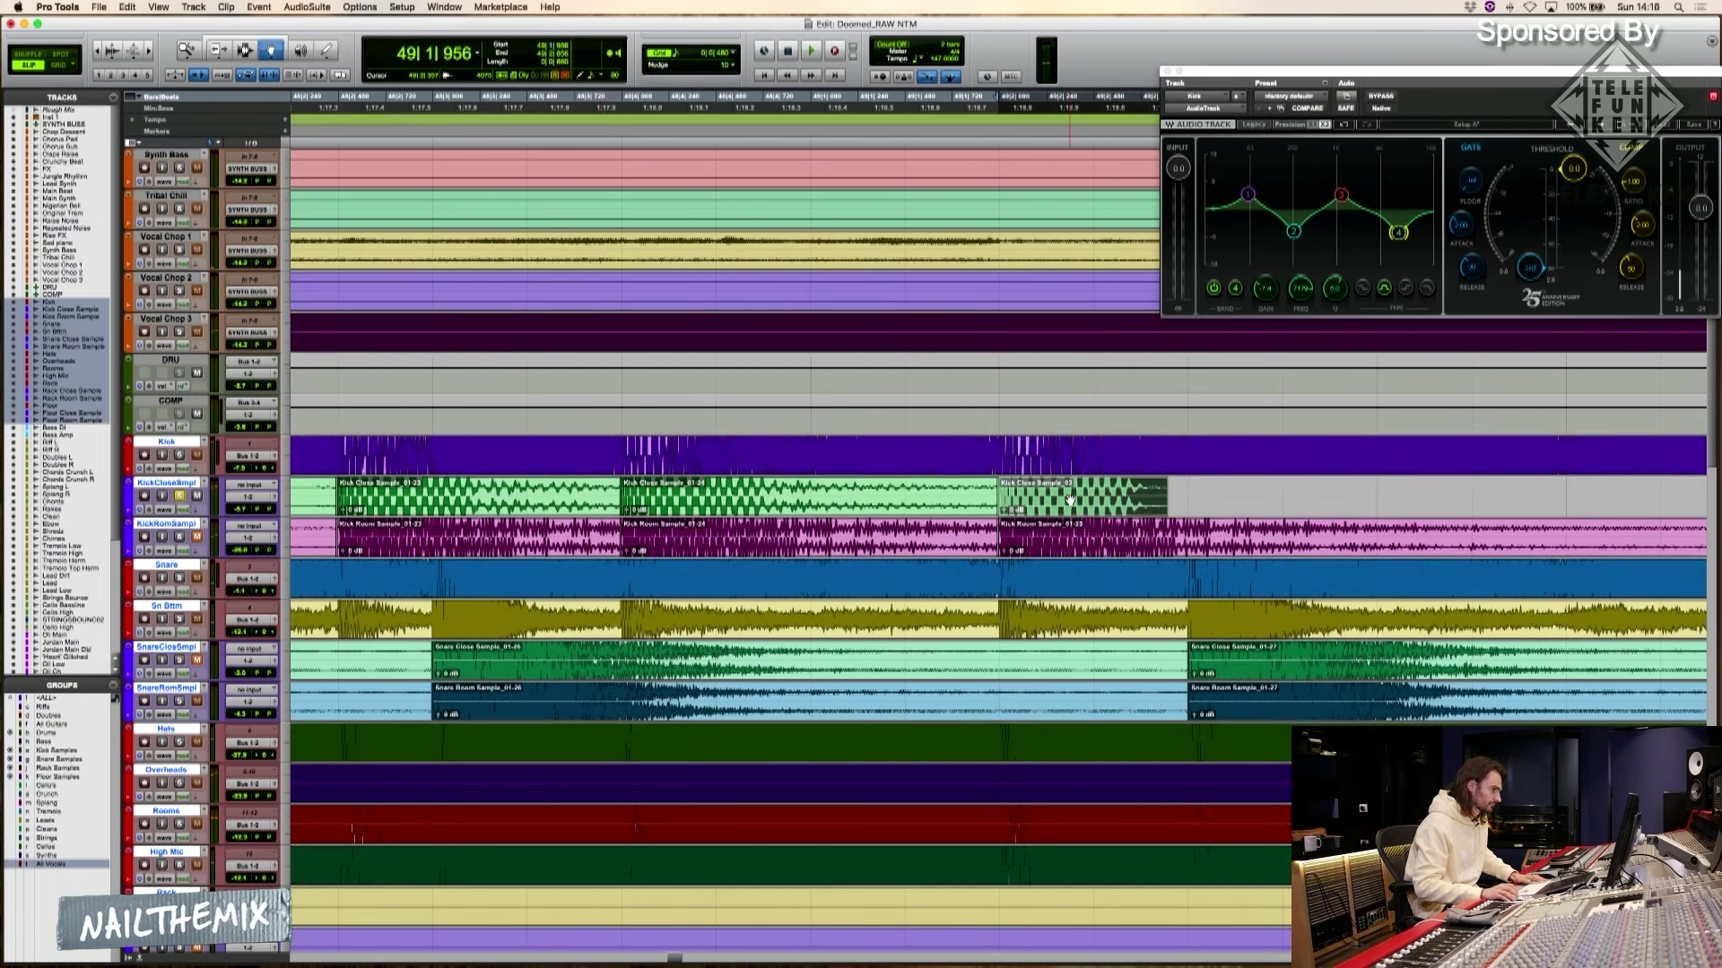
{"action": "key", "text": "space"}
Compare the start of the consolidated Kick Close sample with the transient on the Kick track at close range
{"action": "key", "text": "r"}
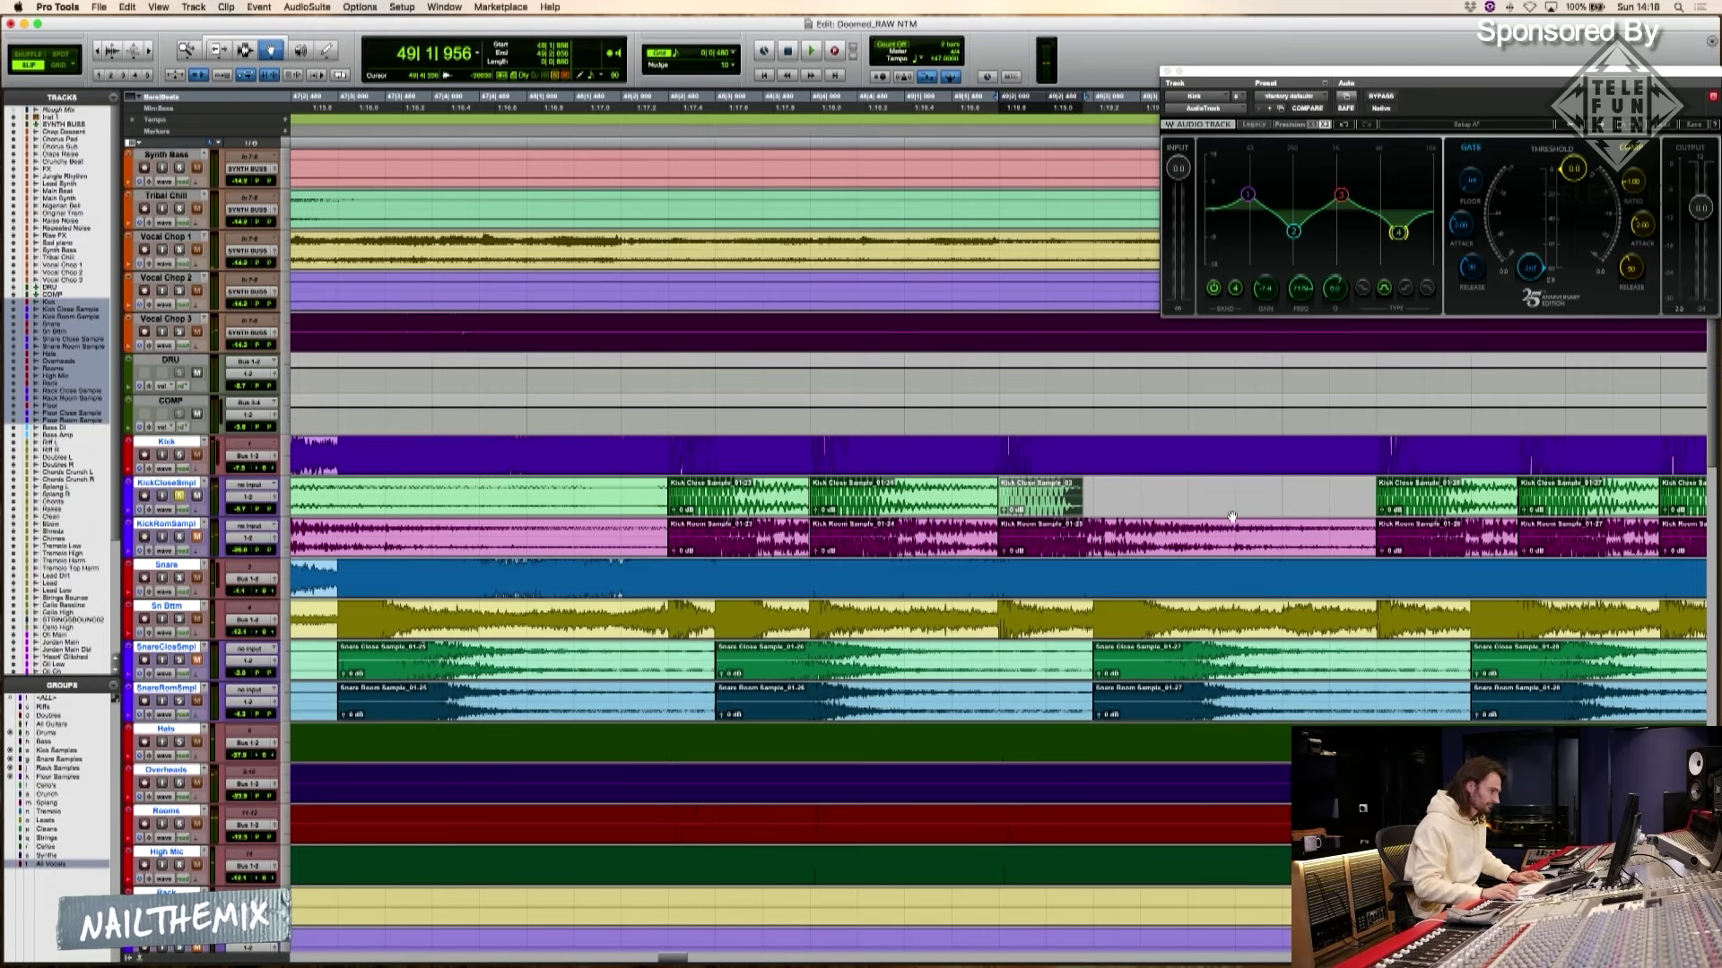
{"action": "key", "text": "r"}
{"action": "key", "text": "r"}
{"action": "key", "text": "r"}
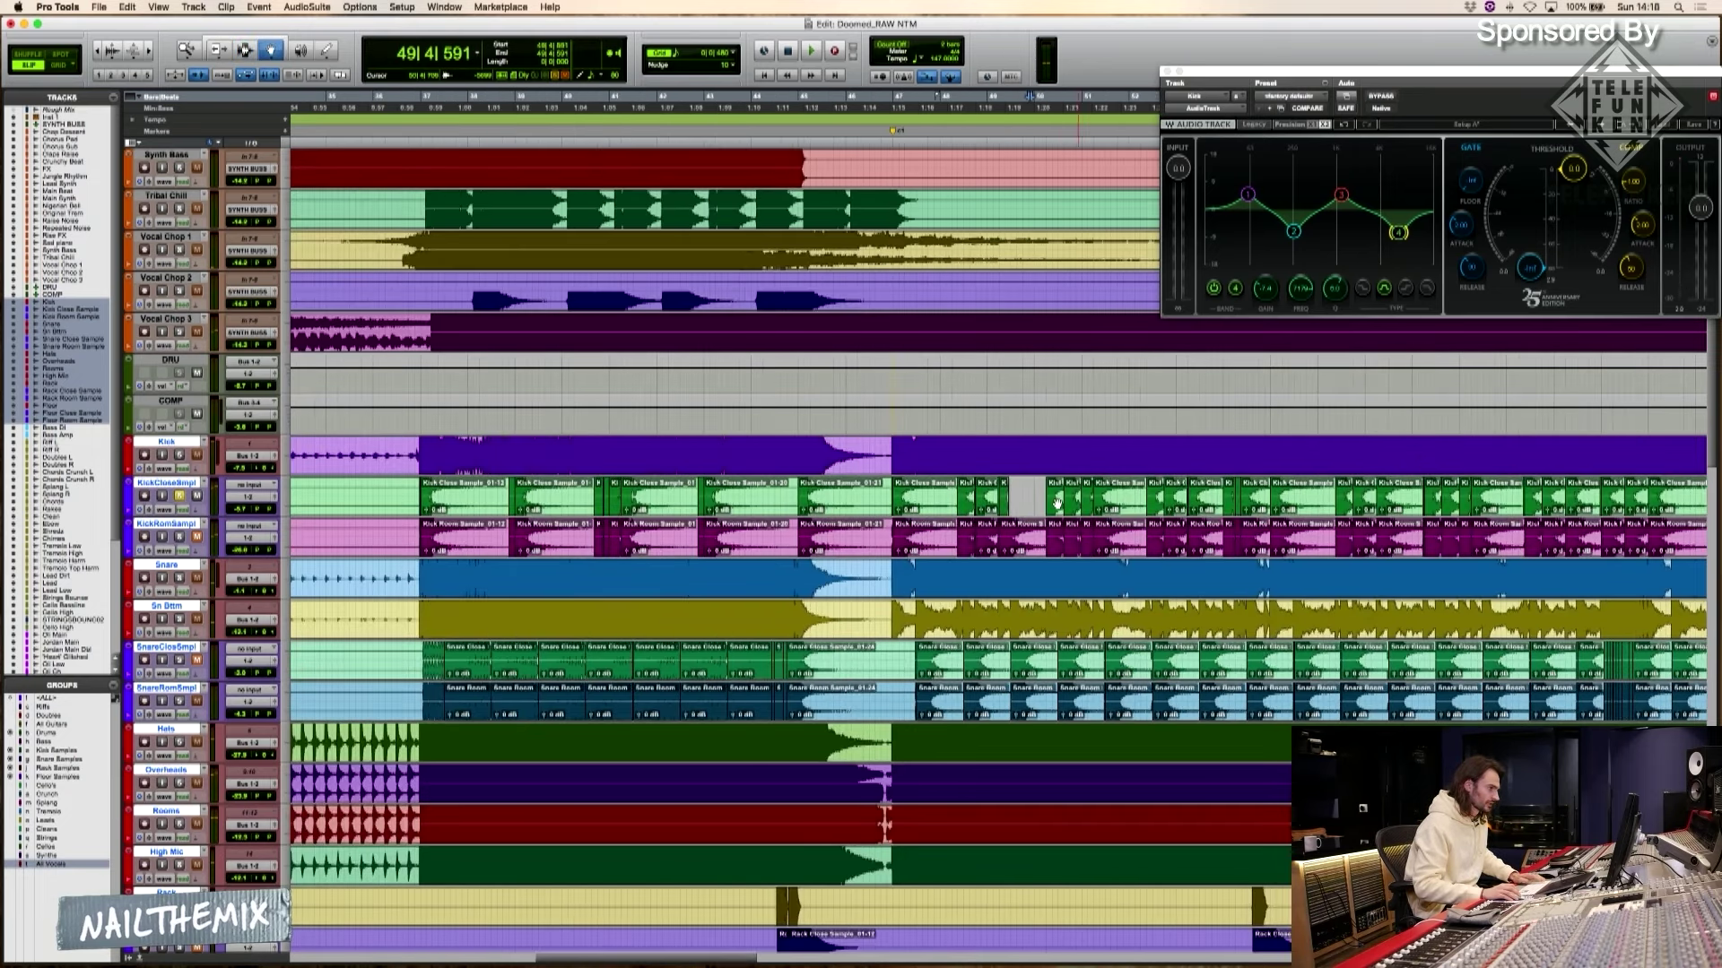
{"action": "key", "text": "t"}
{"action": "key", "text": "t"}
{"action": "key", "text": "t"}
{"action": "key", "text": "t"}
{"action": "key", "text": "t"}
{"action": "key", "text": "t"}
{"action": "key", "text": "t"}
{"action": "key", "text": "t"}
{"action": "key", "text": "t"}
{"action": "key", "text": "t"}
{"action": "key", "text": "t"}
{"action": "key", "text": "t"}
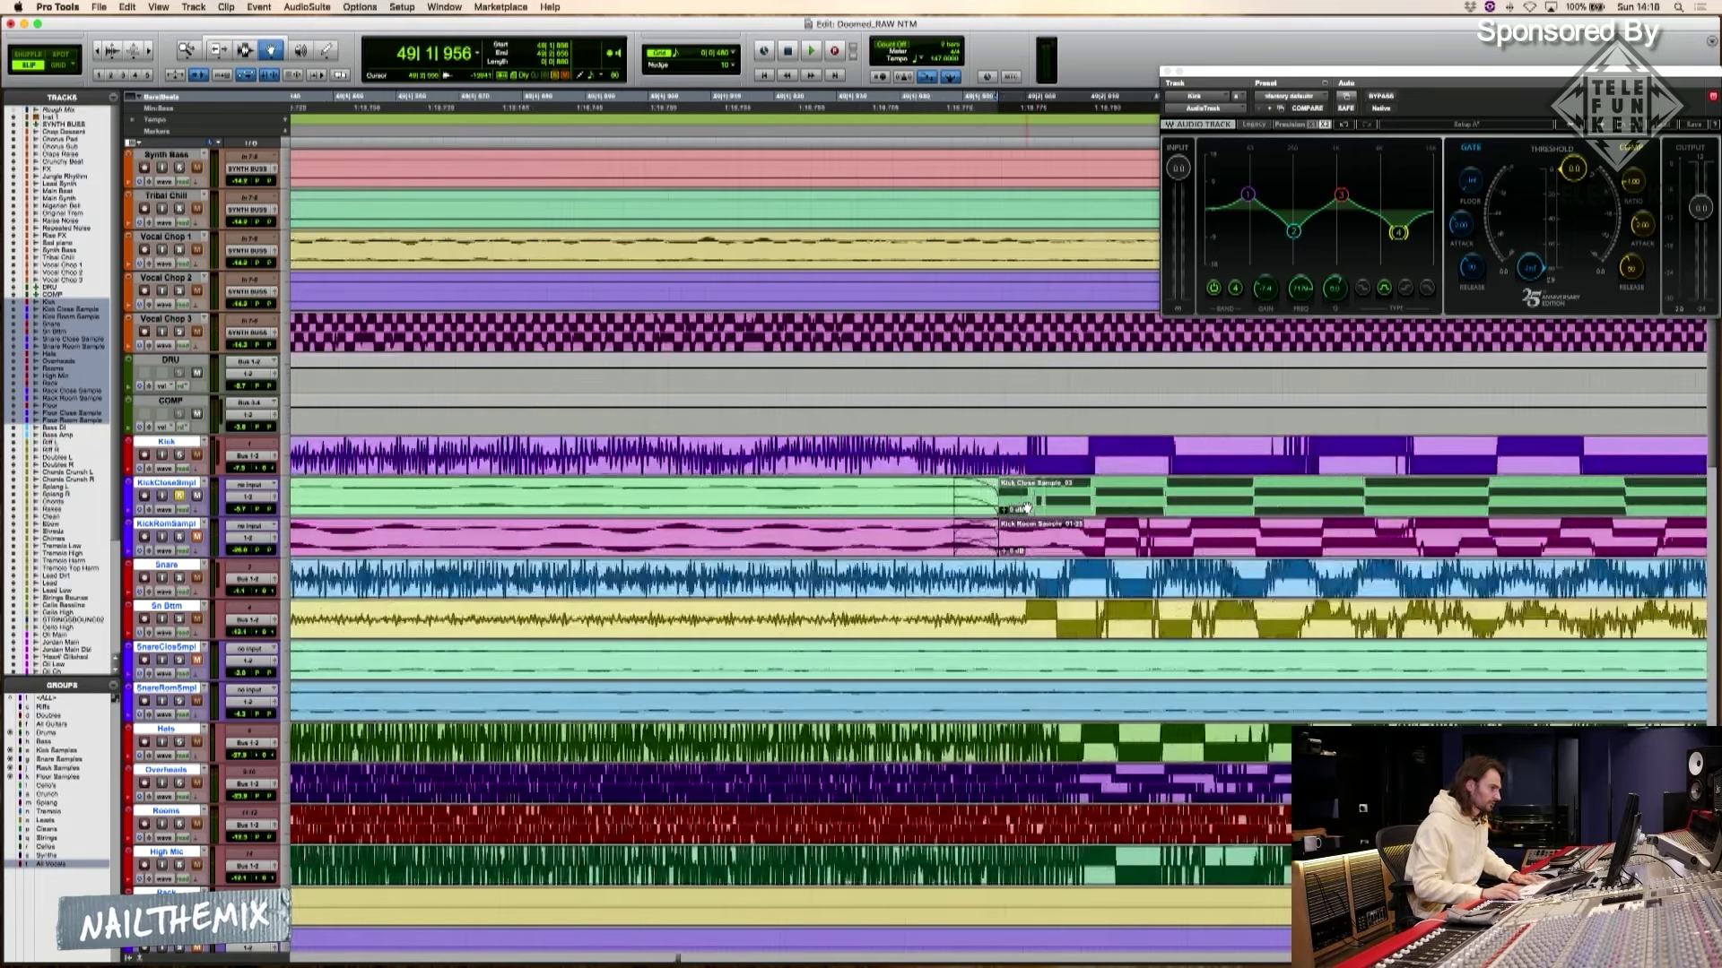
{"action": "key", "text": "r"}
{"action": "key", "text": "r"}
{"action": "key", "text": "r"}
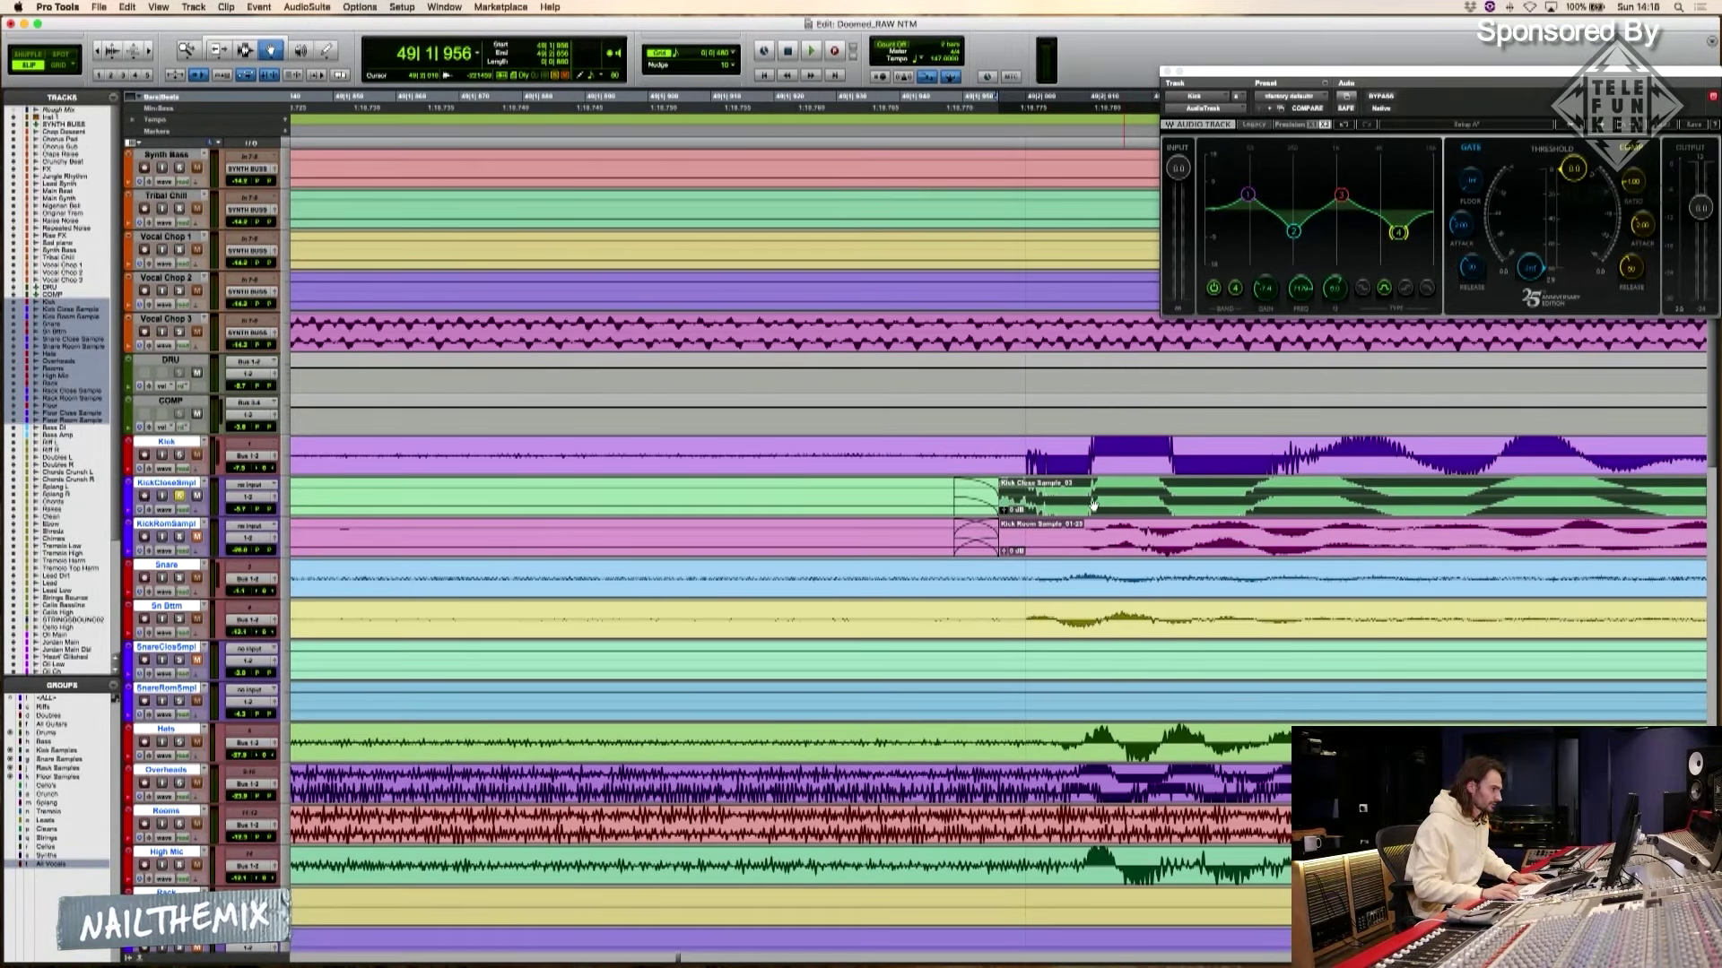
Trim the start of the Kick Close sample clip to the kick transient and consolidate it again
{"action": "left_click", "coordinate": [1022, 498]}
{"action": "key", "text": "a"}
{"action": "key", "text": "F8"}
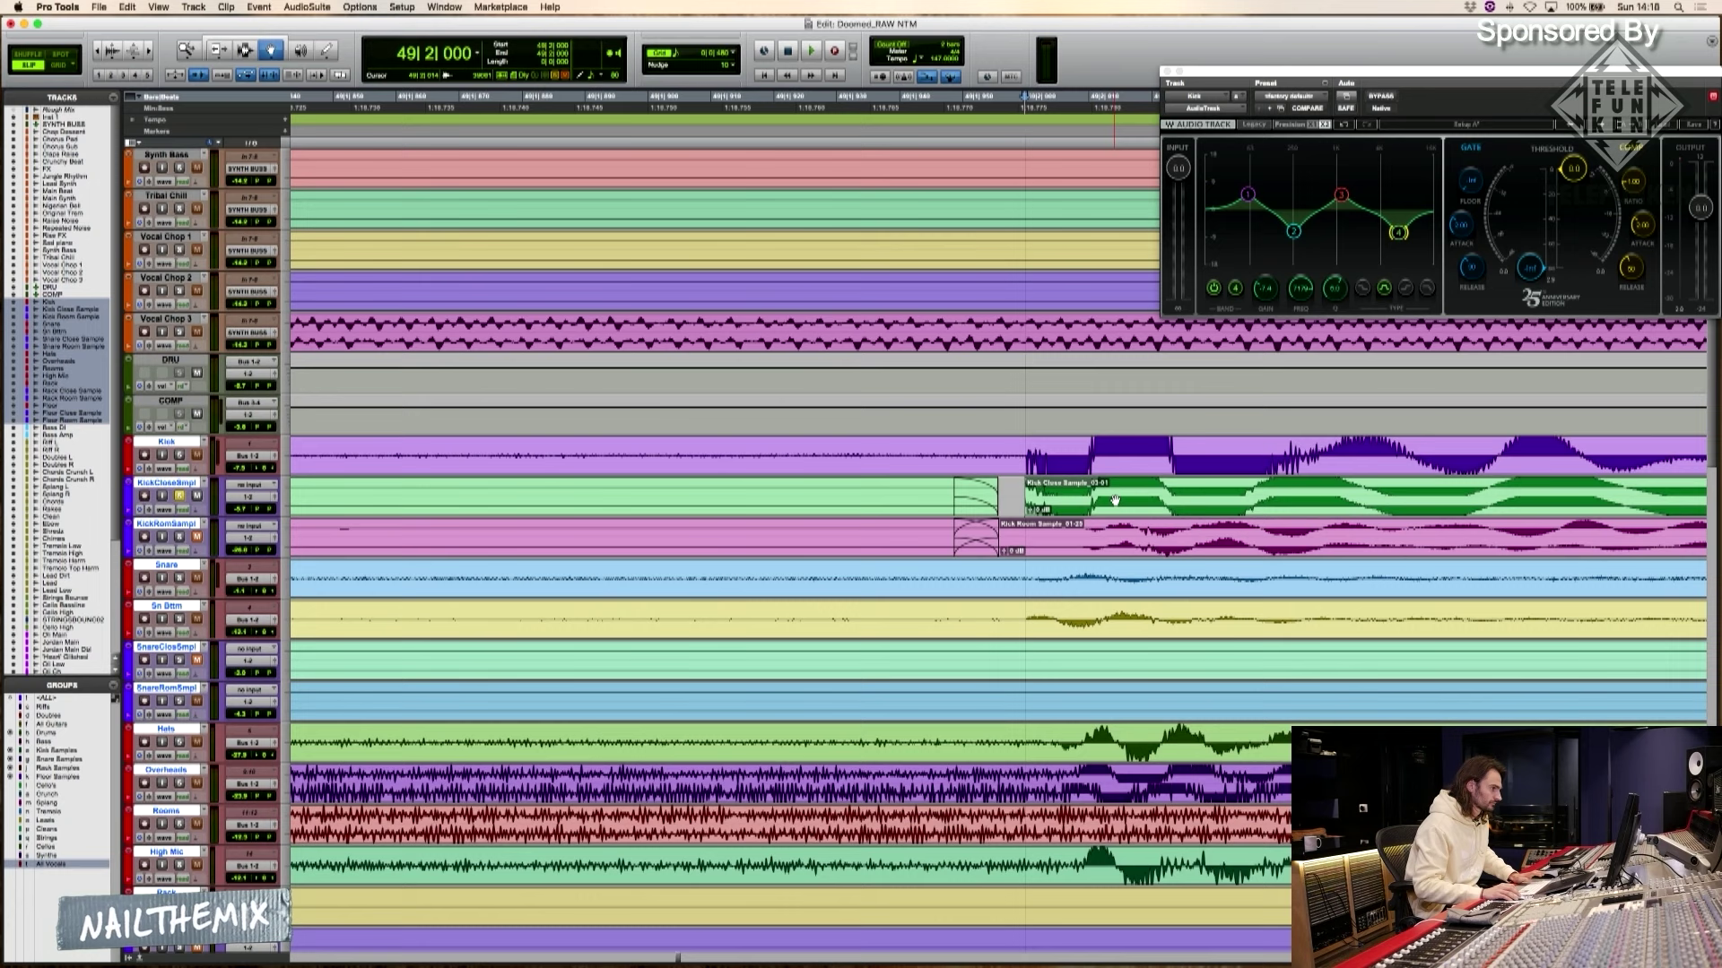
{"action": "left_click", "coordinate": [1115, 502]}
{"action": "key", "text": "F7"}
{"action": "left_click", "coordinate": [1021, 501]}
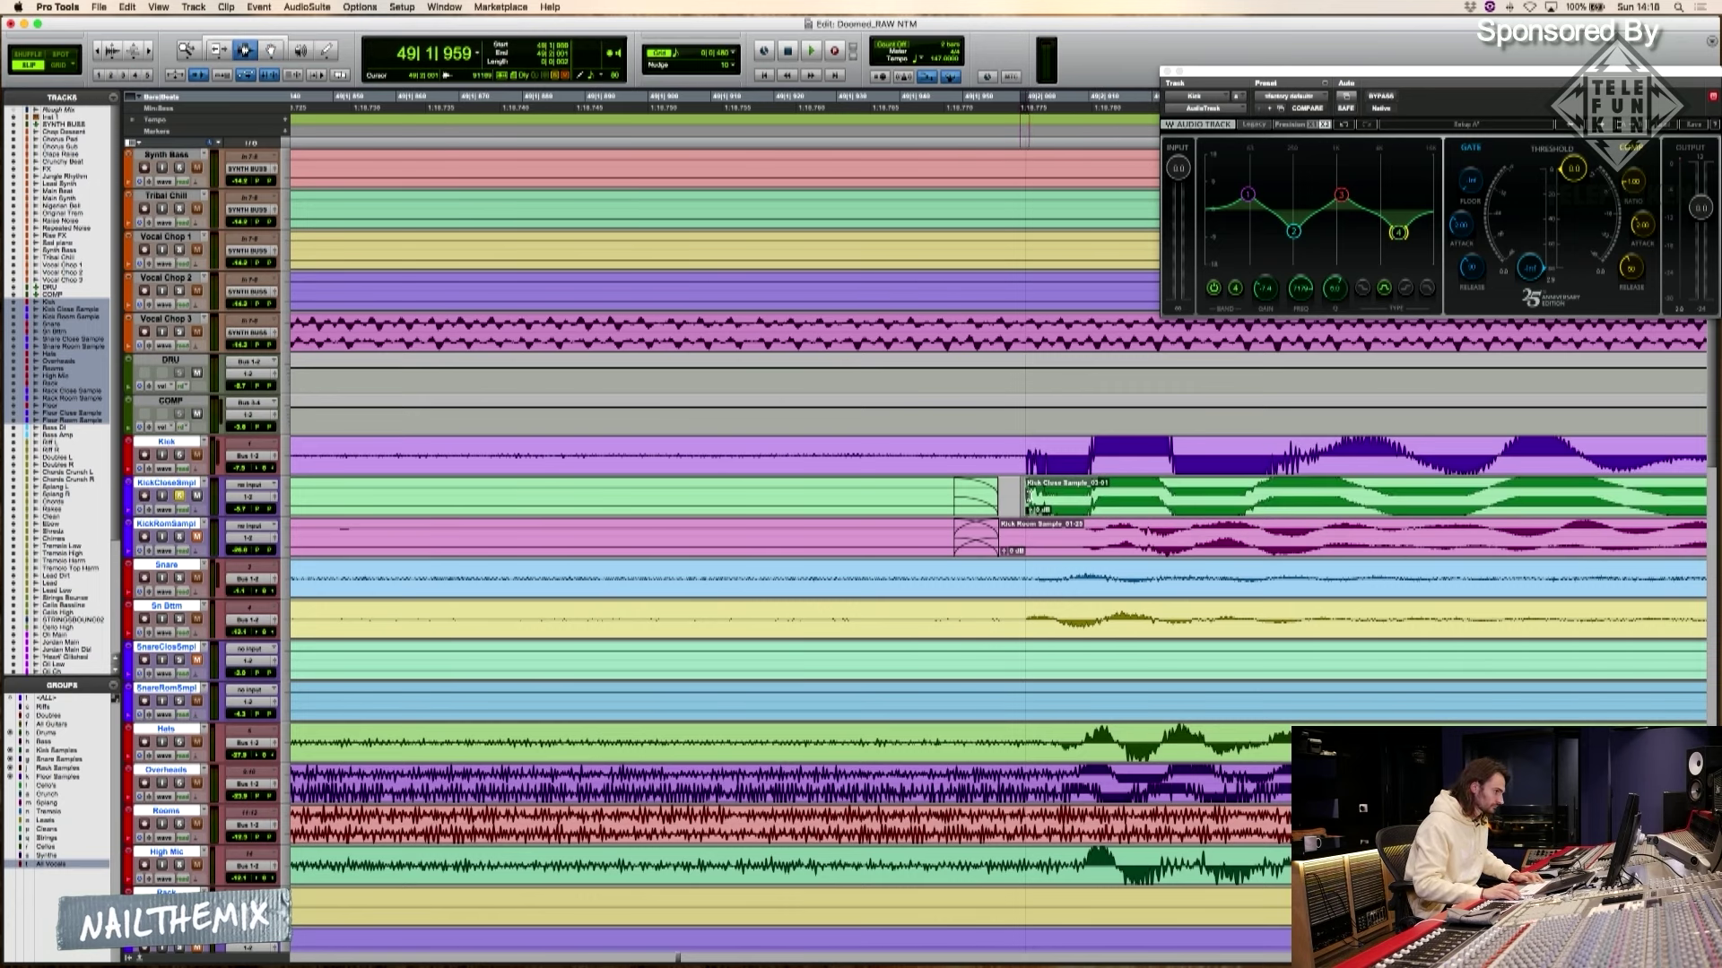
{"action": "key", "text": "F8"}
{"action": "left_click", "coordinate": [1081, 503]}
{"action": "key", "text": "alt+shift+3"}
Review the consolidated kick sample in context and play back the Kick Close sample at bar 51
{"action": "key", "text": "r"}
{"action": "key", "text": "r"}
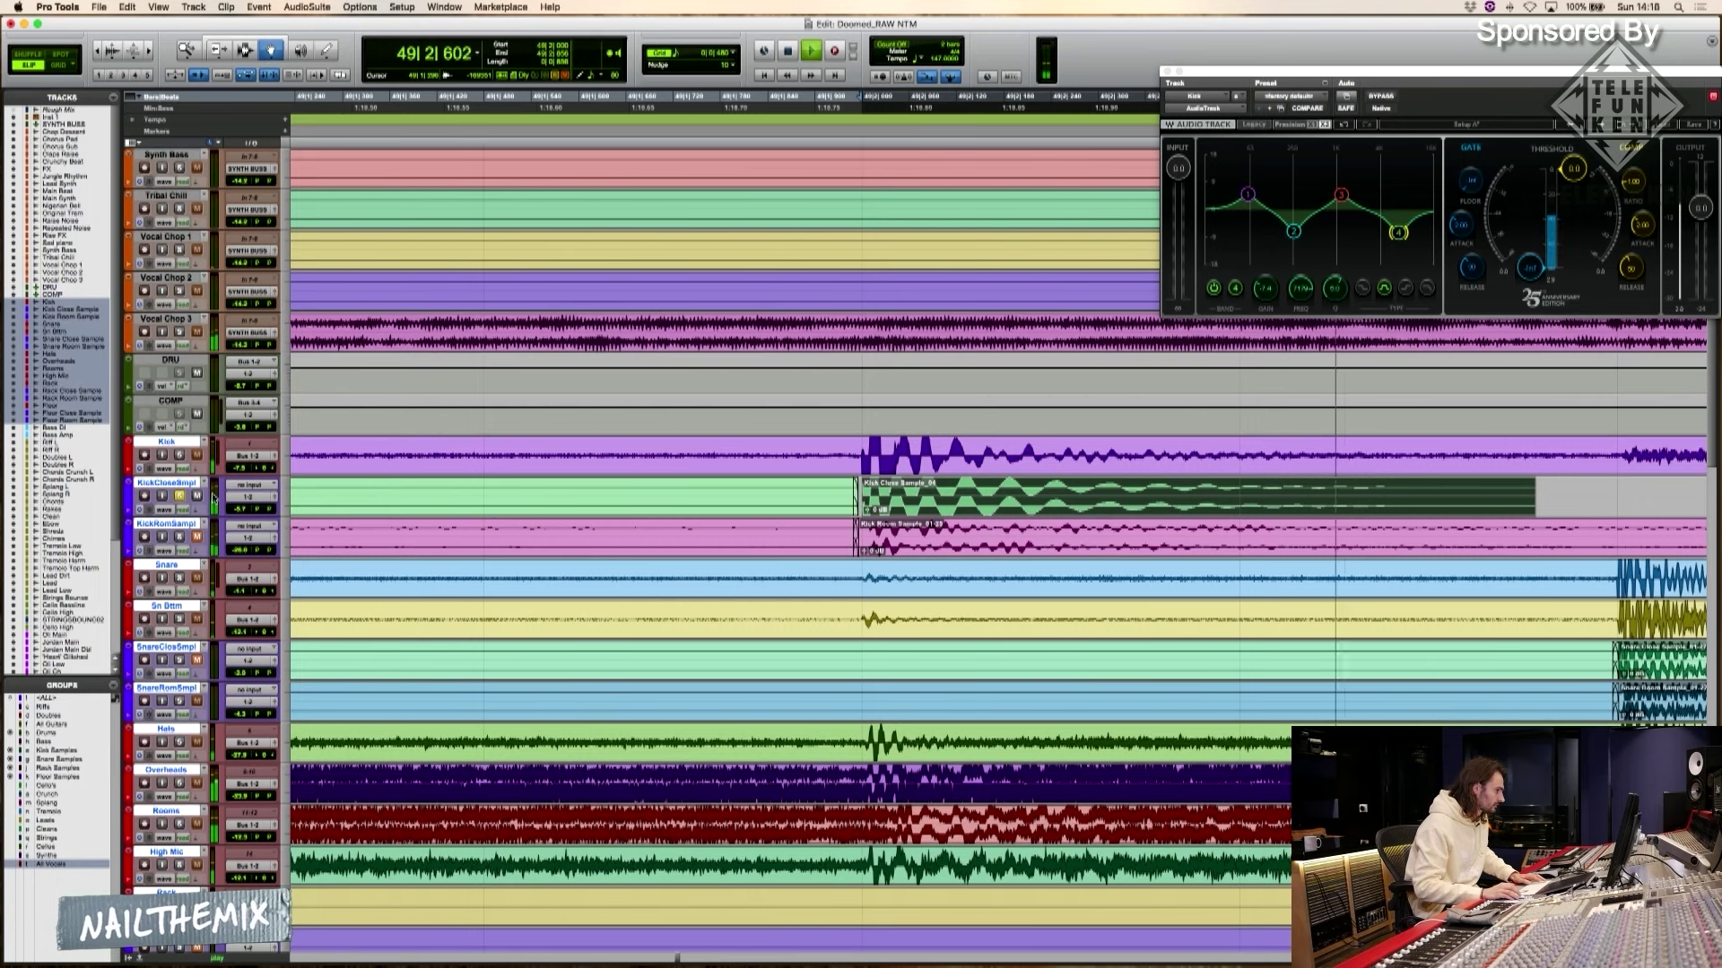
{"action": "key", "text": "r"}
{"action": "key", "text": "r"}
{"action": "key", "text": "r"}
{"action": "key", "text": "r"}
{"action": "left_click", "coordinate": [1230, 503]}
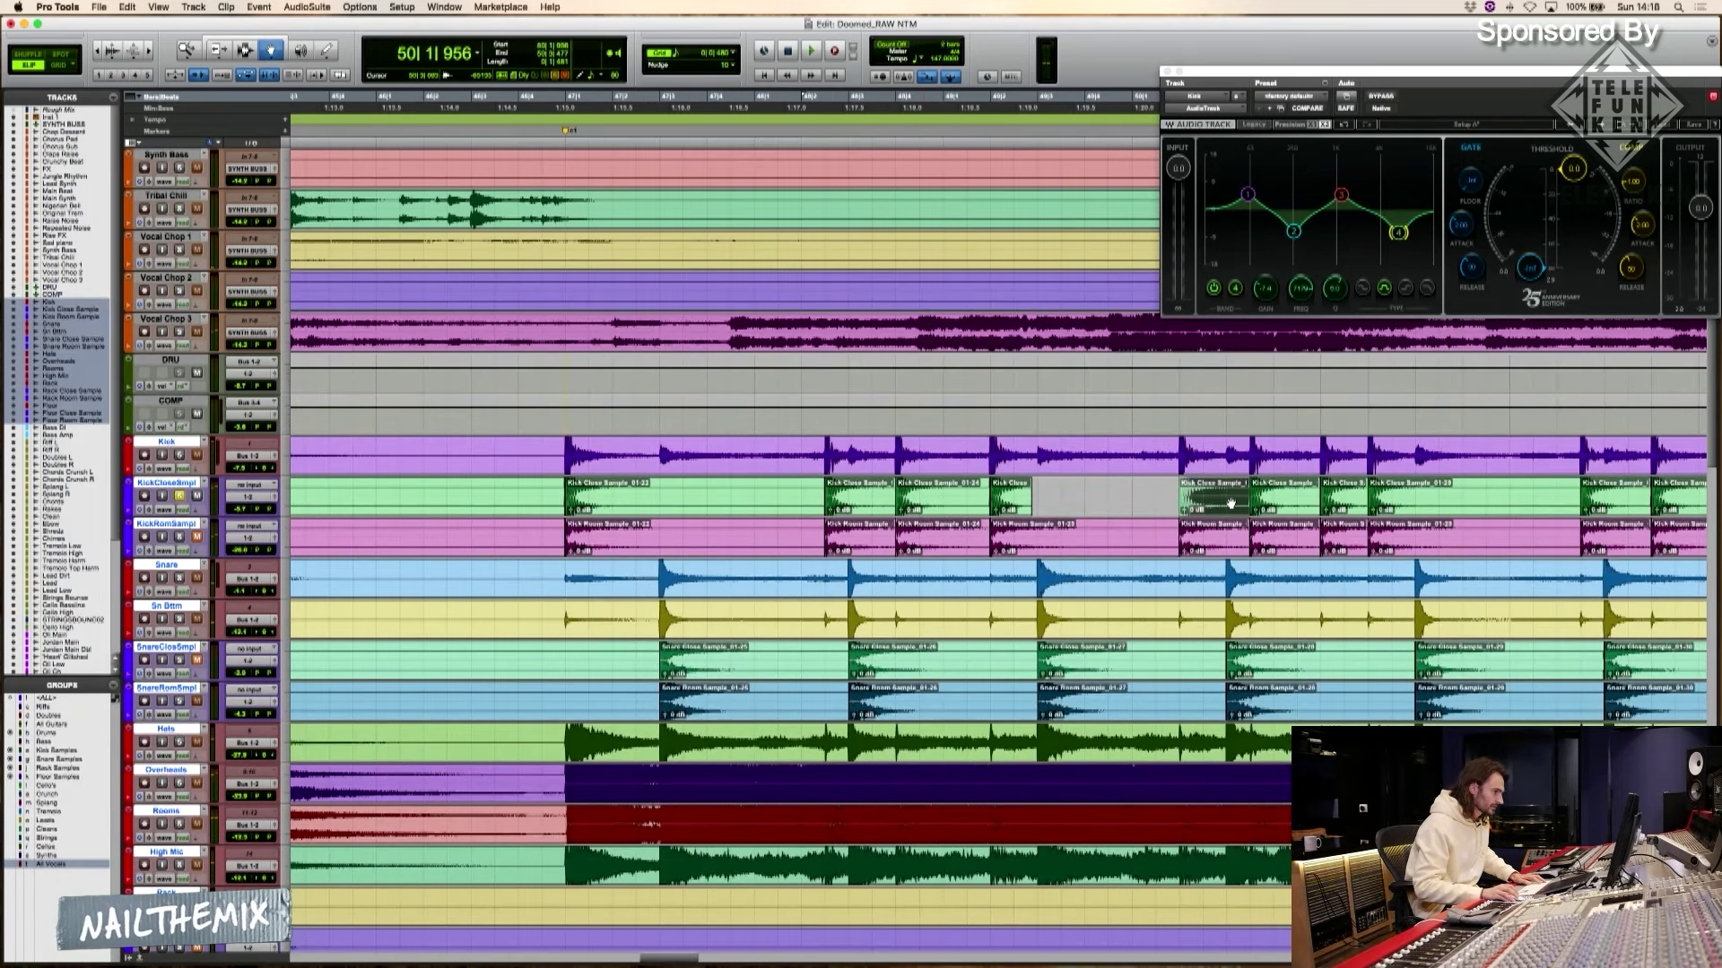
{"action": "left_click", "coordinate": [1415, 504]}
{"action": "key", "text": "space"}
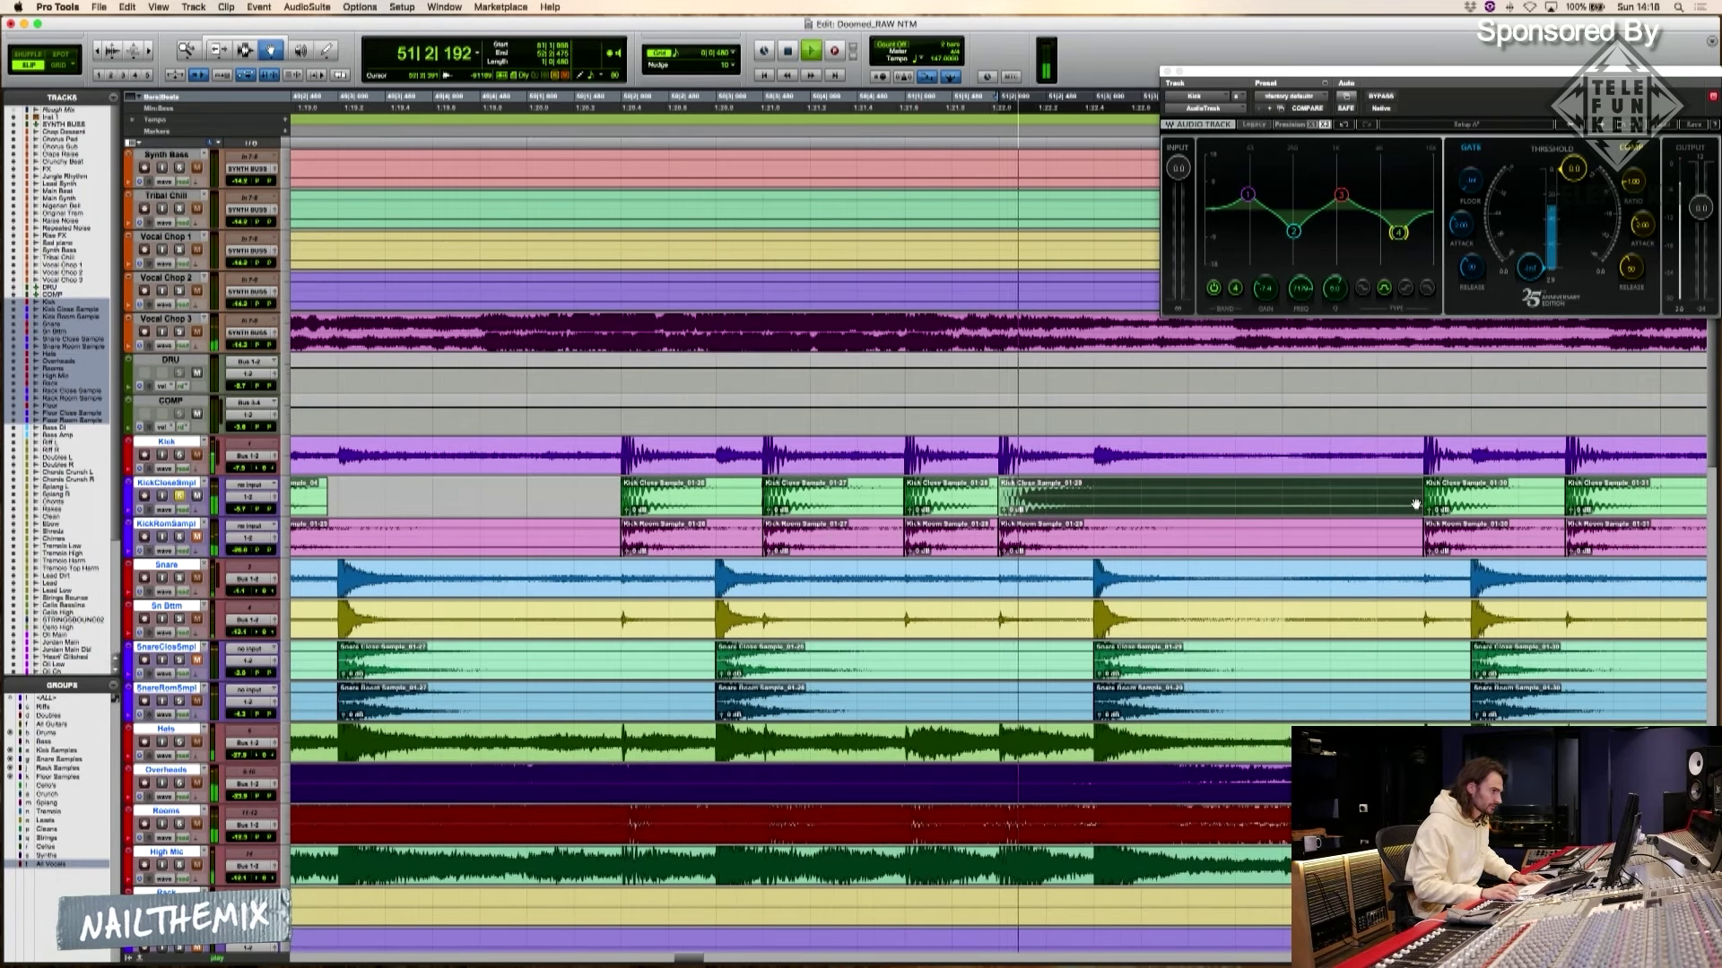
{"action": "key", "text": "space"}
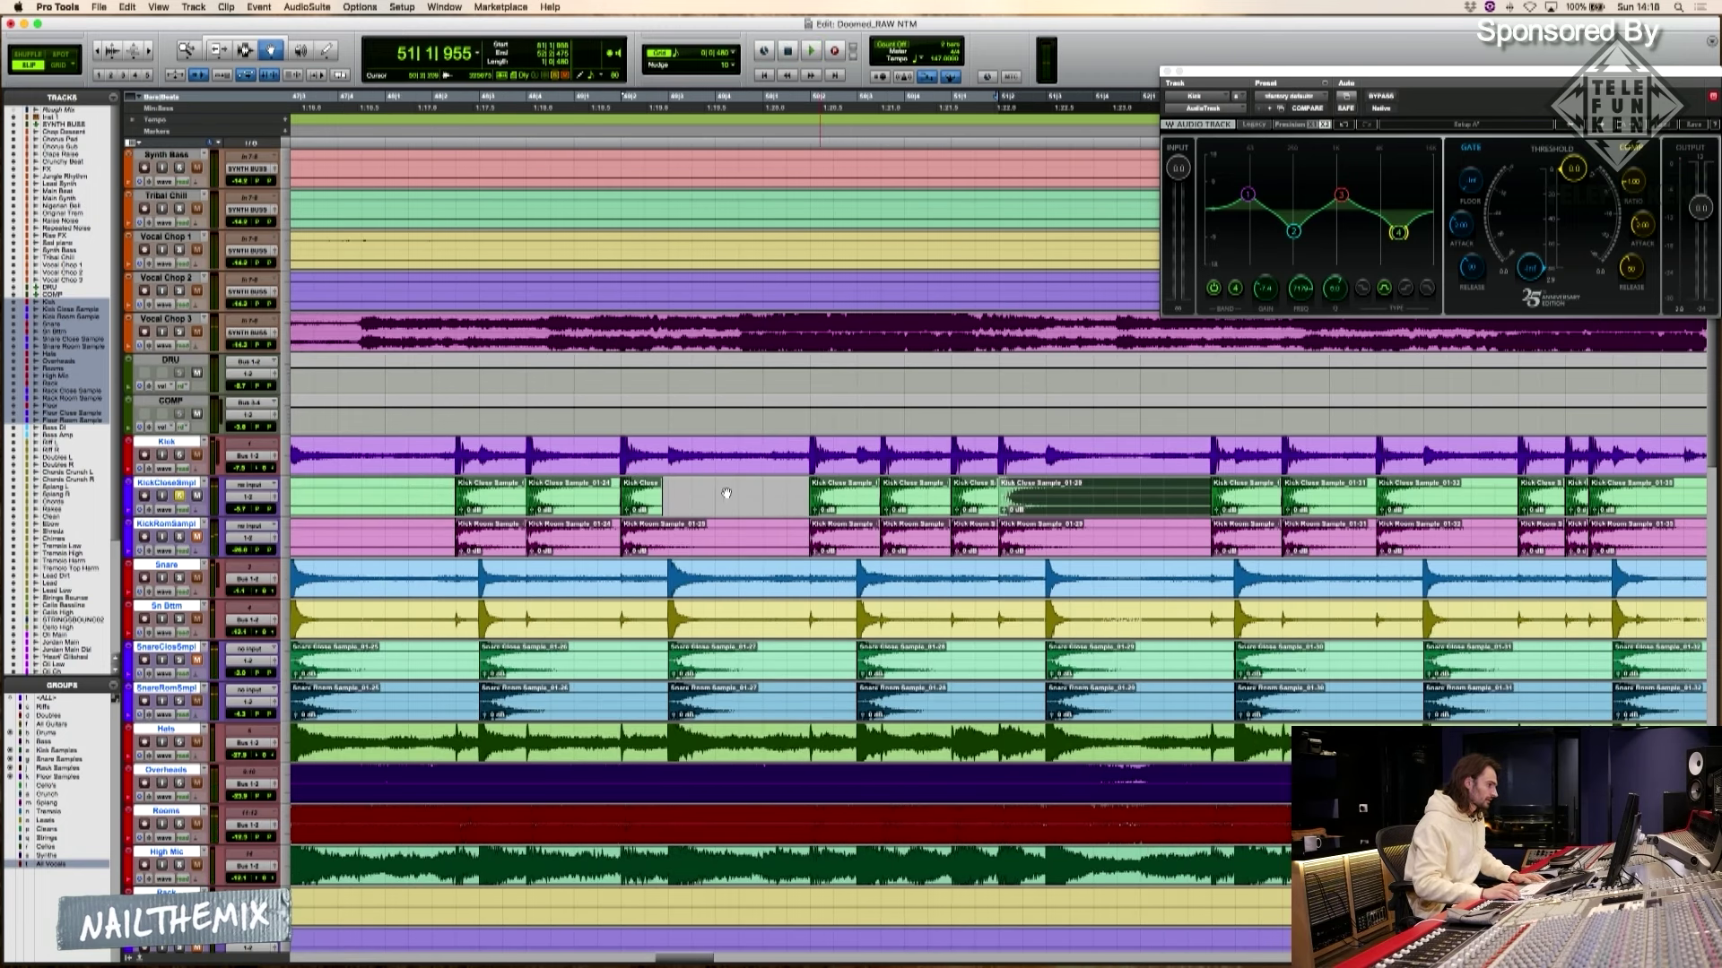
Locate the trimmed Kick Close sample at 49|2|000 and check its placement against the kick transient
{"action": "left_click", "coordinate": [642, 500]}
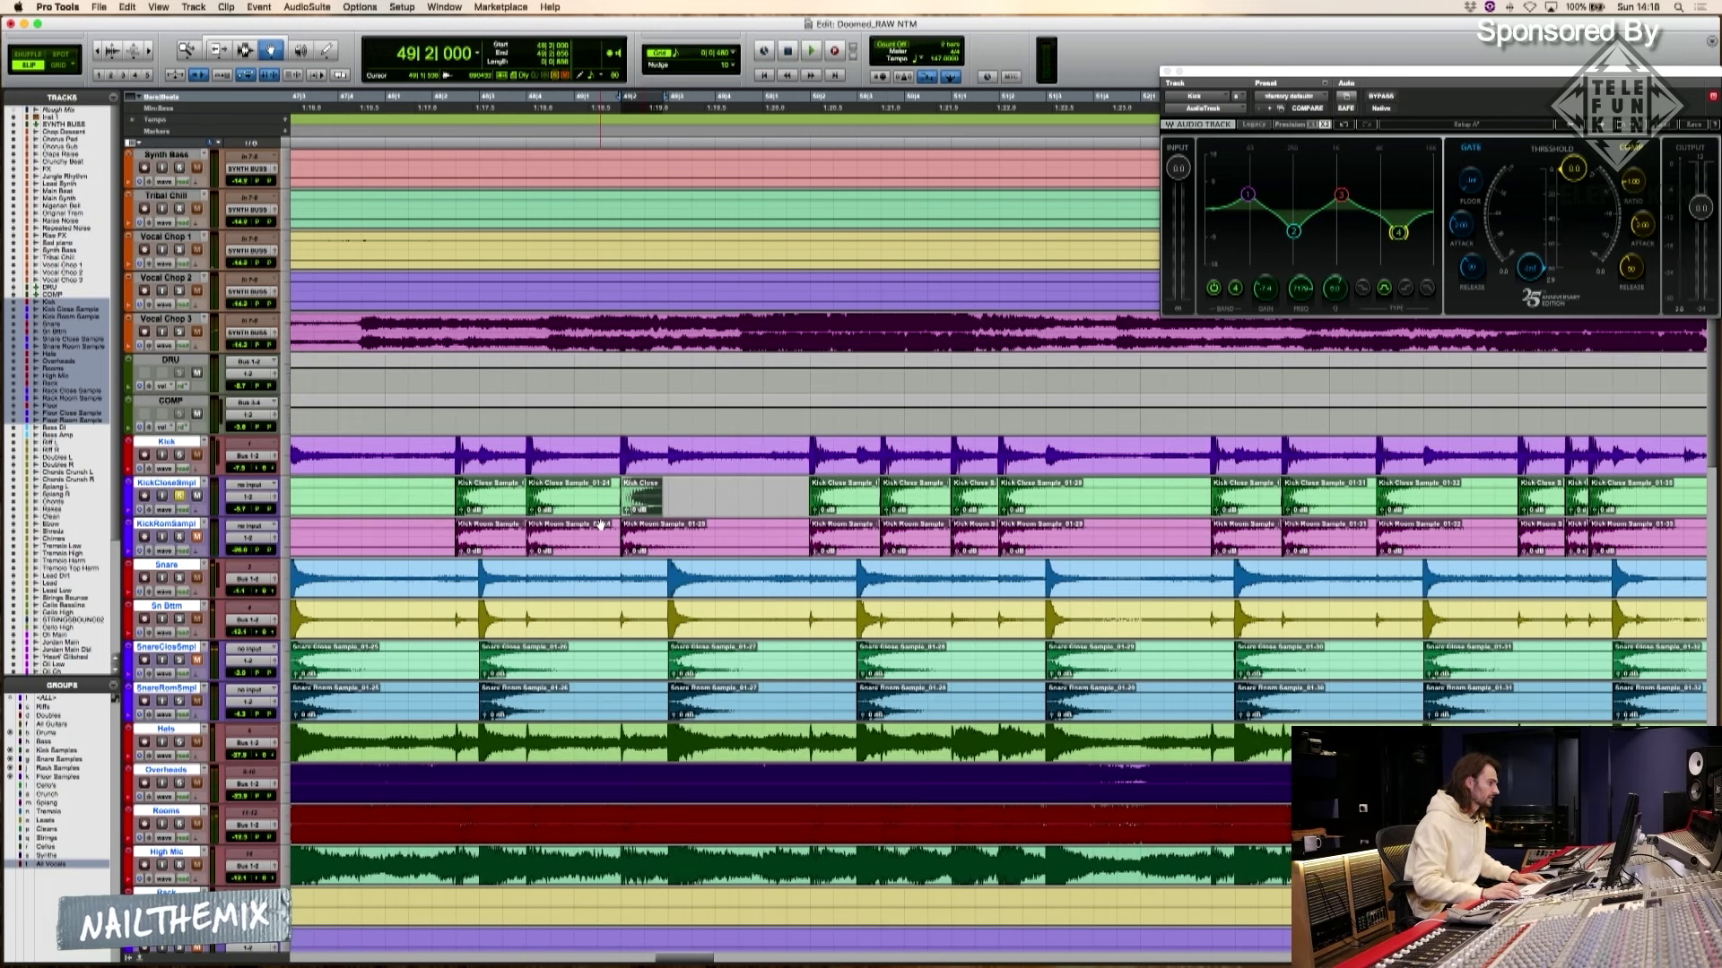
{"action": "left_click", "coordinate": [615, 466]}
{"action": "key", "text": "Tab"}
{"action": "key", "text": "t"}
{"action": "key", "text": "t"}
{"action": "key", "text": "t"}
{"action": "key", "text": "t"}
{"action": "key", "text": "F8"}
{"action": "left_click", "coordinate": [1104, 510]}
{"action": "key", "text": "r"}
{"action": "key", "text": "r"}
{"action": "key", "text": "r"}
{"action": "key", "text": "r"}
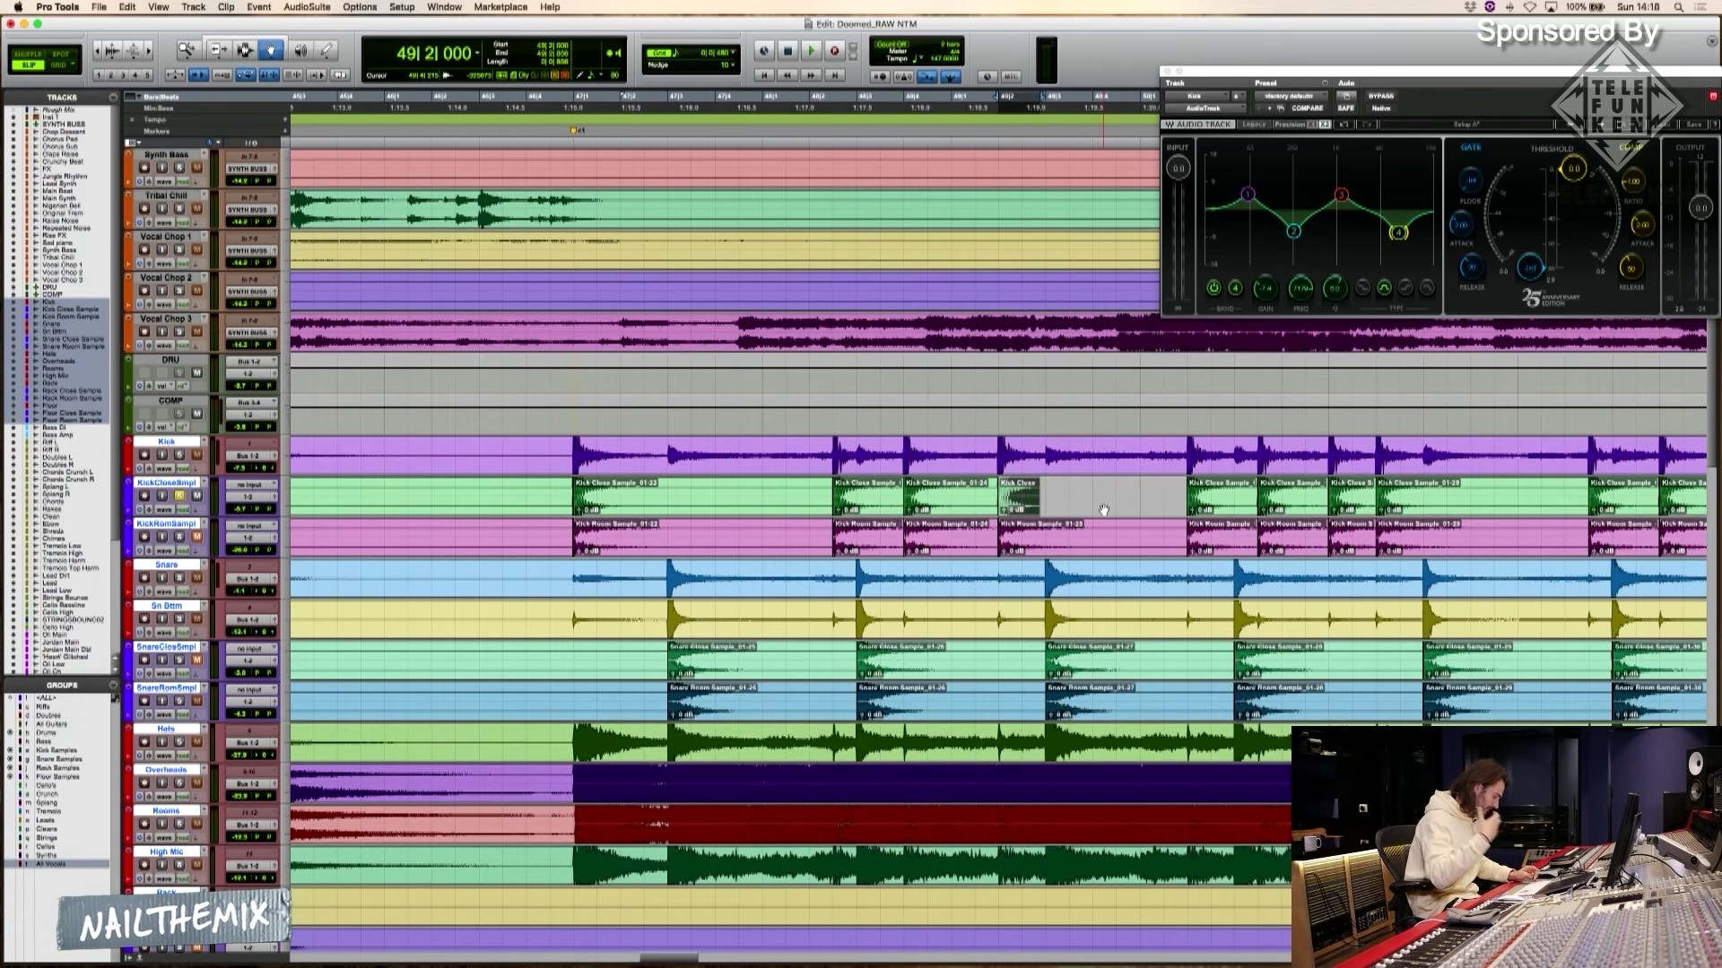
Try removing the trimmed Kick Close sample clip at 49|2|000, and bring it back
{"action": "key", "text": "Delete"}
{"action": "key", "text": "r"}
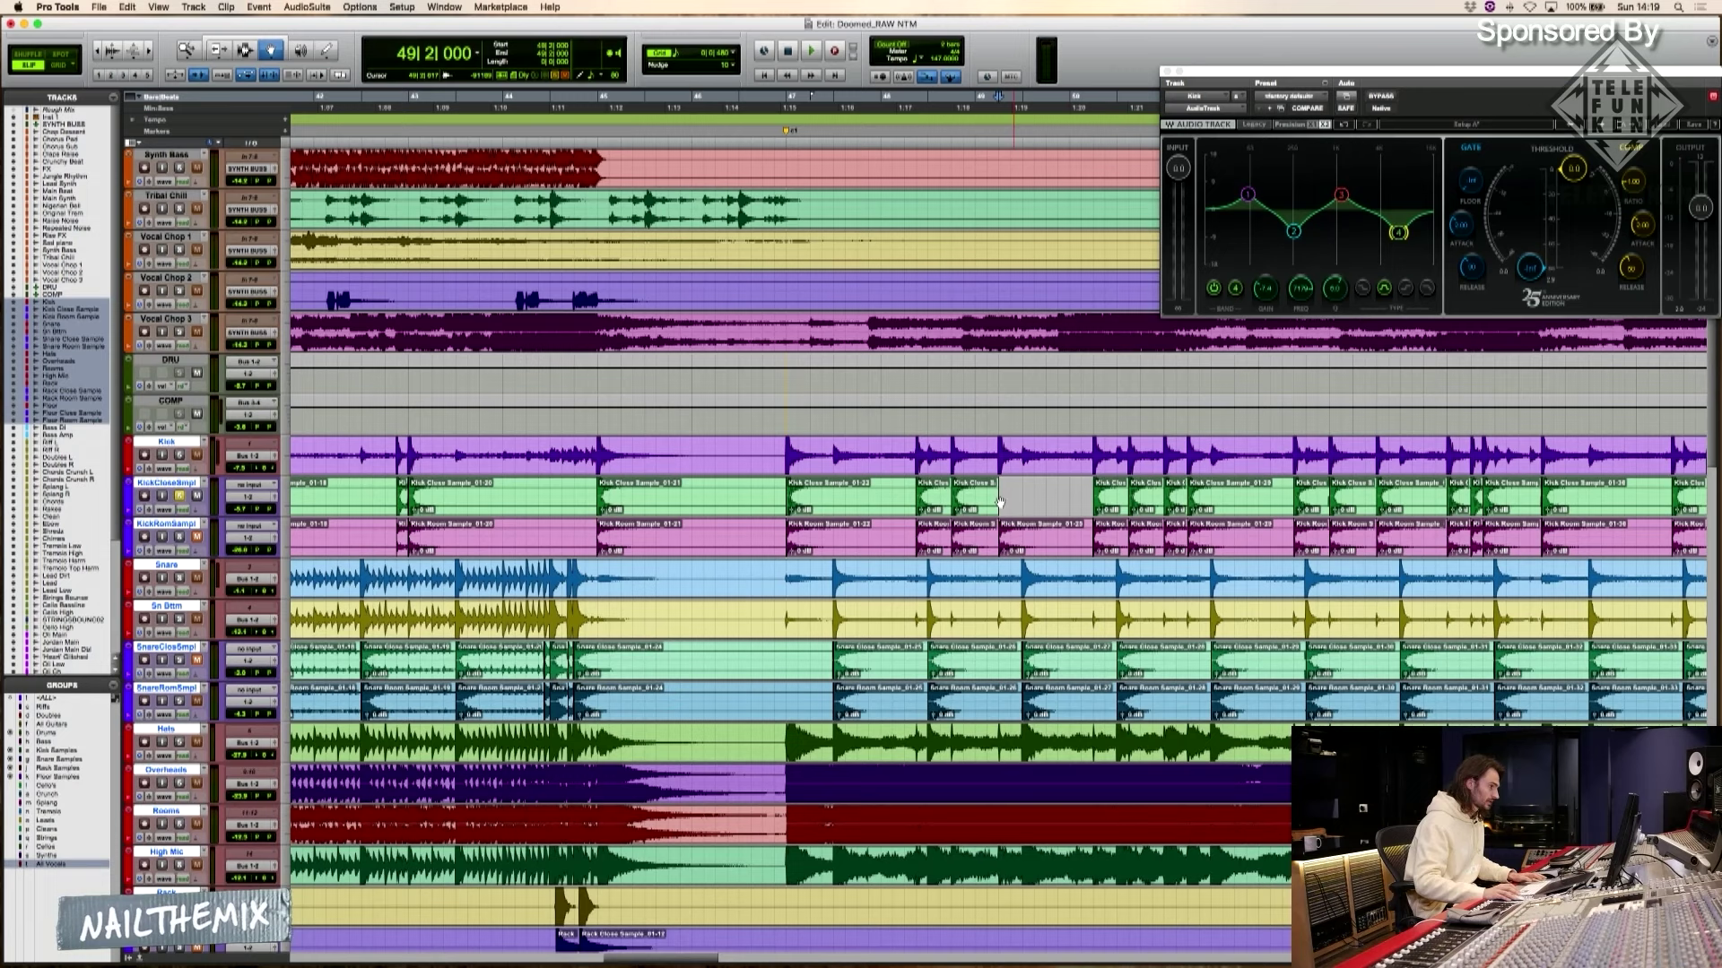
{"action": "key", "text": "r"}
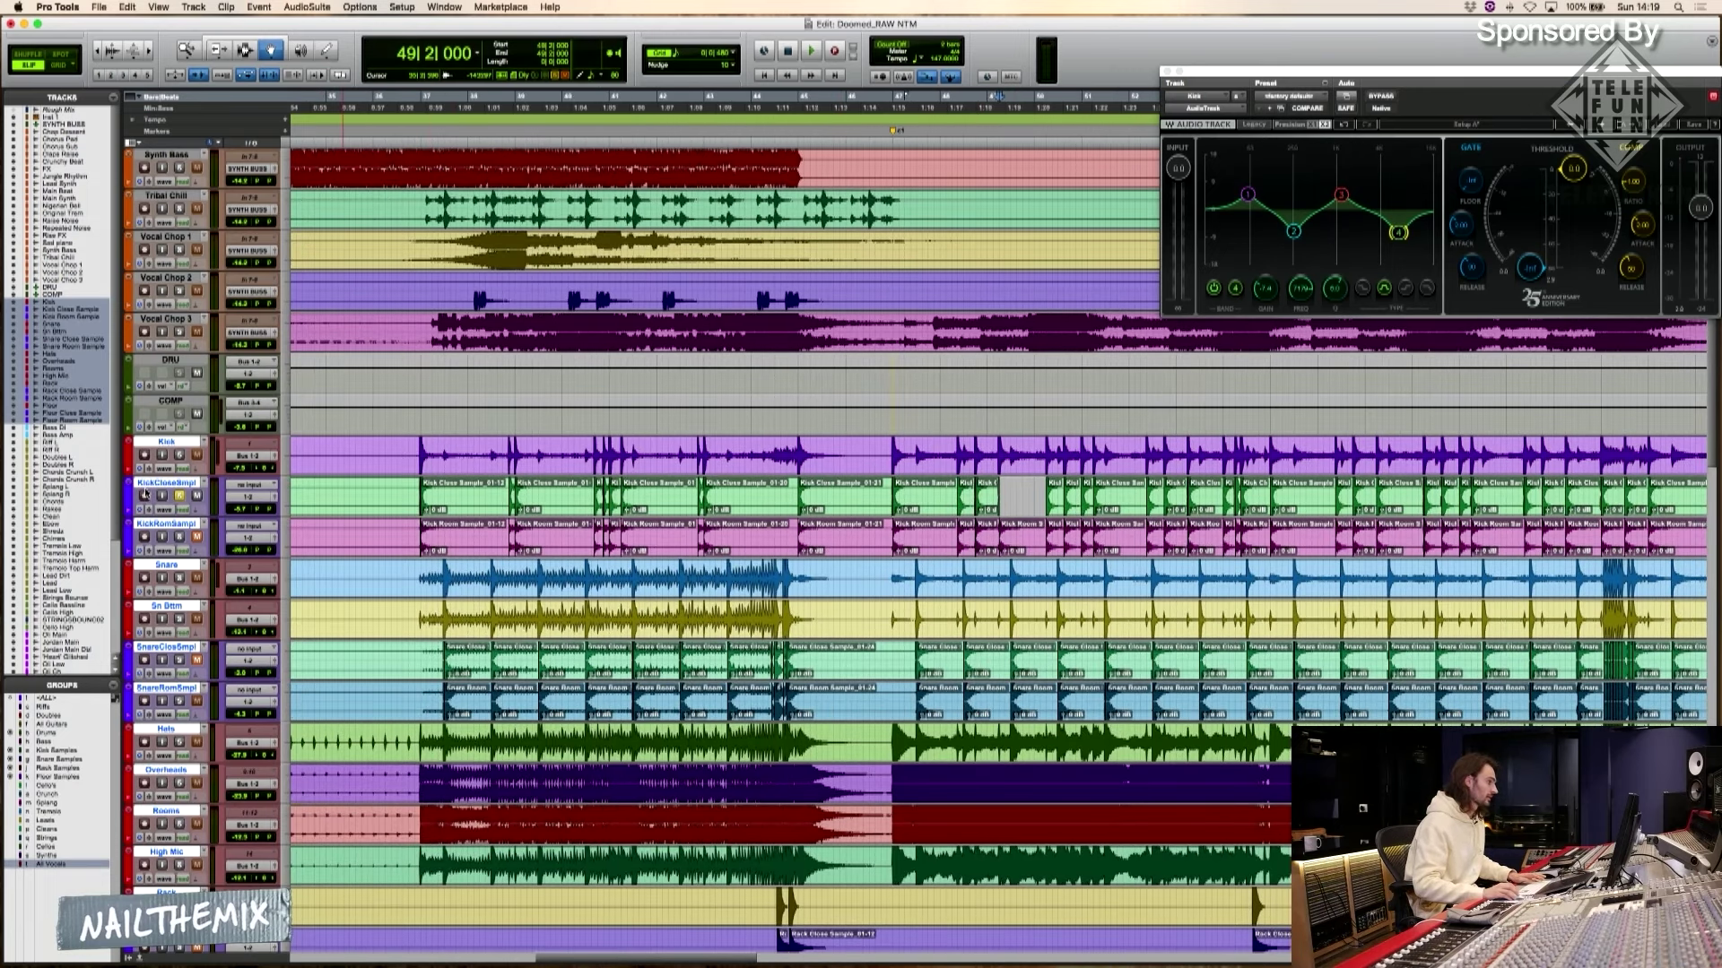
{"action": "triple_click", "coordinate": [721, 503]}
{"action": "left_click", "coordinate": [1029, 508]}
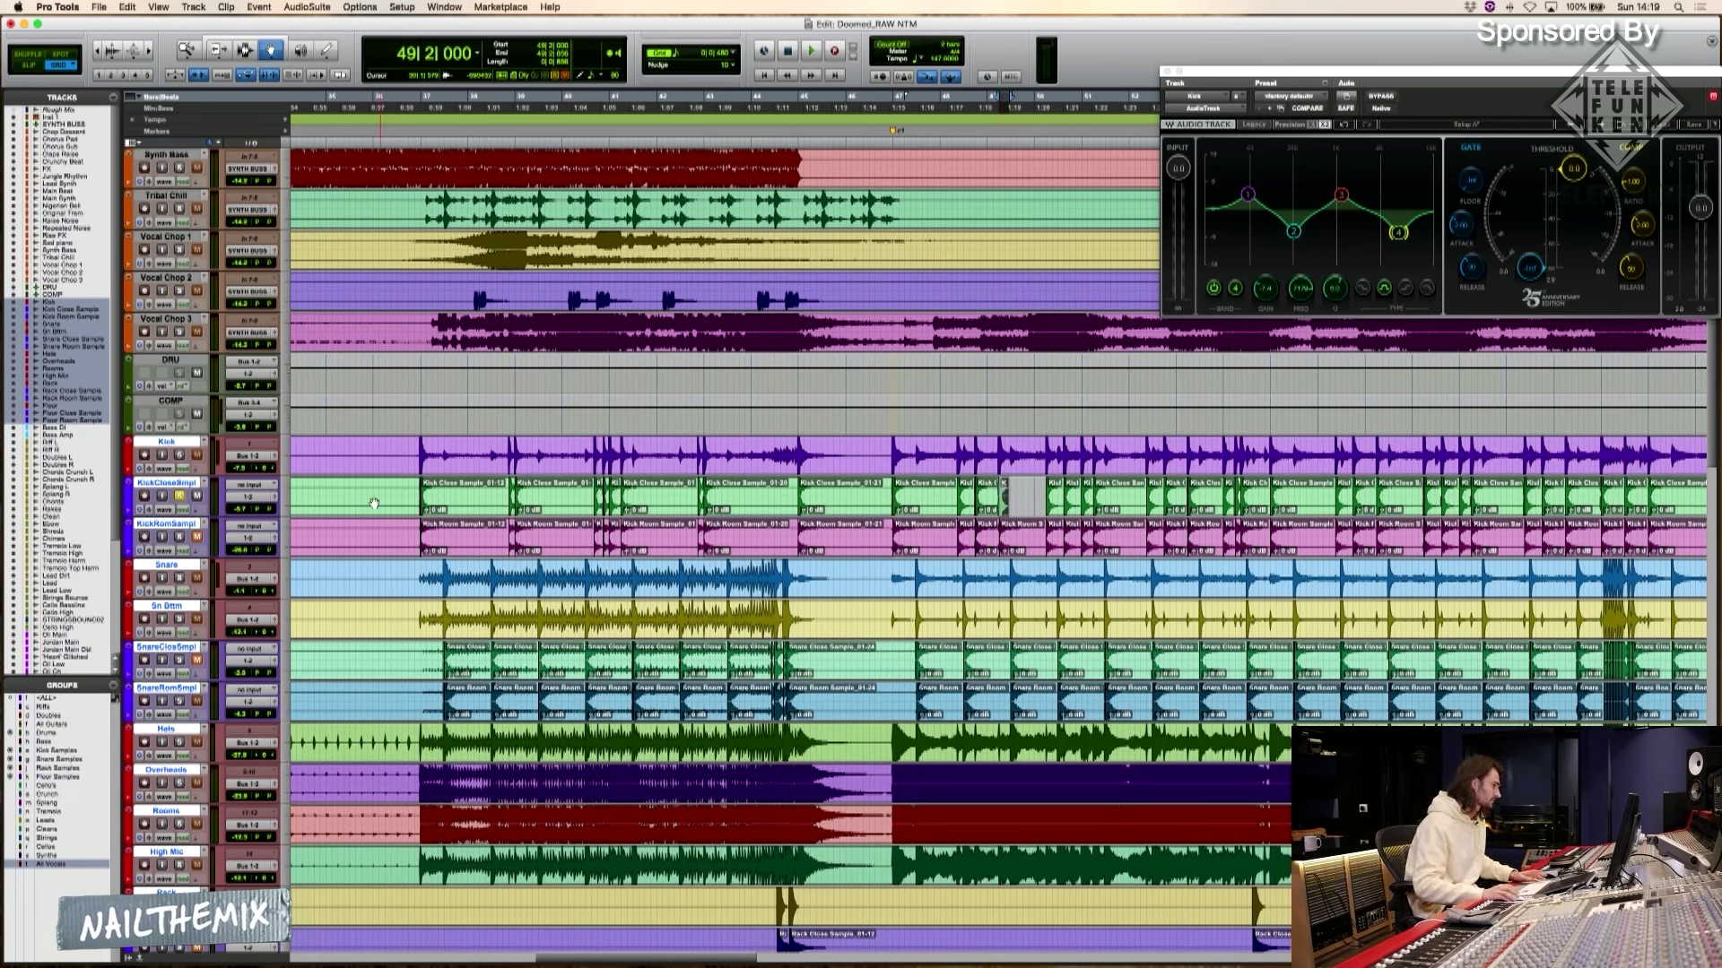
Duplicate the KickCloseSmpl track as an empty track directly below it
{"action": "left_click", "coordinate": [170, 484]}
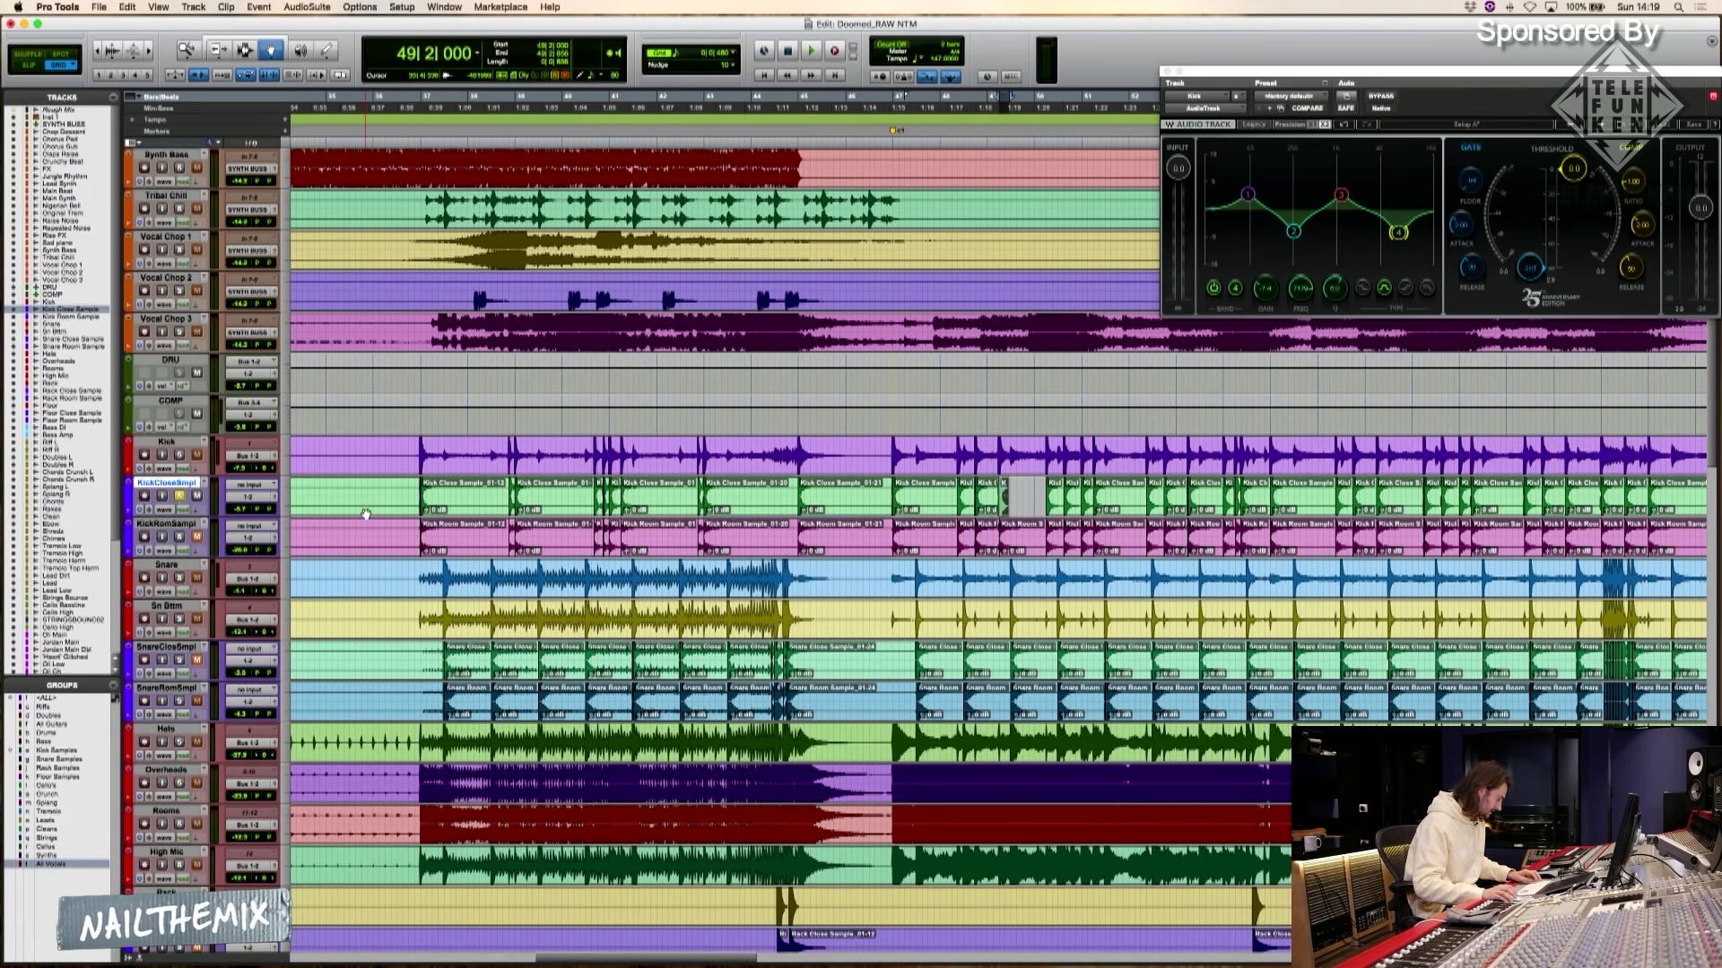
{"action": "key", "text": "alt+shift+d"}
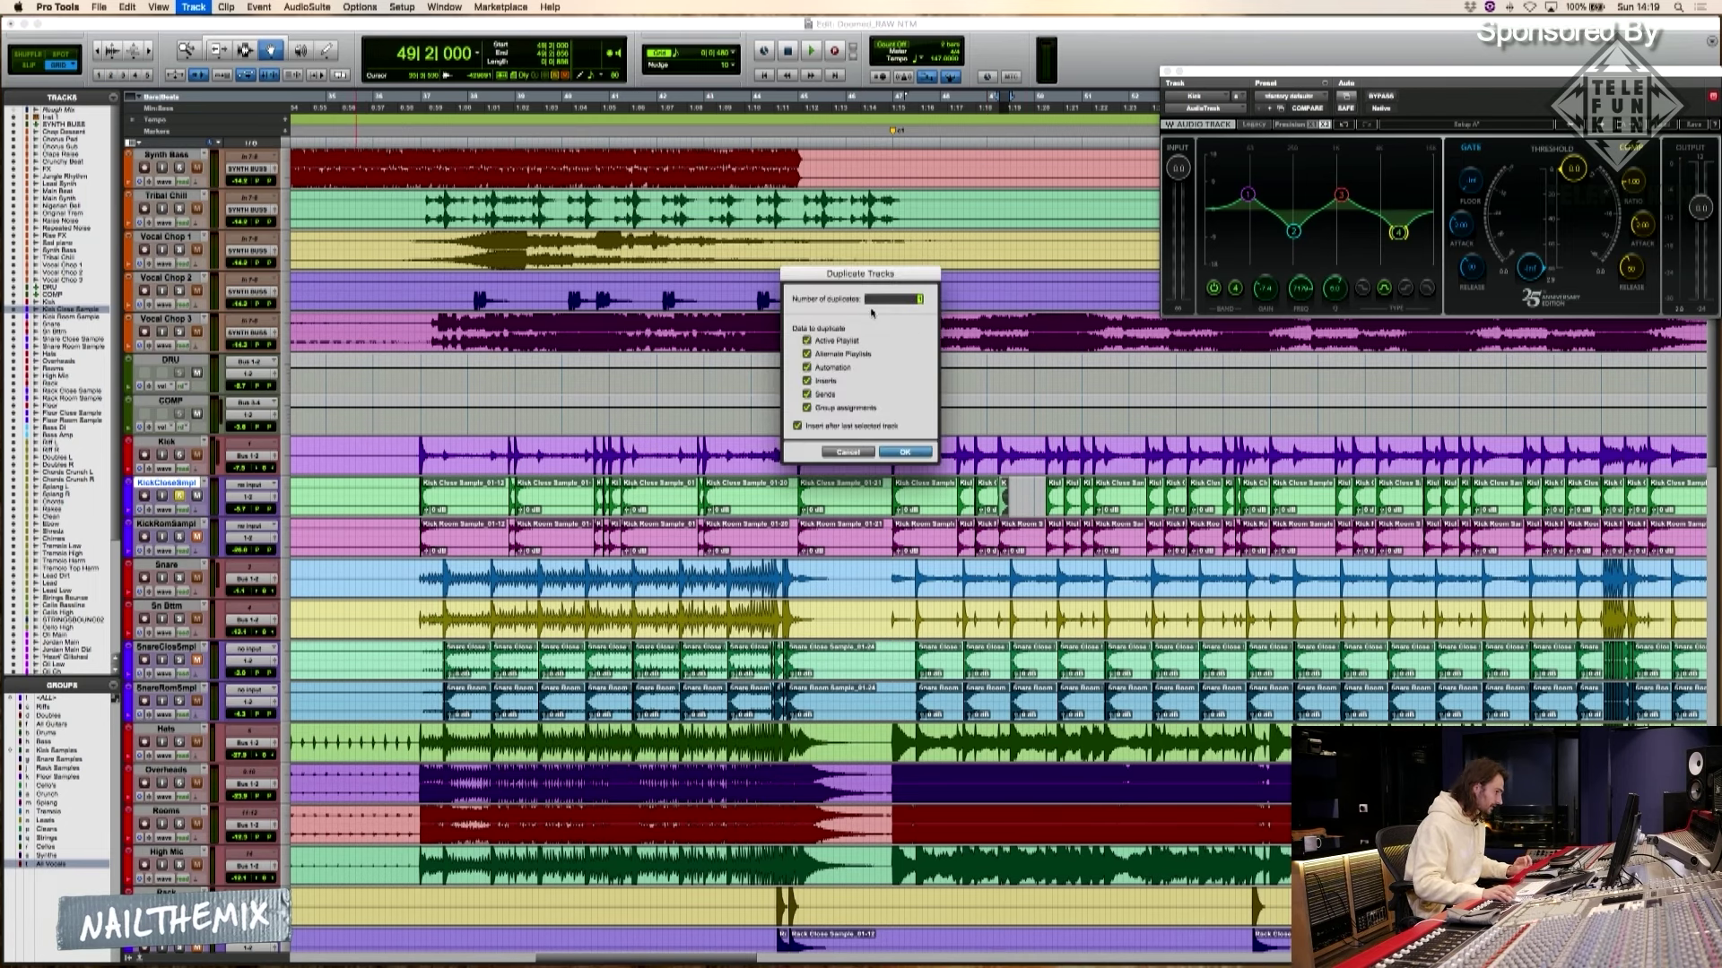
{"action": "left_click", "coordinate": [906, 453]}
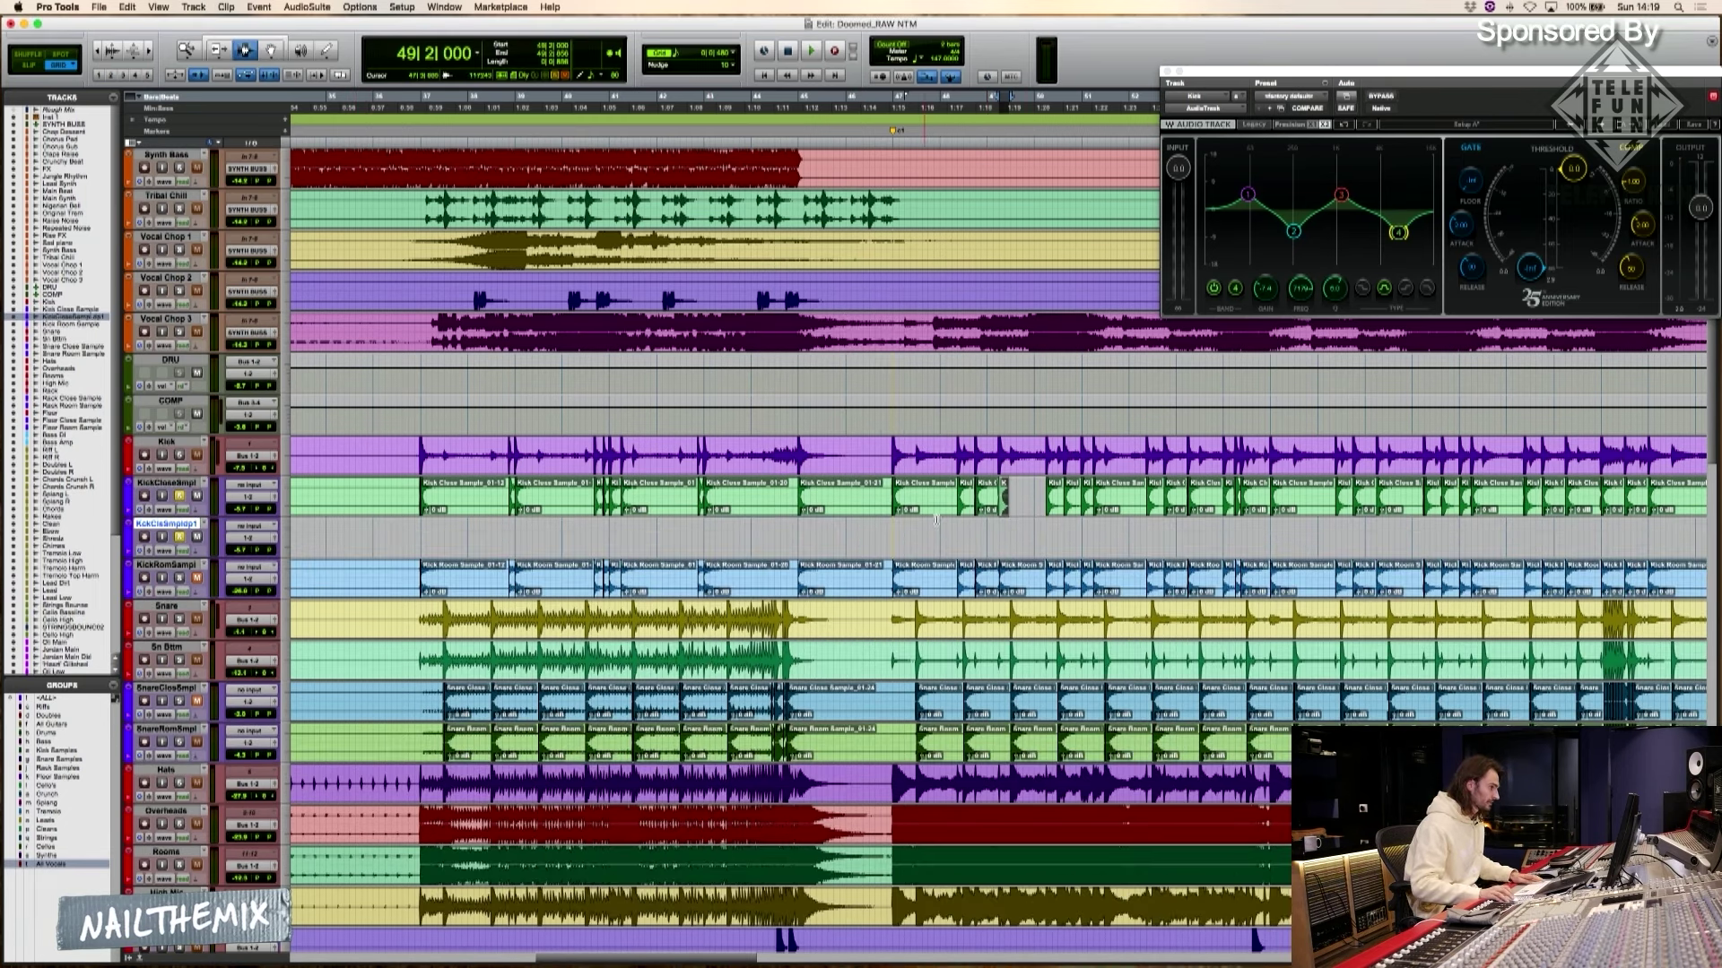
Move the trimmed kick sample clip from the KickCloseSmpl track straight down onto the duplicate track
{"action": "left_click", "coordinate": [987, 497]}
{"action": "left_click", "coordinate": [1004, 508]}
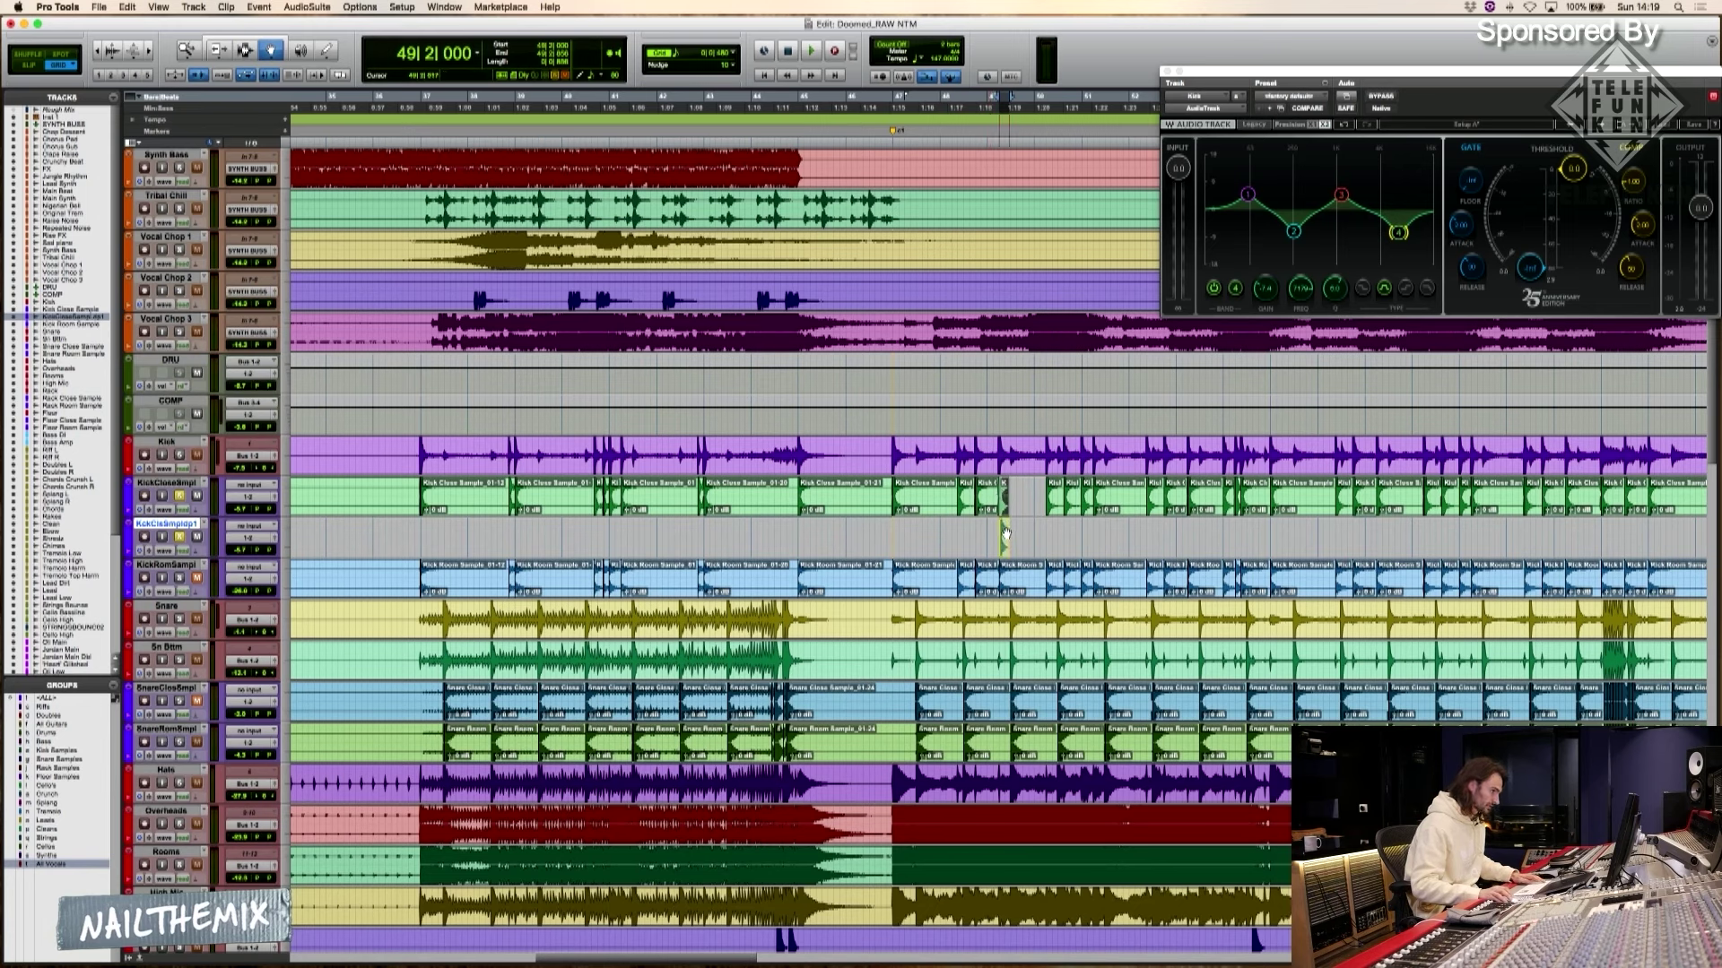
{"action": "key", "text": "F6"}
Try to consolidate all the clips on the KickCloseSmpl track into one continuous clip
{"action": "triple_click", "coordinate": [1006, 502]}
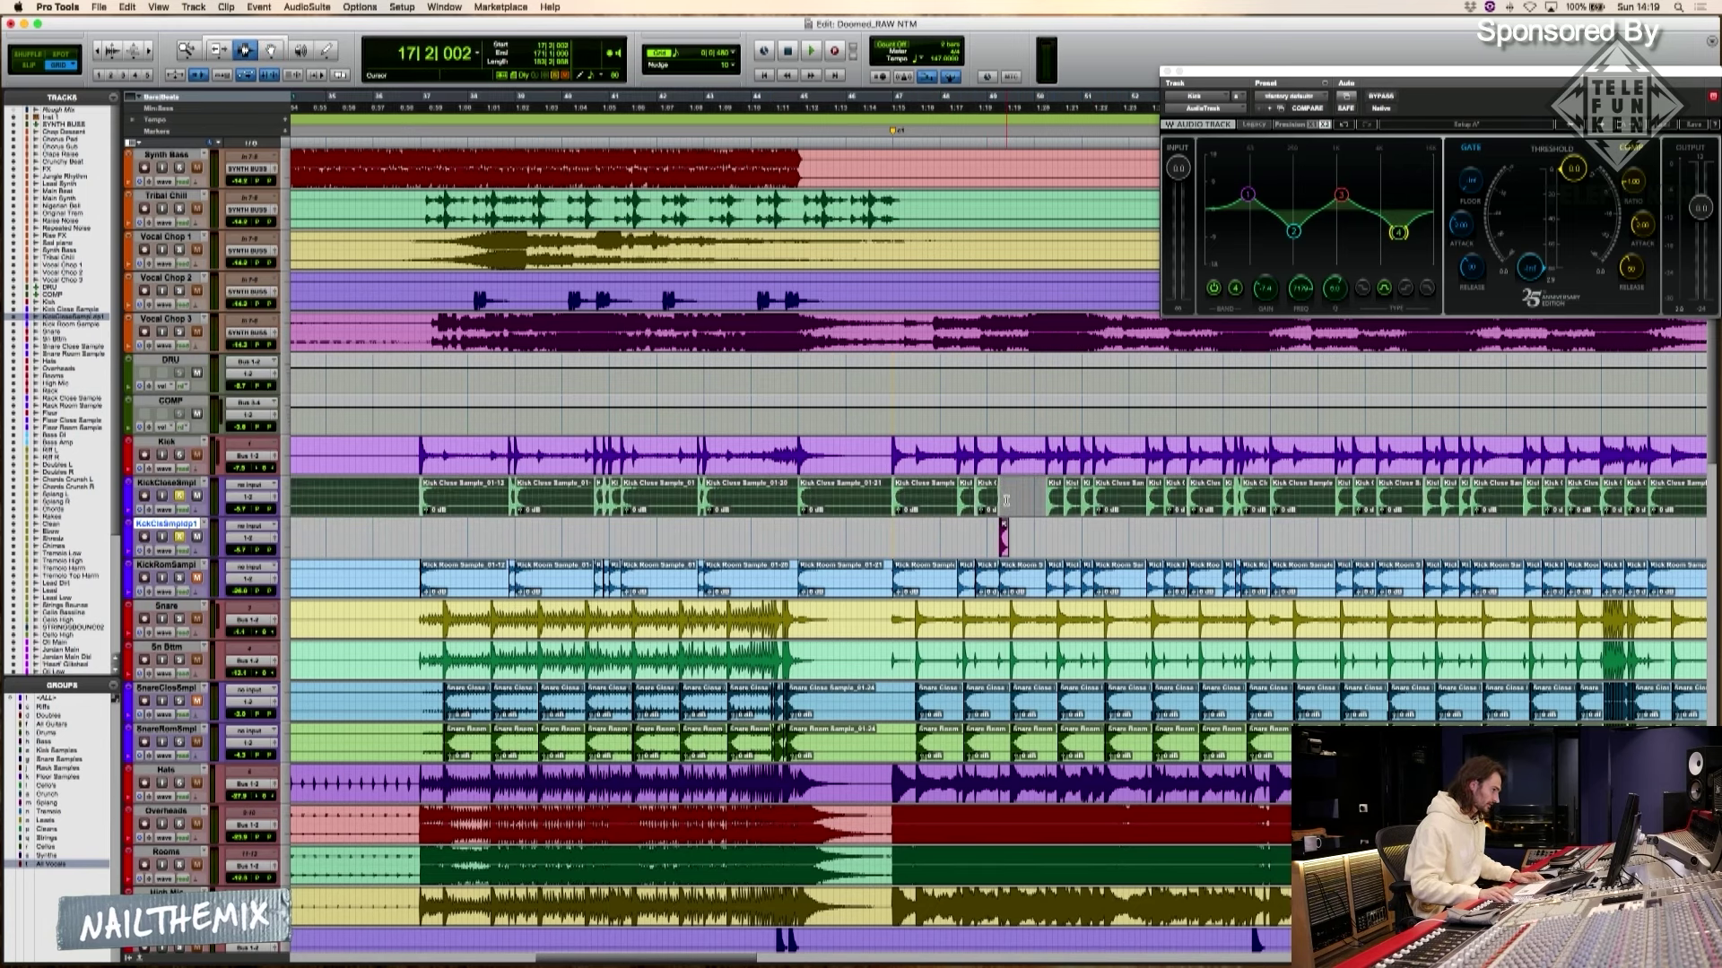
{"action": "key", "text": "alt+shift+3"}
{"action": "key", "text": "r"}
{"action": "key", "text": "r"}
{"action": "key", "text": "r"}
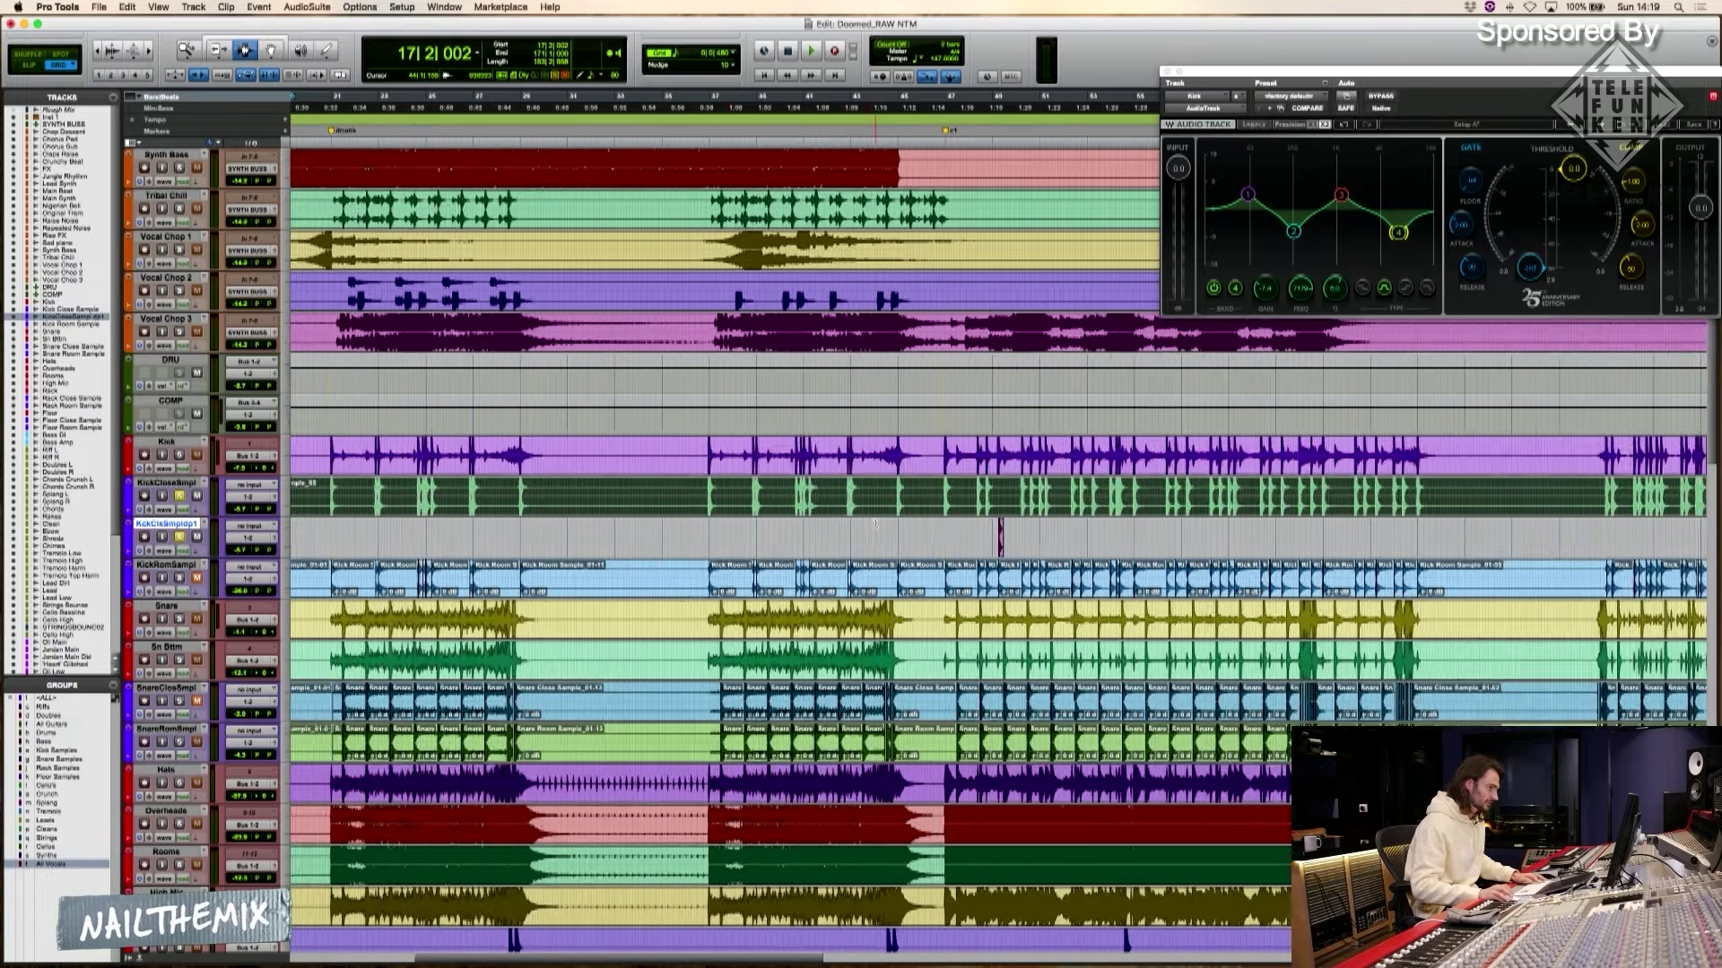
{"action": "left_click", "coordinate": [783, 496]}
{"action": "key", "text": "t"}
{"action": "key", "text": "t"}
{"action": "key", "text": "t"}
{"action": "key", "text": "t"}
{"action": "key", "text": "super+z"}
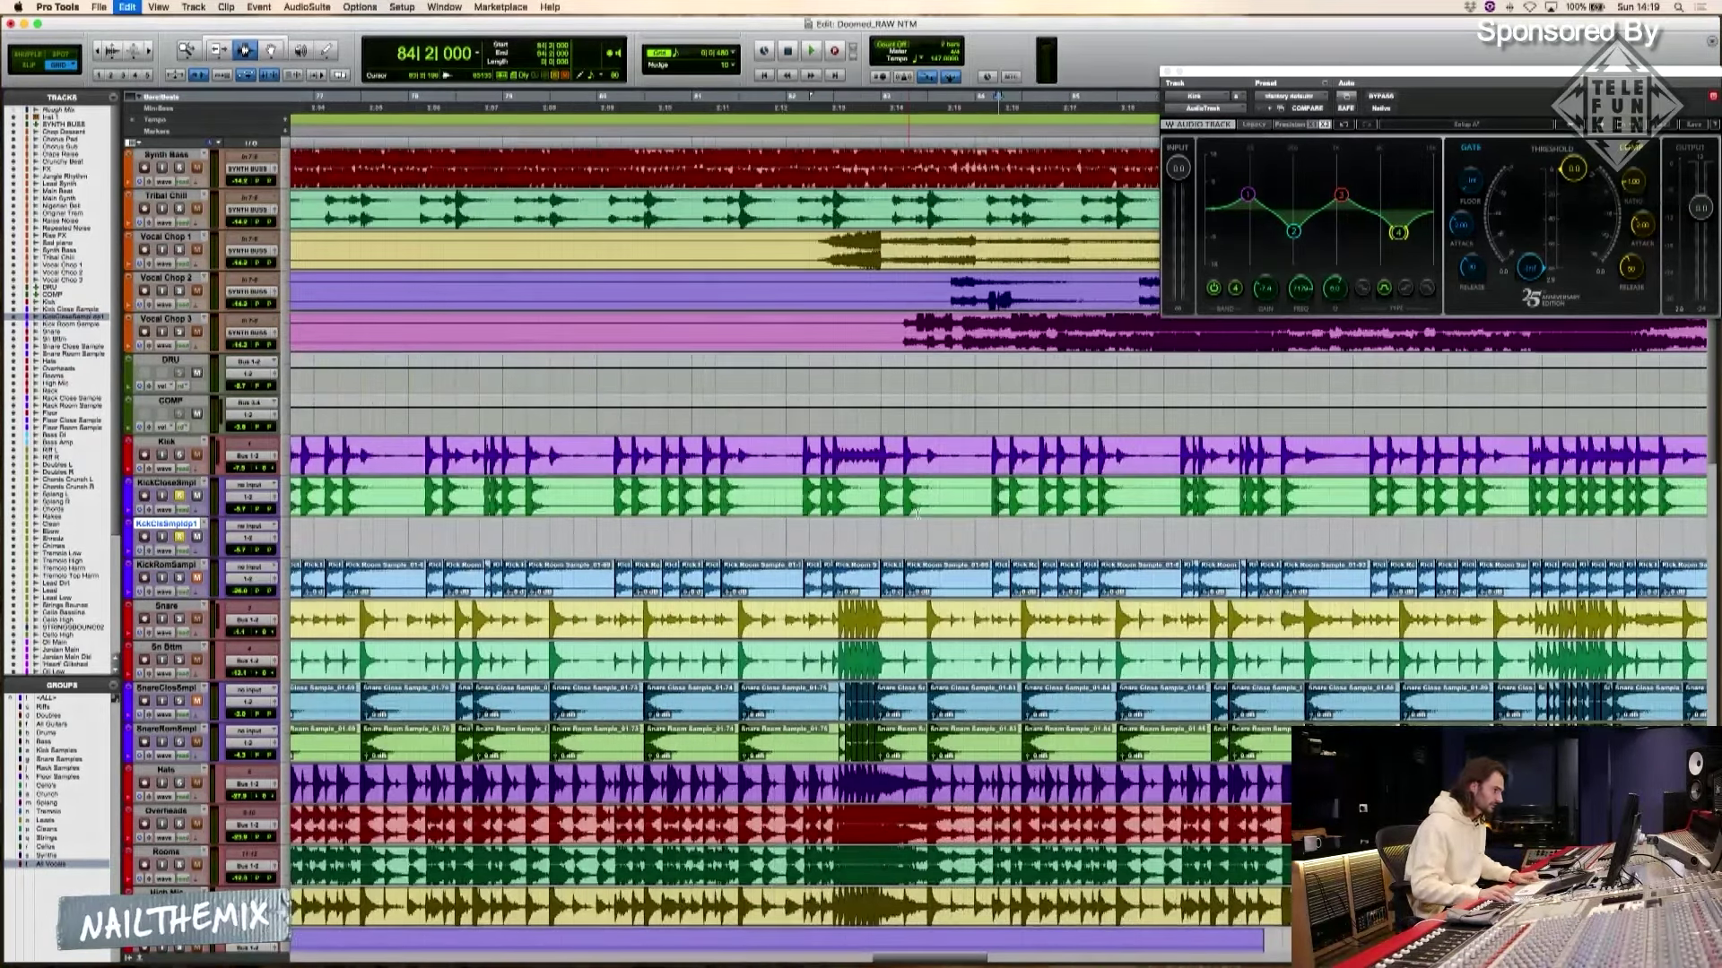
Select every clip on the KickCloseSmpl track and consolidate them into one continuous clip
{"action": "left_click", "coordinate": [876, 497]}
{"action": "key", "text": "t"}
{"action": "key", "text": "t"}
{"action": "key", "text": "t"}
{"action": "key", "text": "t"}
{"action": "key", "text": "r"}
{"action": "key", "text": "r"}
{"action": "key", "text": "r"}
{"action": "key", "text": "r"}
{"action": "key", "text": "r"}
{"action": "key", "text": "r"}
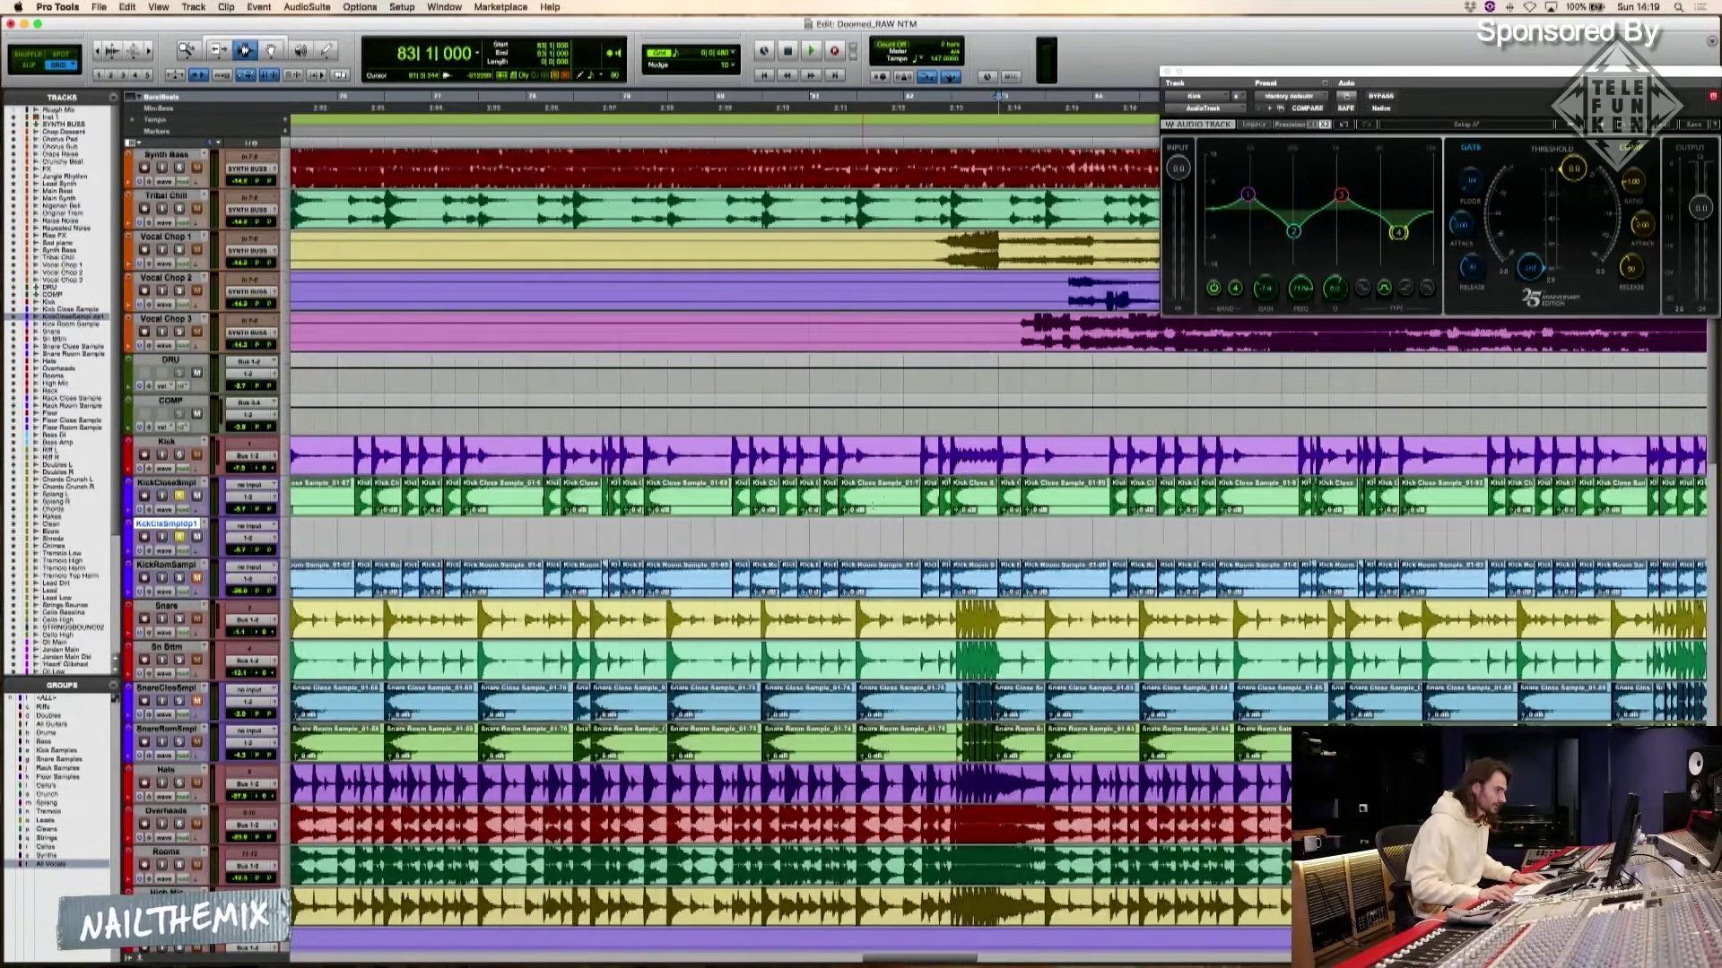
{"action": "key", "text": "r"}
{"action": "key", "text": "r"}
{"action": "key", "text": "r"}
{"action": "key", "text": "F2"}
{"action": "triple_click", "coordinate": [639, 500]}
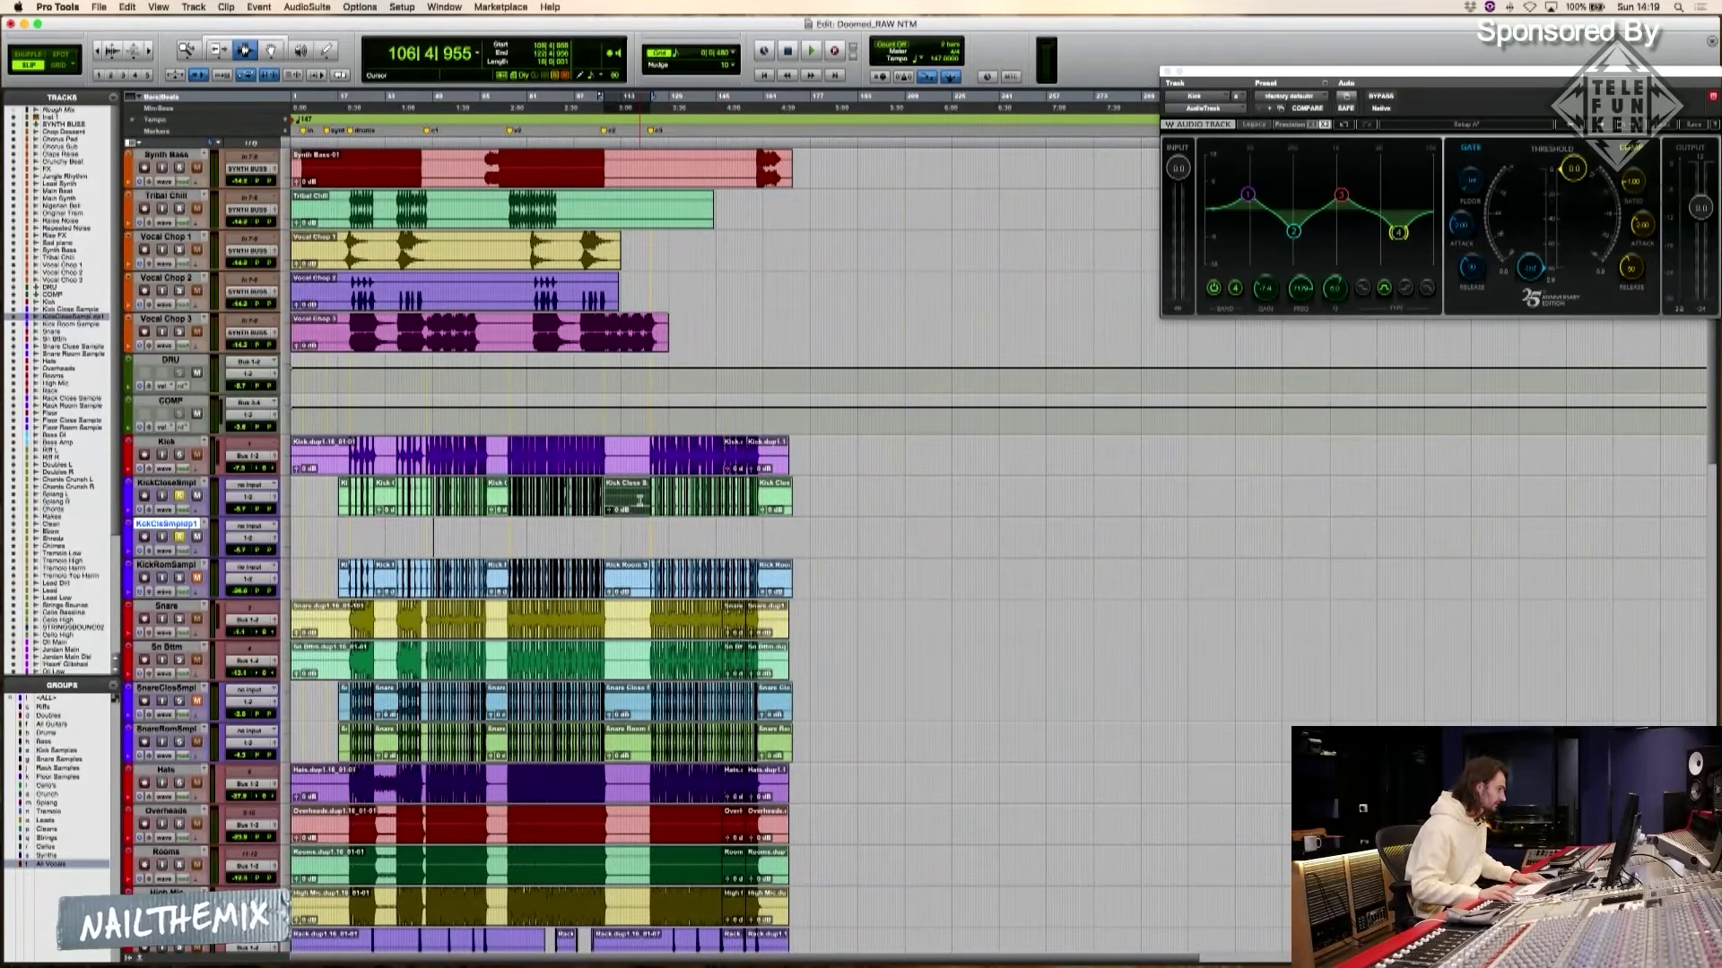
{"action": "key", "text": "alt+shift+3"}
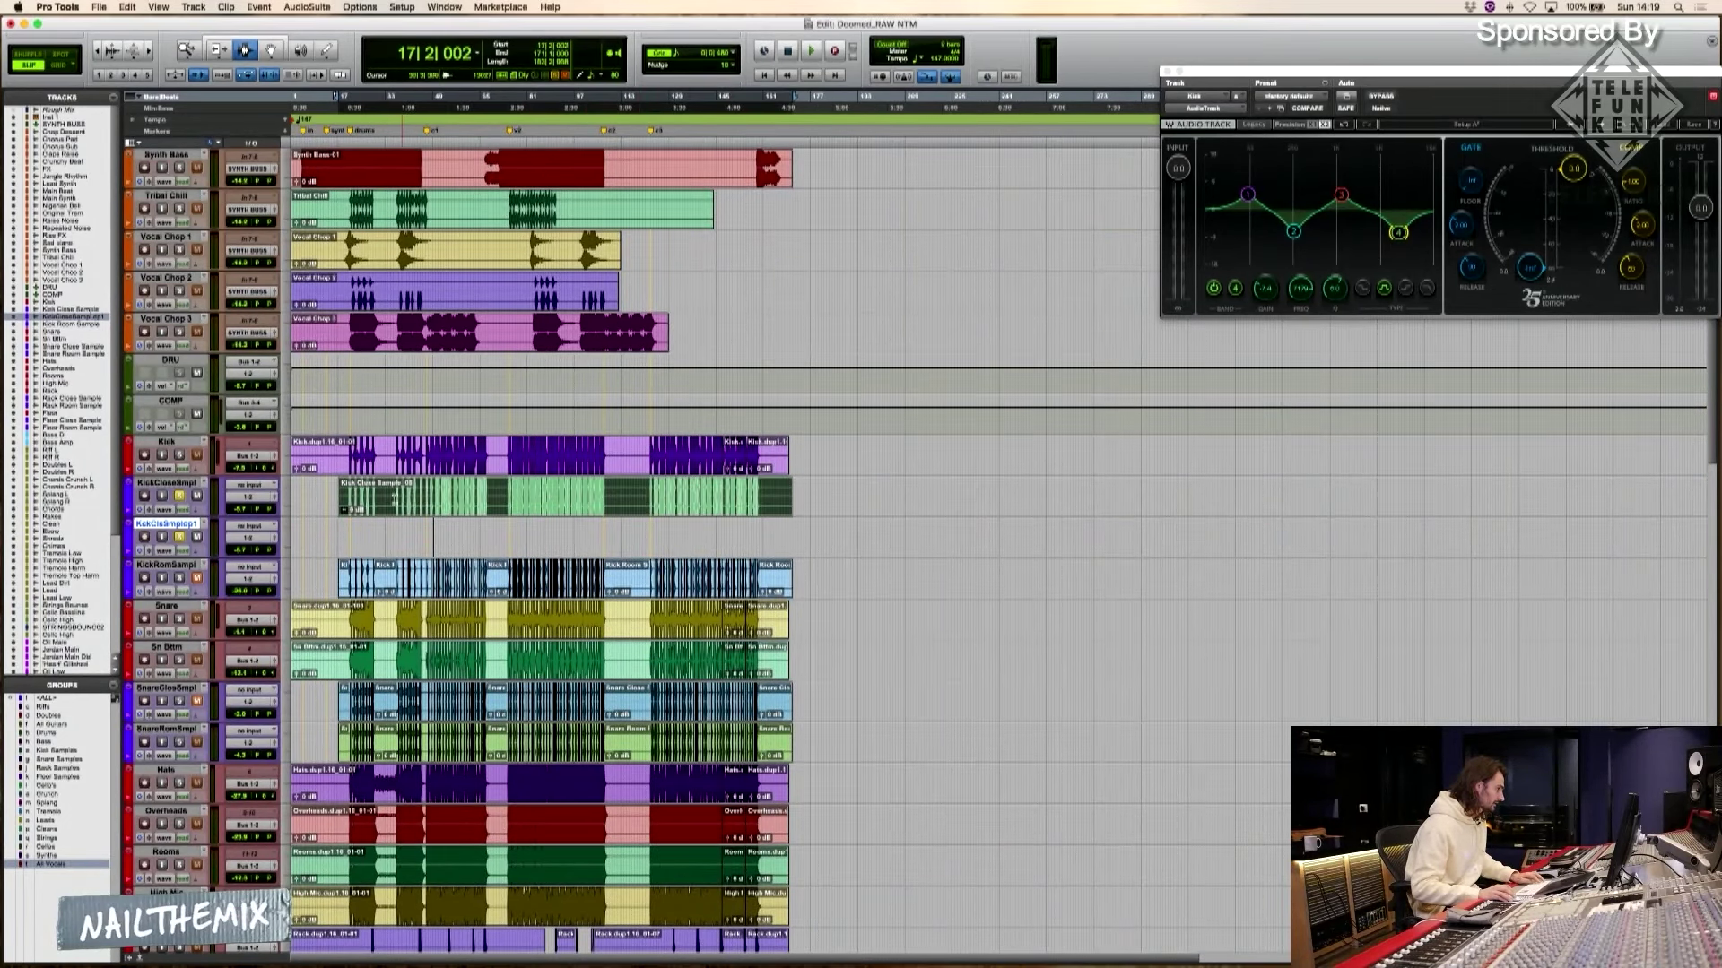
Select and copy the trimmed kick sample clip at 49|2|000 on the duplicate kick track
{"action": "key", "text": "shift+Return"}
{"action": "key", "text": "t"}
{"action": "key", "text": "t"}
{"action": "key", "text": "t"}
{"action": "key", "text": "r"}
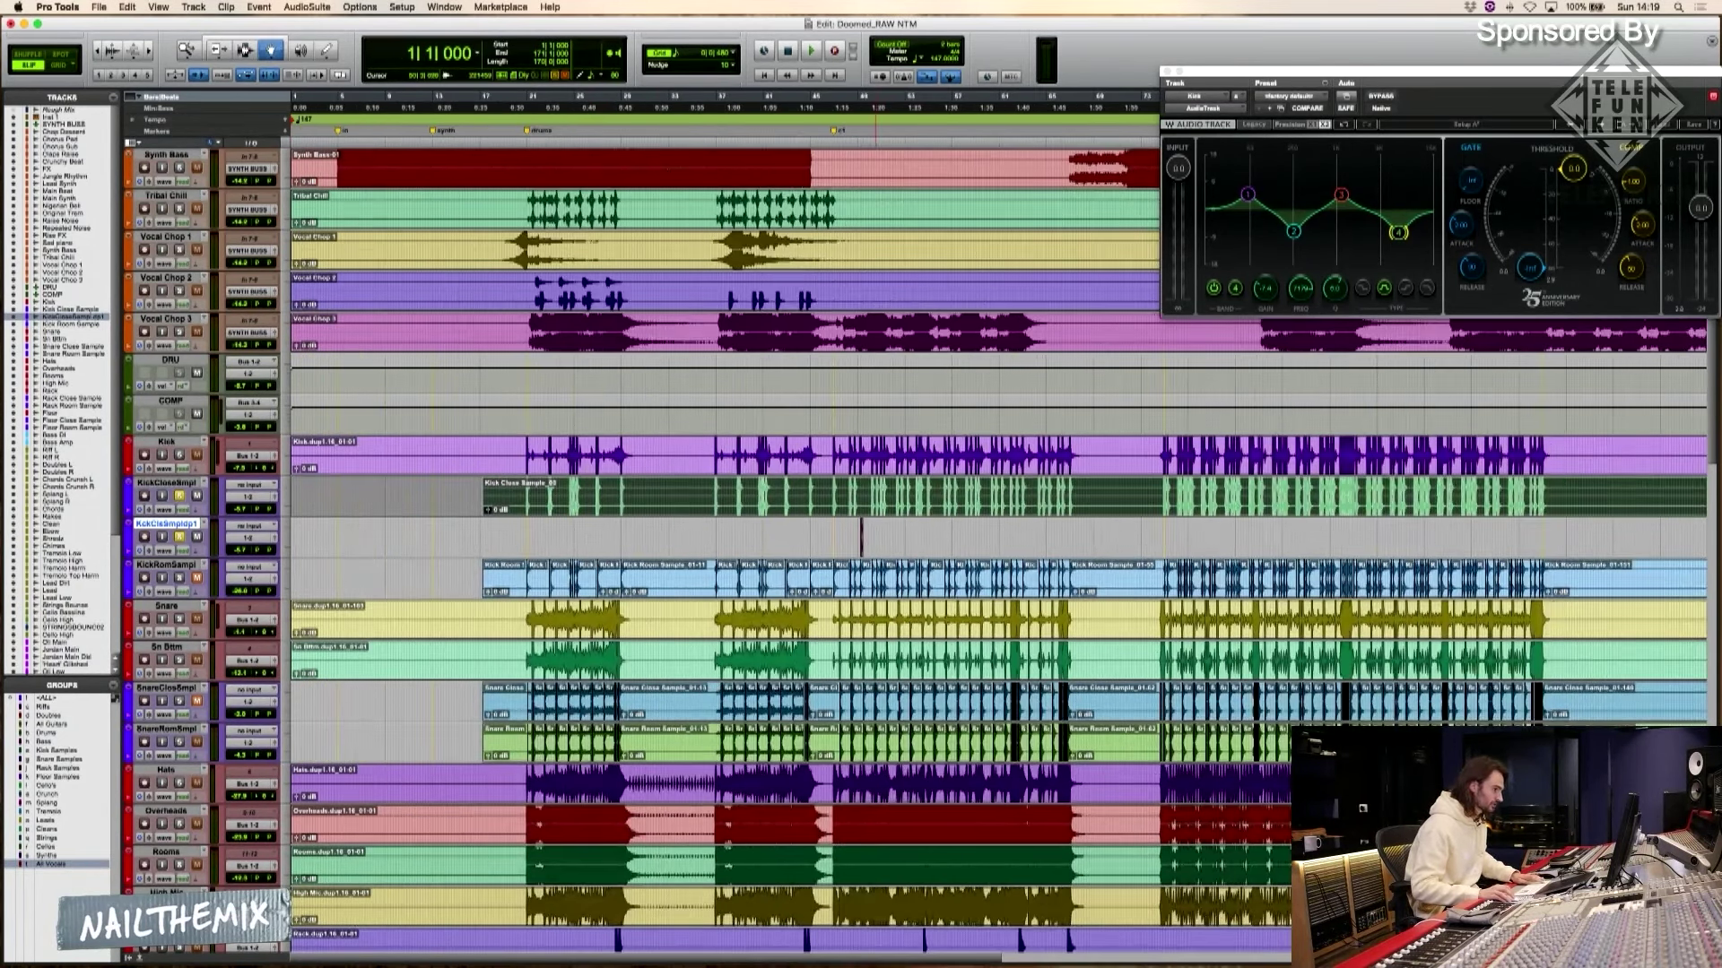
{"action": "left_click", "coordinate": [906, 539]}
{"action": "key", "text": "t"}
{"action": "key", "text": "t"}
{"action": "key", "text": "r"}
{"action": "scroll", "coordinate": [1269, 562], "scroll_direction": "right", "scroll_amount": 3}
{"action": "left_click", "coordinate": [1200, 549]}
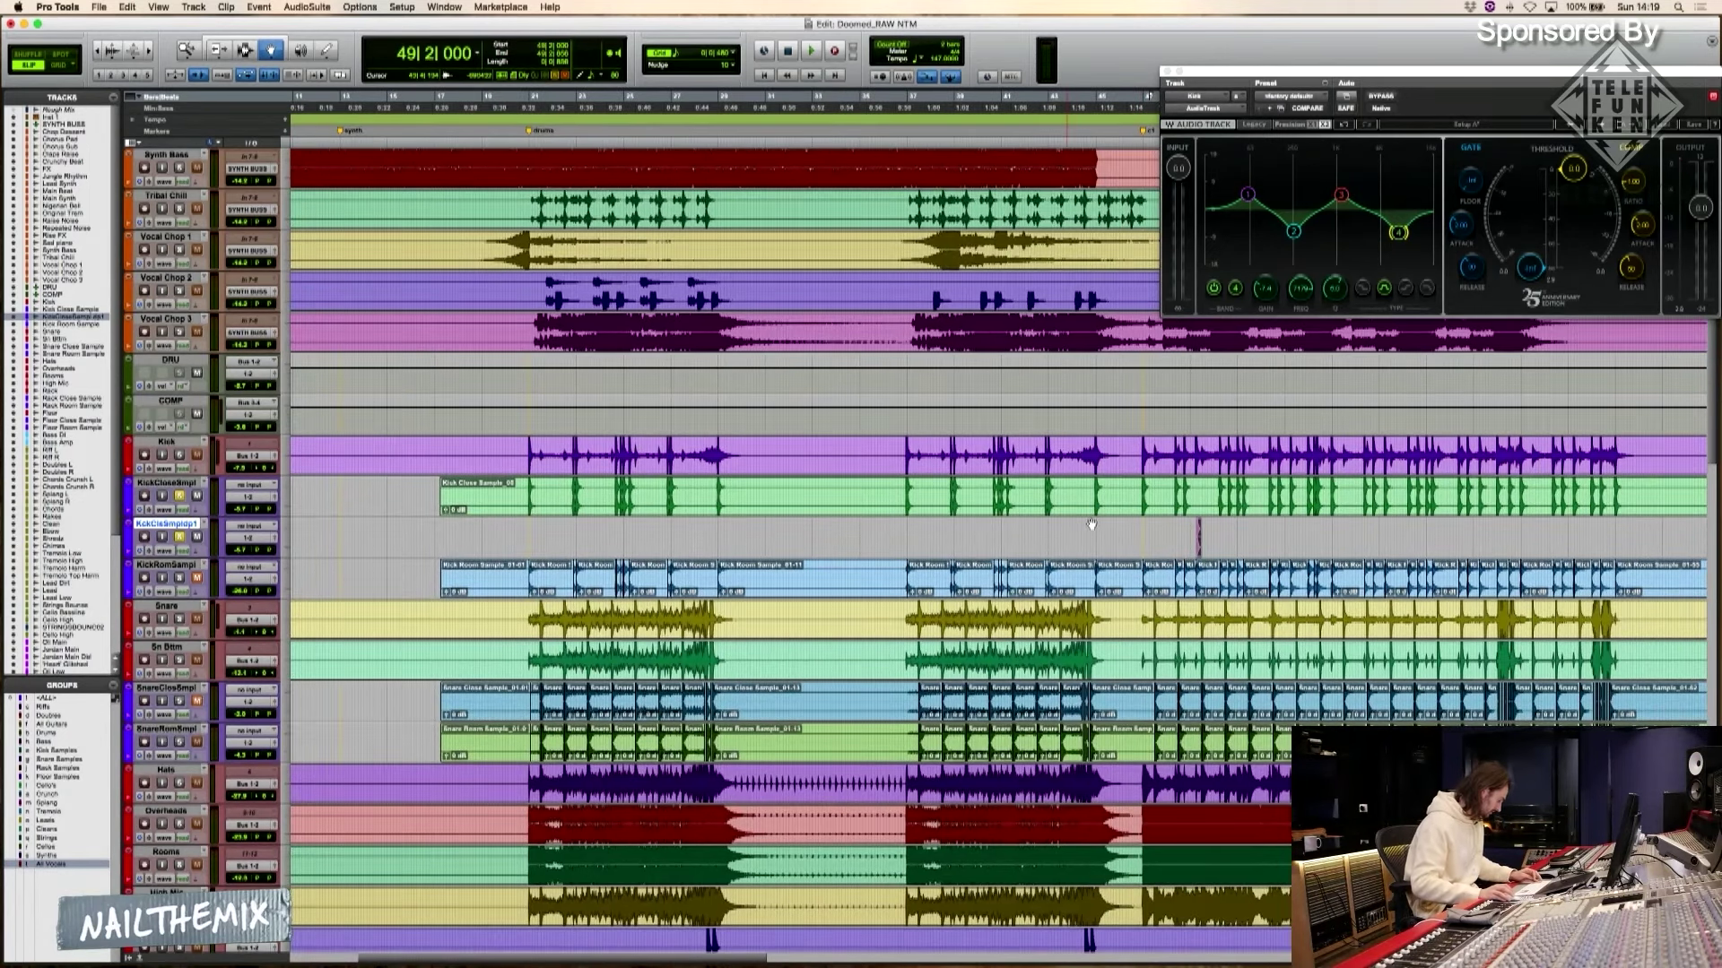
Paste the kick sample onto the duplicate track at the first two kick transients, 20|4|953 and 22|4|475
{"action": "left_click", "coordinate": [528, 492]}
{"action": "key", "text": "t"}
{"action": "key", "text": "t"}
{"action": "key", "text": "t"}
{"action": "key", "text": "t"}
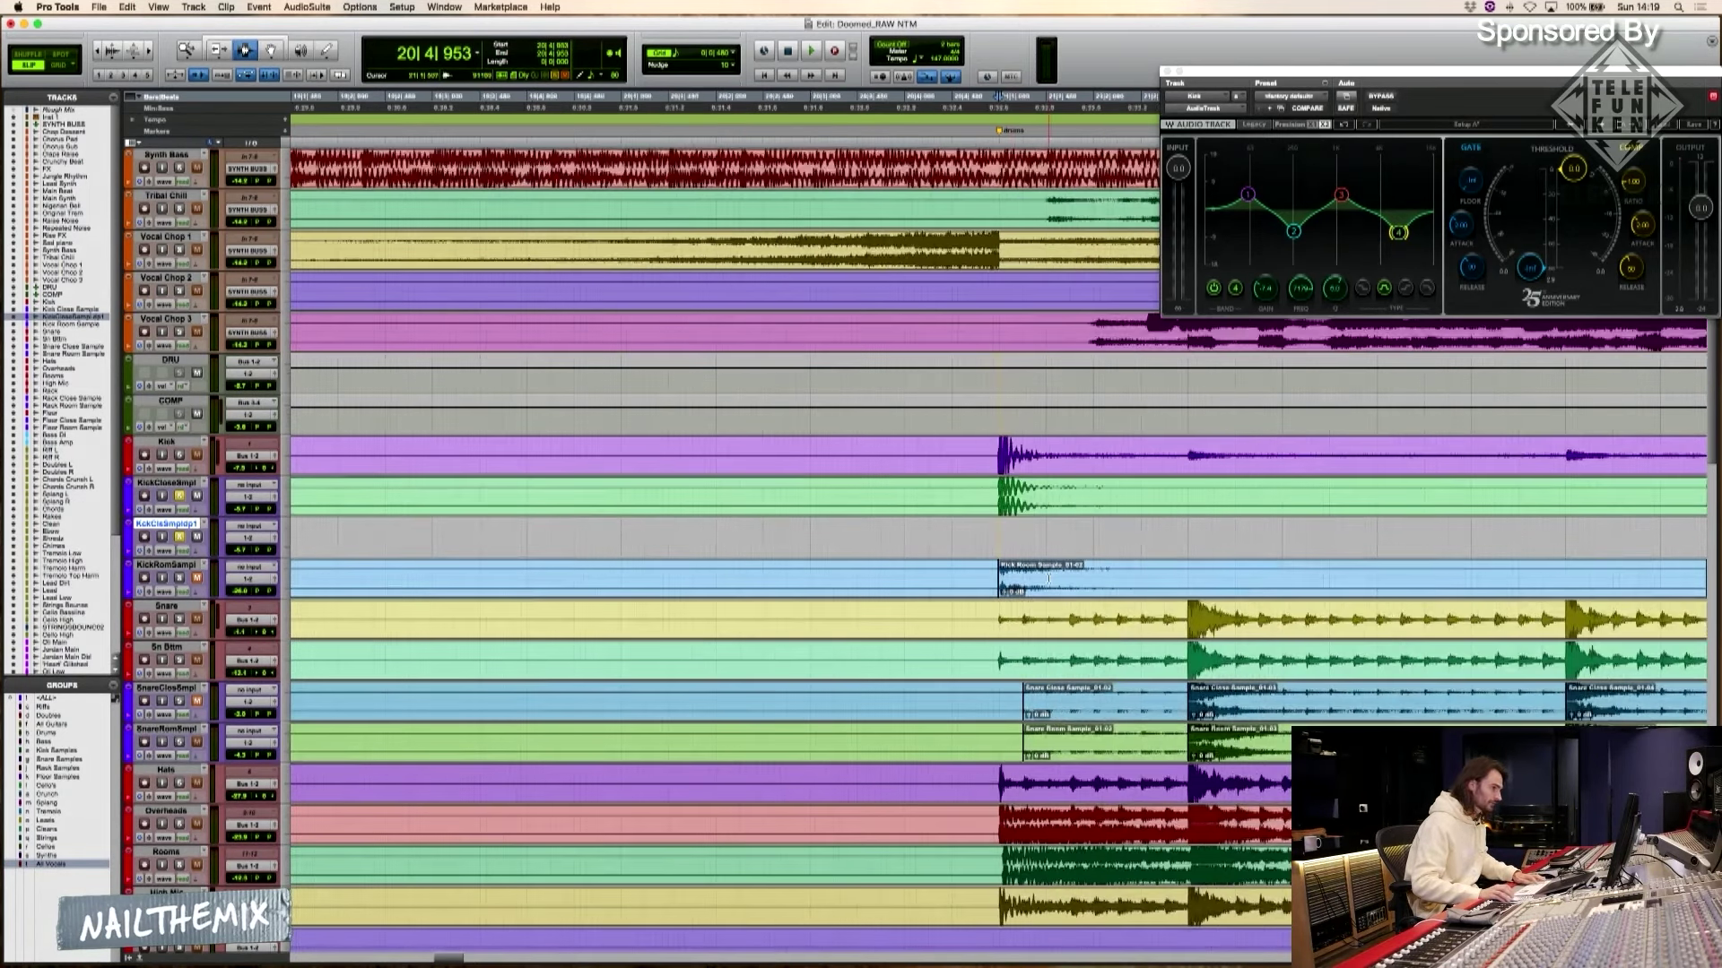
{"action": "key", "text": "semicolon"}
{"action": "key", "text": "v"}
{"action": "key", "text": "p"}
{"action": "key", "text": "Tab"}
{"action": "key", "text": "r"}
{"action": "key", "text": "r"}
{"action": "key", "text": "semicolon"}
{"action": "key", "text": "v"}
{"action": "key", "text": "semicolon"}
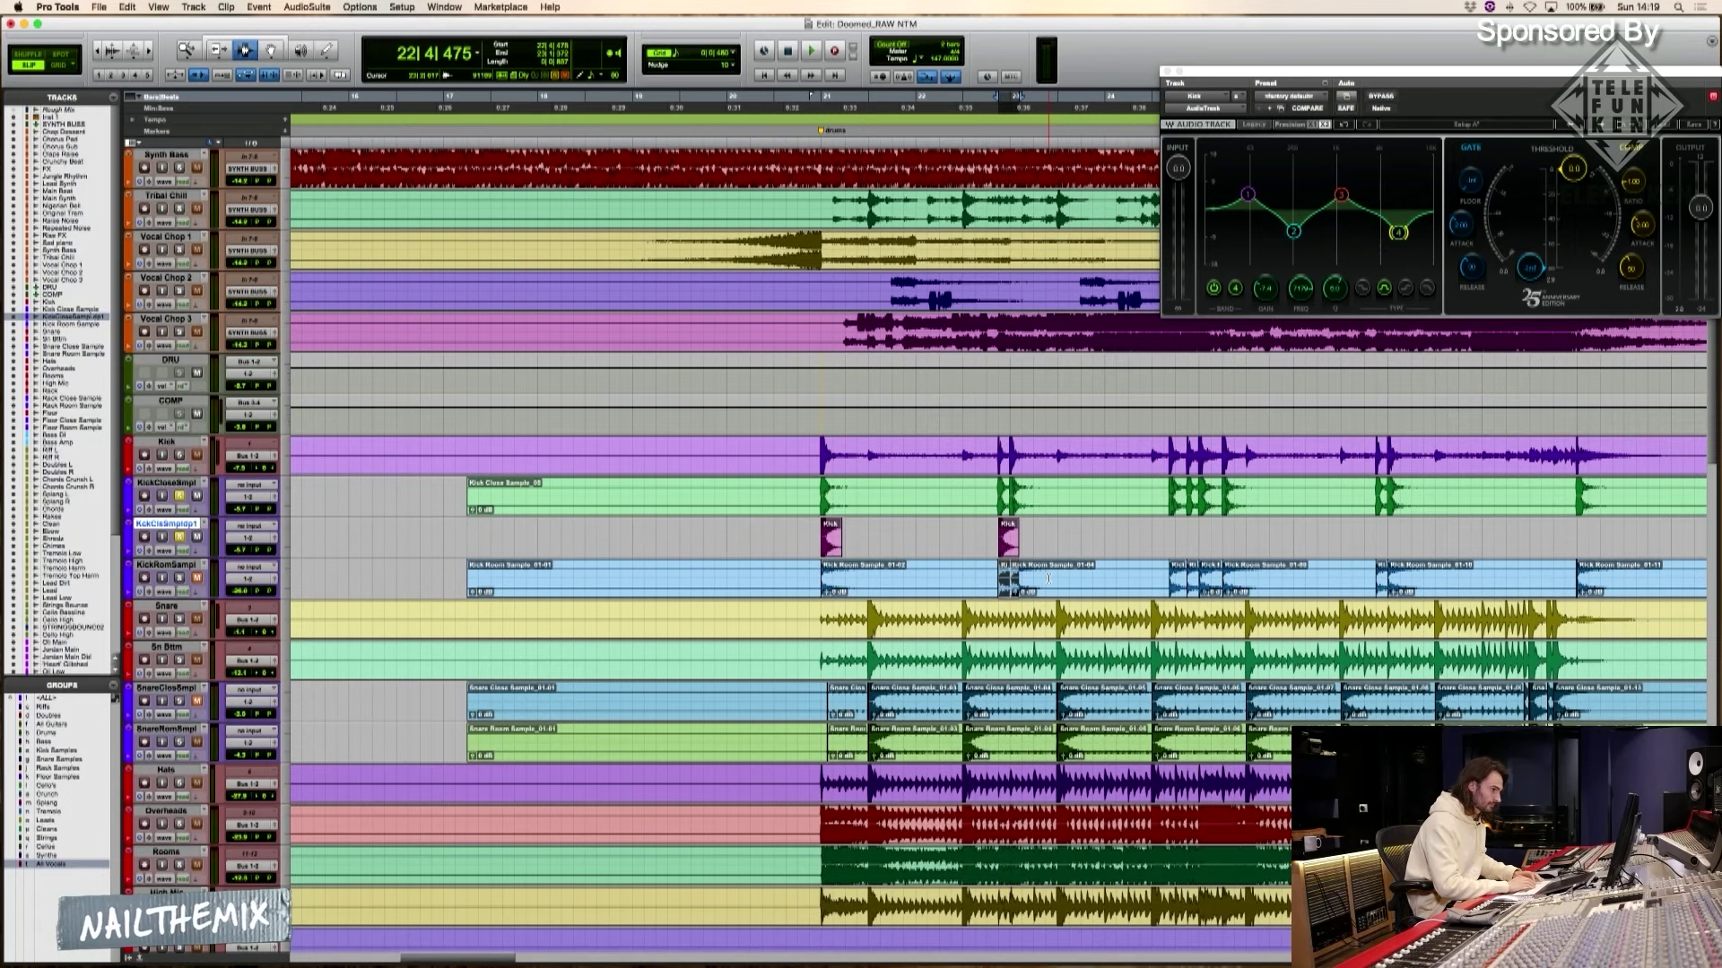
Play the session twice from 24|3|685 to check the upcoming kick hits
{"action": "key", "text": "t"}
{"action": "key", "text": "t"}
{"action": "key", "text": "super+alt+bracketleft"}
{"action": "key", "text": "super+alt+bracketleft"}
{"action": "key", "text": "super+alt+bracketleft"}
{"action": "key", "text": "super+alt+bracketleft"}
{"action": "key", "text": "super+alt+bracketright"}
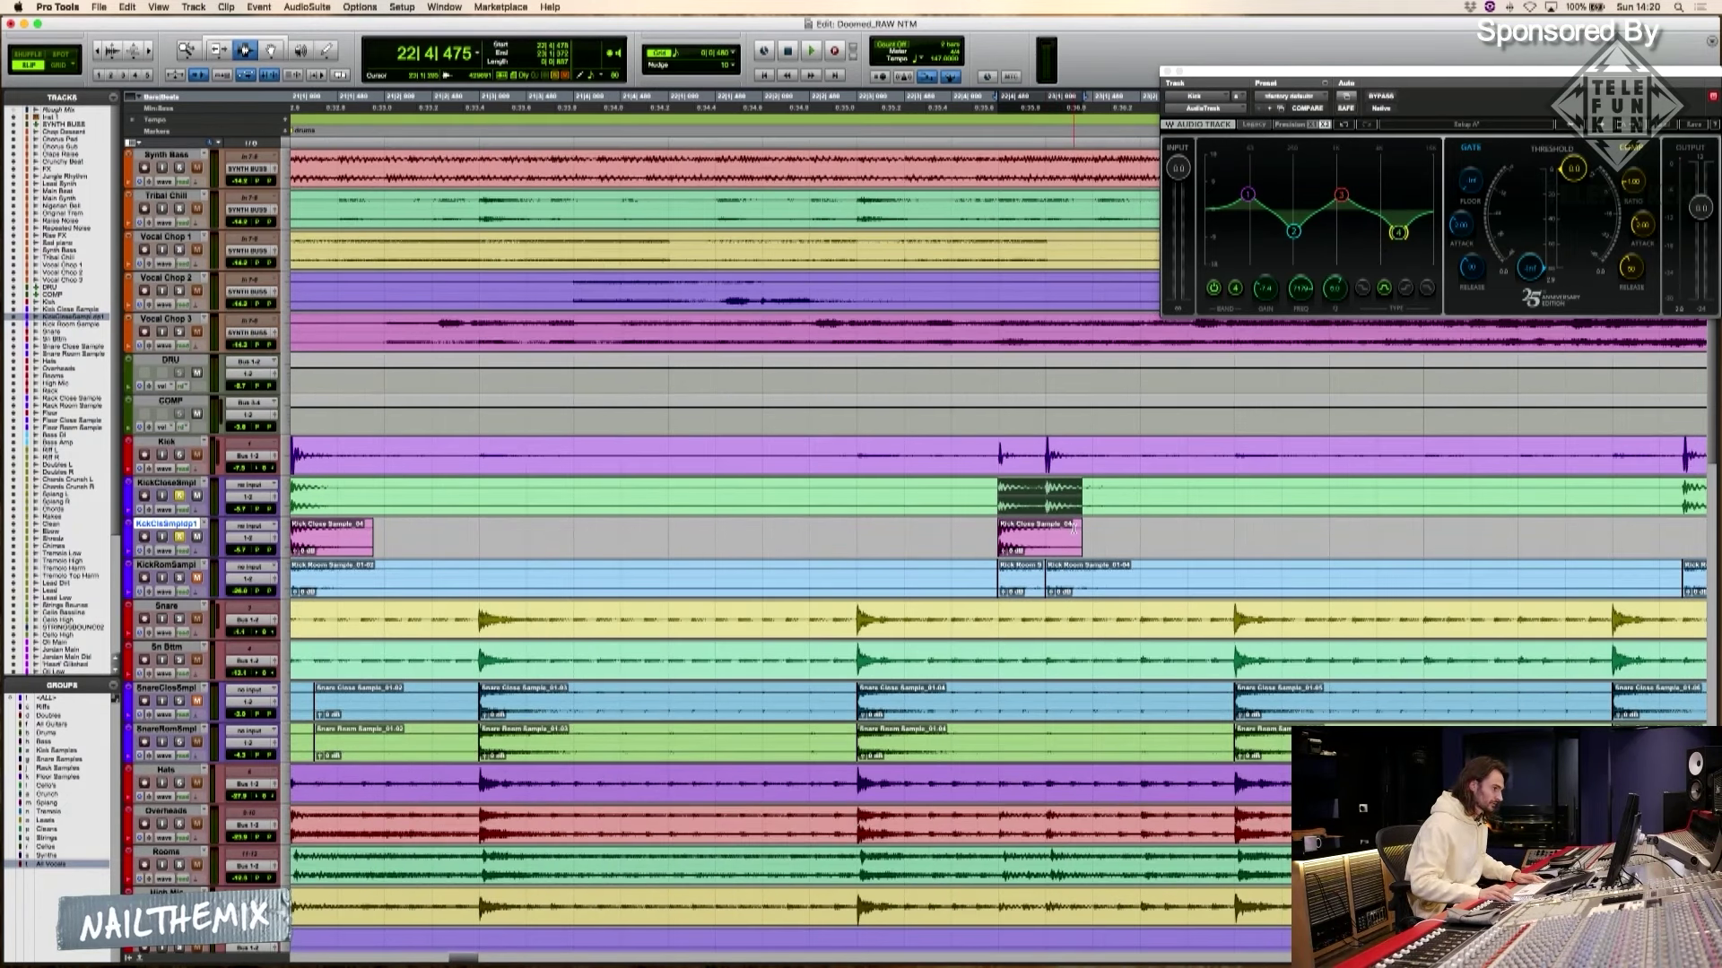
{"action": "key", "text": "r"}
{"action": "left_click", "coordinate": [932, 500]}
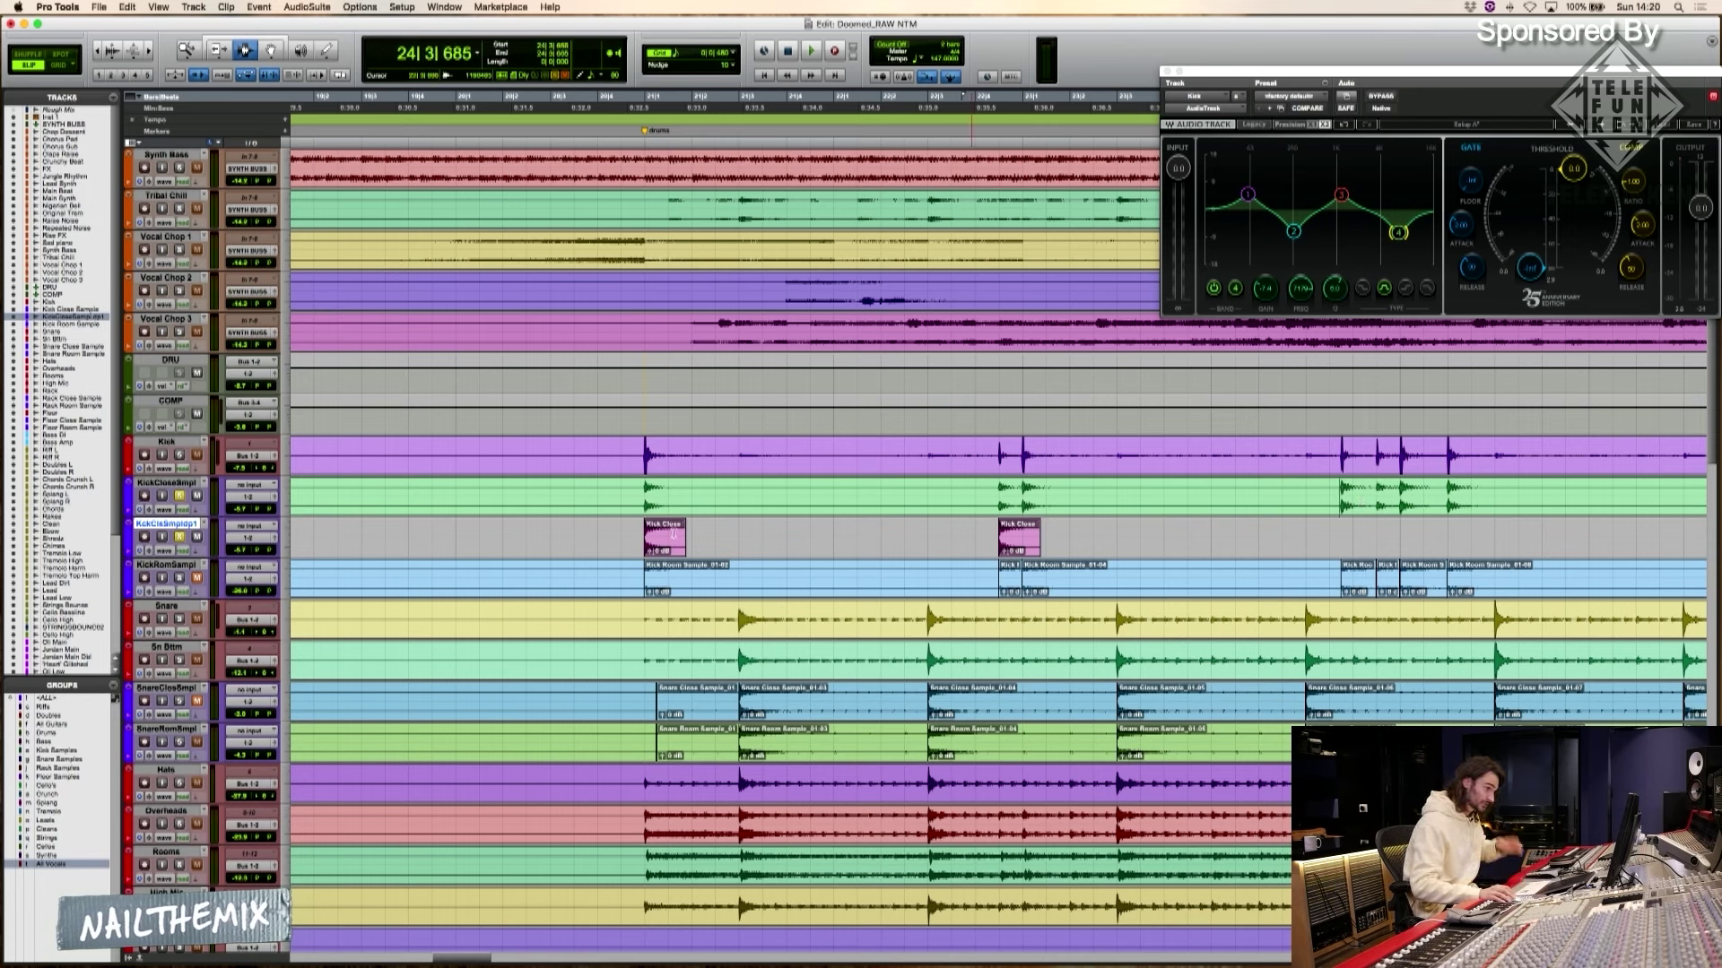
{"action": "key", "text": "space"}
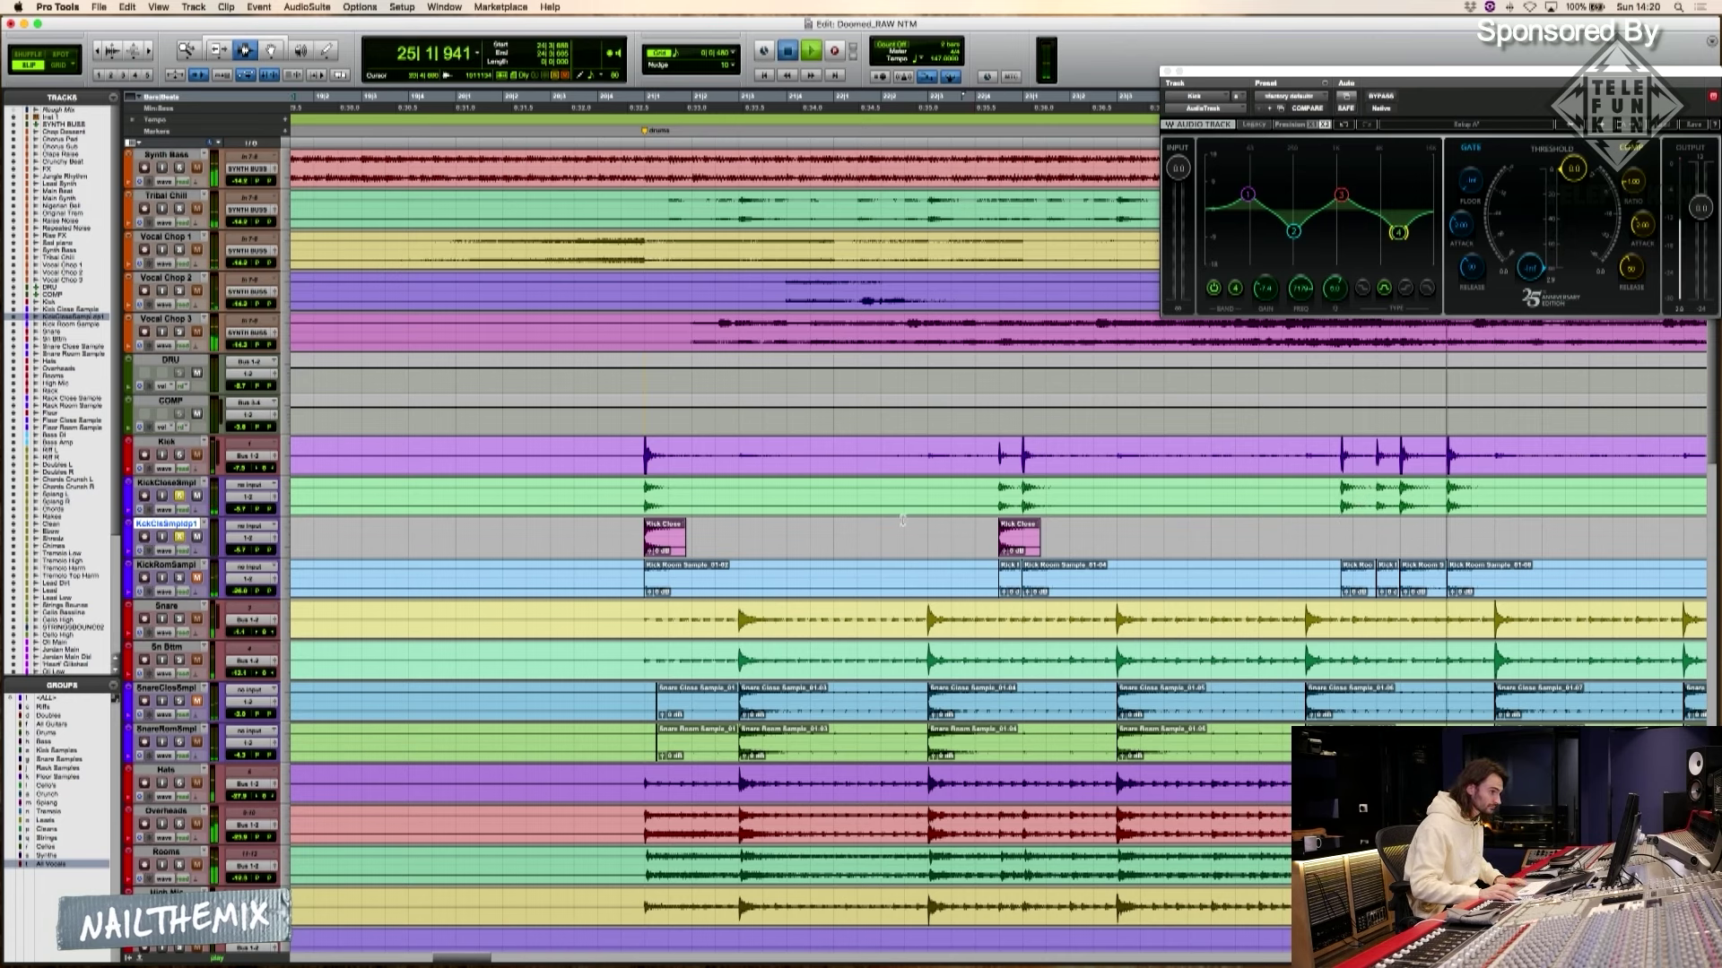
{"action": "key", "text": "space"}
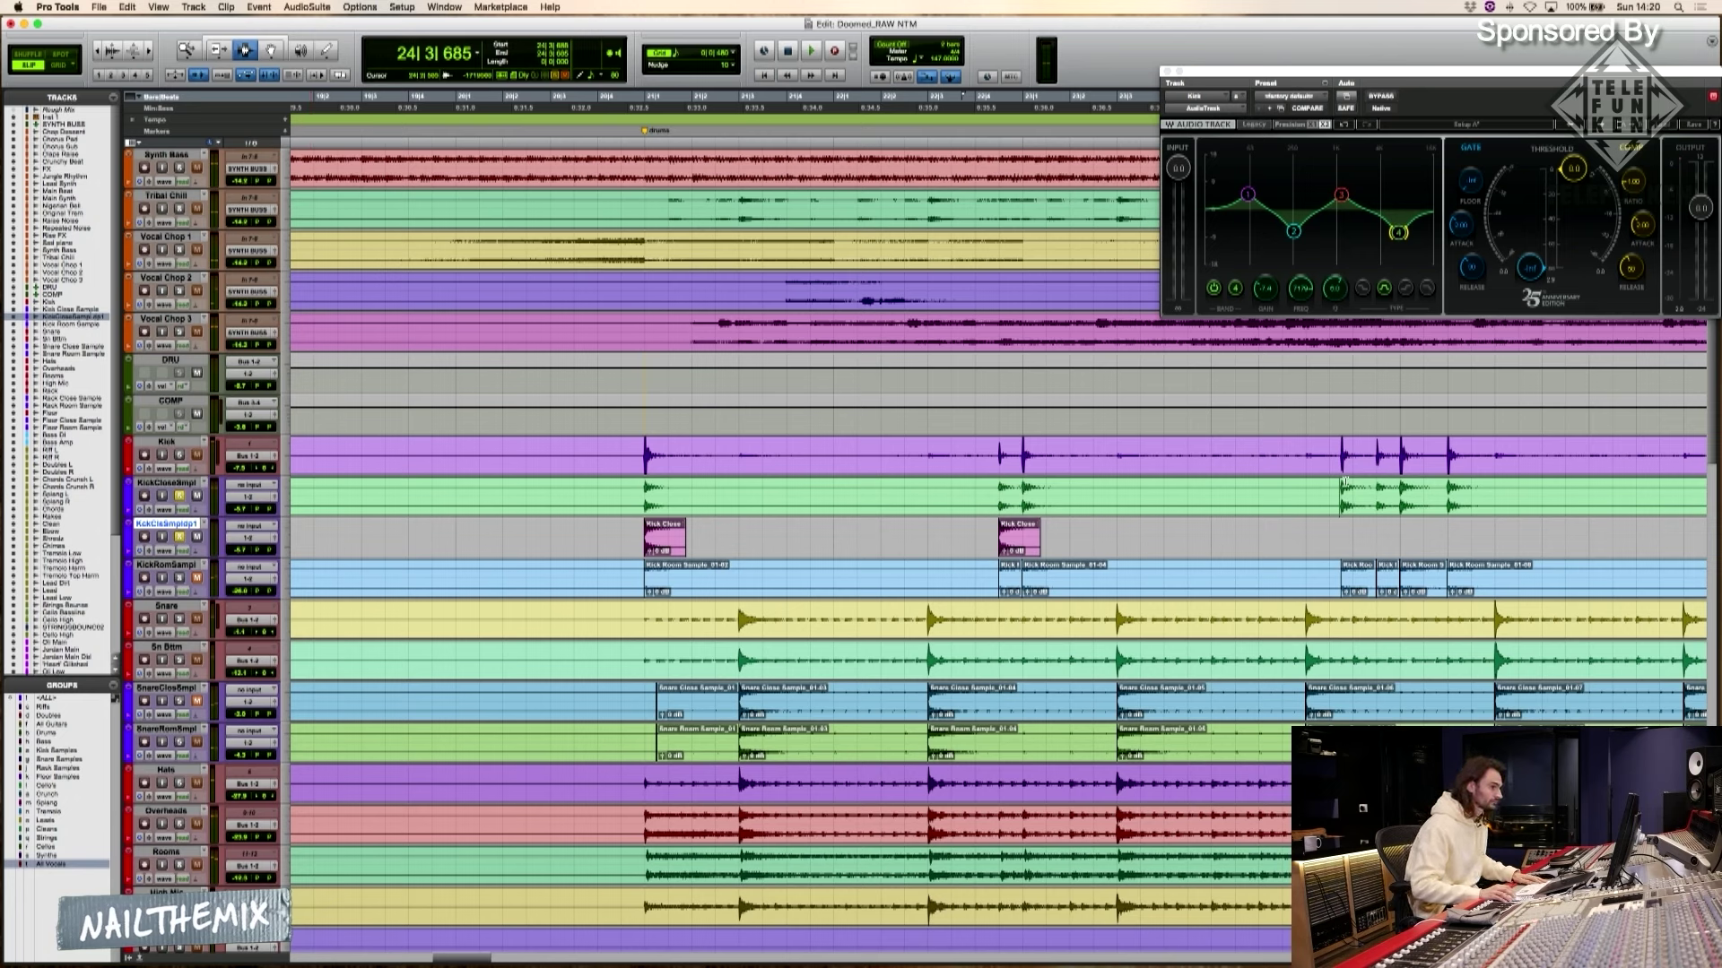
{"action": "key", "text": "space"}
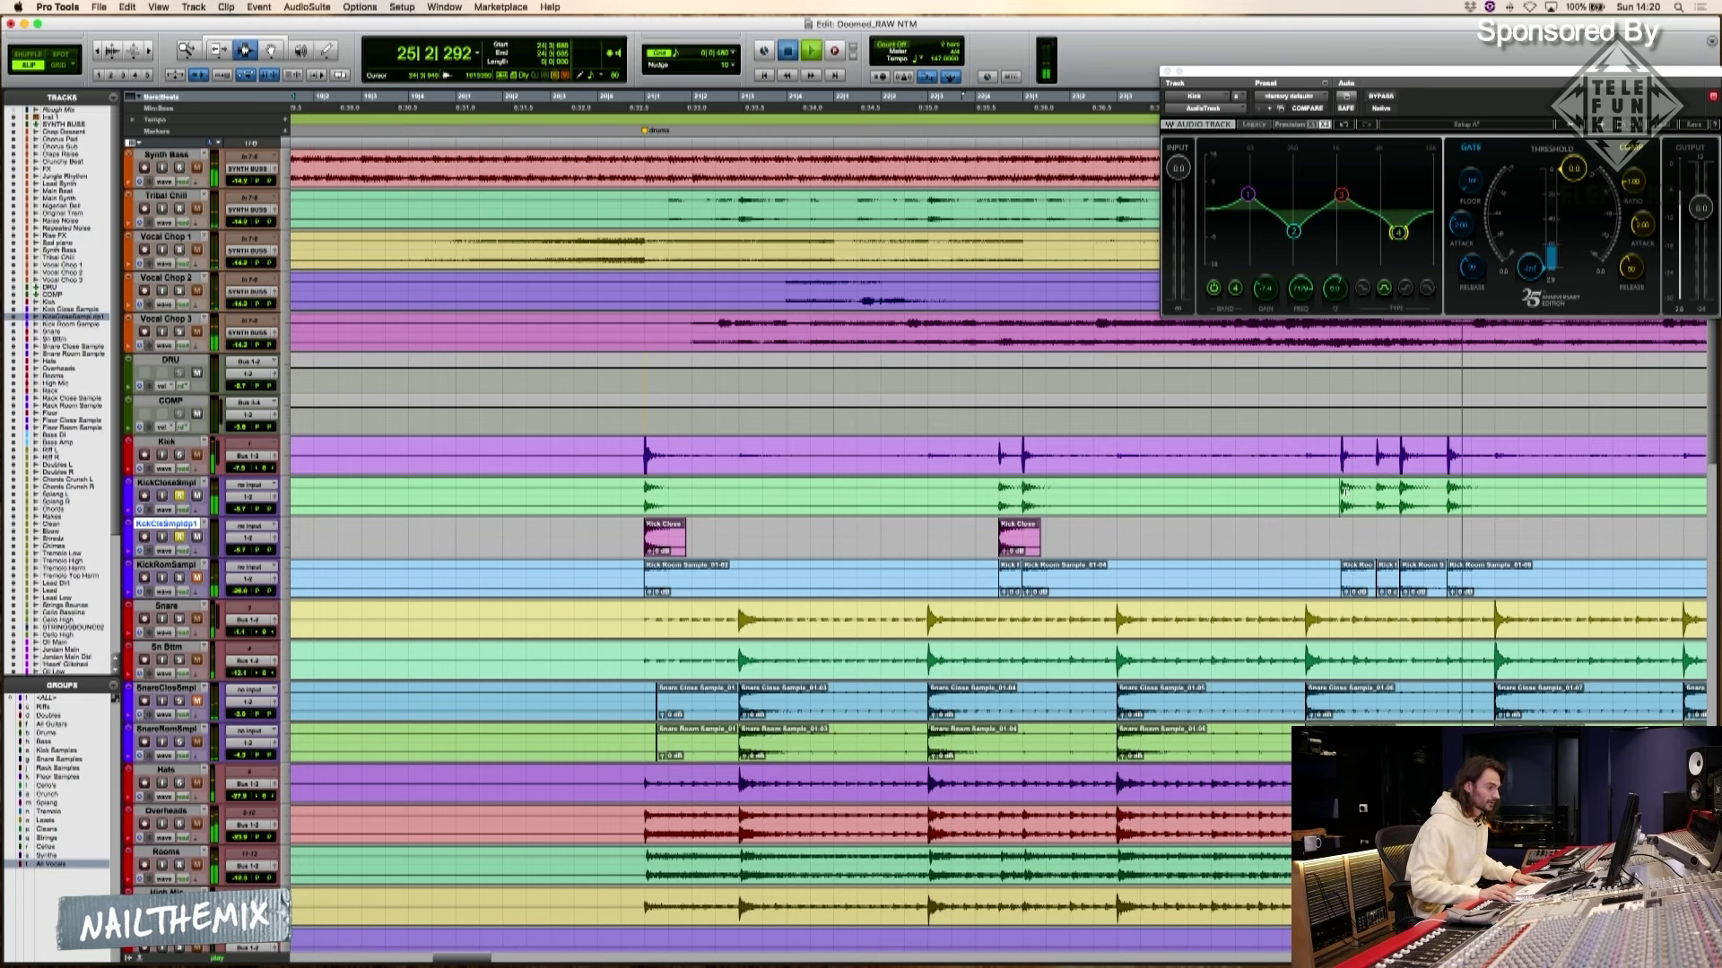
{"action": "key", "text": "space"}
Paste the kick sample at the kick transient just after 22|4|475 on the duplicate track and play it back
{"action": "left_click", "coordinate": [1331, 476]}
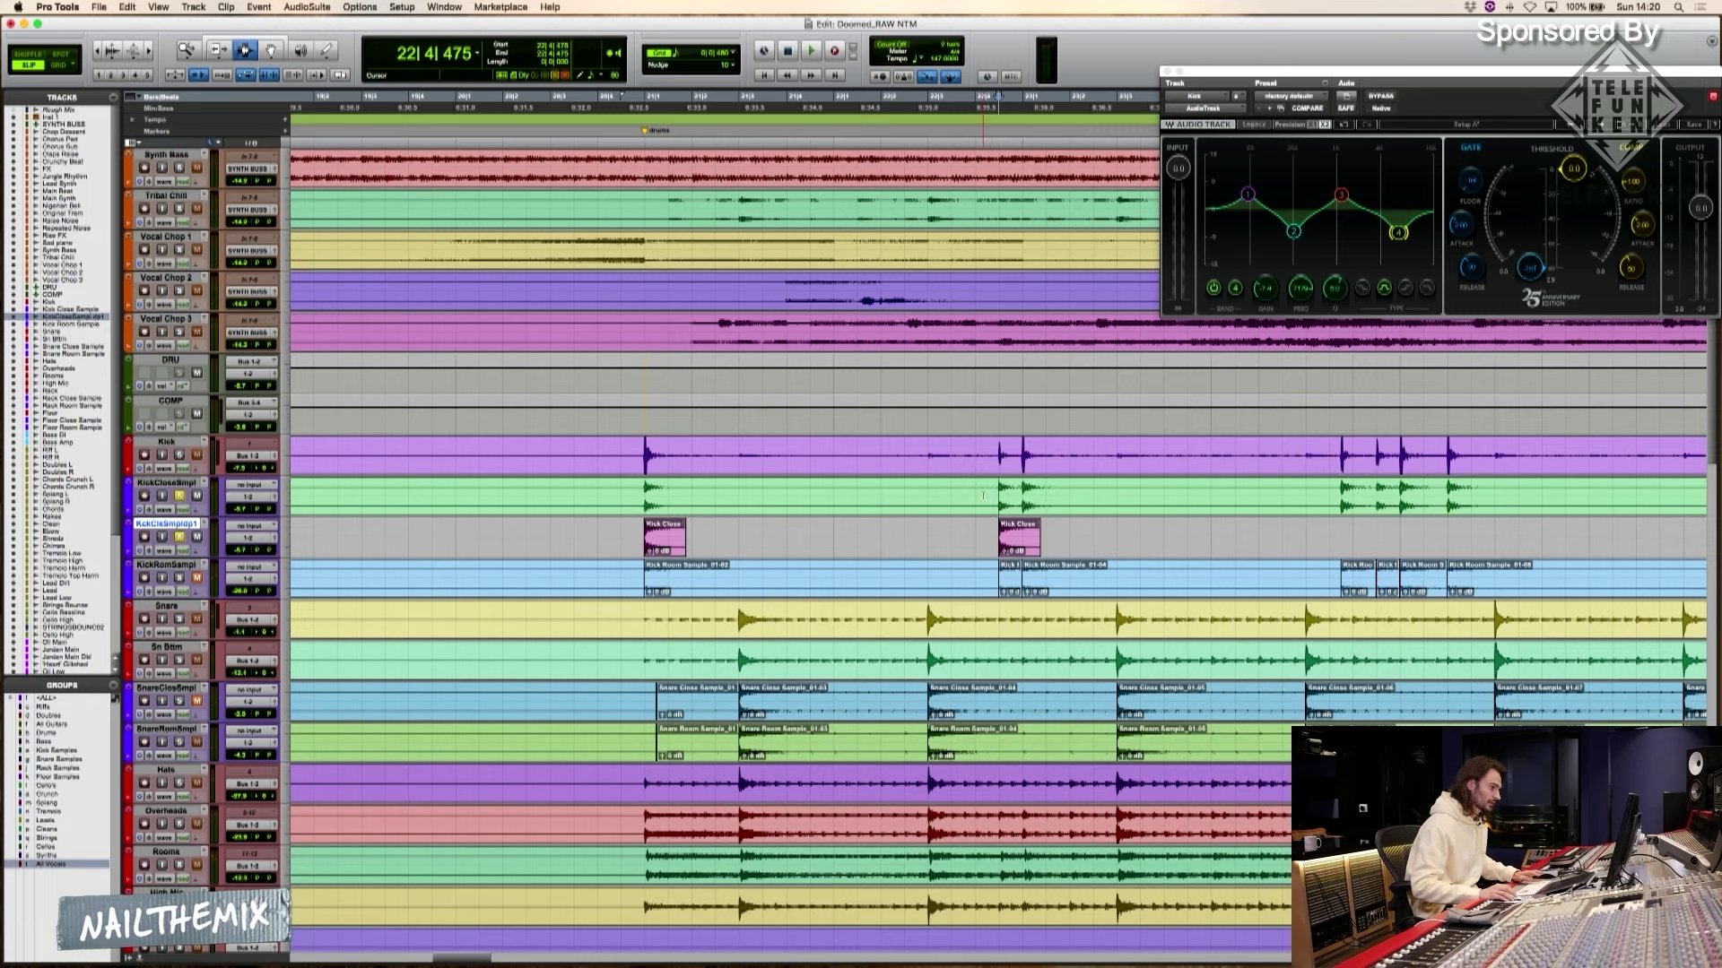
{"action": "key", "text": "semicolon"}
{"action": "key", "text": "v"}
{"action": "key", "text": "p"}
{"action": "key", "text": "space"}
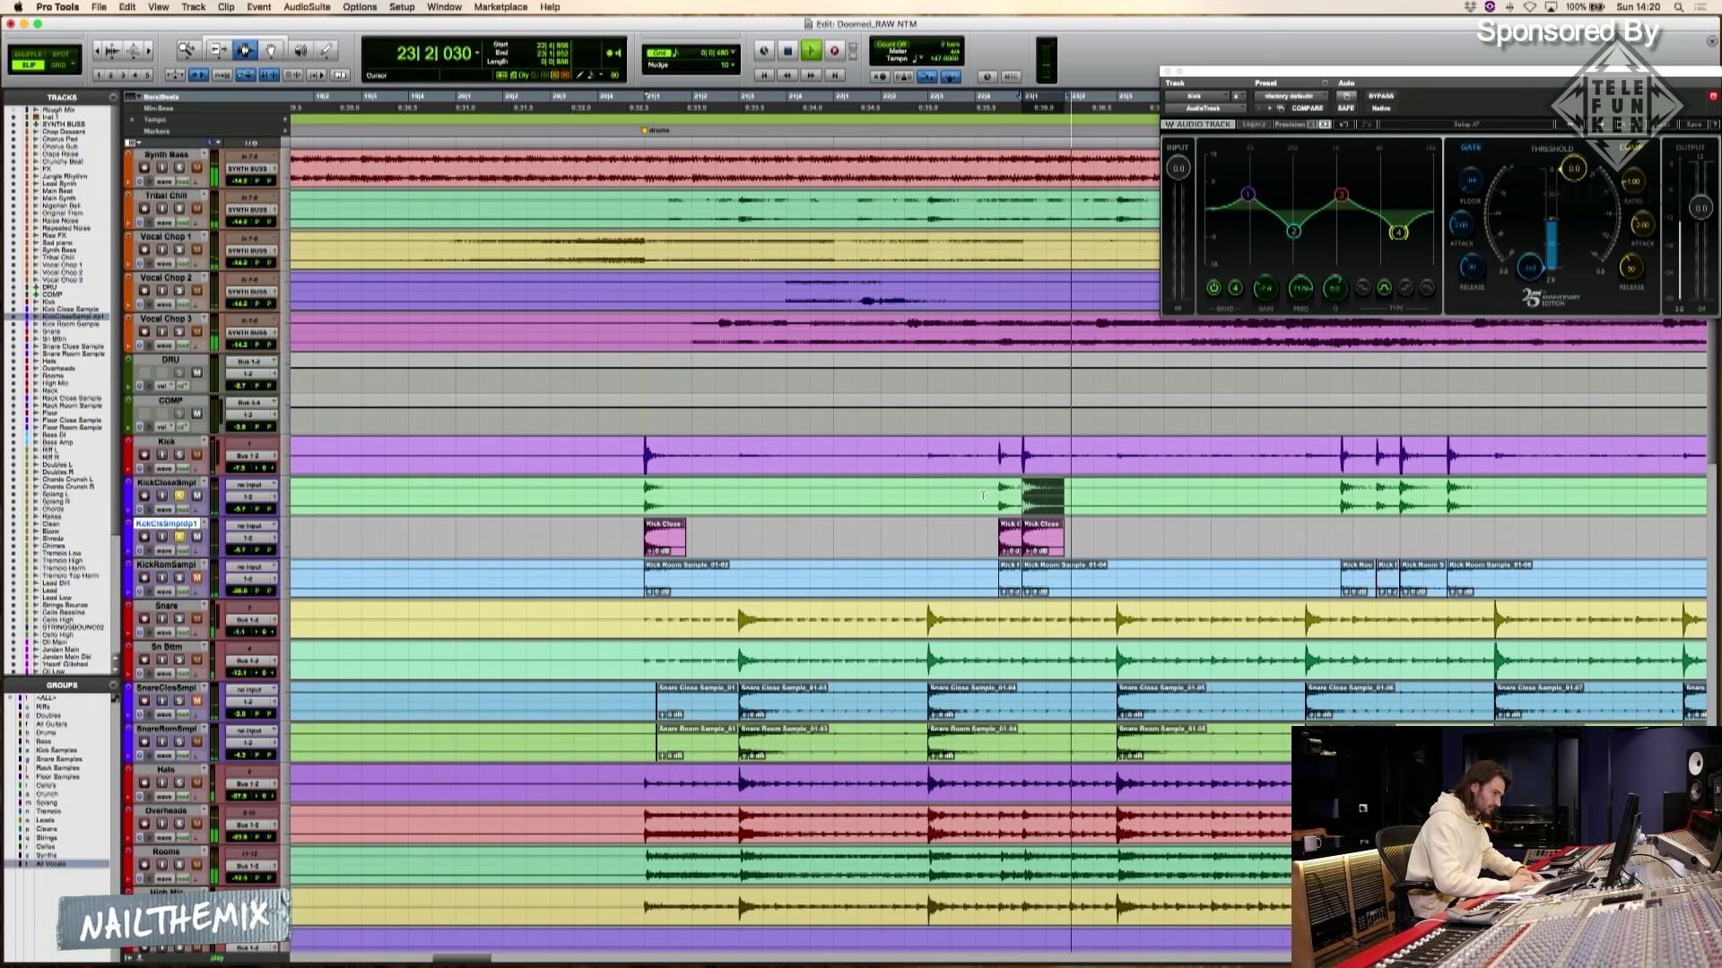
{"action": "key", "text": "space"}
{"action": "left_click", "coordinate": [1086, 500]}
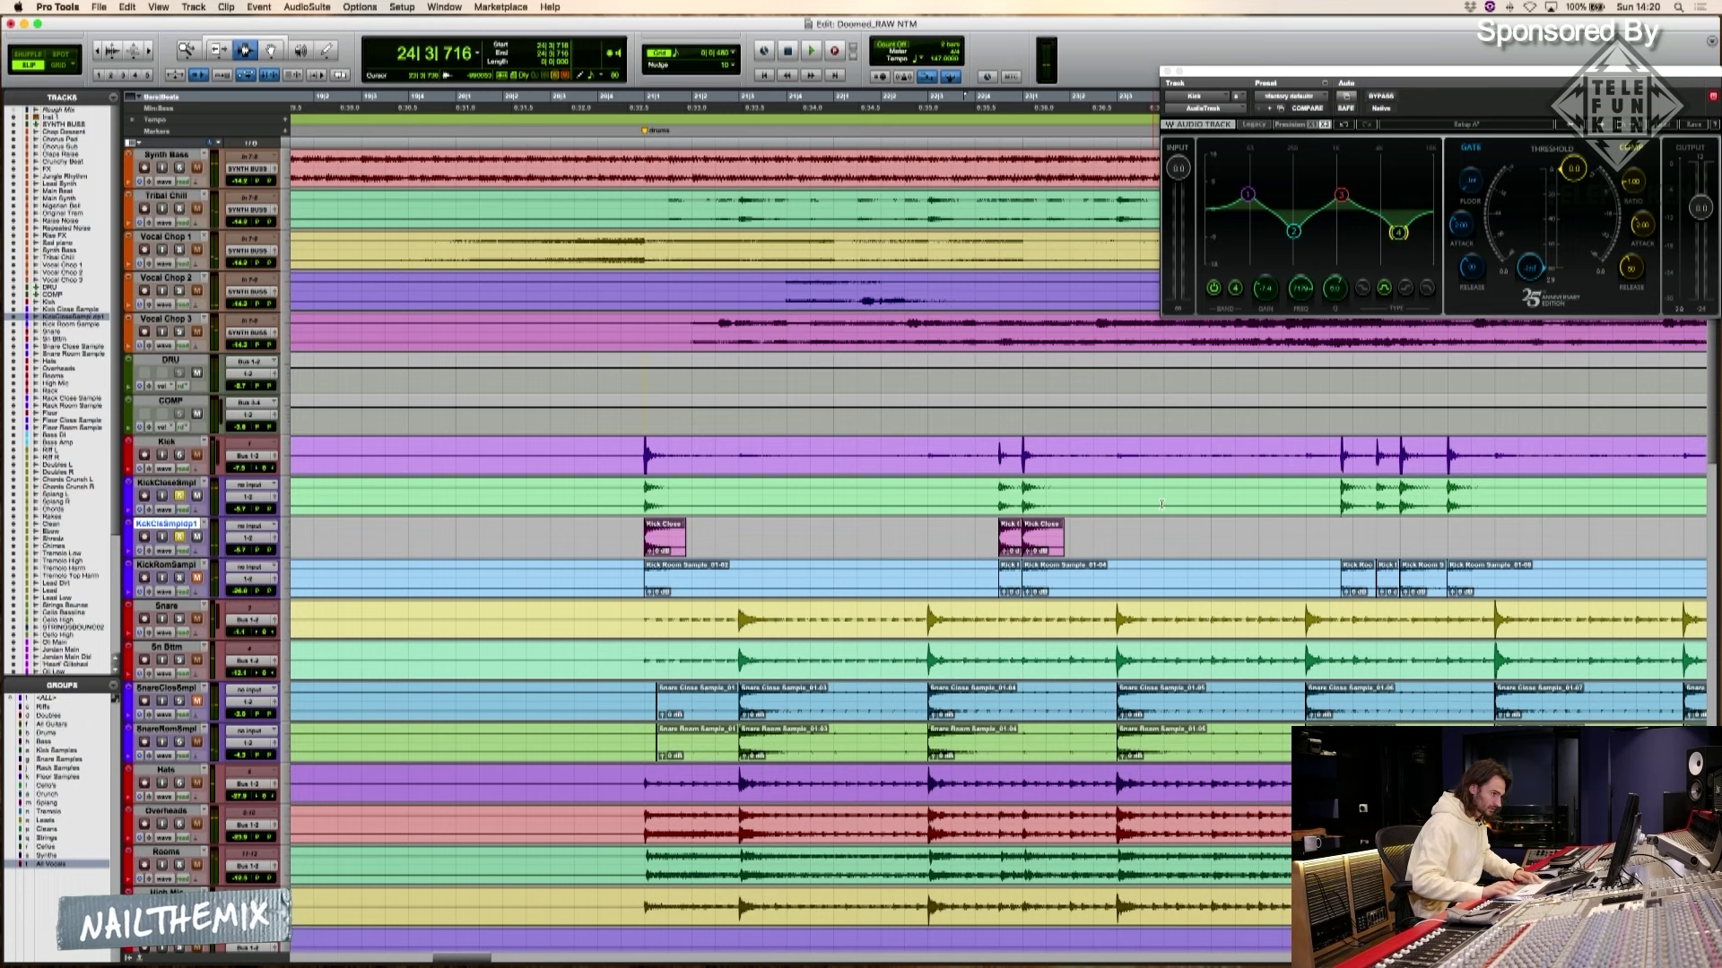
Paste the kick sample on the duplicate track at each KickCloseSmpl transient from bar 24 through 26|4|477
{"action": "key", "text": "semicolon"}
{"action": "key", "text": "v"}
{"action": "key", "text": "p"}
{"action": "key", "text": "Tab"}
{"action": "key", "text": "semicolon"}
{"action": "key", "text": "v"}
{"action": "key", "text": "p"}
{"action": "key", "text": "Tab"}
{"action": "key", "text": "semicolon"}
{"action": "key", "text": "v"}
{"action": "key", "text": "p"}
{"action": "key", "text": "Tab"}
{"action": "key", "text": "semicolon"}
{"action": "key", "text": "v"}
{"action": "key", "text": "p"}
{"action": "key", "text": "Tab"}
{"action": "key", "text": "semicolon"}
{"action": "key", "text": "v"}
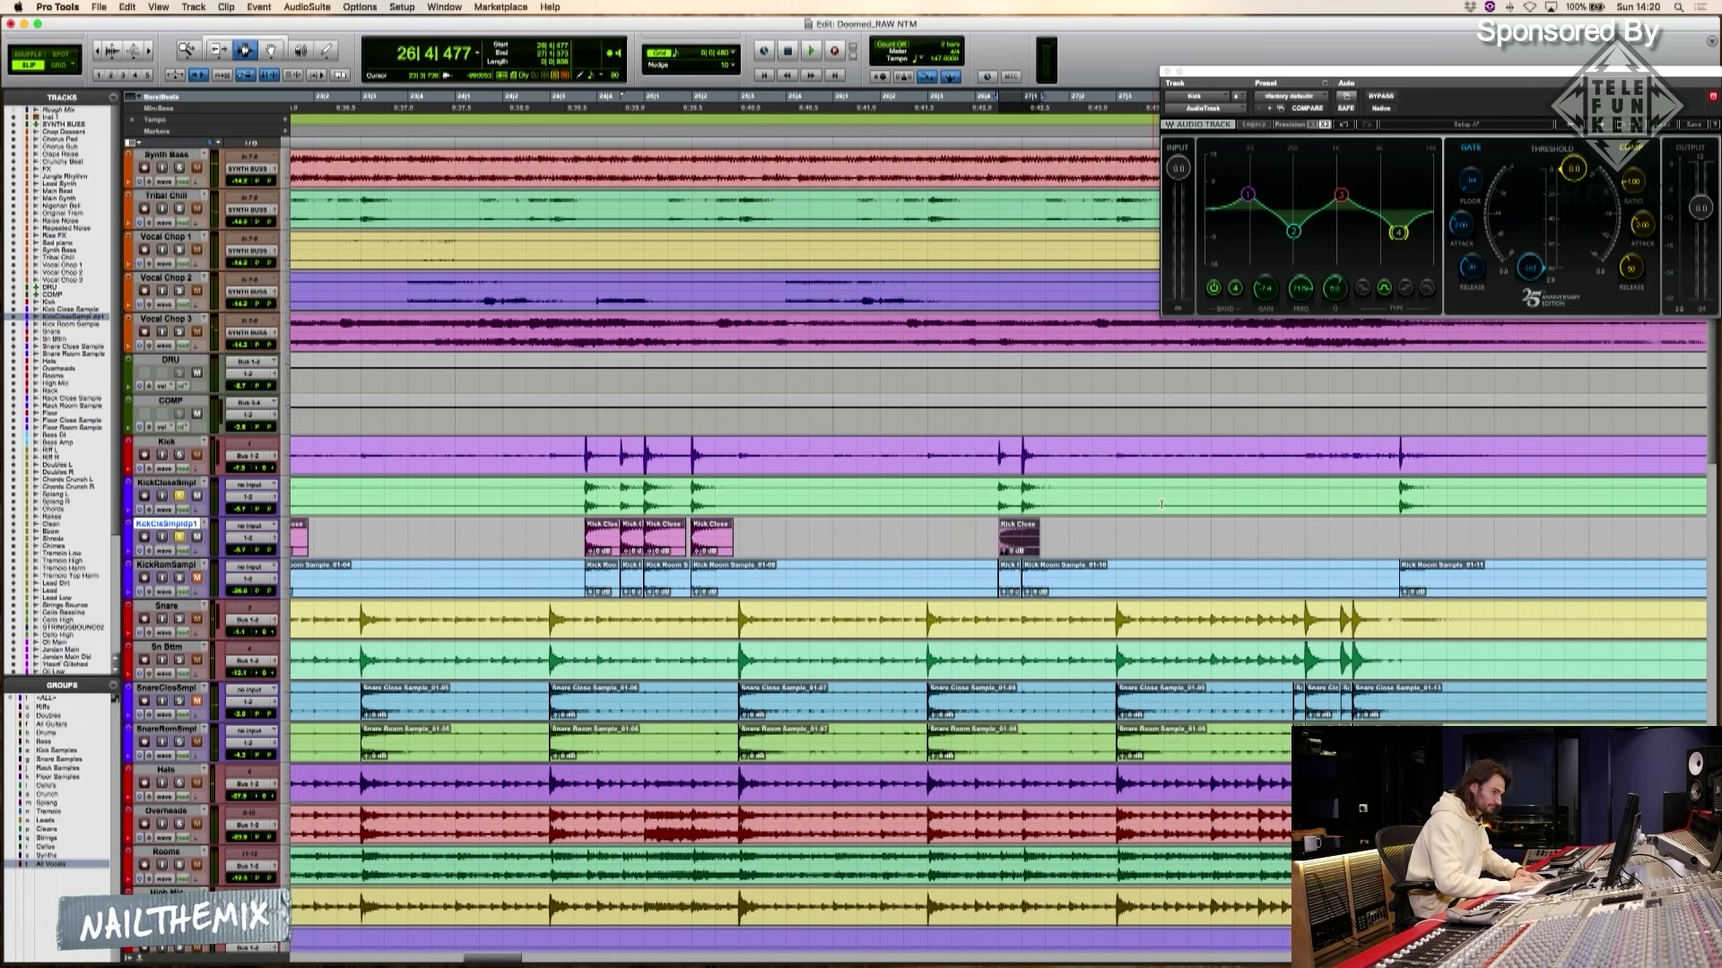
Continue pasting the kick sample on the duplicate track at each following kick transient through 48|2|478
{"action": "key", "text": "Tab"}
{"action": "key", "text": "shift+Tab"}
{"action": "key", "text": "ctrl+v"}
{"action": "key", "text": "Tab"}
{"action": "key", "text": "shift+Tab"}
{"action": "key", "text": "ctrl+v"}
{"action": "key", "text": "Tab"}
{"action": "key", "text": "shift+Tab"}
{"action": "key", "text": "ctrl+v"}
{"action": "key", "text": "Tab"}
{"action": "key", "text": "shift+Tab"}
{"action": "key", "text": "ctrl+v"}
{"action": "key", "text": "Tab"}
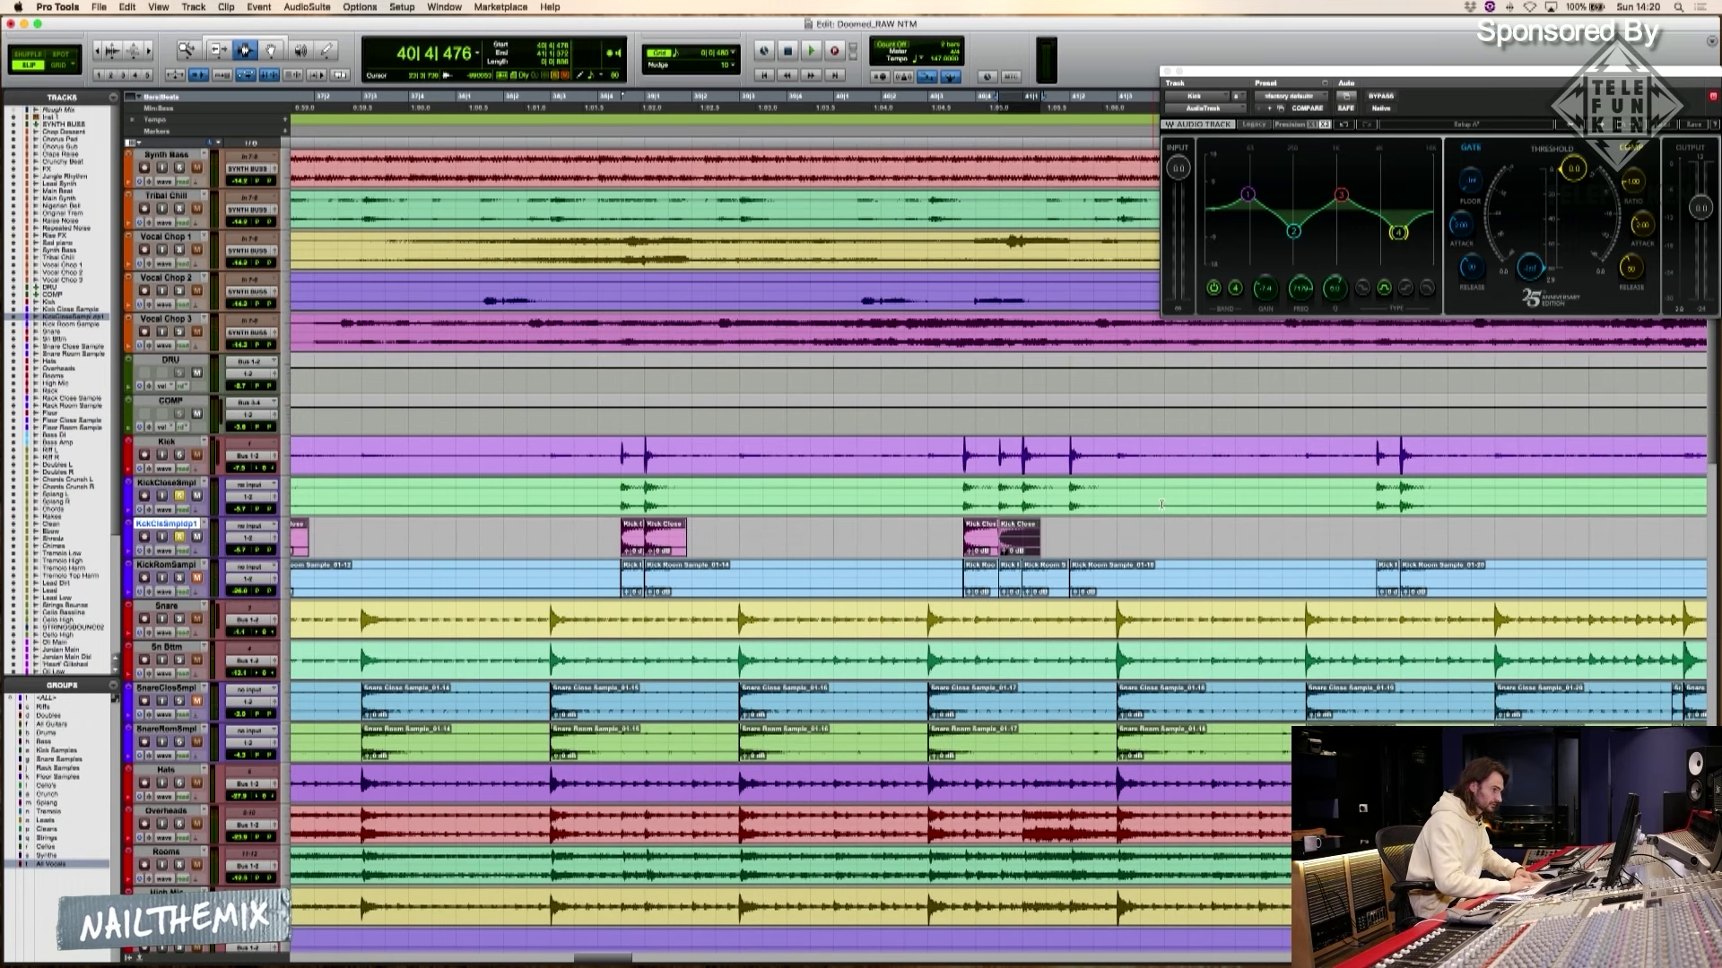
{"action": "key", "text": "Tab"}
{"action": "key", "text": "shift+Tab"}
{"action": "key", "text": "ctrl+v"}
{"action": "key", "text": "Tab"}
{"action": "key", "text": "shift+Tab"}
{"action": "key", "text": "ctrl+v"}
{"action": "key", "text": "Tab"}
{"action": "key", "text": "shift+Tab"}
{"action": "key", "text": "ctrl+v"}
{"action": "key", "text": "Tab"}
{"action": "key", "text": "shift+Tab"}
{"action": "key", "text": "ctrl+v"}
{"action": "key", "text": "Tab"}
{"action": "key", "text": "shift+Tab"}
{"action": "key", "text": "ctrl+v"}
{"action": "key", "text": "Tab"}
{"action": "key", "text": "shift+Tab"}
{"action": "key", "text": "ctrl+v"}
{"action": "key", "text": "Tab"}
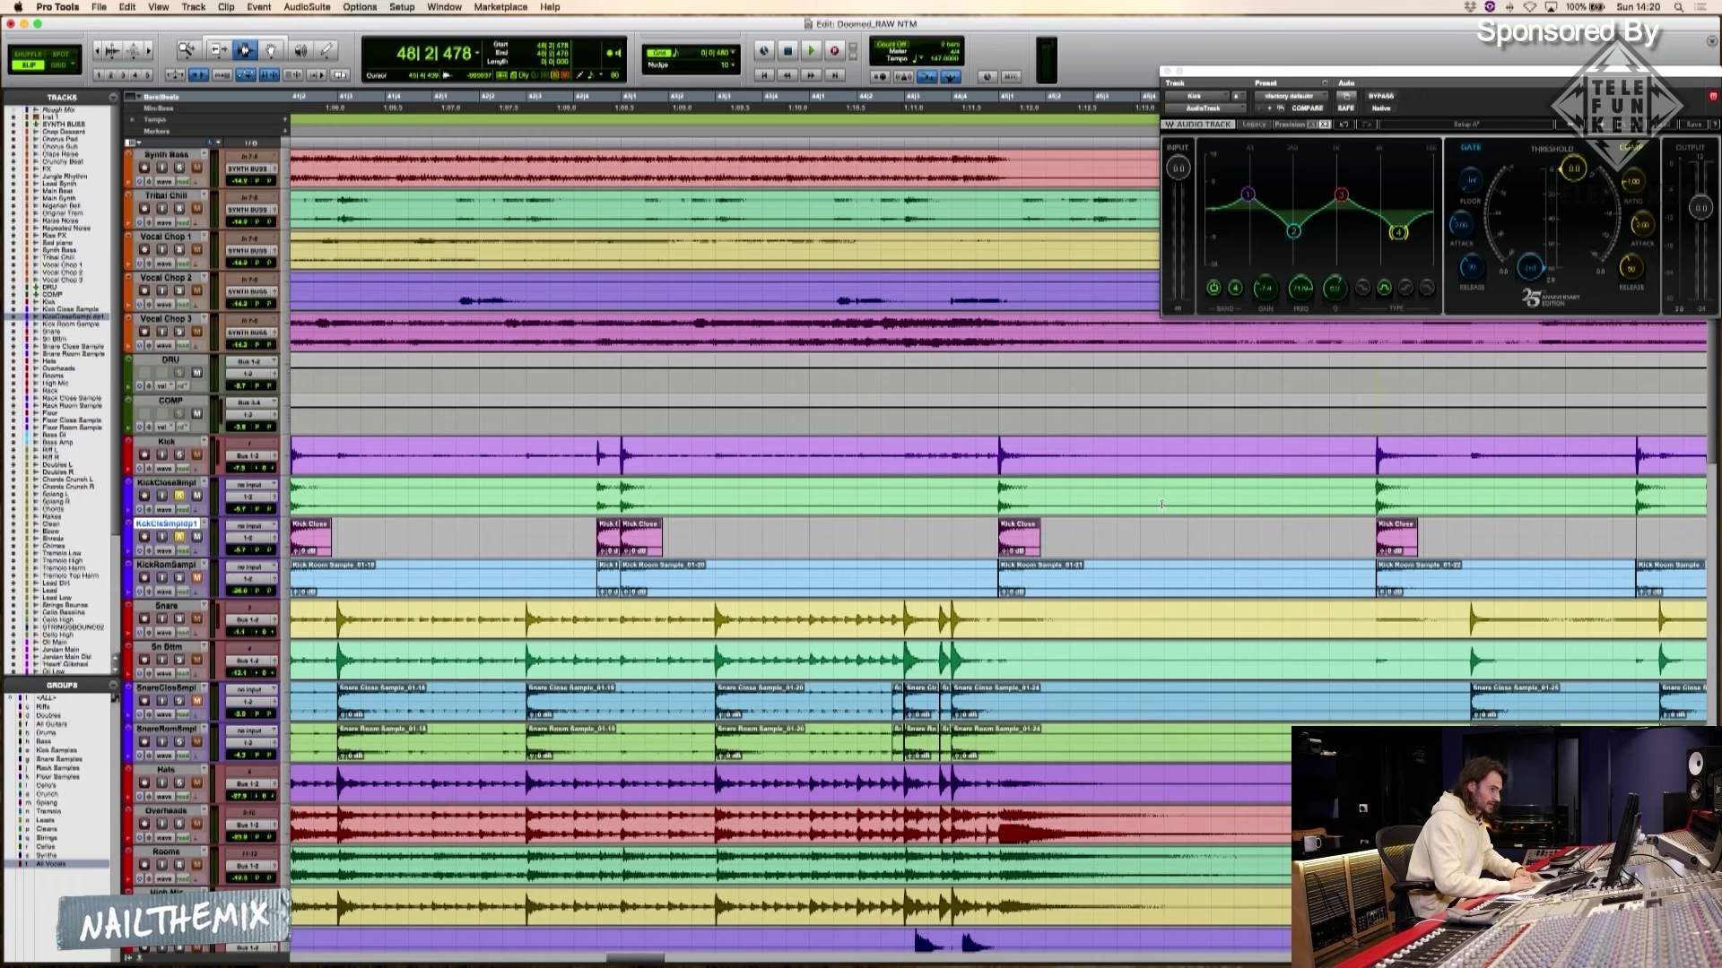
Paste the kick sample on the duplicate track at every kick transient after 48|2|478 through 54|4|956
{"action": "key", "text": "shift+Tab"}
{"action": "key", "text": "ctrl+v"}
{"action": "key", "text": "Tab"}
{"action": "key", "text": "shift+Tab"}
{"action": "key", "text": "ctrl+v"}
{"action": "key", "text": "Tab"}
{"action": "key", "text": "shift+Tab"}
{"action": "key", "text": "ctrl+v"}
{"action": "key", "text": "Tab"}
{"action": "key", "text": "shift+Tab"}
{"action": "key", "text": "ctrl+v"}
{"action": "key", "text": "Tab"}
{"action": "key", "text": "shift+Tab"}
{"action": "key", "text": "ctrl+v"}
{"action": "key", "text": "Tab"}
{"action": "key", "text": "shift+Tab"}
{"action": "key", "text": "ctrl+v"}
{"action": "key", "text": "Tab"}
{"action": "key", "text": "shift+Tab"}
{"action": "key", "text": "ctrl+v"}
{"action": "key", "text": "Tab"}
{"action": "key", "text": "shift+Tab"}
{"action": "key", "text": "ctrl+v"}
{"action": "key", "text": "Tab"}
{"action": "key", "text": "shift+Tab"}
{"action": "key", "text": "ctrl+v"}
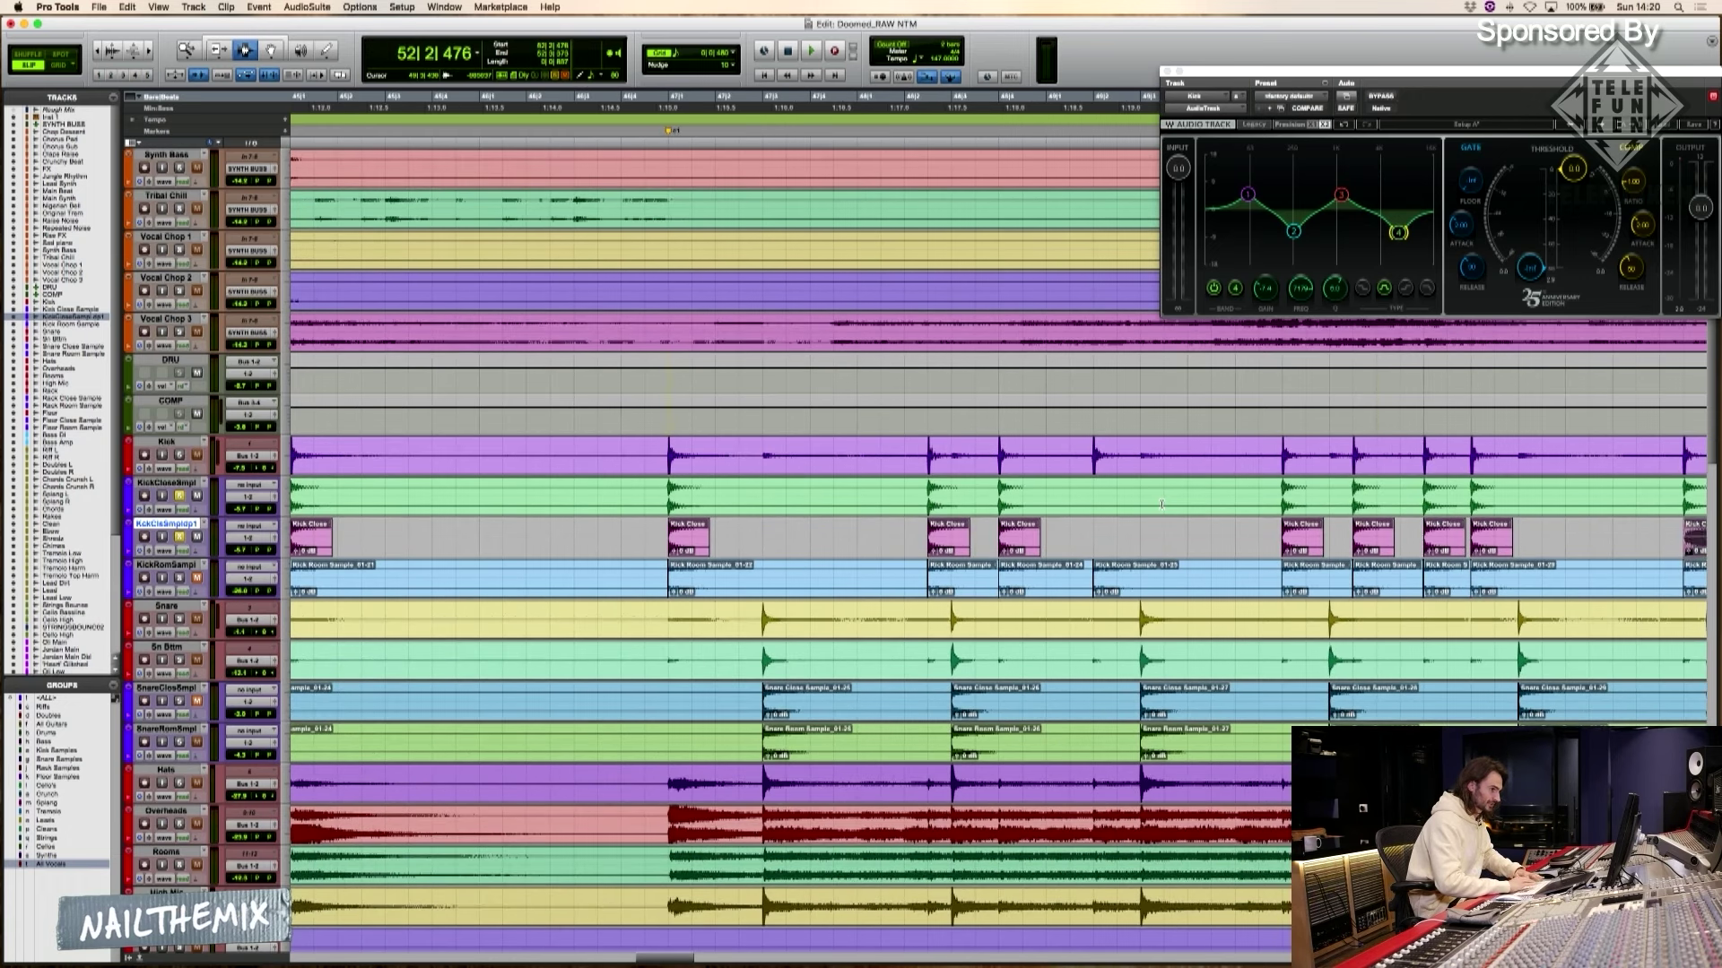
{"action": "key", "text": "Tab"}
{"action": "key", "text": "shift+Tab"}
{"action": "key", "text": "ctrl+v"}
{"action": "key", "text": "Tab"}
{"action": "key", "text": "shift+Tab"}
{"action": "key", "text": "ctrl+v"}
{"action": "key", "text": "Tab"}
{"action": "key", "text": "shift+Tab"}
{"action": "key", "text": "ctrl+v"}
{"action": "key", "text": "Tab"}
{"action": "key", "text": "shift+Tab"}
{"action": "key", "text": "ctrl+v"}
{"action": "key", "text": "Tab"}
{"action": "key", "text": "shift+Tab"}
{"action": "key", "text": "ctrl+v"}
{"action": "key", "text": "Tab"}
{"action": "key", "text": "shift+Tab"}
{"action": "key", "text": "ctrl+v"}
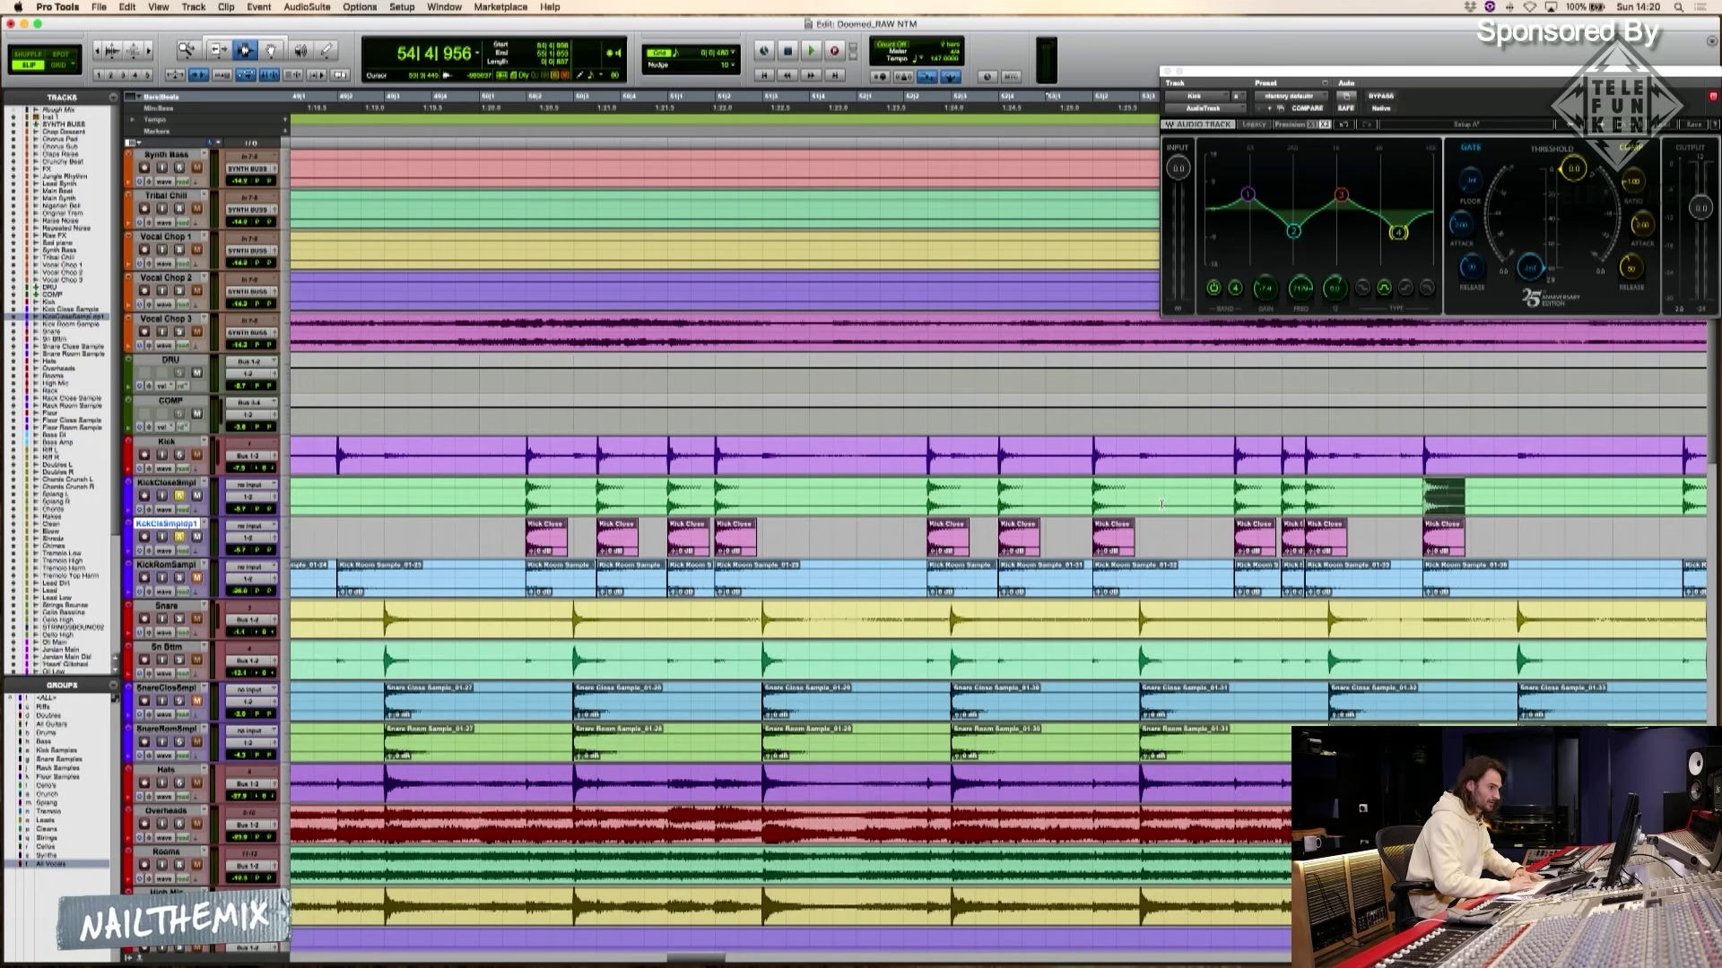
Paste the kick sample on the duplicate track at each kick transient after 54|4|956 through 59|1|957
{"action": "key", "text": "Tab"}
{"action": "key", "text": "shift+Tab"}
{"action": "key", "text": "ctrl+v"}
{"action": "key", "text": "Tab"}
{"action": "key", "text": "shift+Tab"}
{"action": "key", "text": "ctrl+v"}
{"action": "key", "text": "Tab"}
{"action": "key", "text": "shift+Tab"}
{"action": "key", "text": "ctrl+v"}
{"action": "key", "text": "Tab"}
{"action": "key", "text": "shift+Tab"}
{"action": "key", "text": "ctrl+v"}
{"action": "key", "text": "Tab"}
{"action": "key", "text": "shift+Tab"}
{"action": "key", "text": "ctrl+v"}
{"action": "key", "text": "Tab"}
{"action": "key", "text": "shift+Tab"}
{"action": "key", "text": "ctrl+v"}
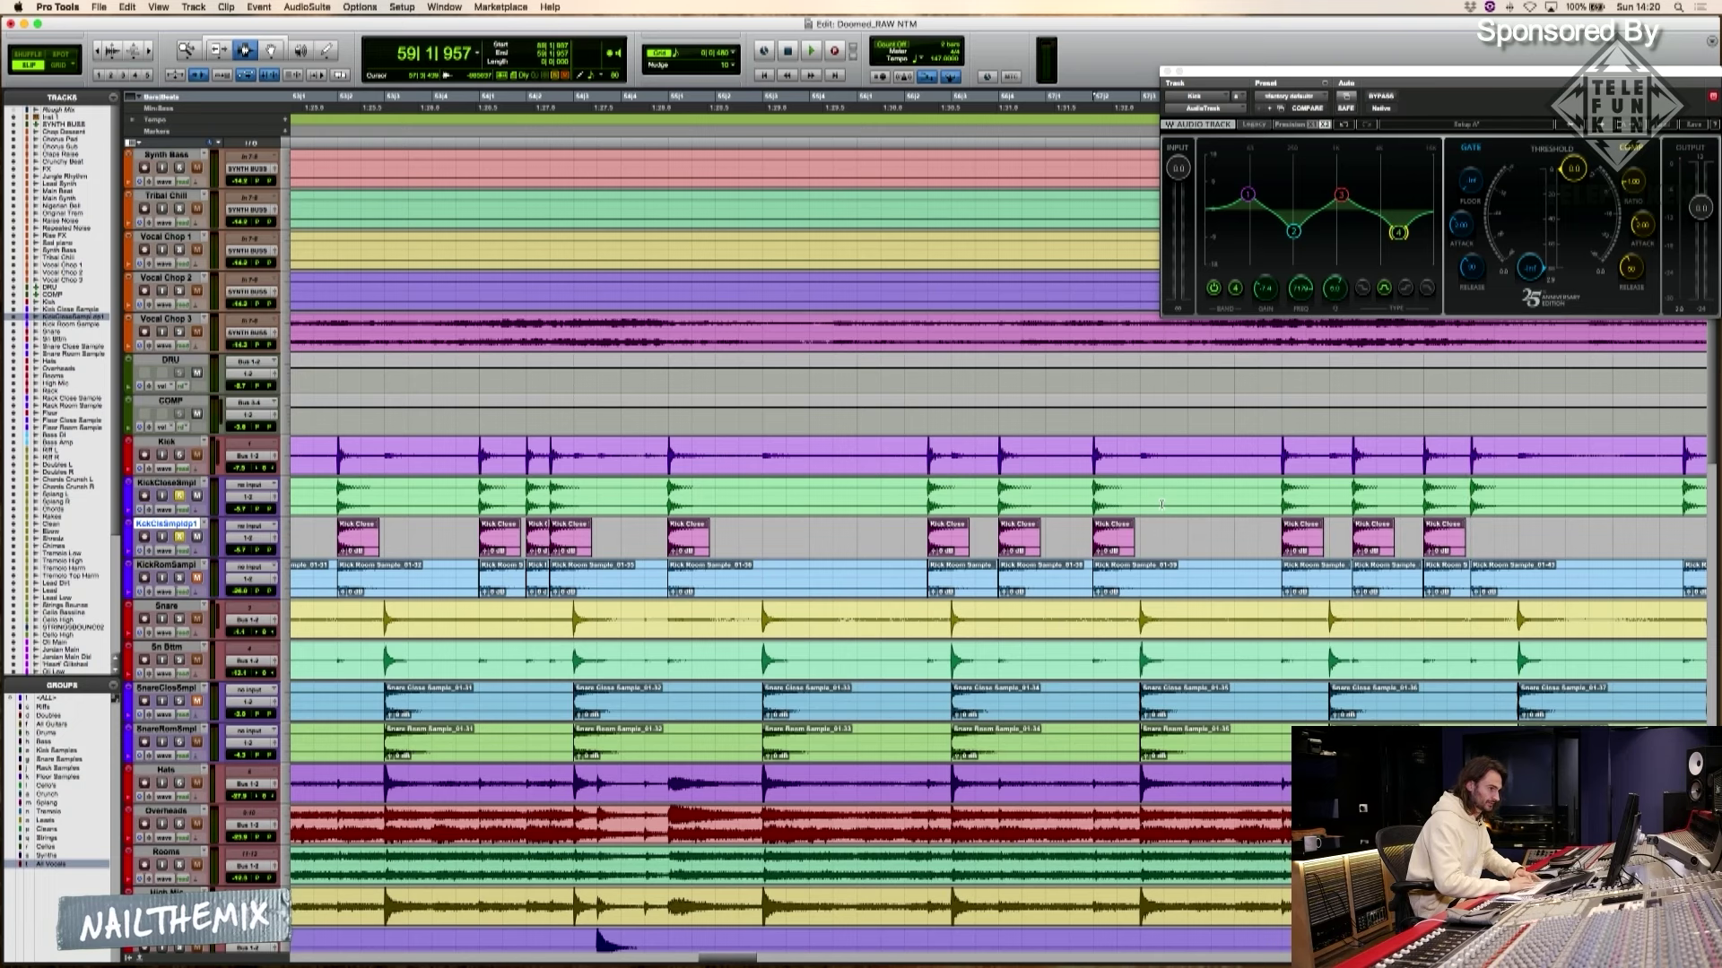
Continue pasting the kick sample on the duplicate track at every kick transient from 59|1|957 through bar 64
{"action": "key", "text": "Tab"}
{"action": "key", "text": "shift+Tab"}
{"action": "key", "text": "ctrl+v"}
{"action": "key", "text": "Tab"}
{"action": "key", "text": "shift+Tab"}
{"action": "key", "text": "ctrl+v"}
{"action": "key", "text": "Tab"}
{"action": "key", "text": "Tab"}
{"action": "key", "text": "shift+Tab"}
{"action": "key", "text": "ctrl+v"}
{"action": "key", "text": "Tab"}
{"action": "key", "text": "shift+Tab"}
{"action": "key", "text": "ctrl+v"}
{"action": "key", "text": "Tab"}
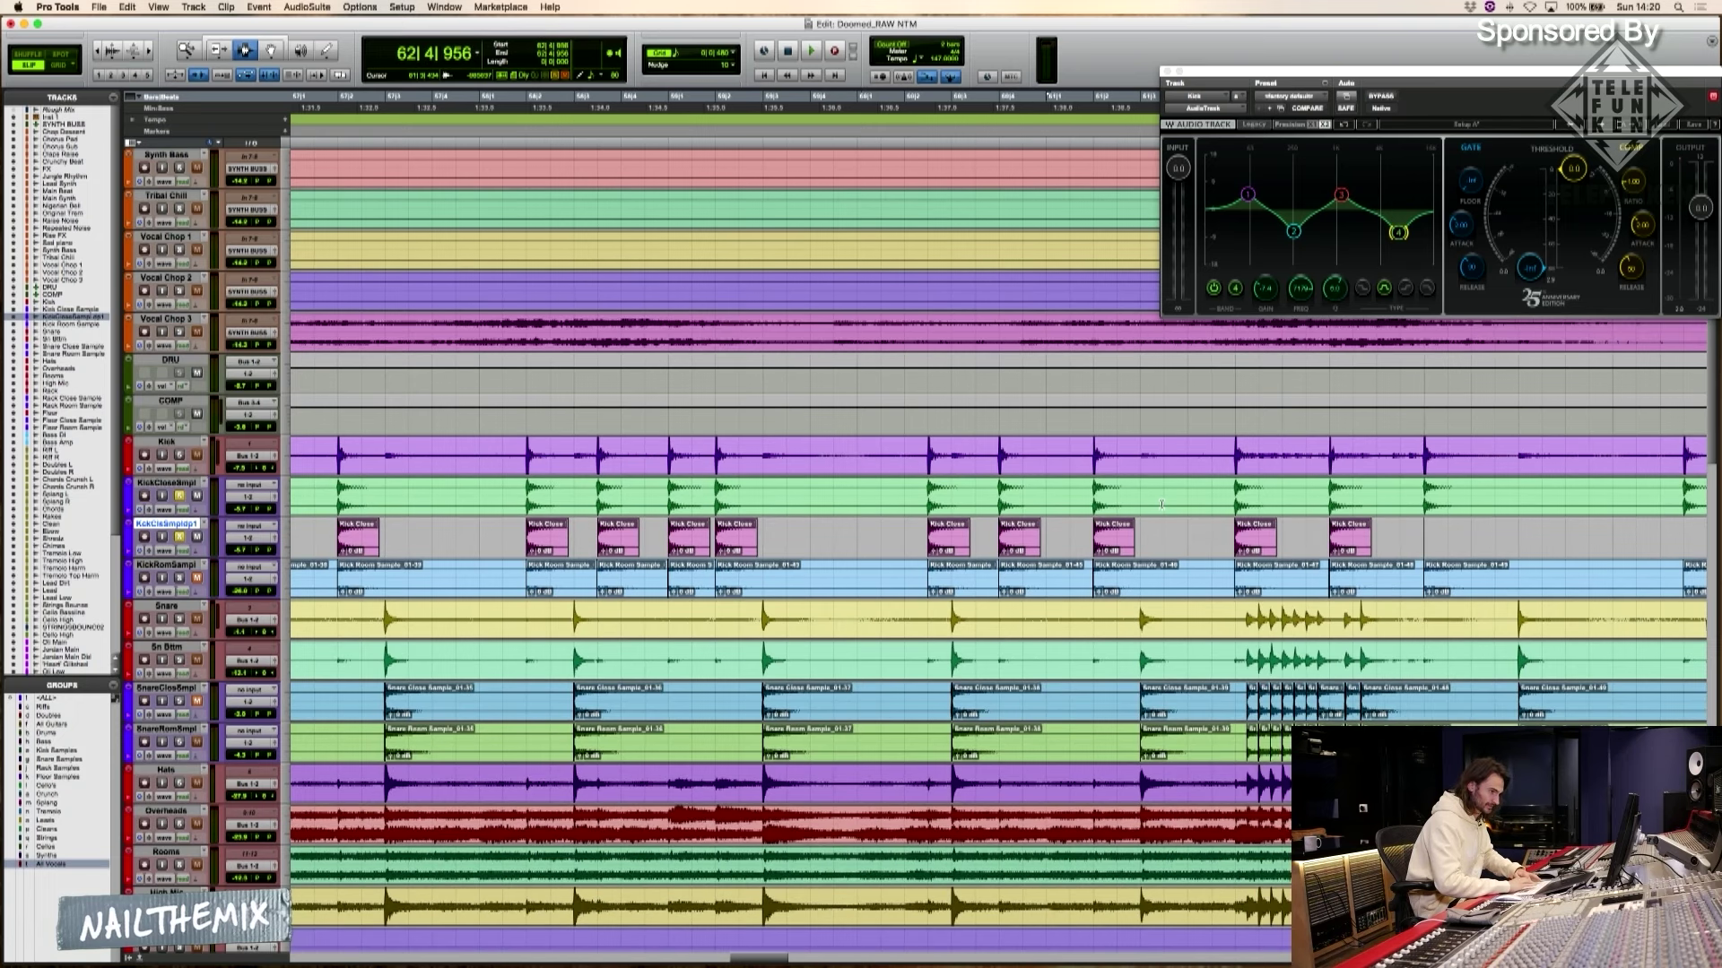
{"action": "key", "text": "shift+Tab"}
{"action": "key", "text": "ctrl+v"}
{"action": "key", "text": "Tab"}
{"action": "key", "text": "shift+Tab"}
{"action": "key", "text": "ctrl+v"}
Play the section from 58|1|215 with only the duplicate kick track soloed and again with KickCloseSmpl soloed as well
{"action": "left_click", "coordinate": [490, 537]}
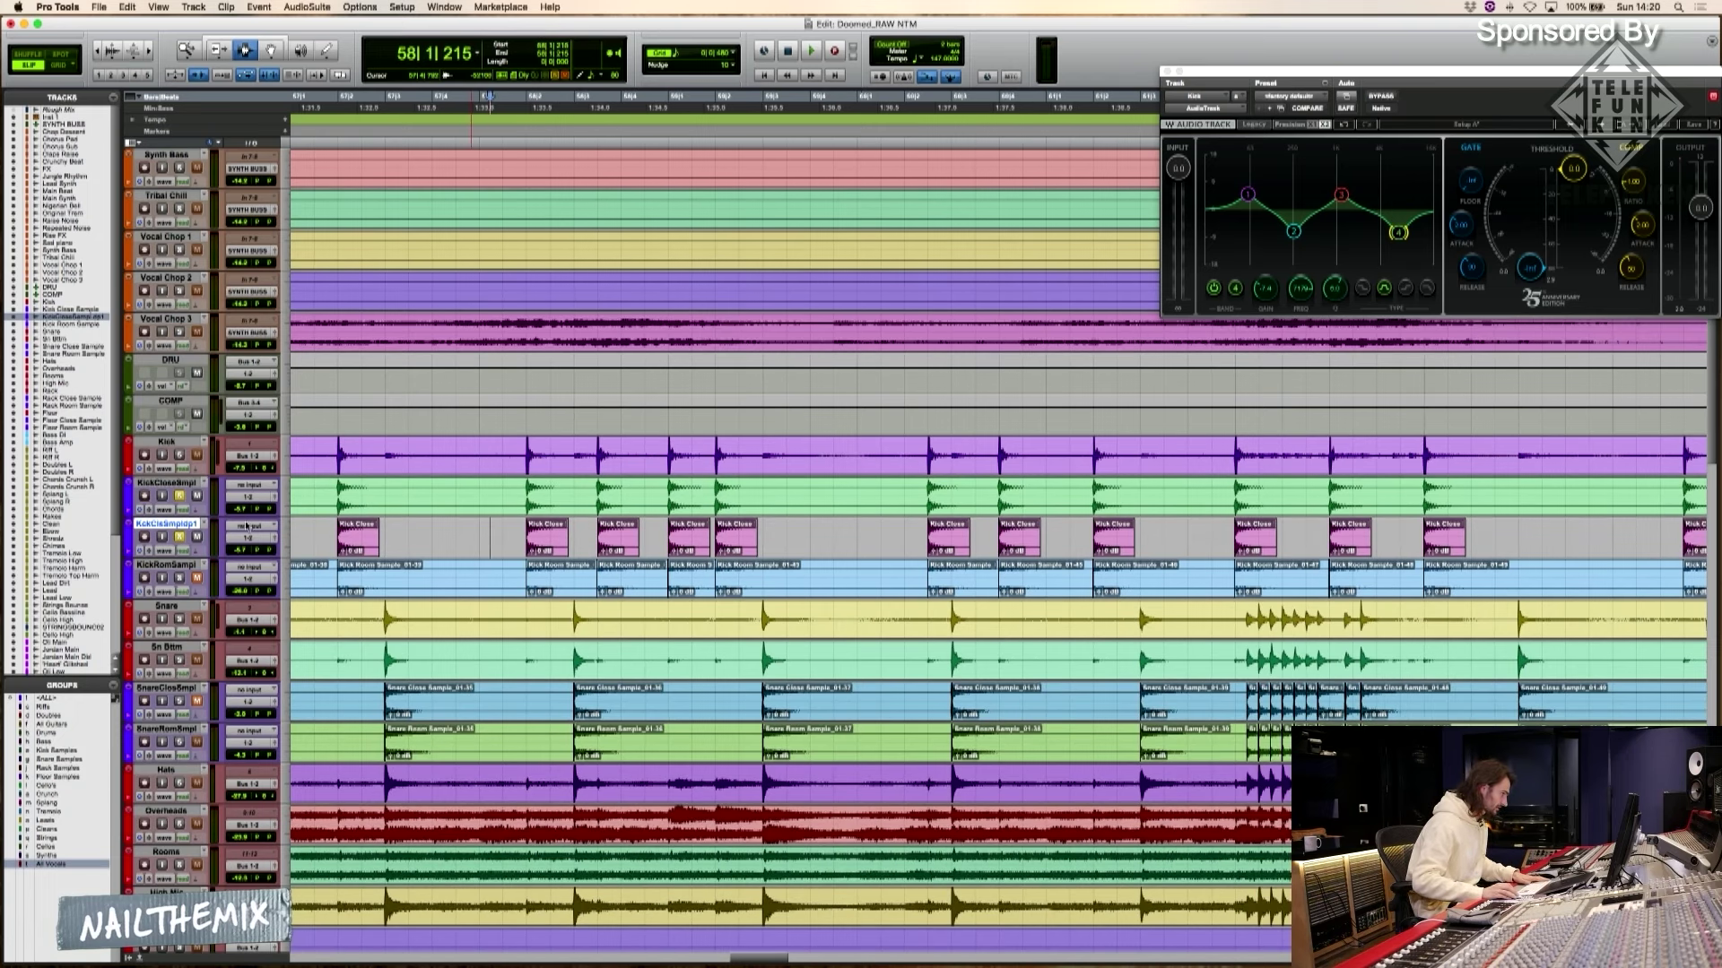
{"action": "key", "text": "space"}
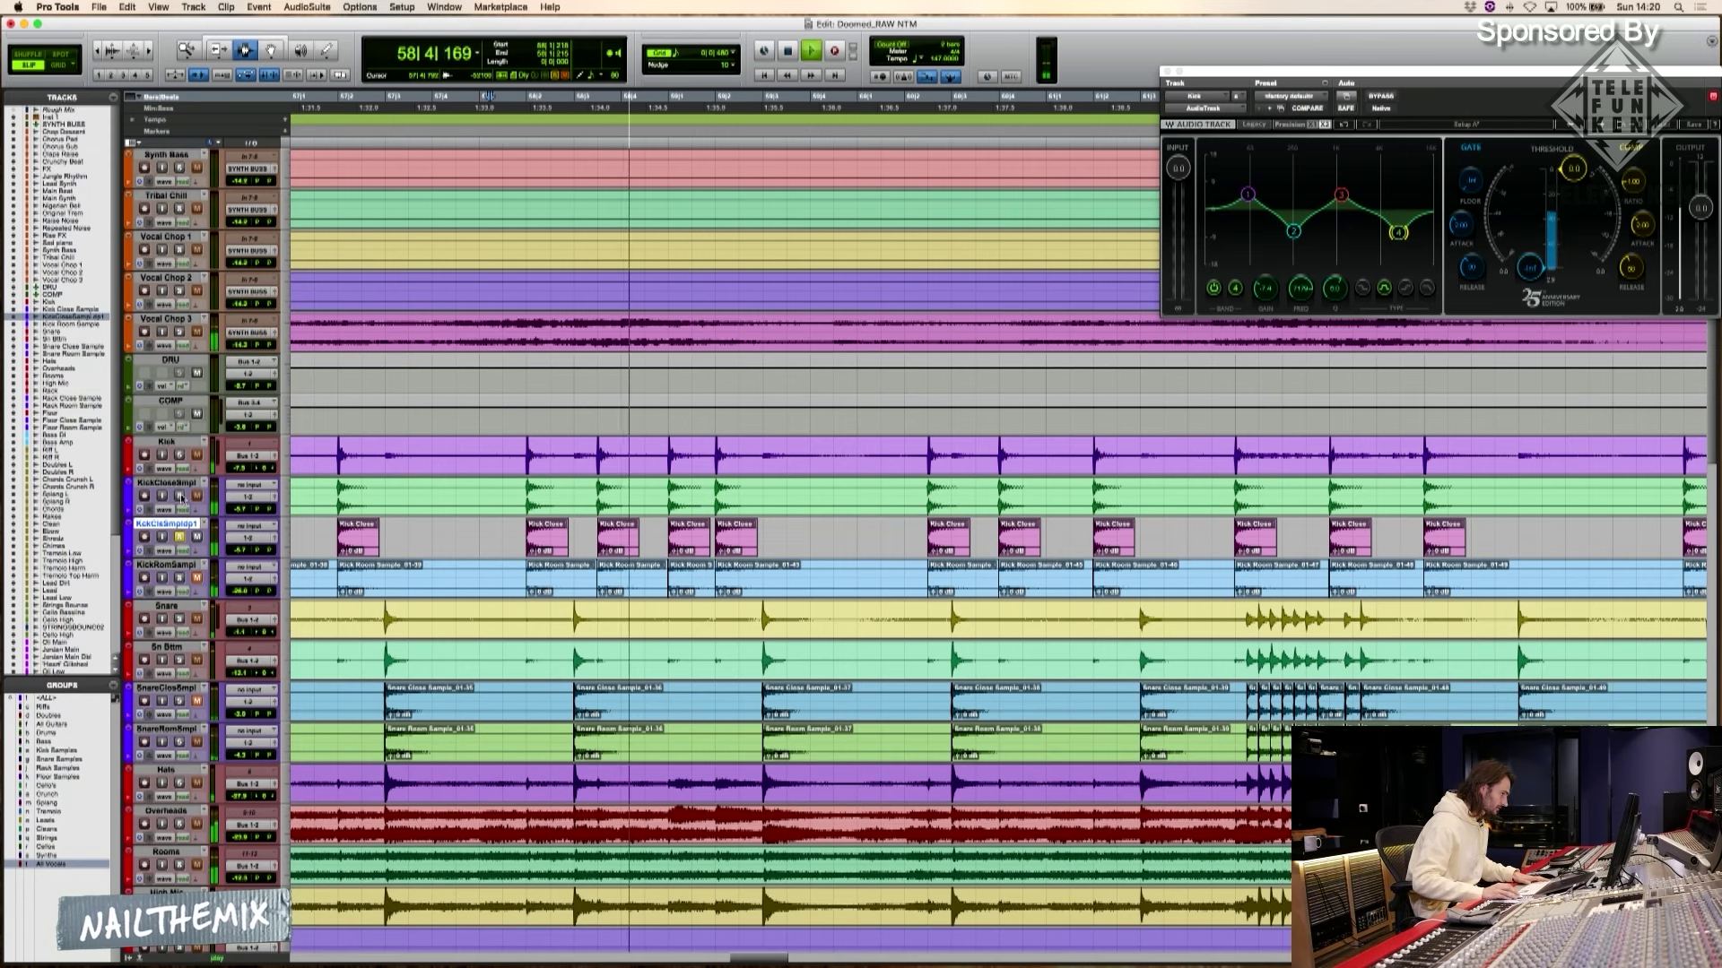
{"action": "key", "text": "space"}
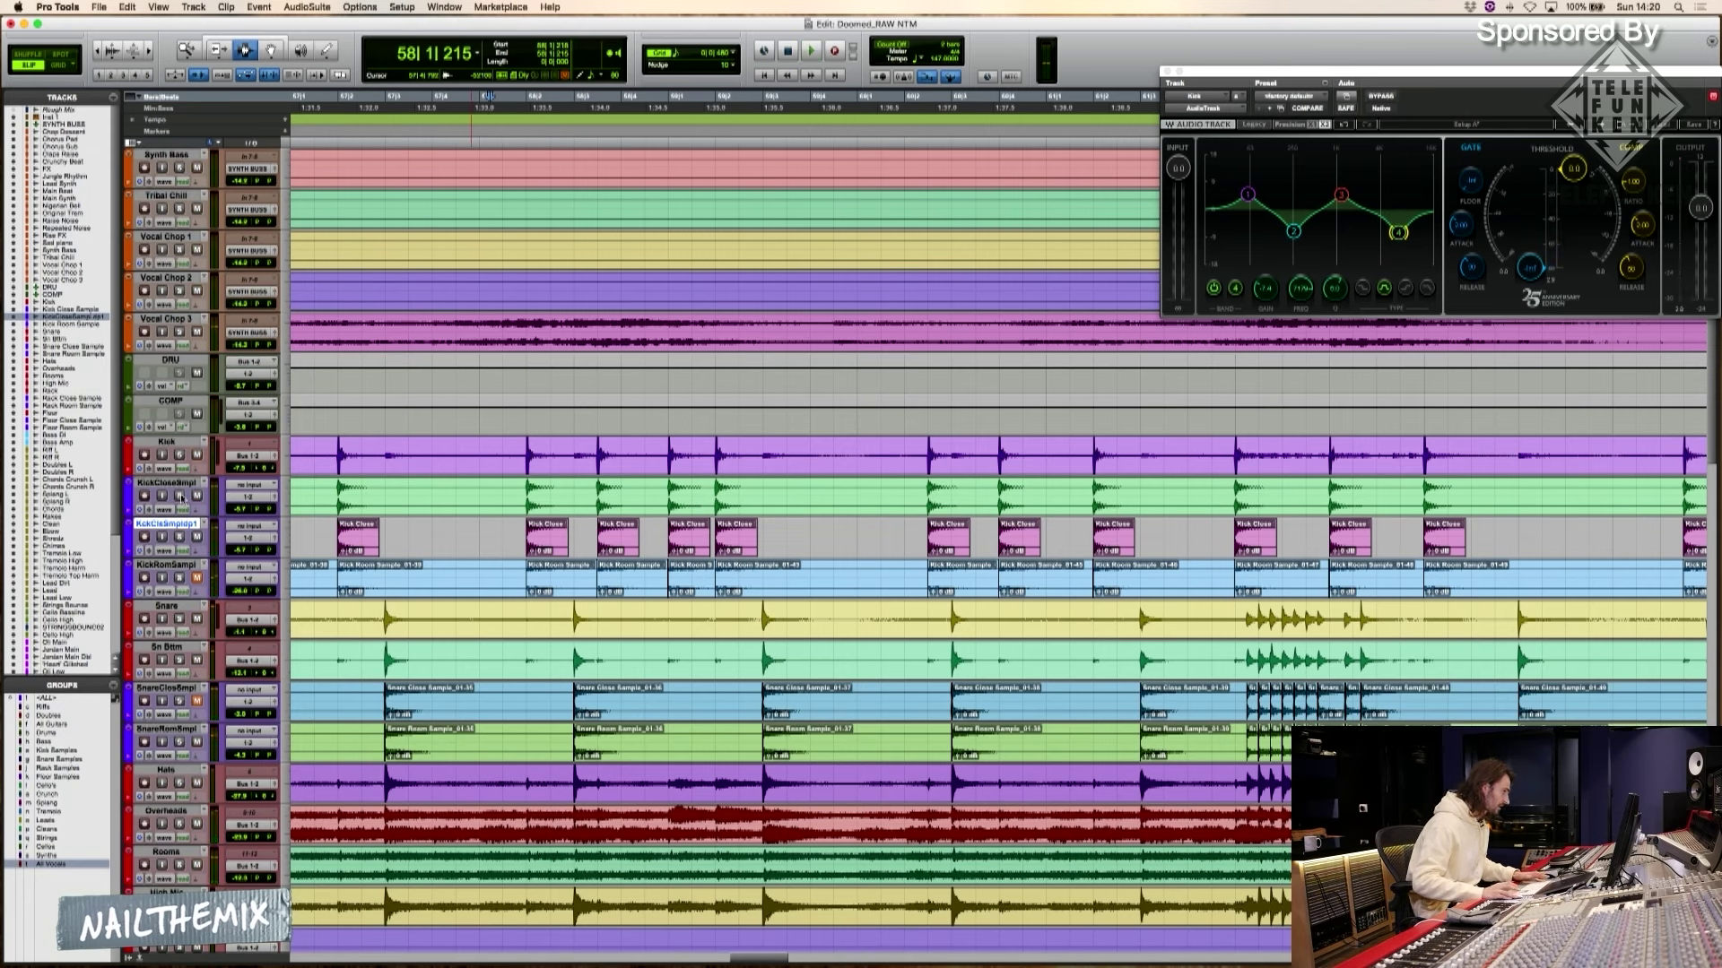
{"action": "left_click", "coordinate": [180, 496]}
{"action": "key", "text": "space"}
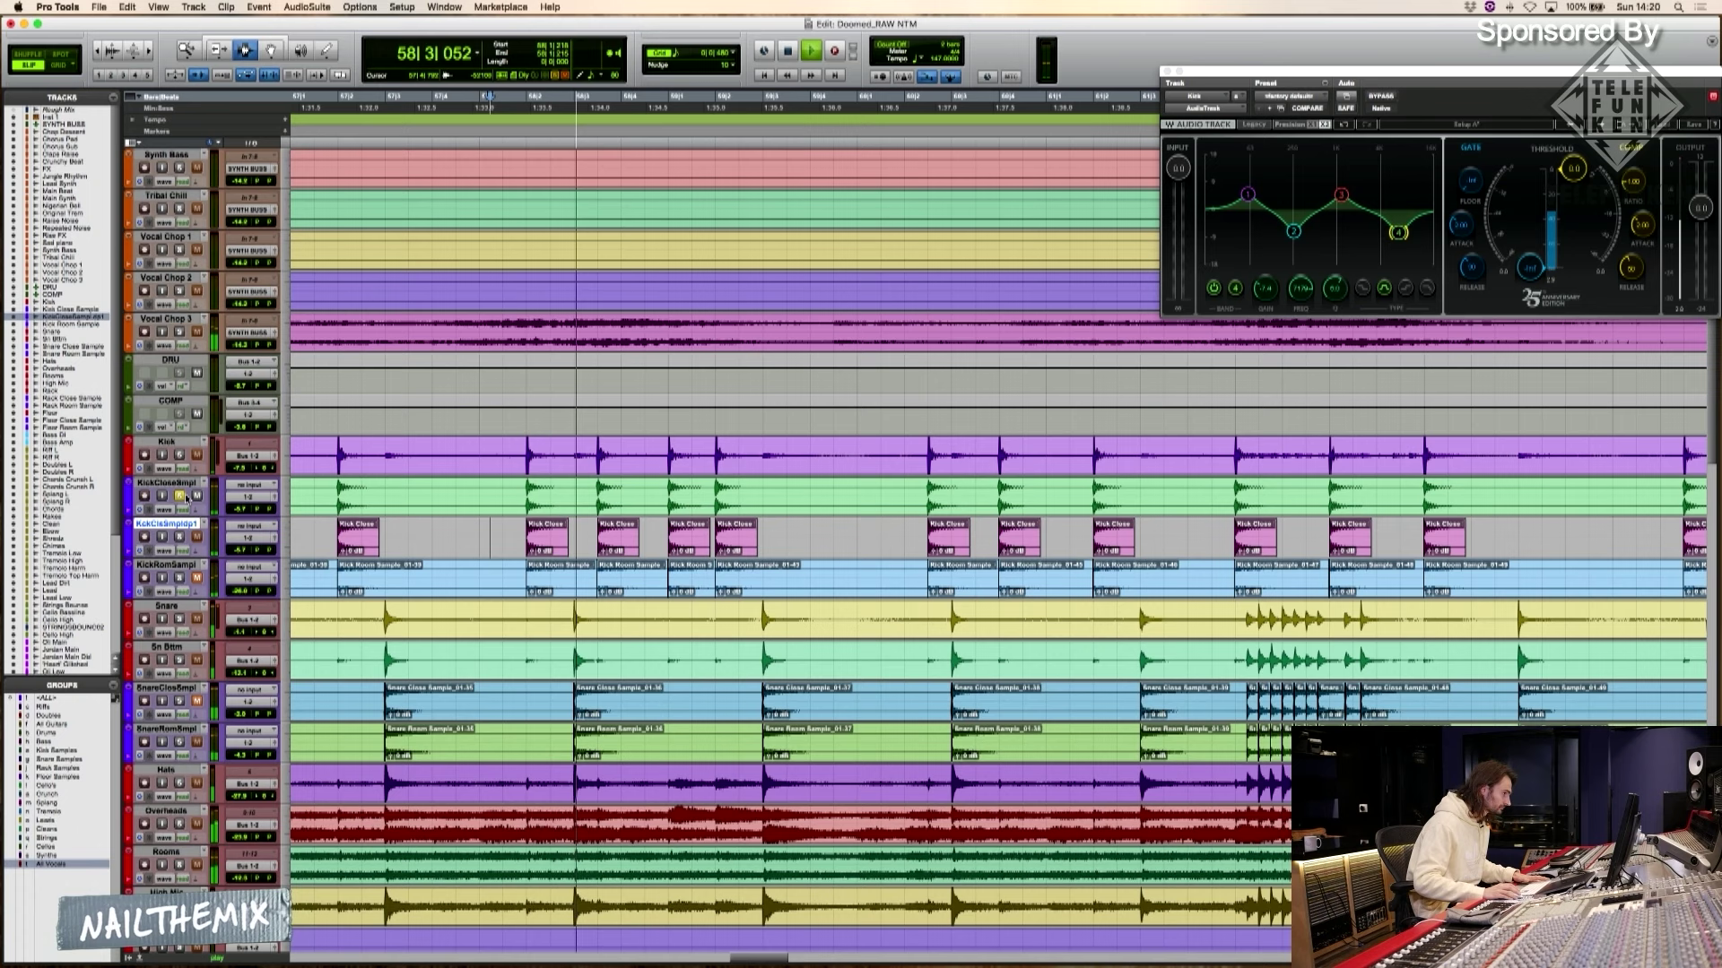
{"action": "key", "text": "space"}
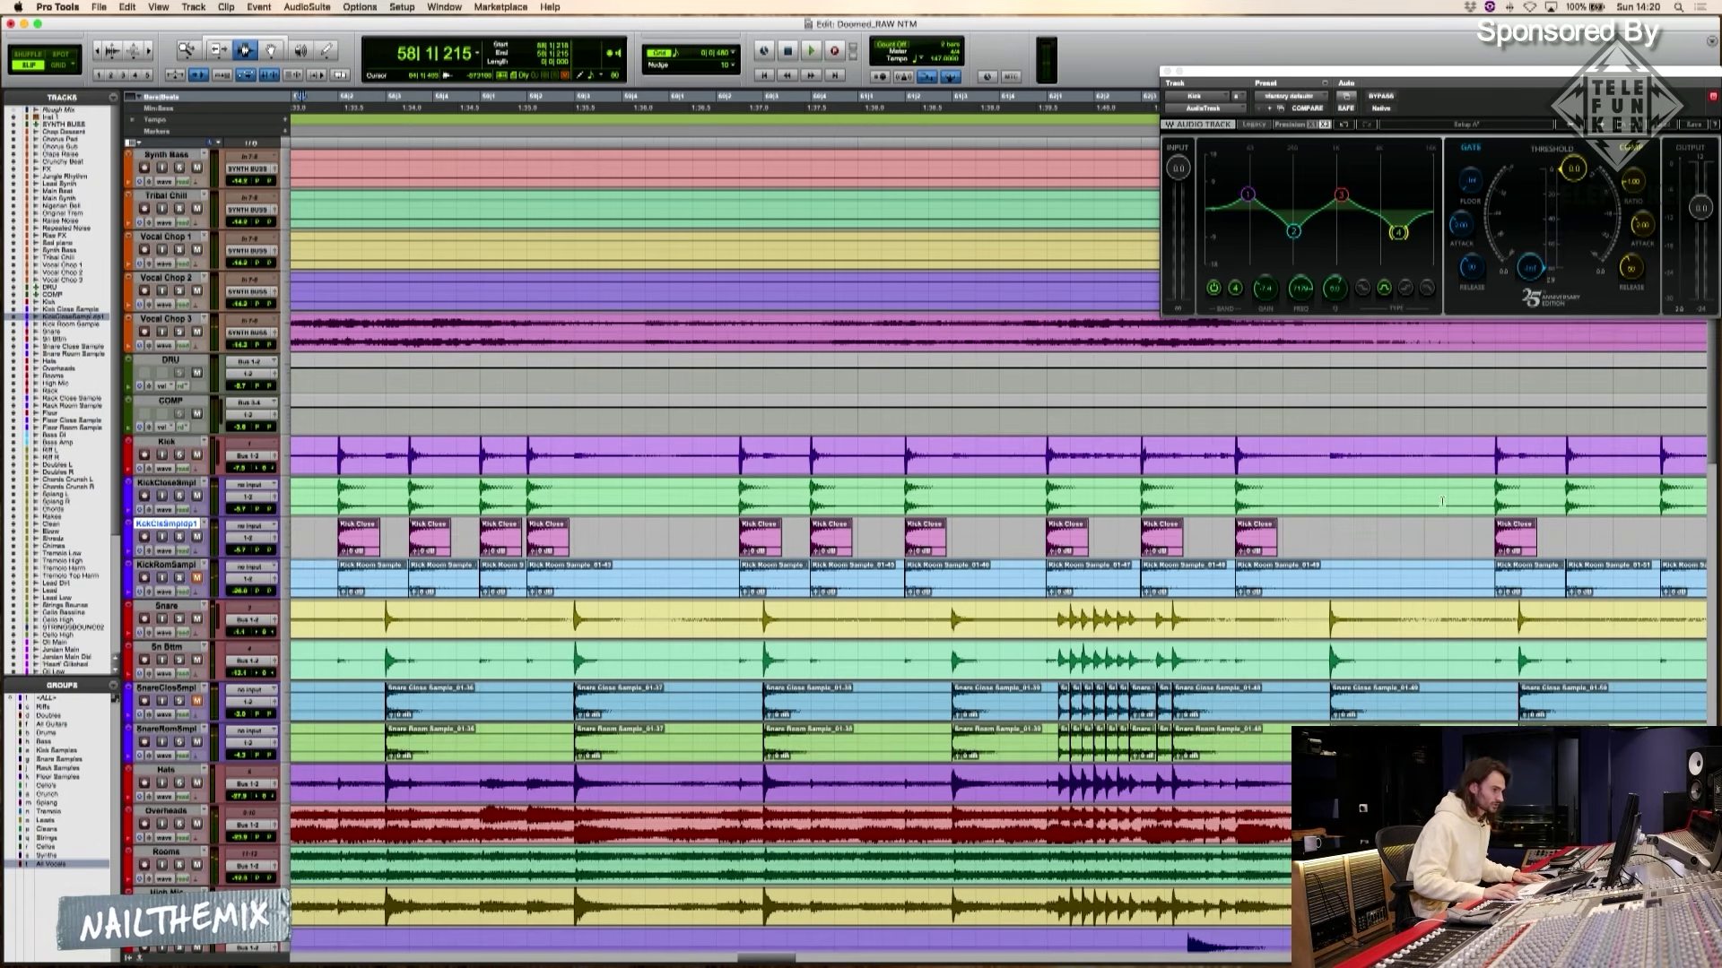
{"action": "scroll", "coordinate": [1442, 502], "scroll_direction": "right", "scroll_amount": 3}
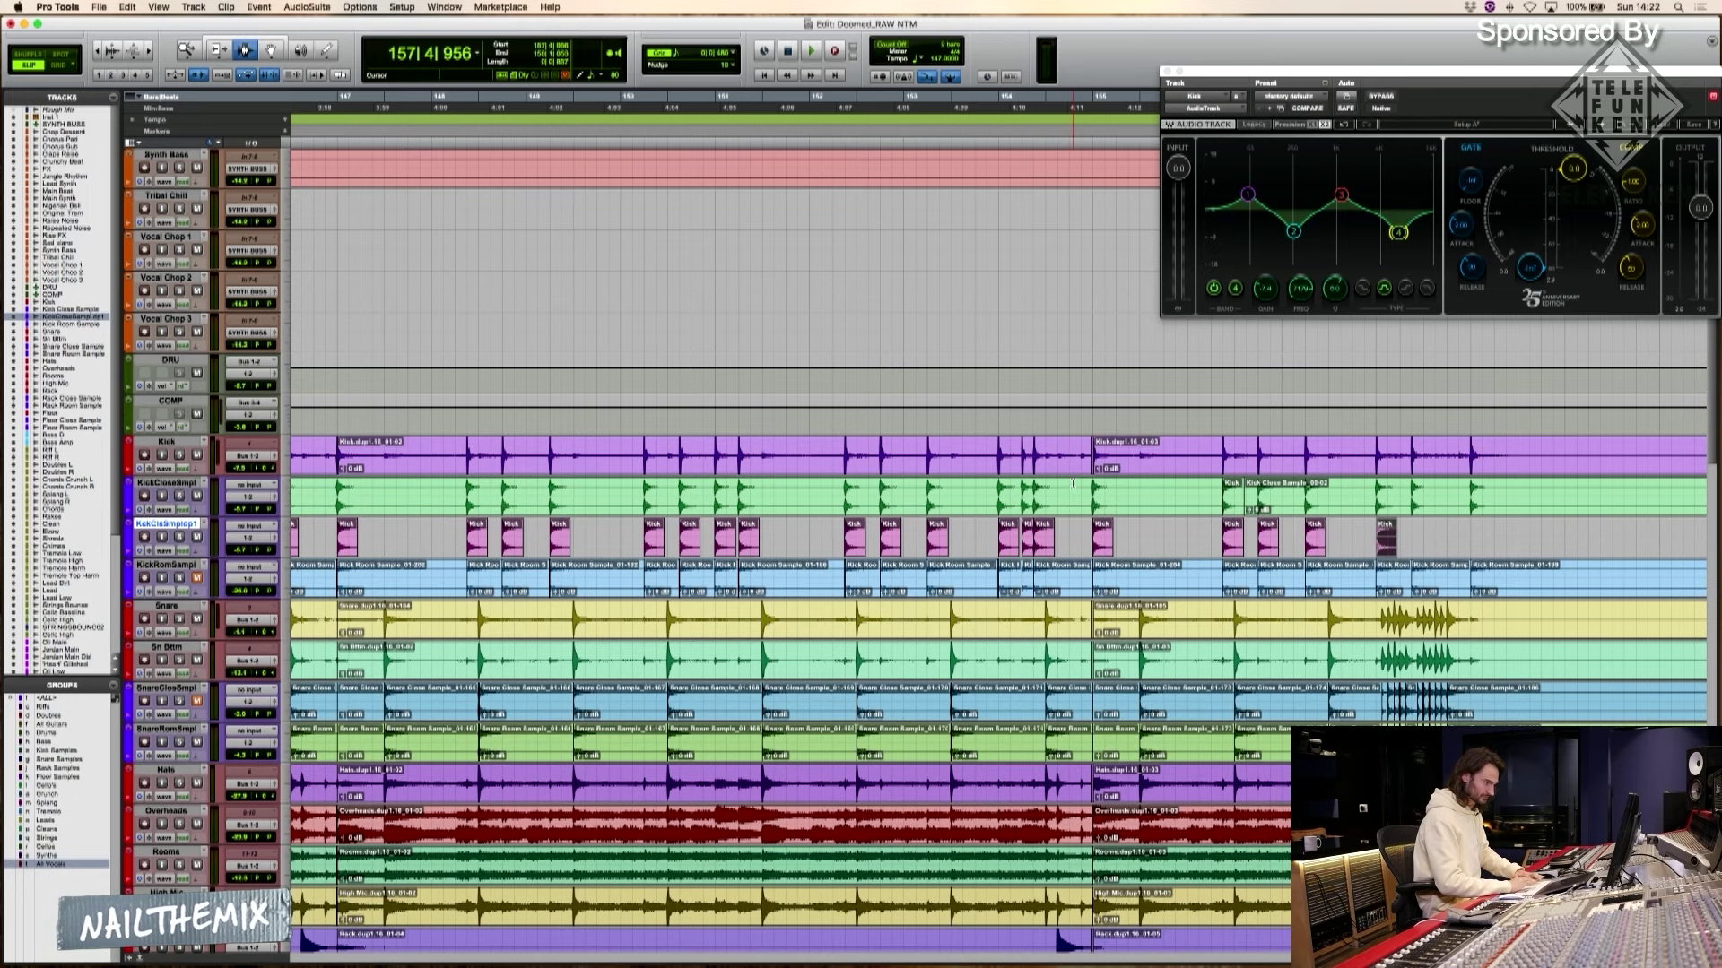
Paste the kick sample on the duplicate track at the last kick transients through 158|4|954
{"action": "key", "text": "semicolon"}
{"action": "key", "text": "v"}
{"action": "key", "text": "p"}
{"action": "key", "text": "r"}
{"action": "key", "text": "r"}
{"action": "key", "text": "r"}
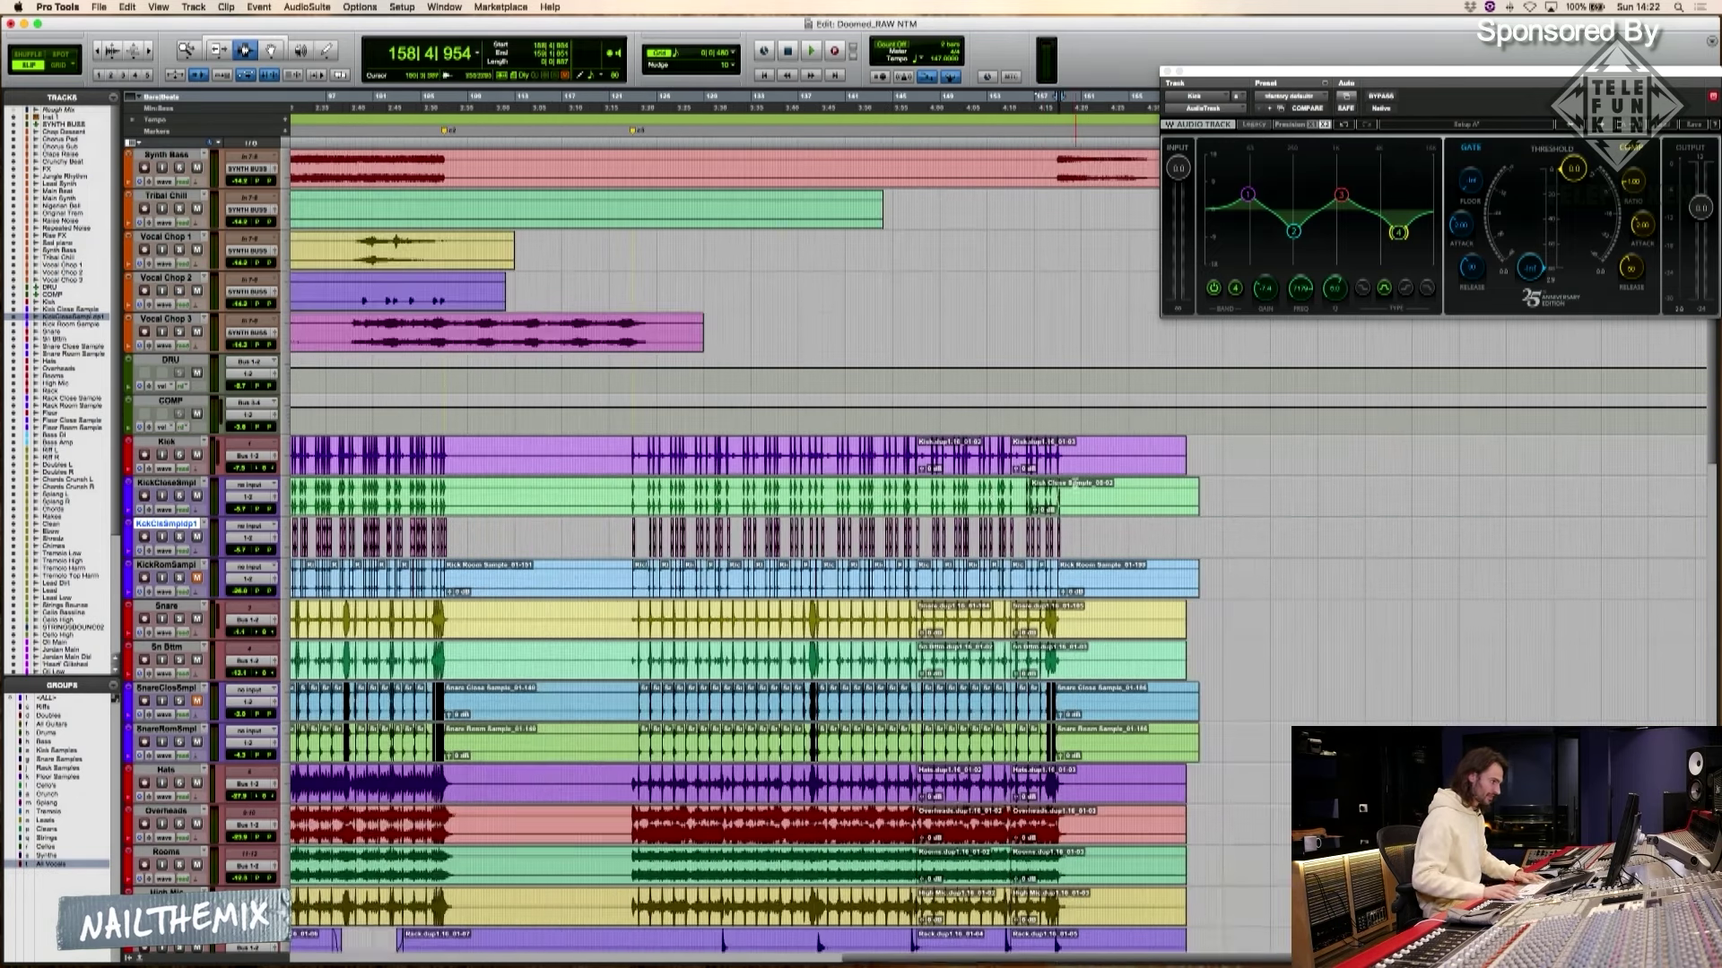
Look over the pasted kick samples across the whole song, from the end back to the start
{"action": "key", "text": "t"}
{"action": "key", "text": "t"}
{"action": "key", "text": "t"}
{"action": "key", "text": "t"}
{"action": "key", "text": "t"}
{"action": "key", "text": "super+bracketleft"}
{"action": "key", "text": "super+bracketleft"}
{"action": "key", "text": "super+bracketleft"}
{"action": "key", "text": "super+bracketleft"}
{"action": "key", "text": "super+bracketleft"}
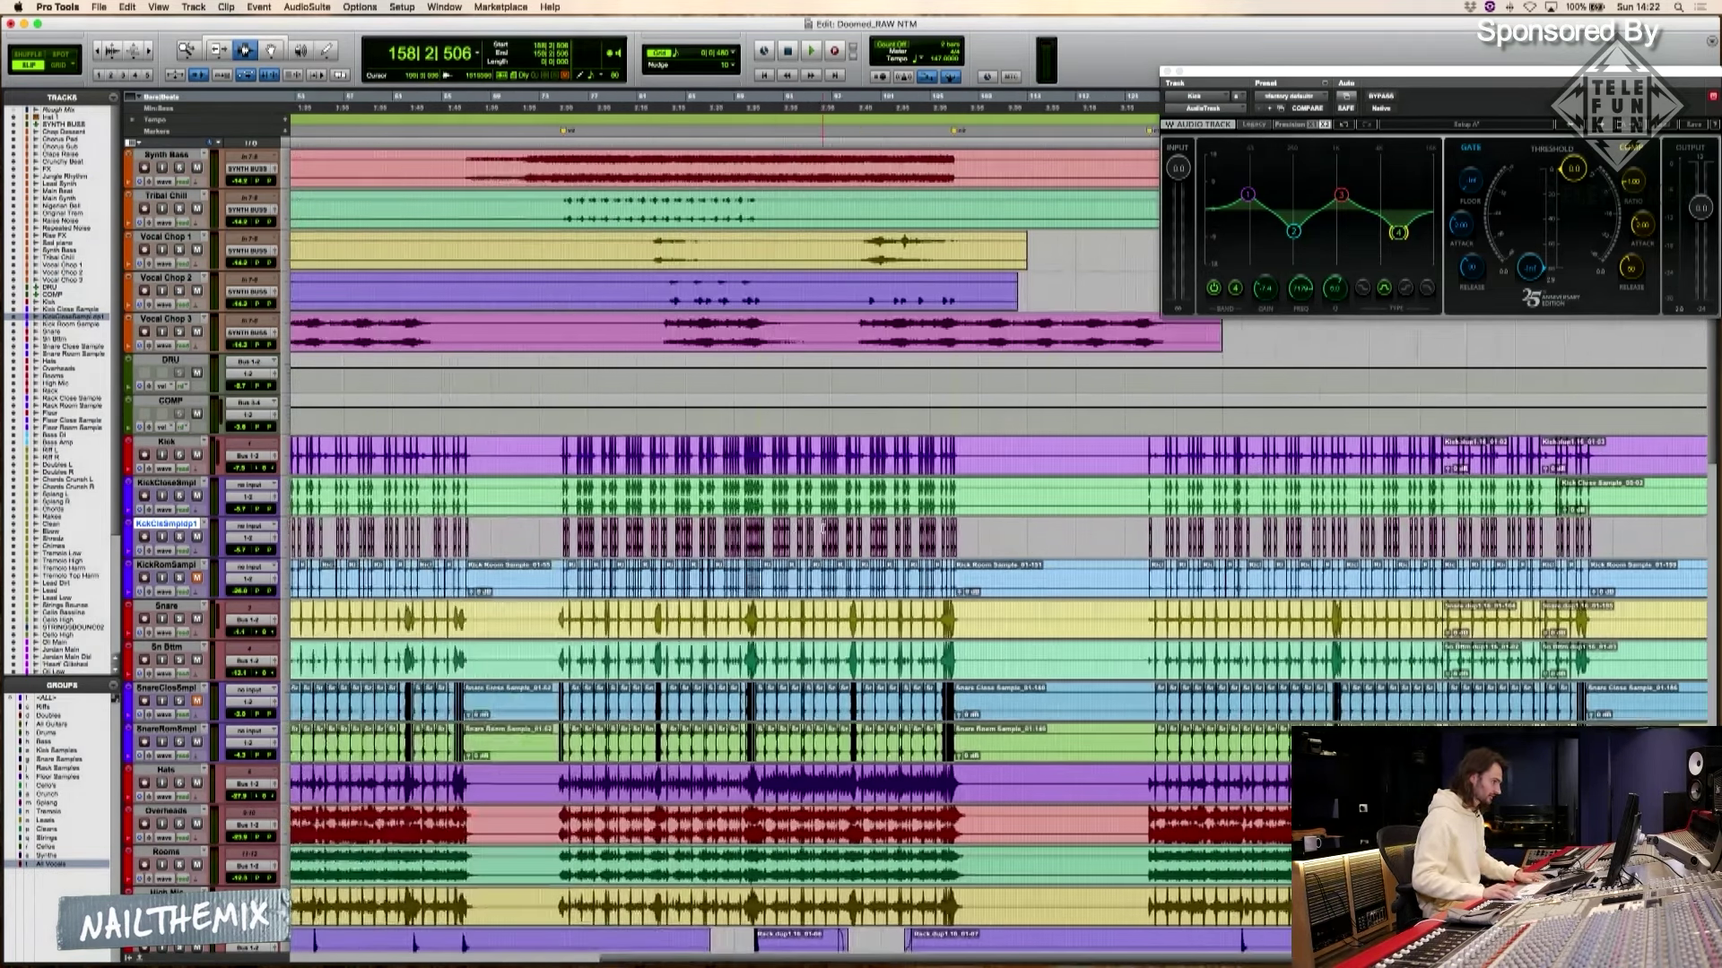
{"action": "scroll", "coordinate": [970, 539], "scroll_direction": "left", "scroll_amount": 5}
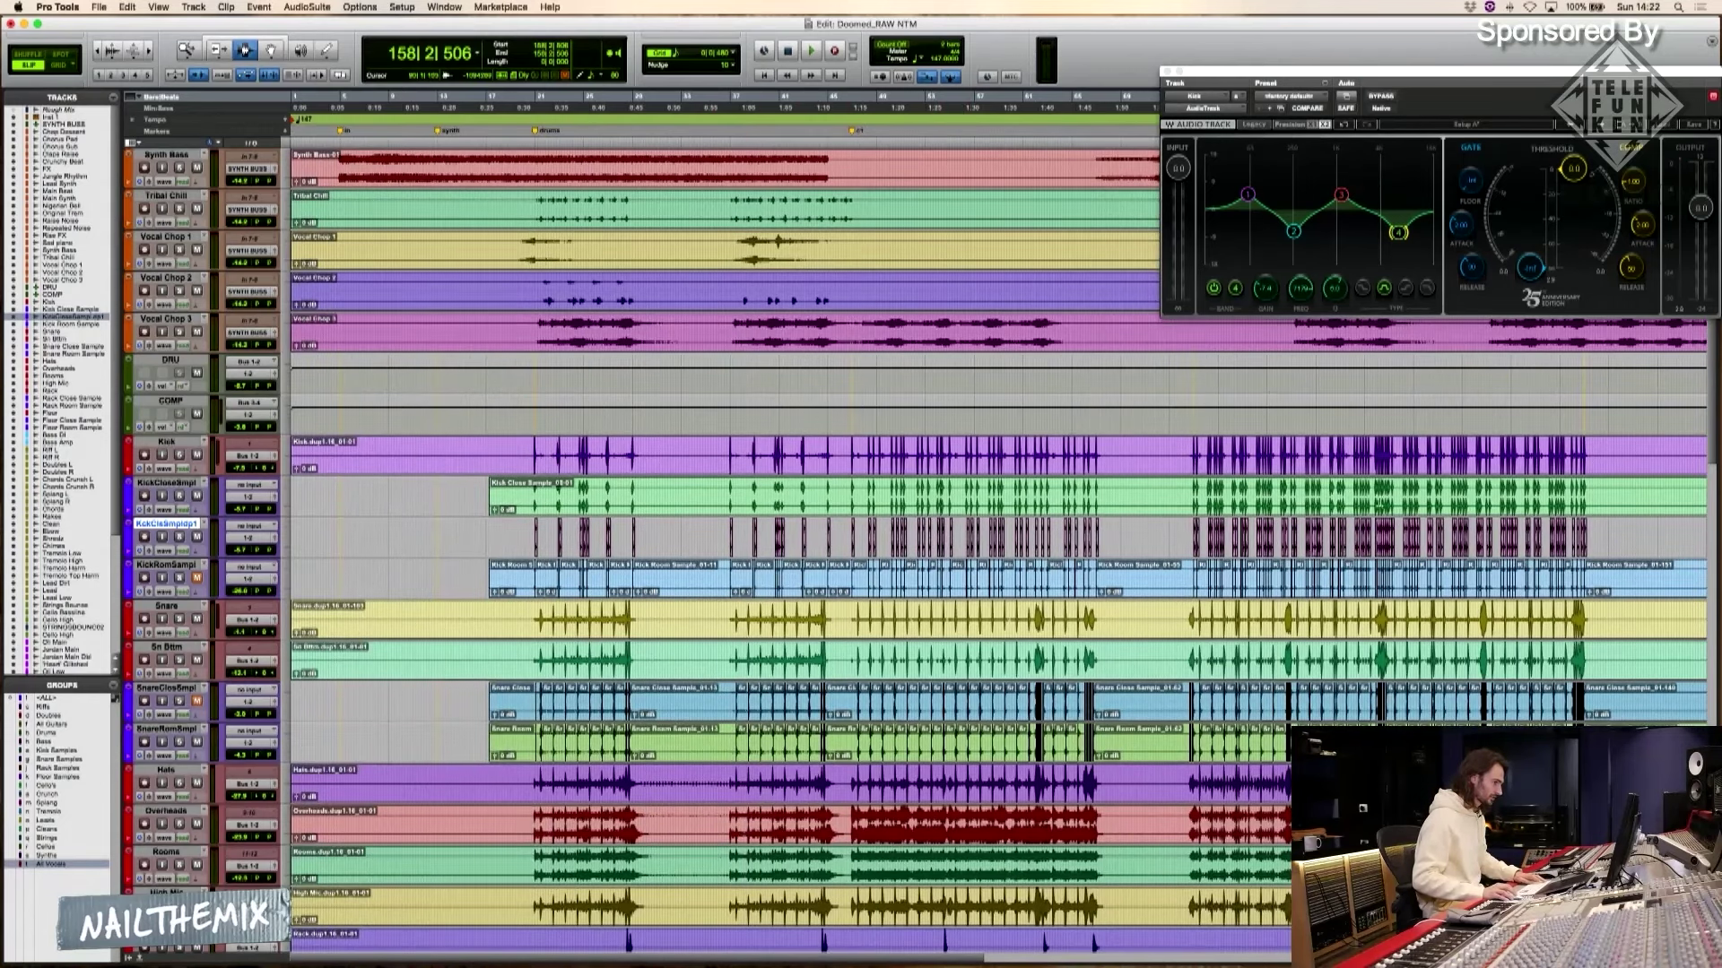
Separate the kick hit at 22|4|475 on KickCloseSmpl and move it down onto the duplicate track
{"action": "key", "text": "Tab"}
{"action": "key", "text": "t"}
{"action": "key", "text": "t"}
{"action": "key", "text": "t"}
{"action": "key", "text": "t"}
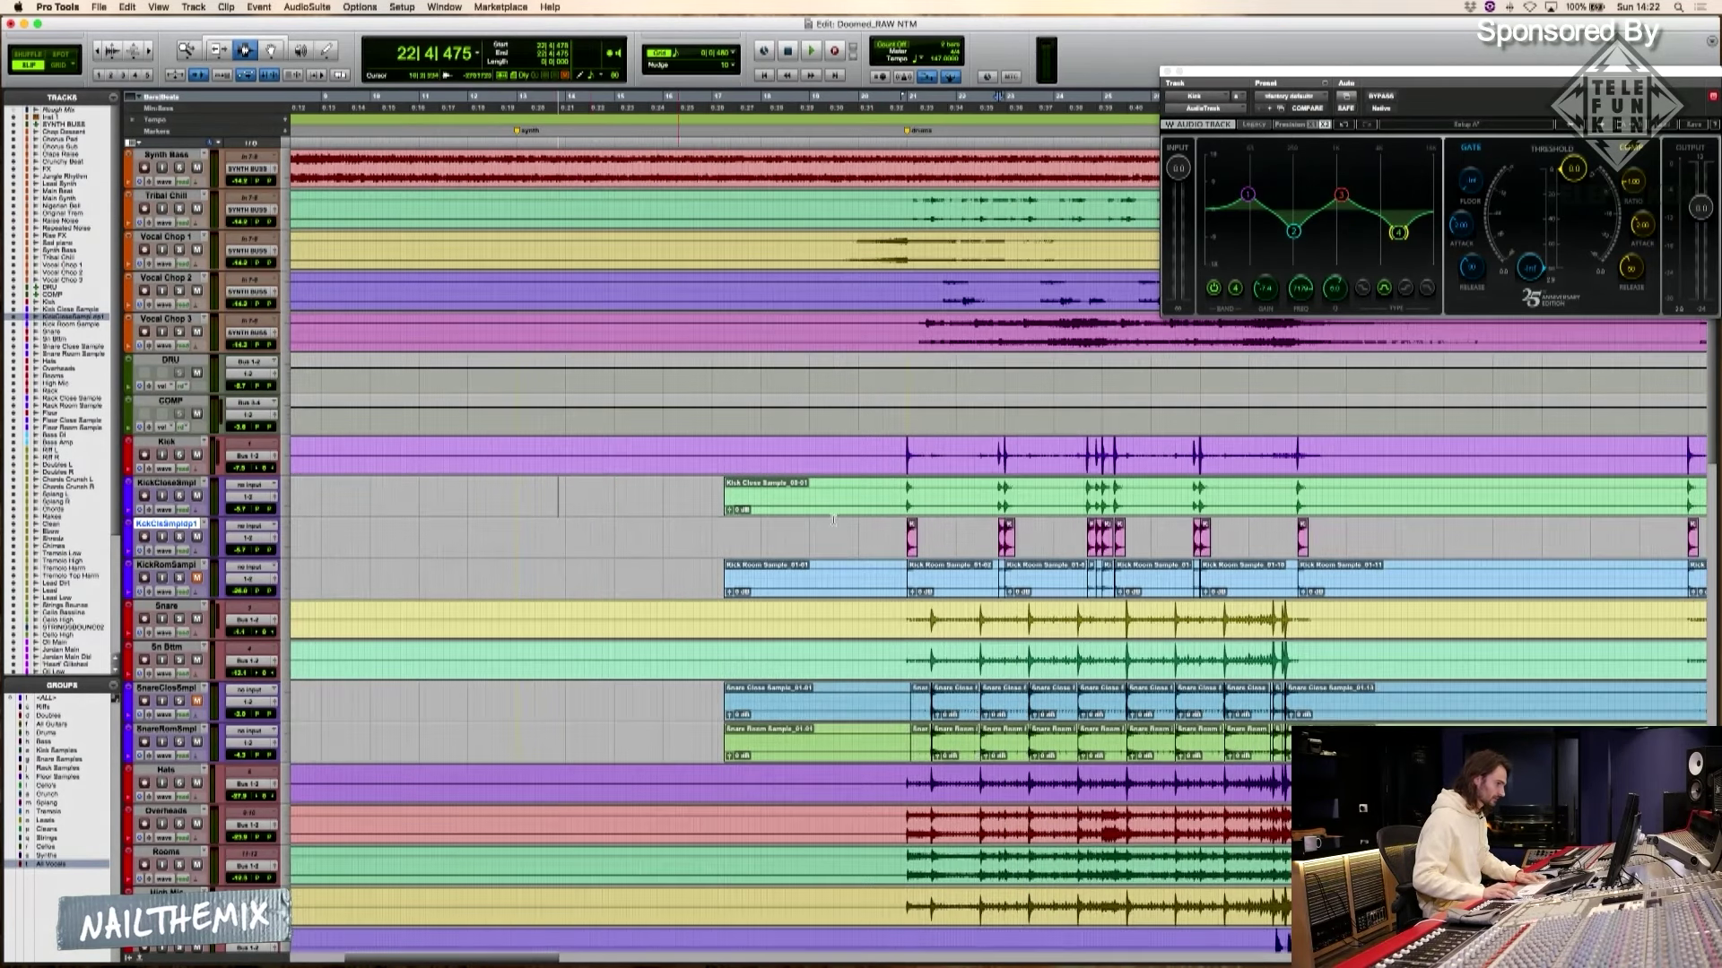
{"action": "left_click", "coordinate": [999, 502]}
{"action": "key", "text": "super+v"}
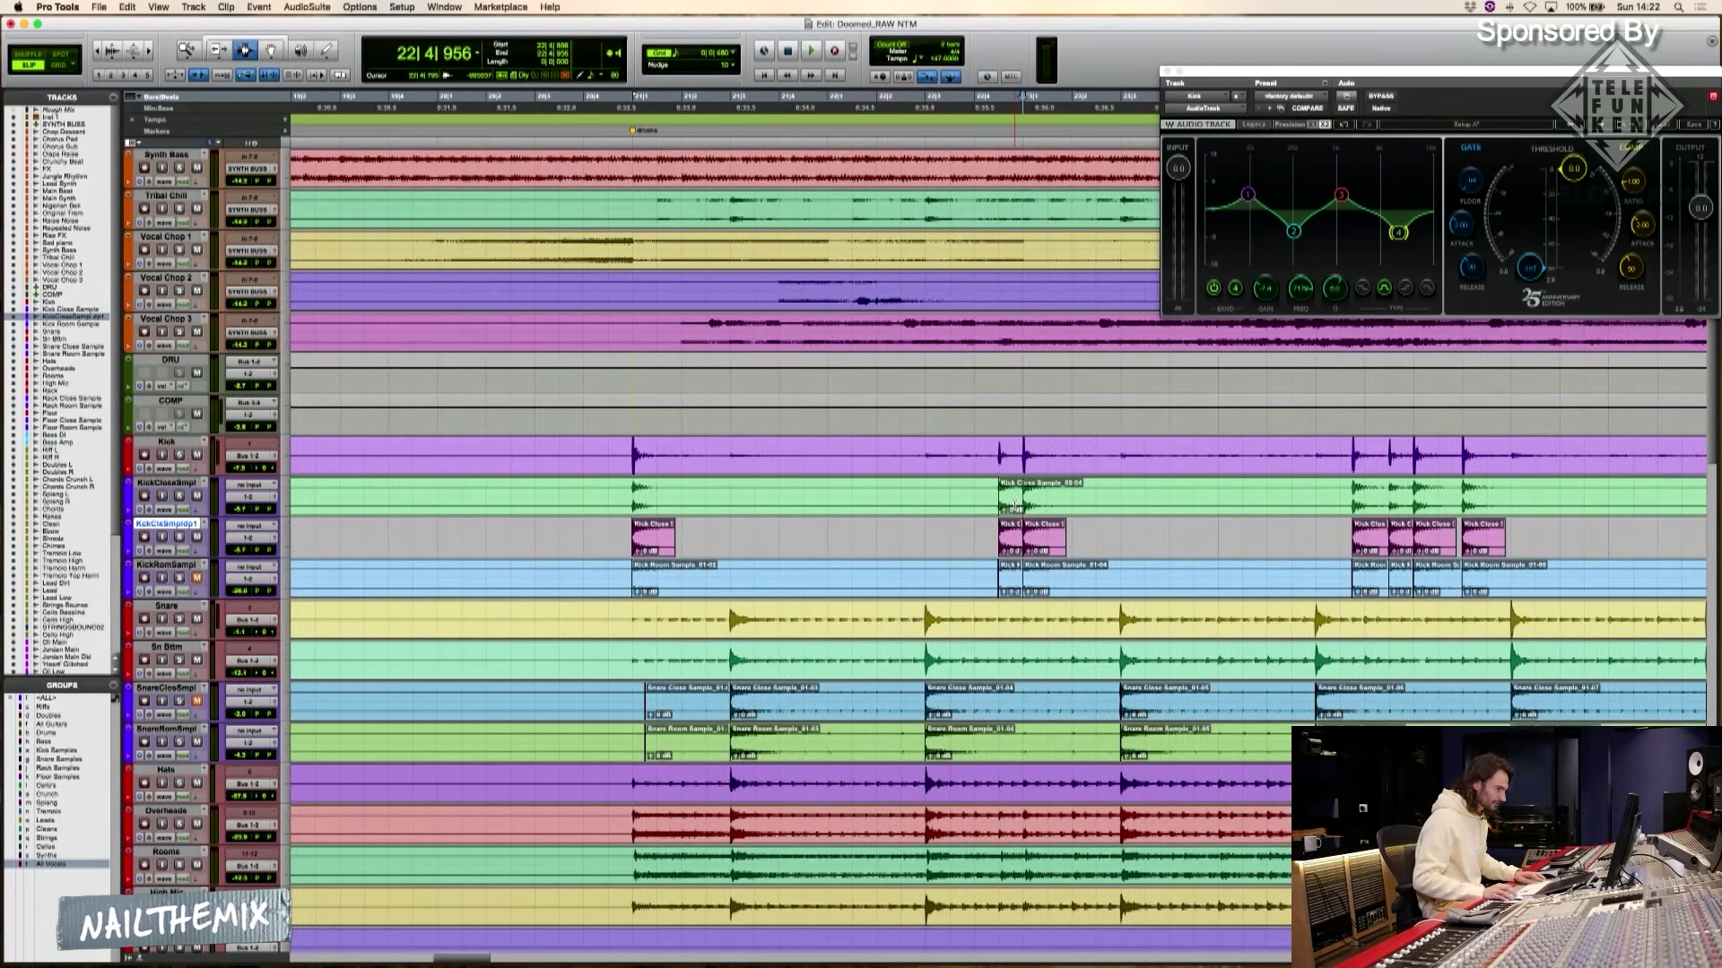
{"action": "key", "text": "super+e"}
{"action": "left_click_drag", "start_coordinate": [1013, 502], "coordinate": [1012, 537]}
Separate the kick hit at 24|4|476 on KickCloseSmpl and move it down onto the duplicate track
{"action": "left_click", "coordinate": [1406, 499]}
{"action": "key", "text": "super+v"}
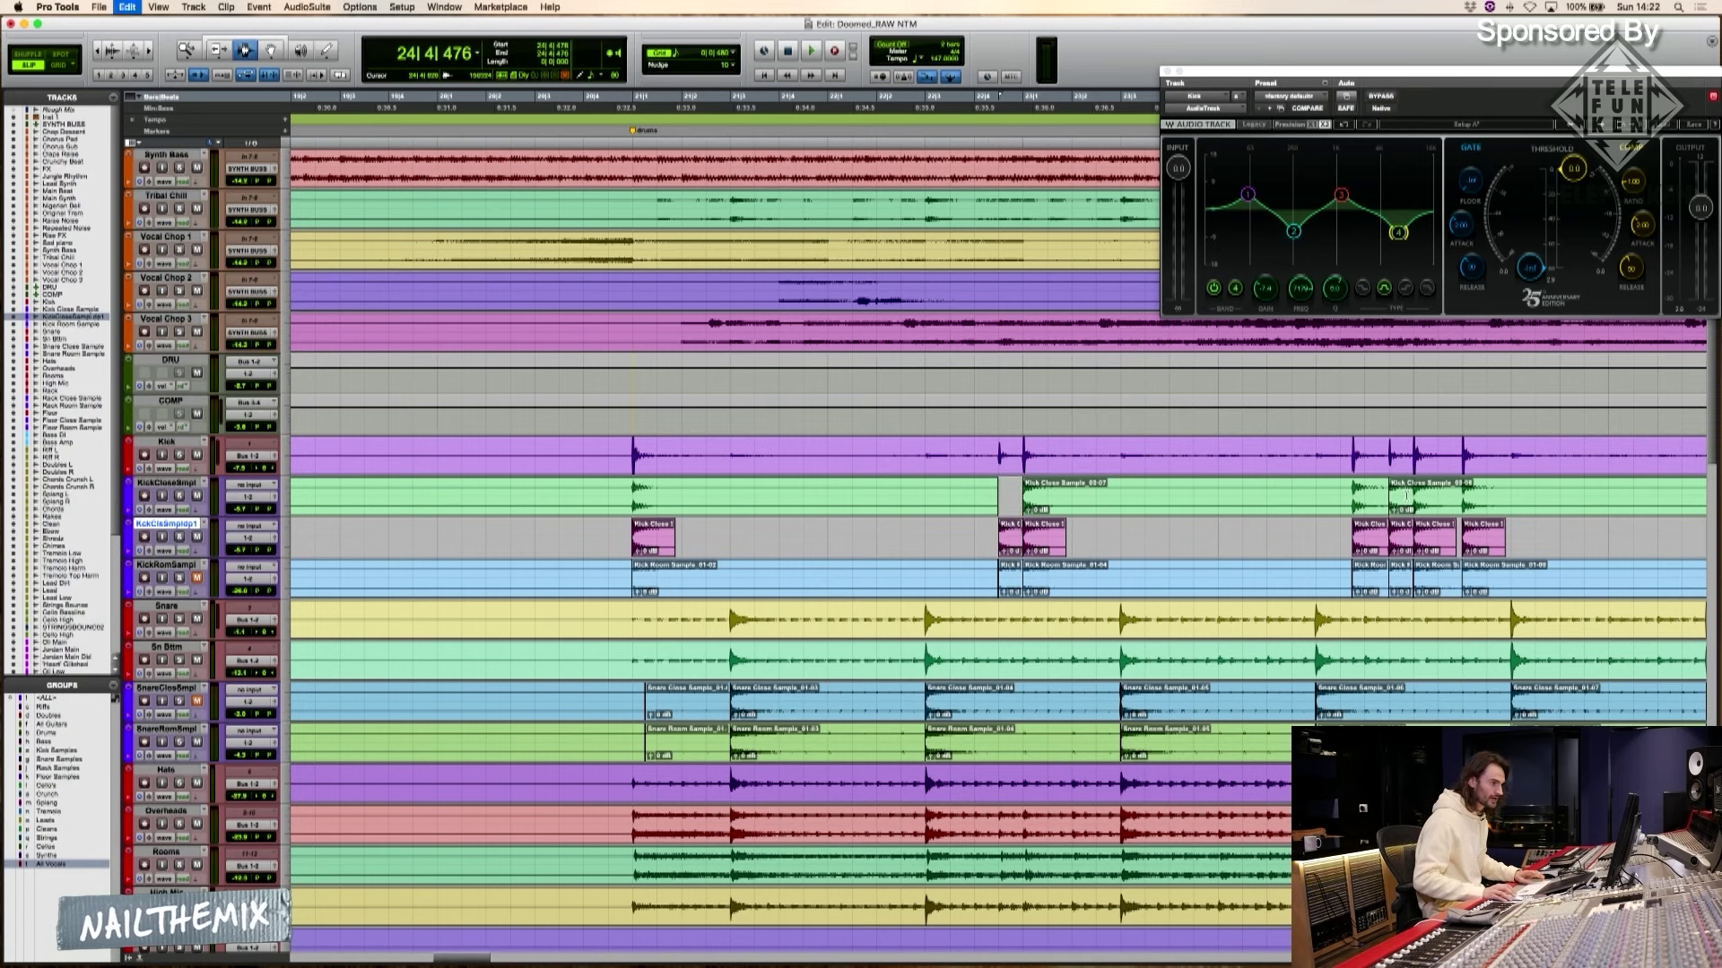
{"action": "left_click_drag", "start_coordinate": [1404, 505], "coordinate": [1404, 537]}
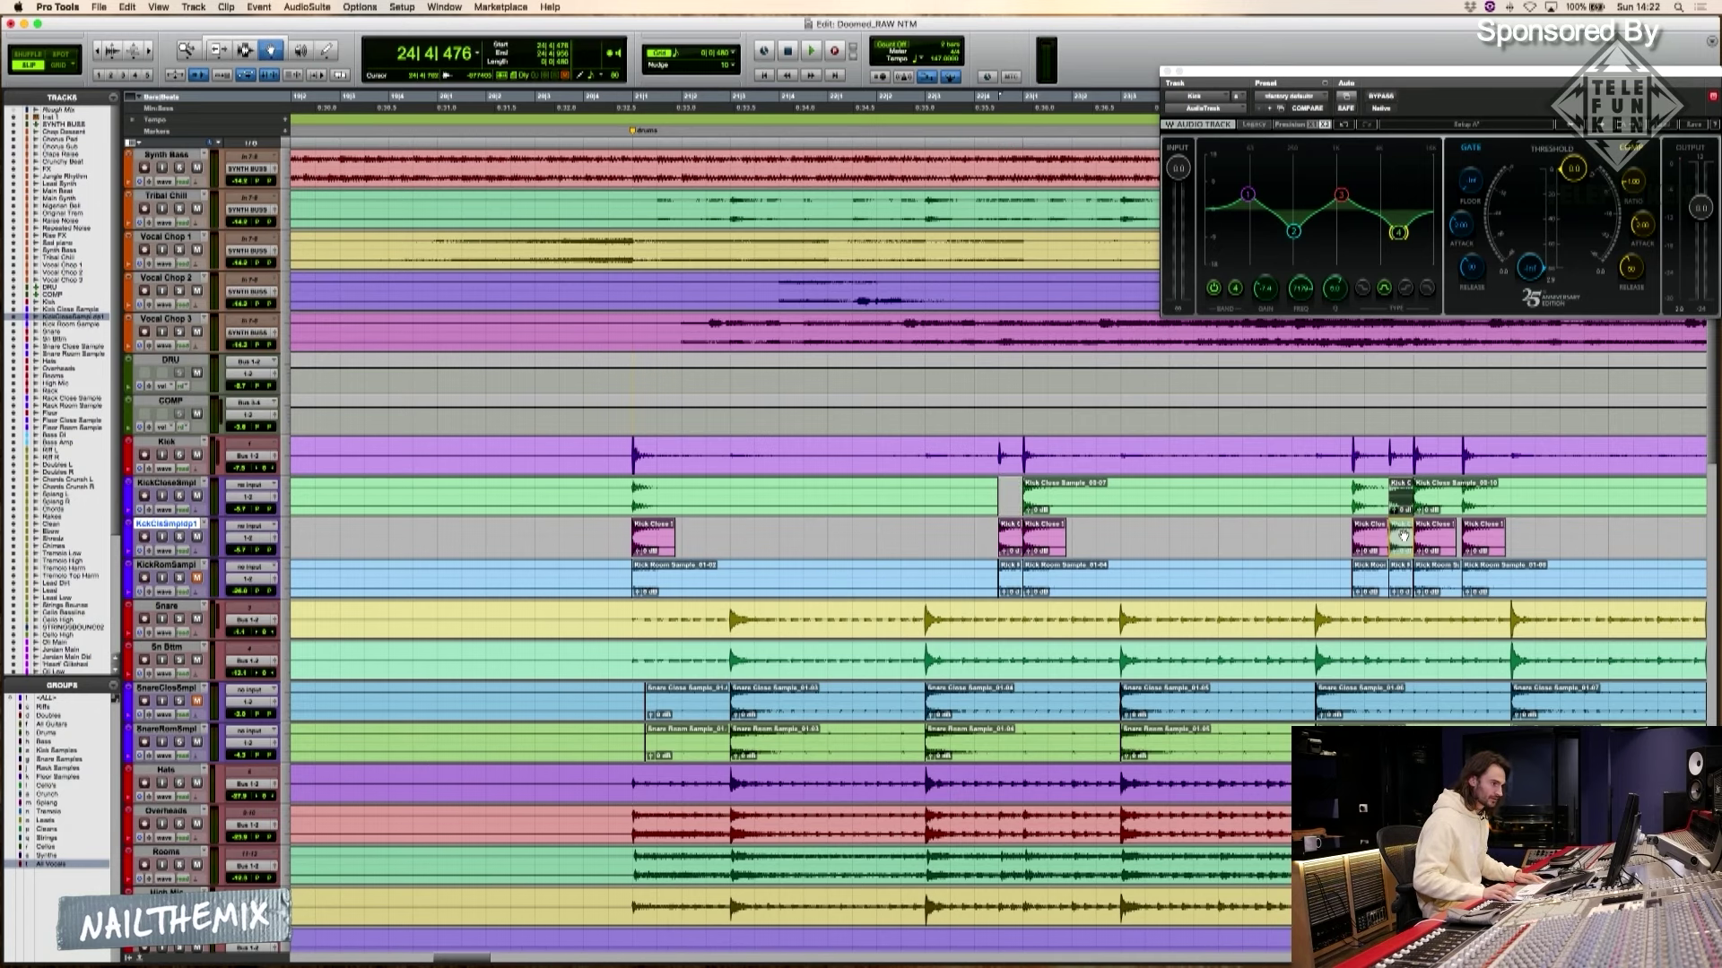
Move the kick hit at 54|1|957 from KickCloseSmpl down onto the duplicate track
{"action": "key", "text": "super+bracketleft"}
{"action": "key", "text": "F8"}
{"action": "left_click_drag", "start_coordinate": [1044, 536], "coordinate": [1045, 502]}
{"action": "left_click_drag", "start_coordinate": [1044, 503], "coordinate": [1045, 537]}
{"action": "scroll", "coordinate": [1058, 522], "scroll_direction": "right", "scroll_amount": 10}
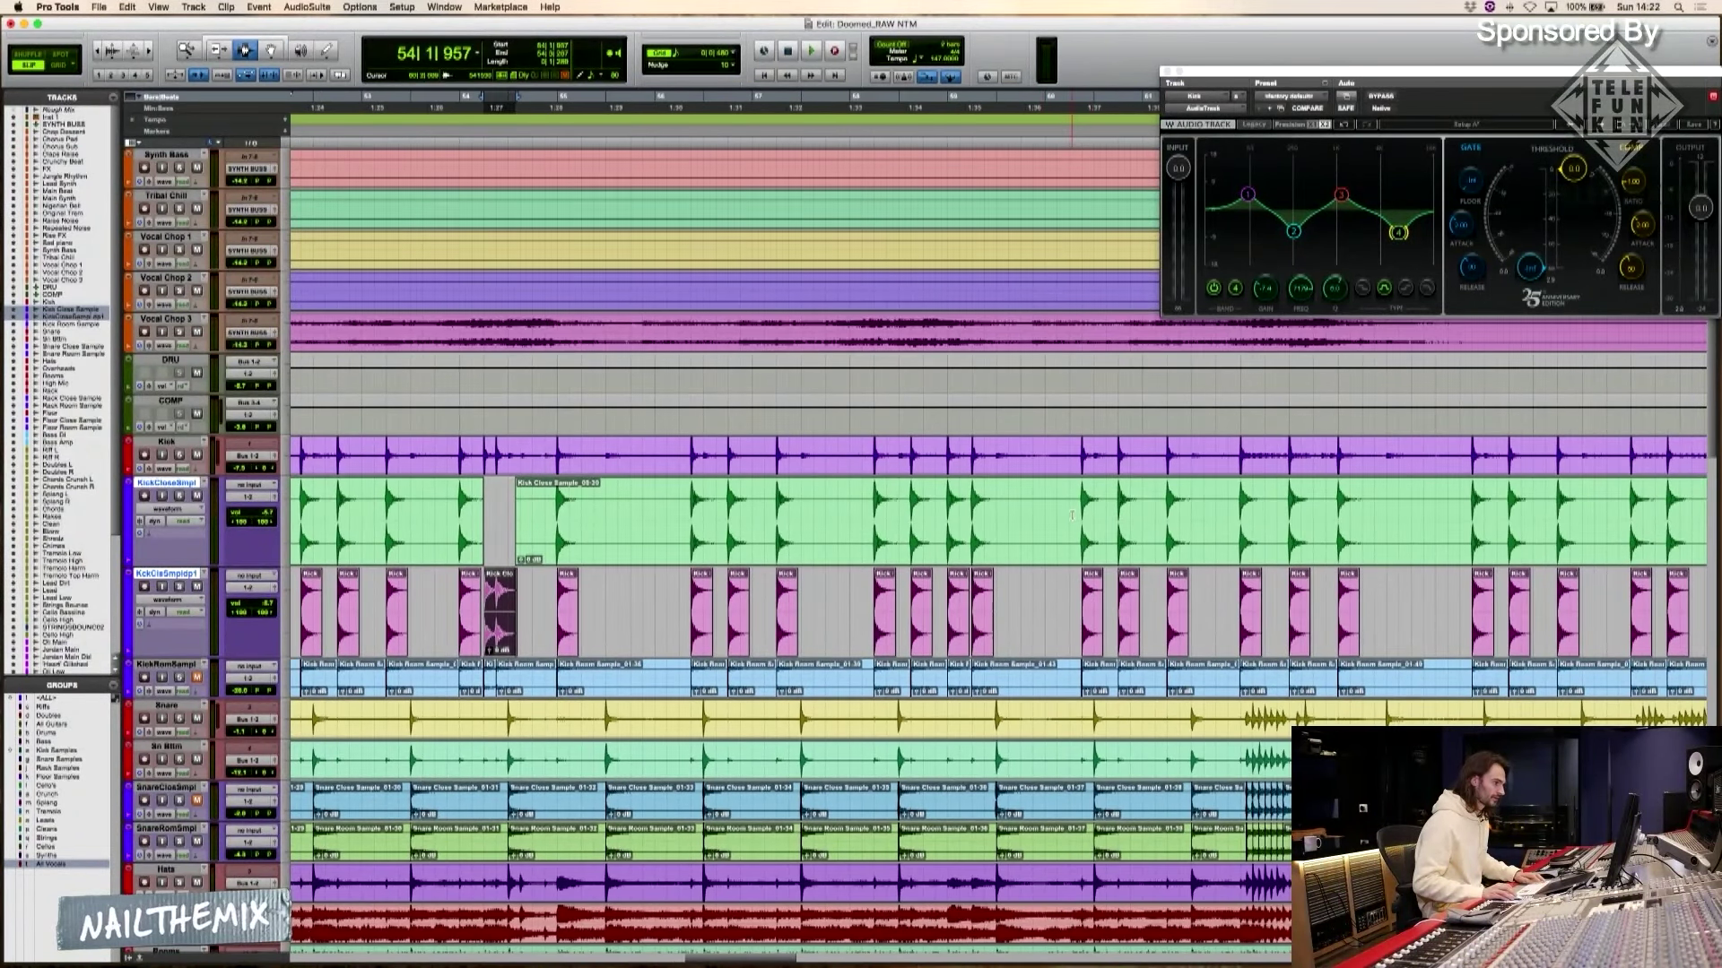
Isolate the kick hit at 78|4|234 as its own clip on KickCloseSmpl and take it out of that track
{"action": "key", "text": "r"}
{"action": "scroll", "coordinate": [1244, 511], "scroll_direction": "right", "scroll_amount": 5}
{"action": "left_click", "coordinate": [1399, 518]}
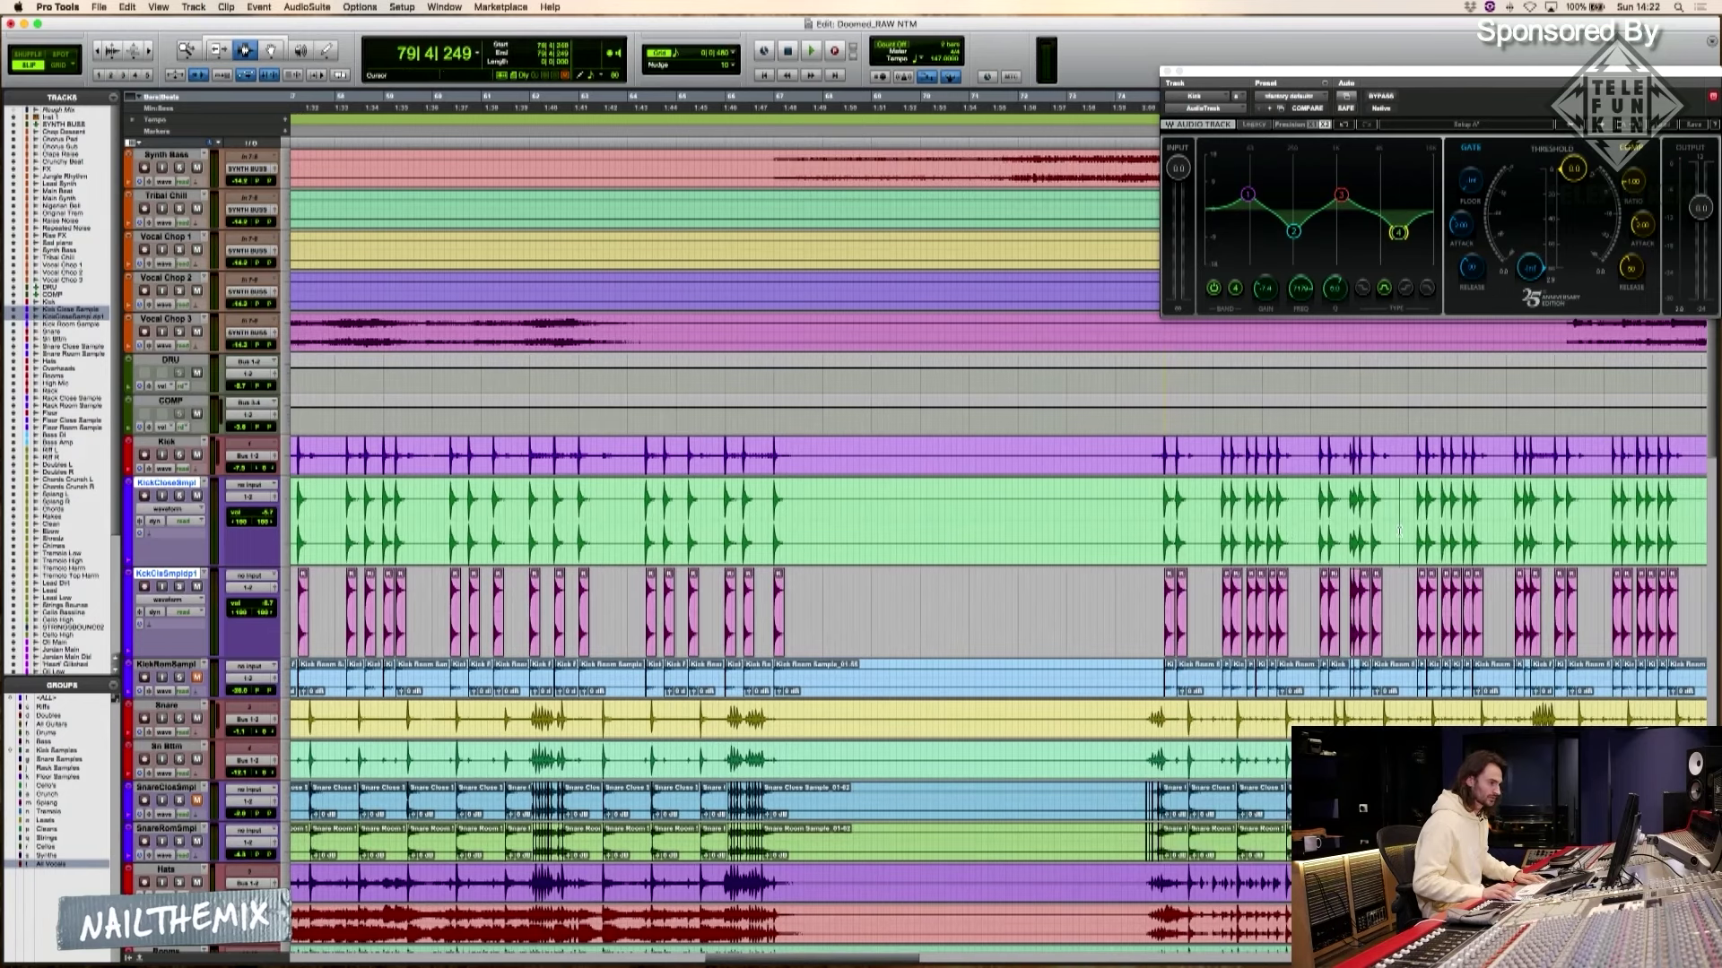
{"action": "key", "text": "t"}
{"action": "left_click", "coordinate": [860, 517]}
{"action": "key", "text": "t"}
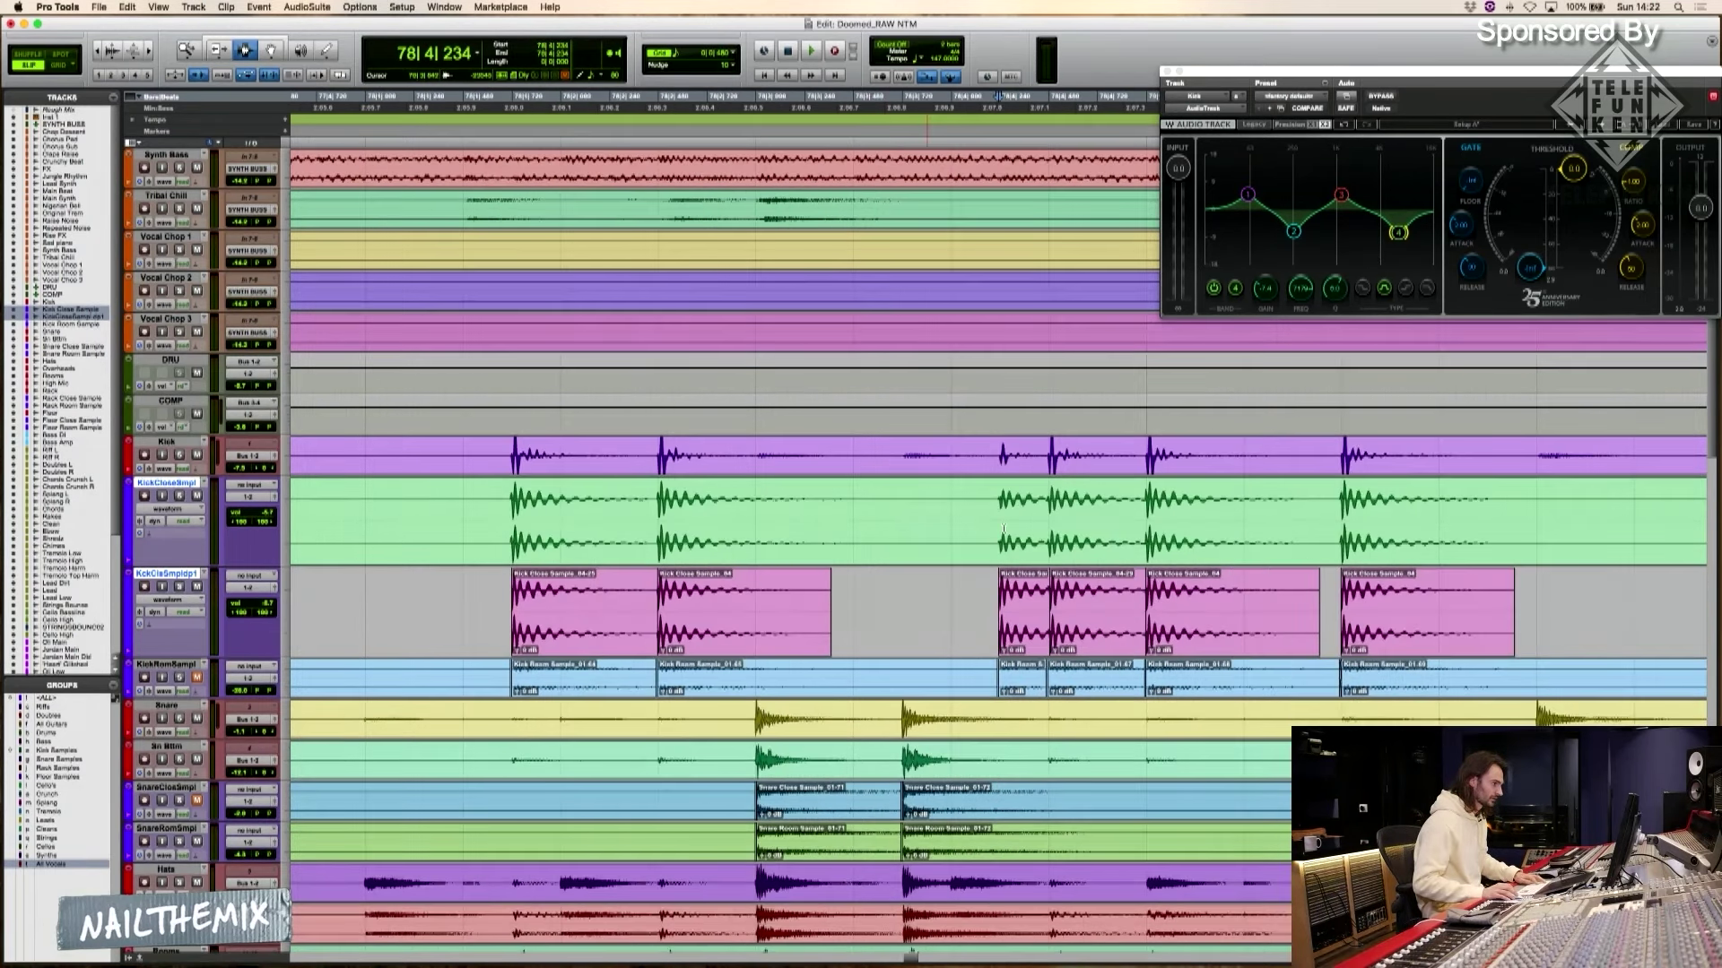
{"action": "key", "text": "r"}
{"action": "key", "text": "Tab"}
{"action": "key", "text": "t"}
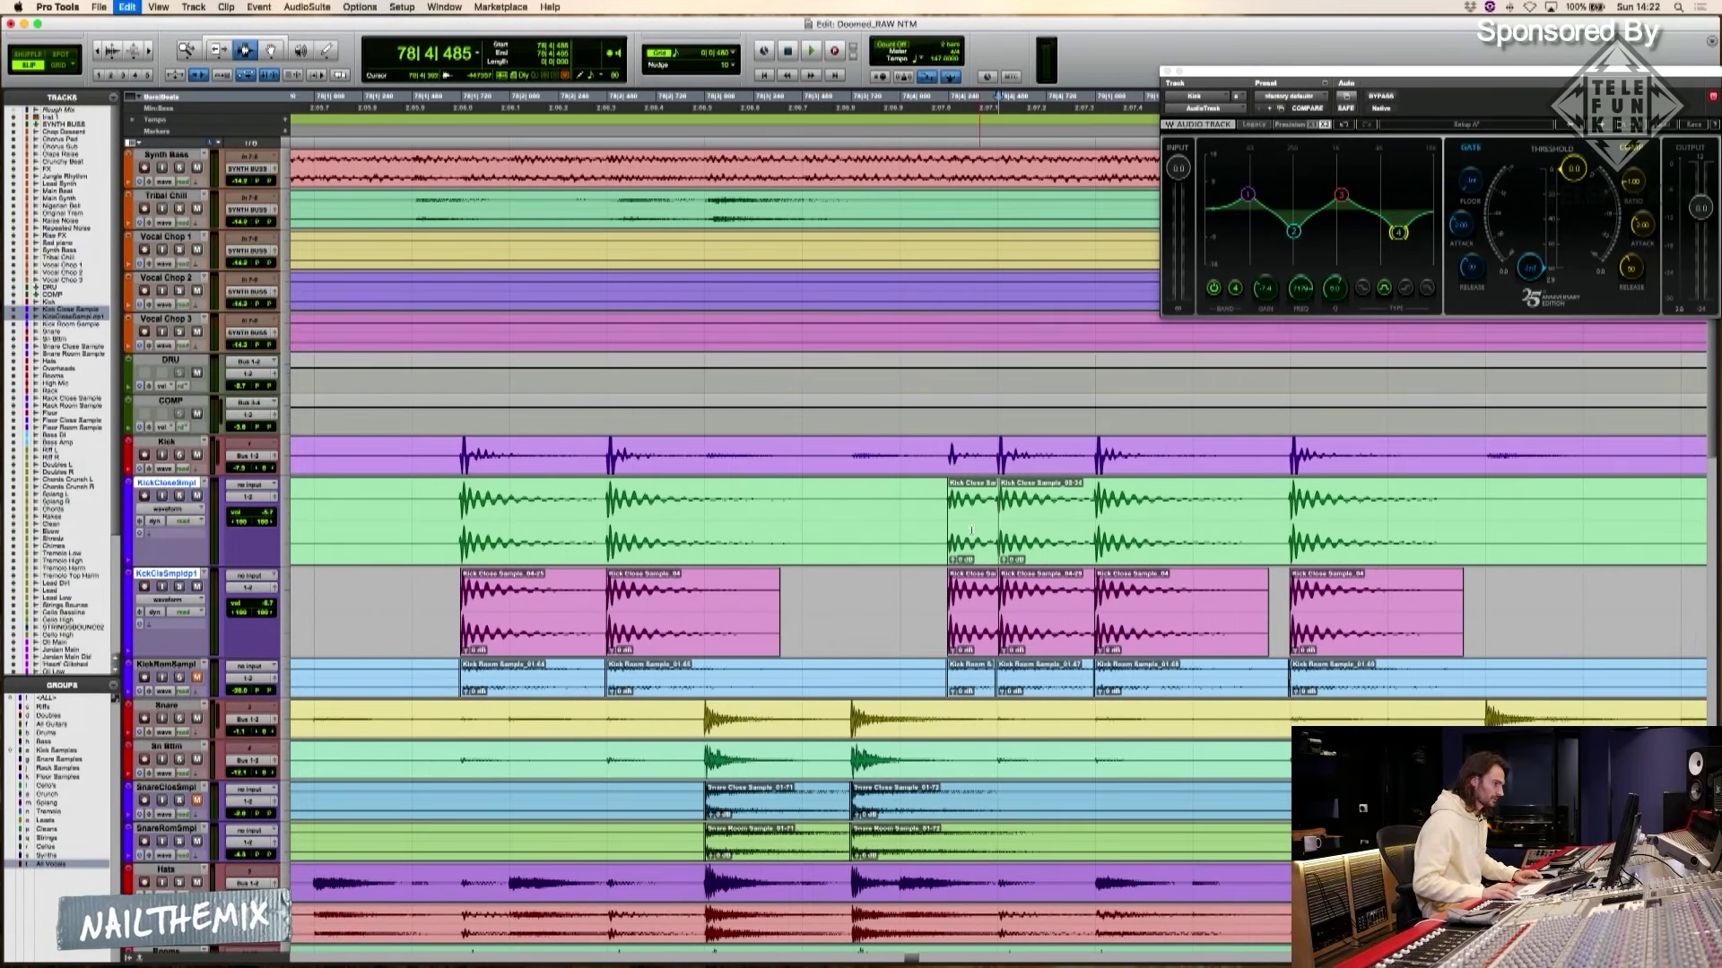
{"action": "left_click", "coordinate": [971, 530], "text": "super"}
{"action": "key", "text": "Delete"}
{"action": "key", "text": "r"}
{"action": "key", "text": "r"}
{"action": "left_click", "coordinate": [775, 529]}
{"action": "scroll", "coordinate": [807, 530], "scroll_direction": "right", "scroll_amount": 5}
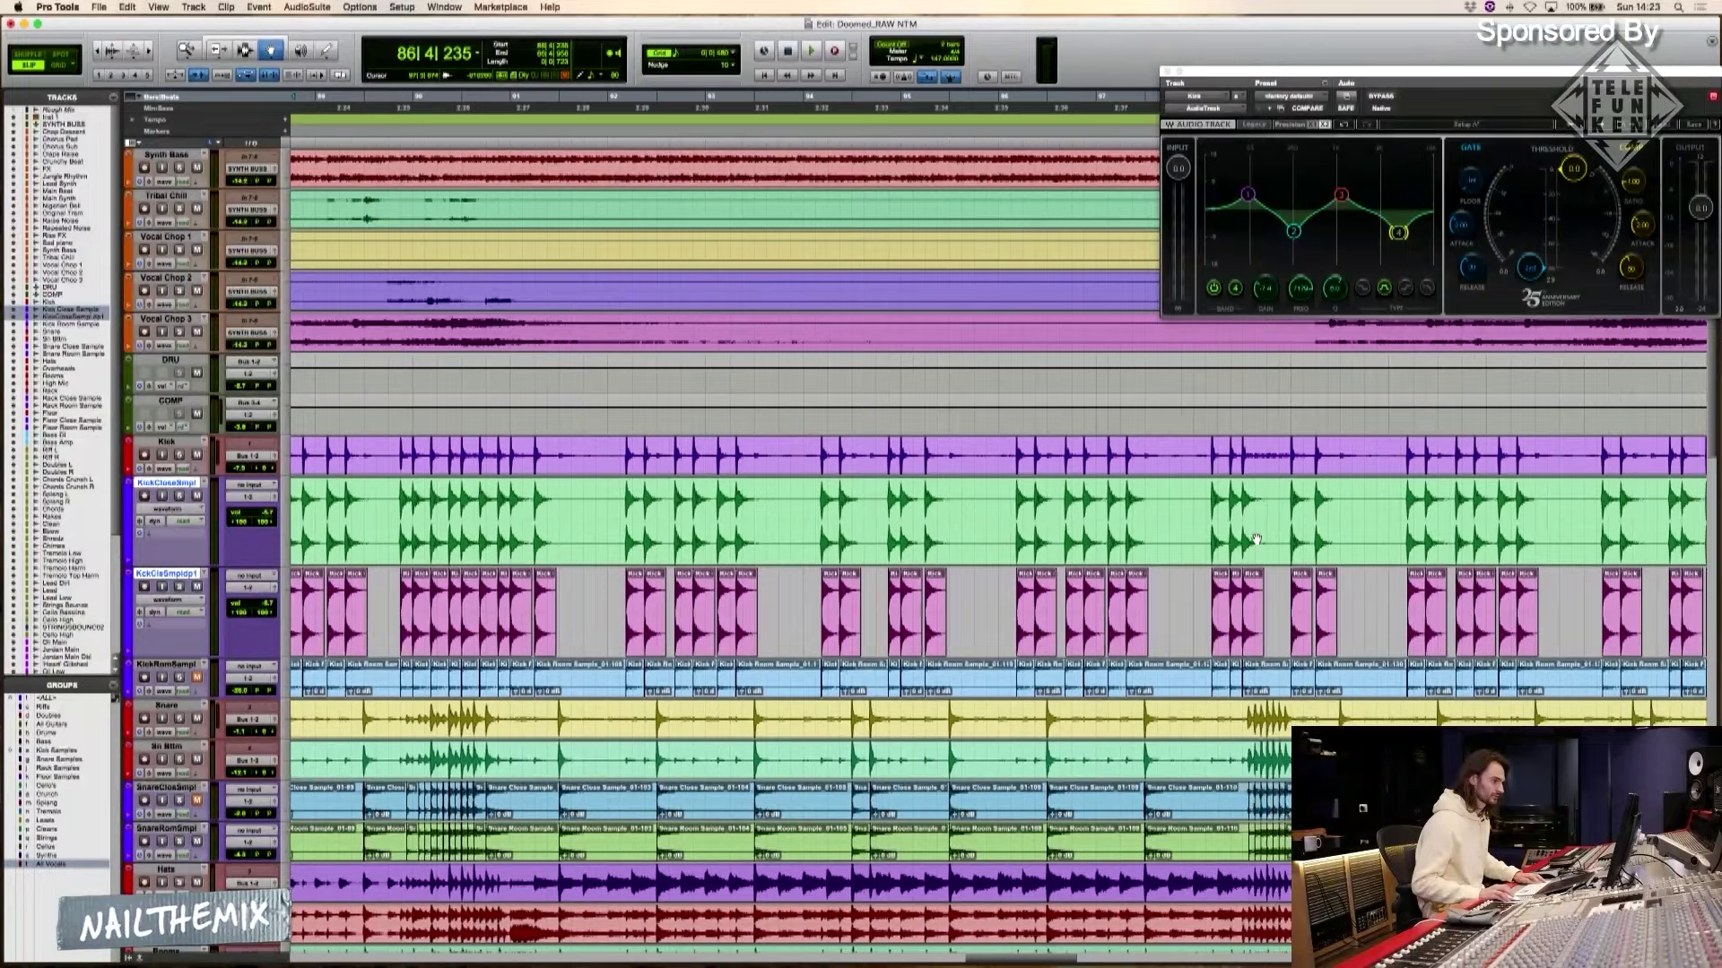
Separate the kick hit between 102|4|476 and 102|4|956 on KickCloseSmpl and move it down onto the duplicate track
{"action": "scroll", "coordinate": [1256, 538], "scroll_direction": "right", "scroll_amount": 5}
{"action": "scroll", "coordinate": [1253, 538], "scroll_direction": "left", "scroll_amount": 3}
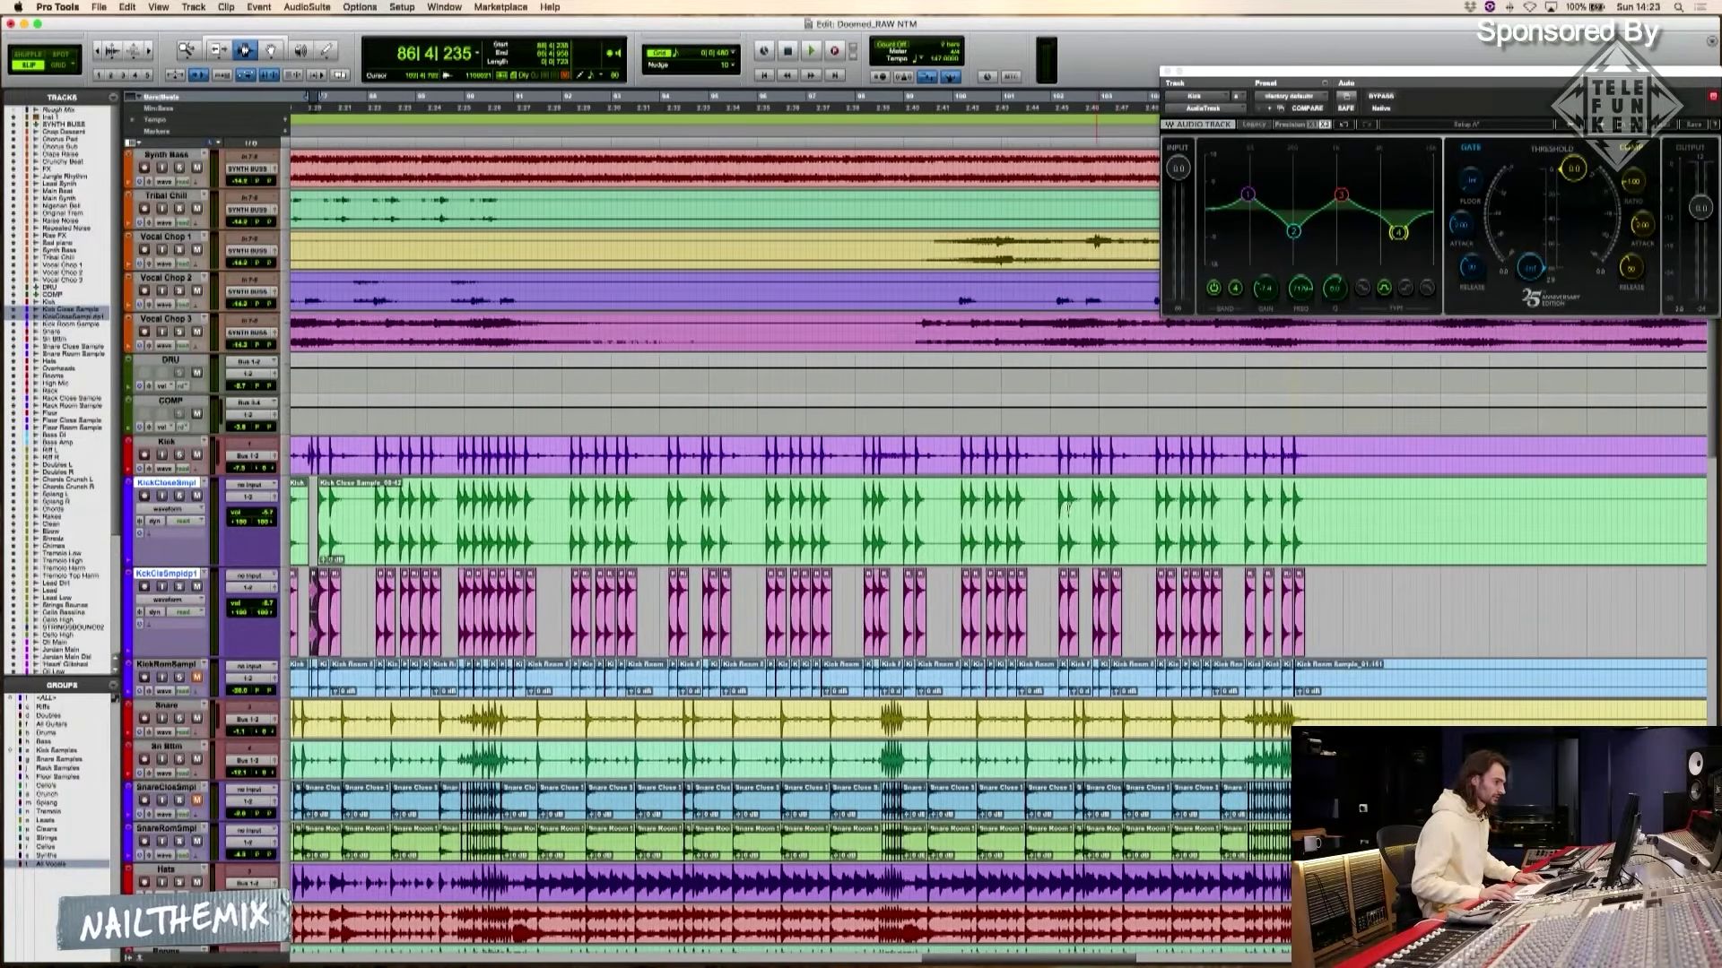
{"action": "left_click", "coordinate": [1068, 508]}
{"action": "key", "text": "t"}
{"action": "key", "text": "t"}
{"action": "key", "text": "t"}
{"action": "left_click", "coordinate": [1166, 516]}
{"action": "key", "text": "Tab"}
{"action": "key", "text": "super+e"}
{"action": "left_click", "coordinate": [1230, 518]}
{"action": "key", "text": "Tab"}
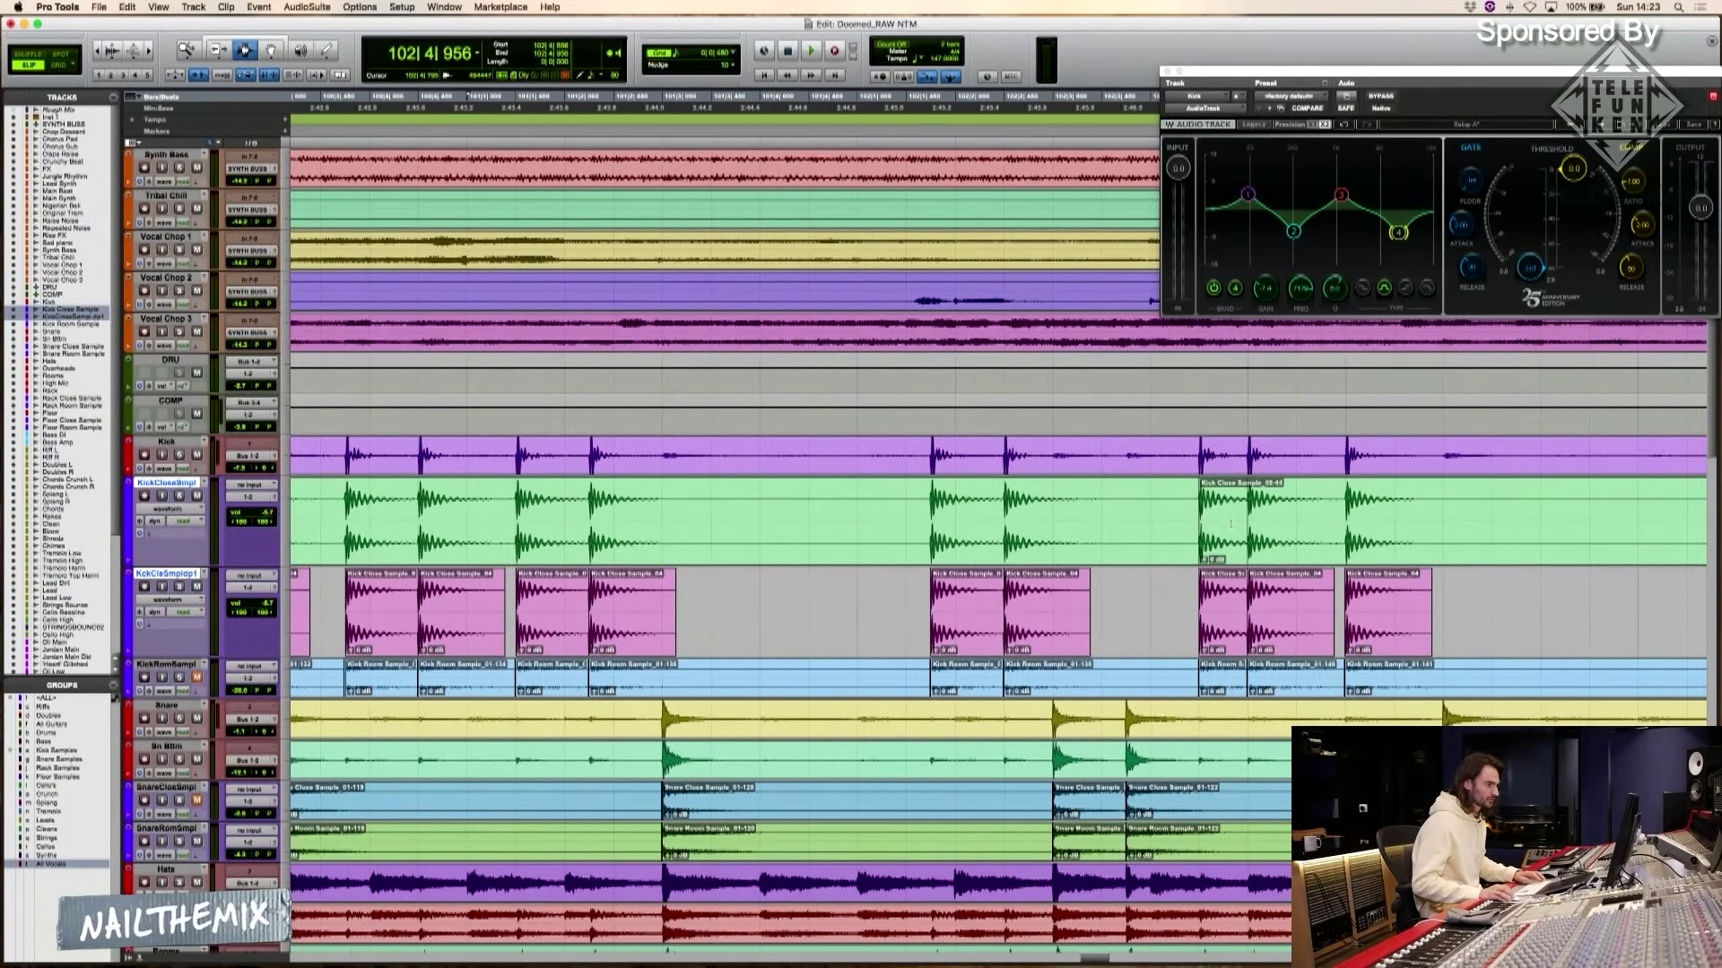
{"action": "key", "text": "super+e"}
{"action": "key", "text": "F8"}
{"action": "left_click_drag", "start_coordinate": [1224, 522], "coordinate": [1220, 577]}
Examine the KickCloseSmpl waveform from bar 102 to bar 146 for further softer kick hits
{"action": "key", "text": "r"}
{"action": "key", "text": "r"}
{"action": "key", "text": "r"}
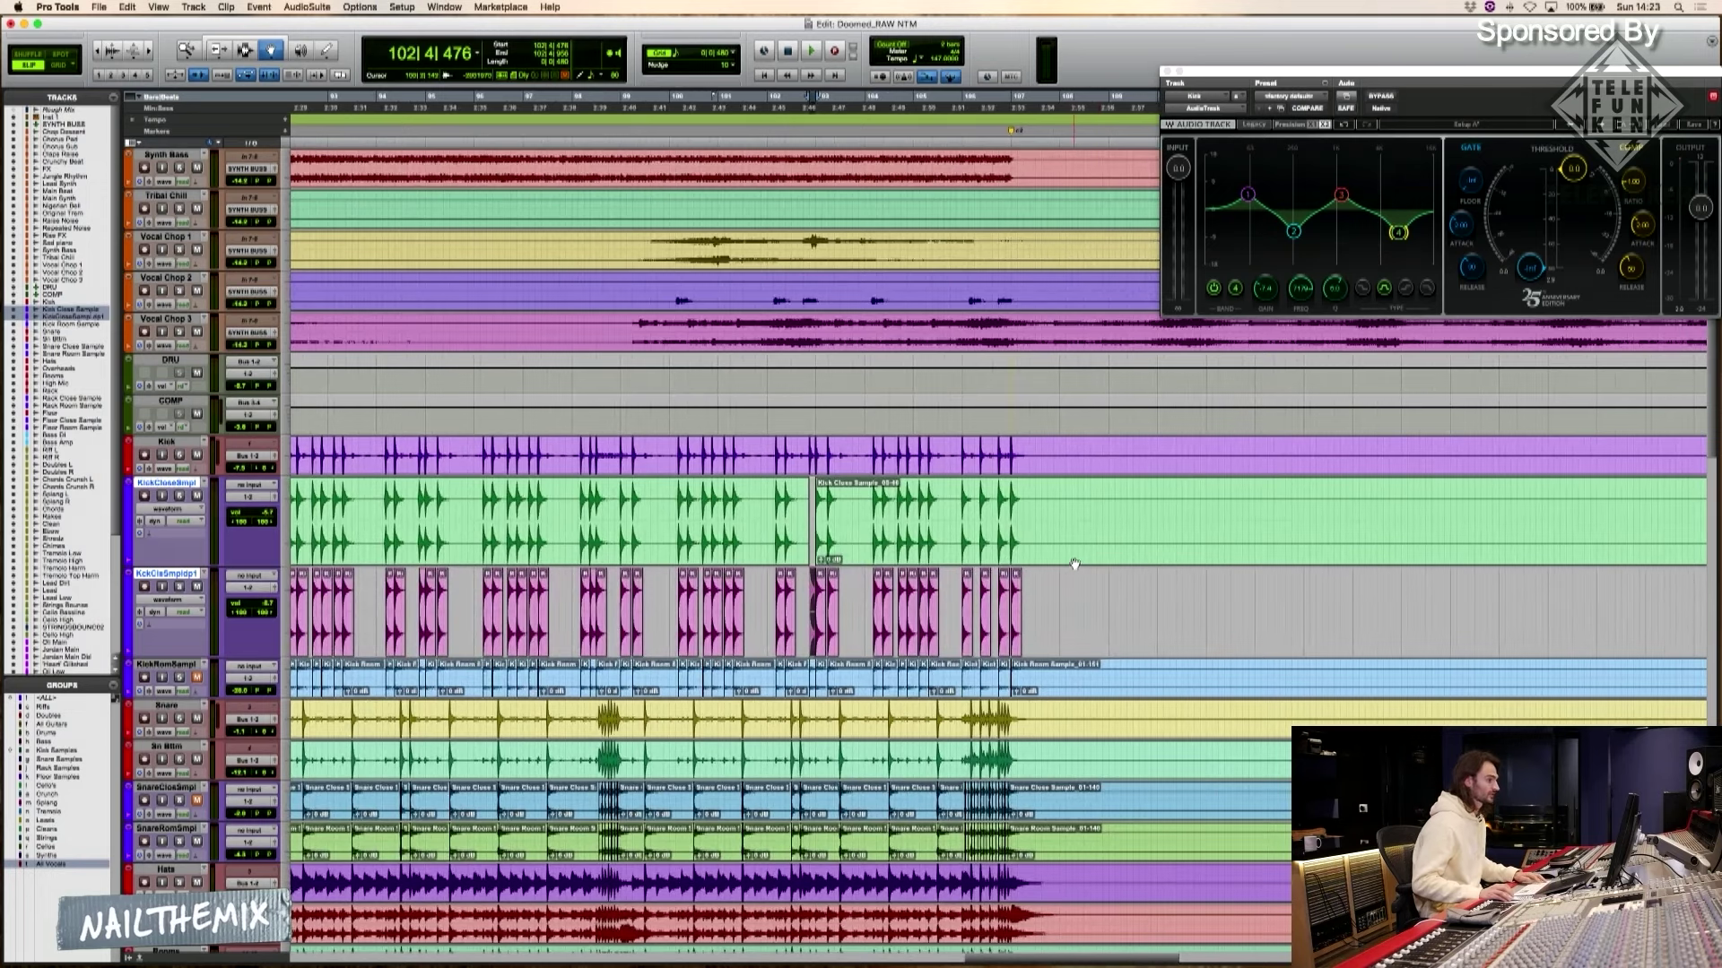
{"action": "key", "text": "r"}
{"action": "scroll", "coordinate": [1081, 560], "scroll_direction": "right", "scroll_amount": 3}
{"action": "key", "text": "F7"}
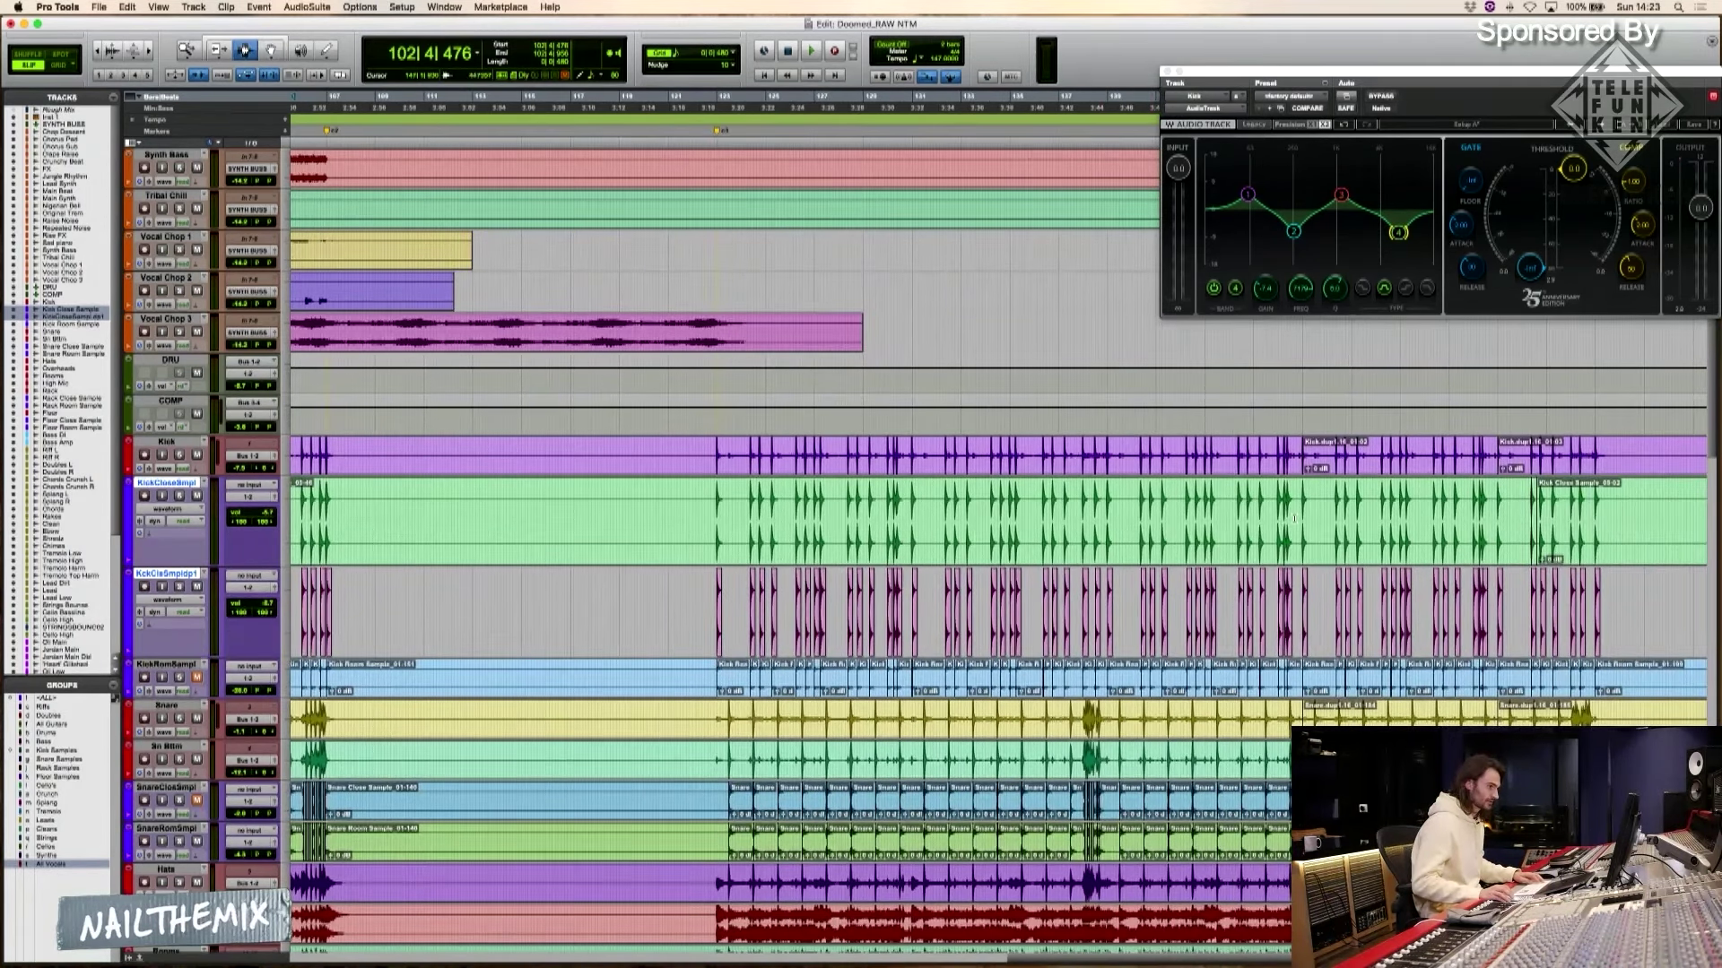
{"action": "left_click", "coordinate": [1294, 527]}
{"action": "key", "text": "t"}
{"action": "key", "text": "t"}
{"action": "key", "text": "r"}
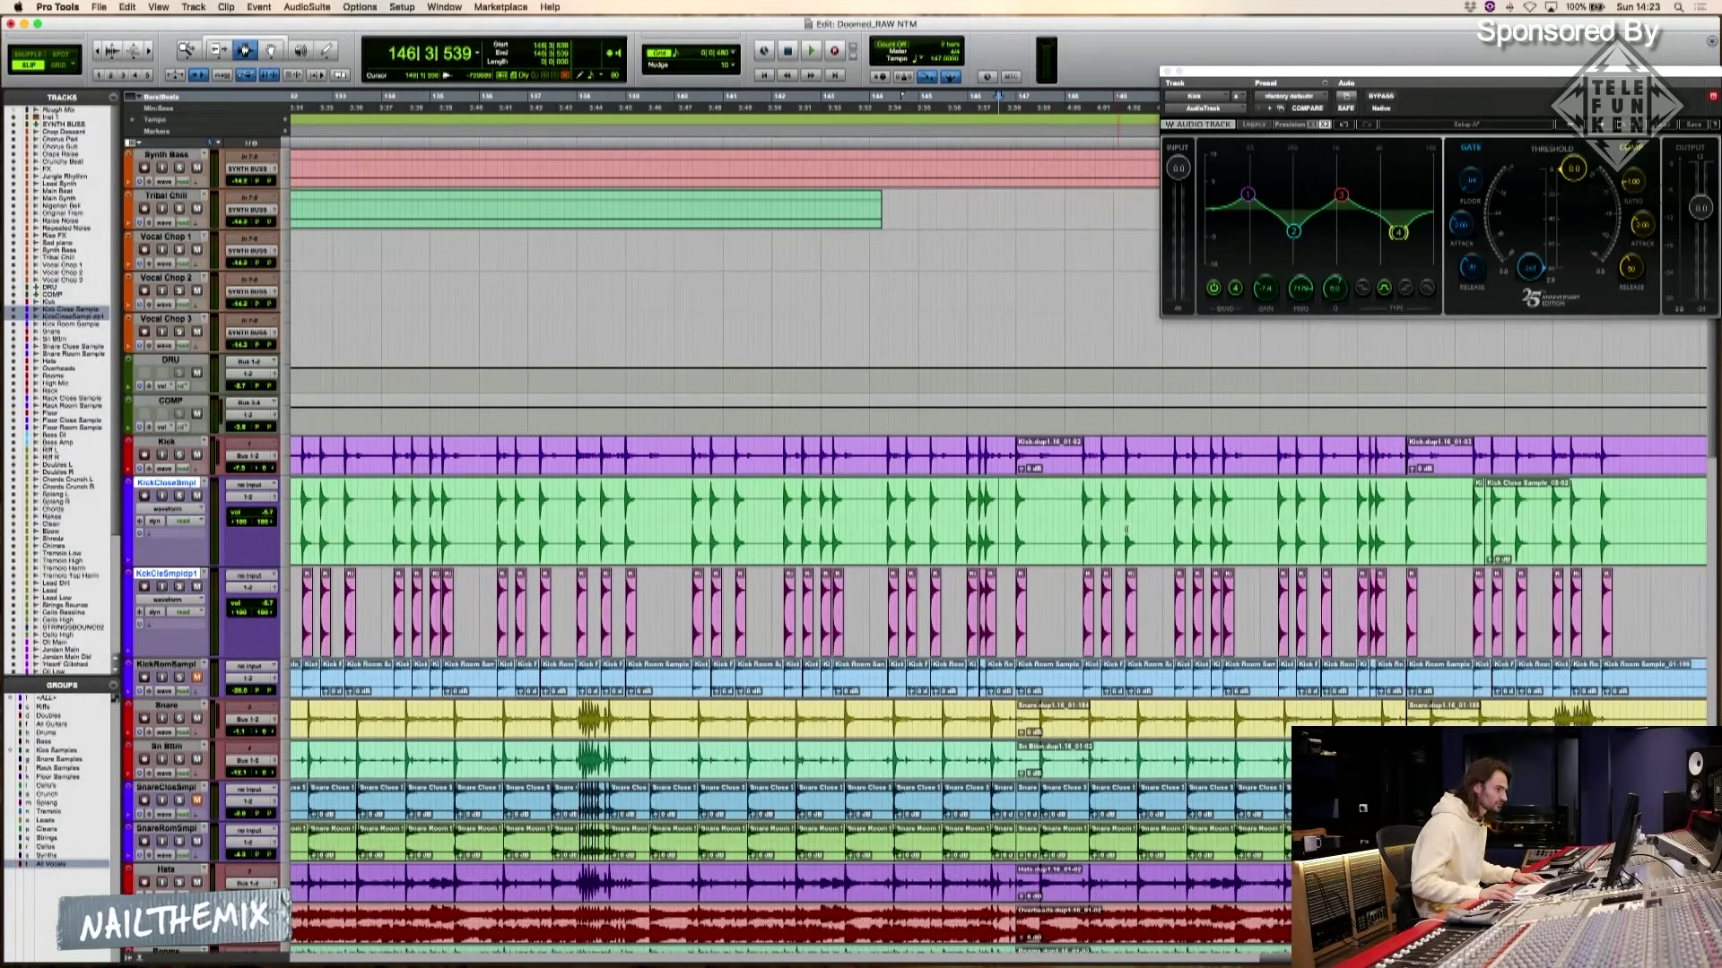
{"action": "scroll", "coordinate": [962, 529], "scroll_direction": "left", "scroll_amount": 8}
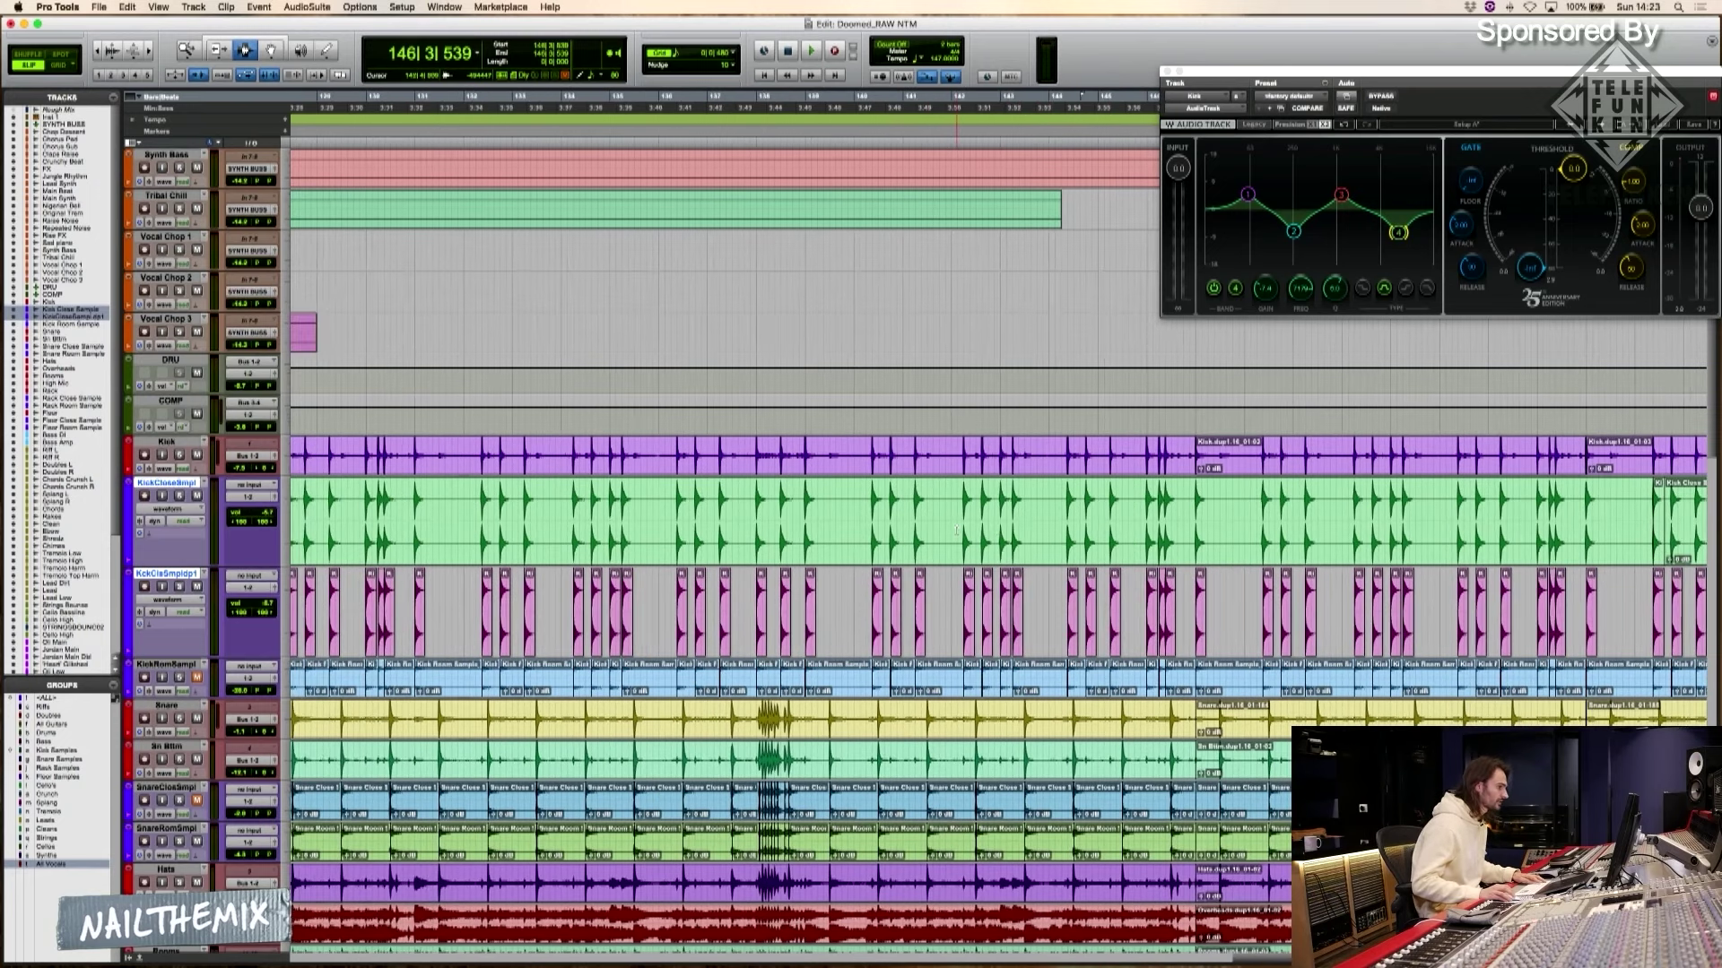
Separate the kick hit just before 130|3|433 on KickCloseSmpl and move it down onto the duplicate track
{"action": "key", "text": "b"}
{"action": "left_click", "coordinate": [719, 510]}
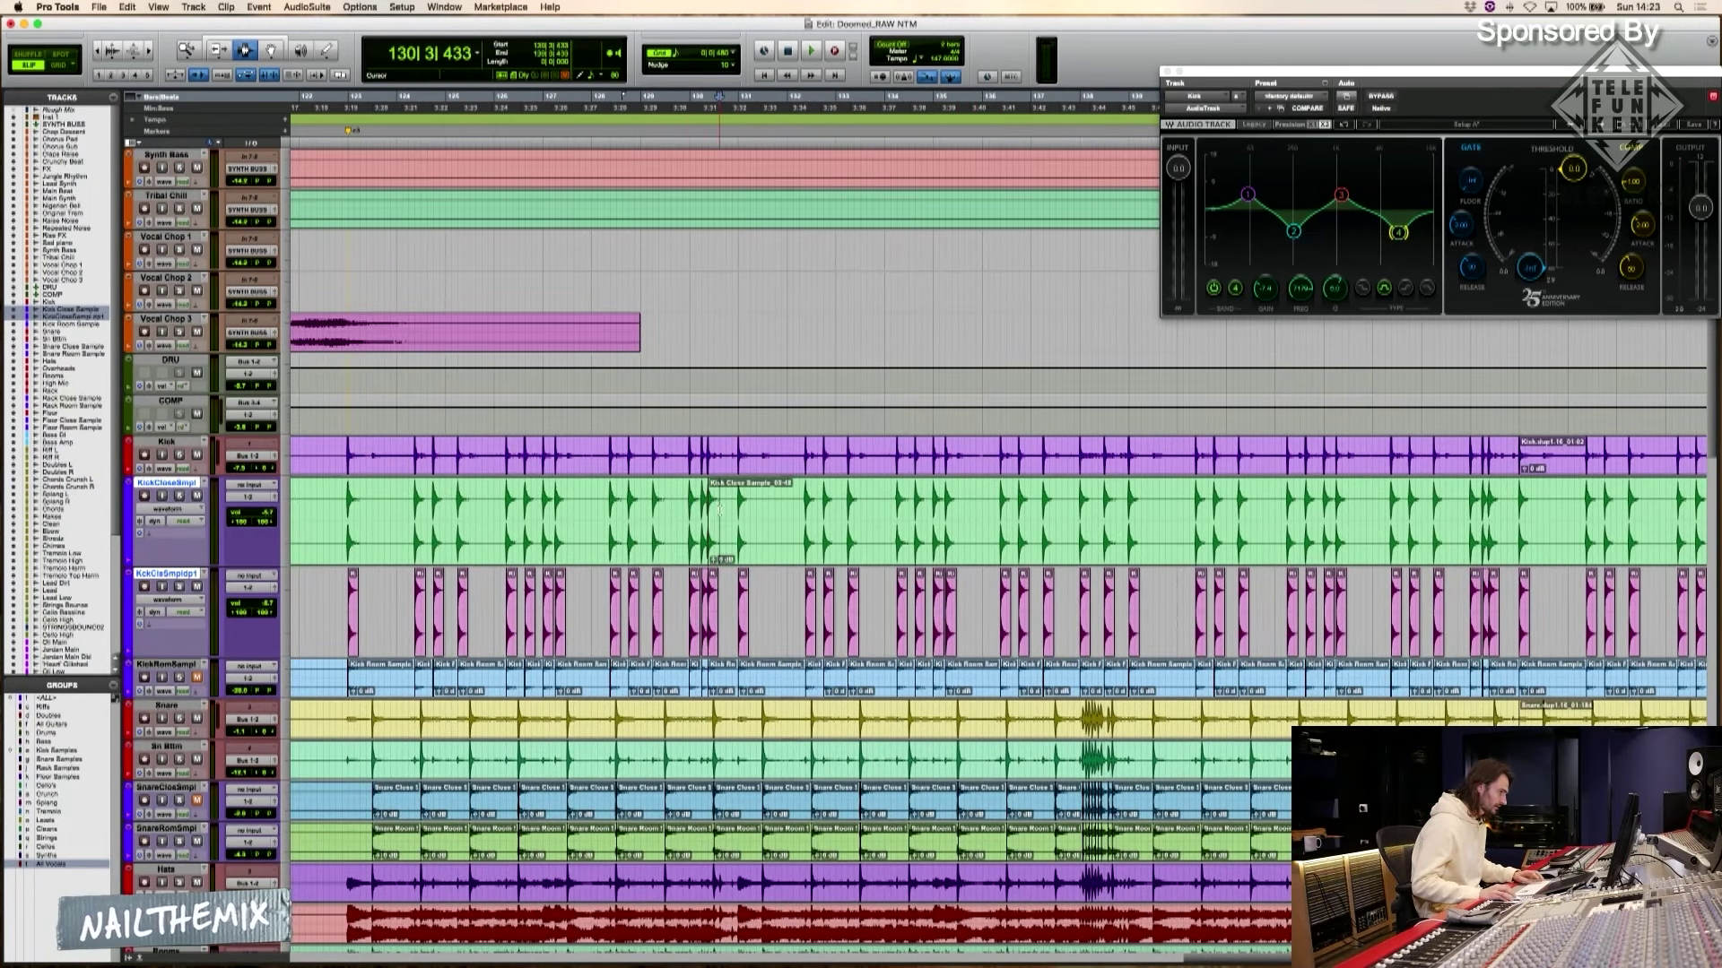
{"action": "key", "text": "b"}
{"action": "key", "text": "F8"}
{"action": "left_click_drag", "start_coordinate": [717, 537], "coordinate": [716, 581]}
Separate the kick hit at 146|2|476 on KickCloseSmpl and move it down onto the duplicate track
{"action": "scroll", "coordinate": [809, 579], "scroll_direction": "right", "scroll_amount": 3}
{"action": "key", "text": "F7"}
{"action": "left_click", "coordinate": [1144, 529]}
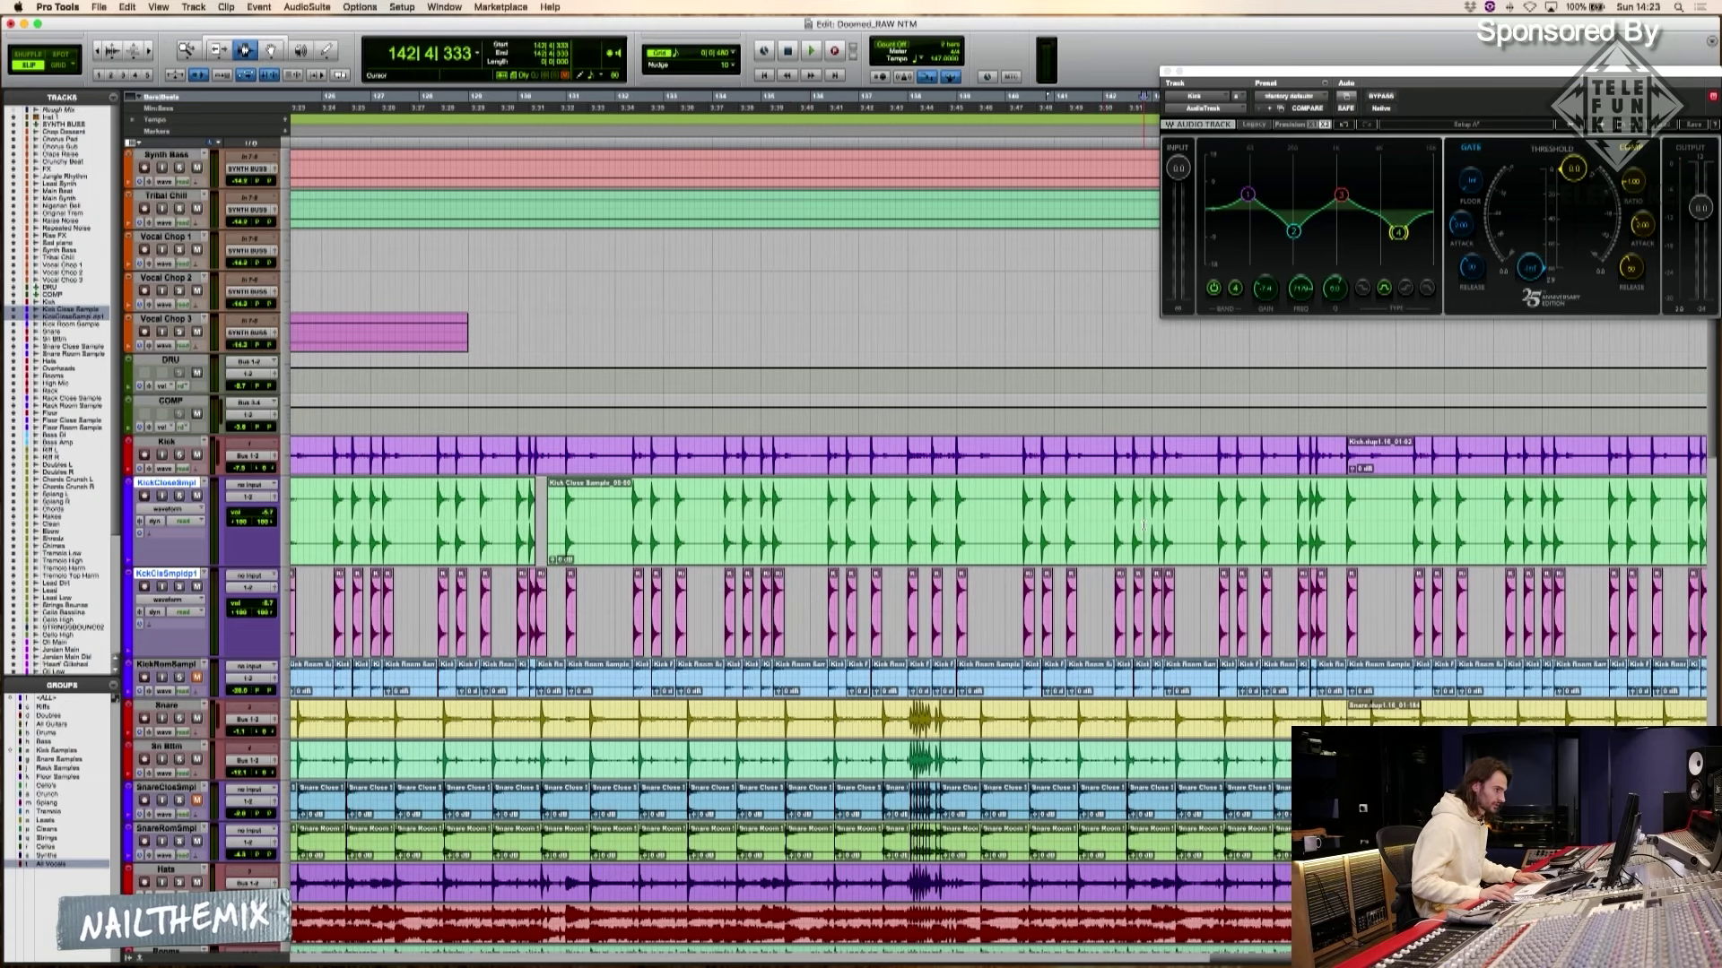
{"action": "key", "text": "t"}
{"action": "scroll", "coordinate": [1143, 528], "scroll_direction": "right", "scroll_amount": 3}
{"action": "key", "text": "super+bracketright"}
{"action": "key", "text": "super+bracketright"}
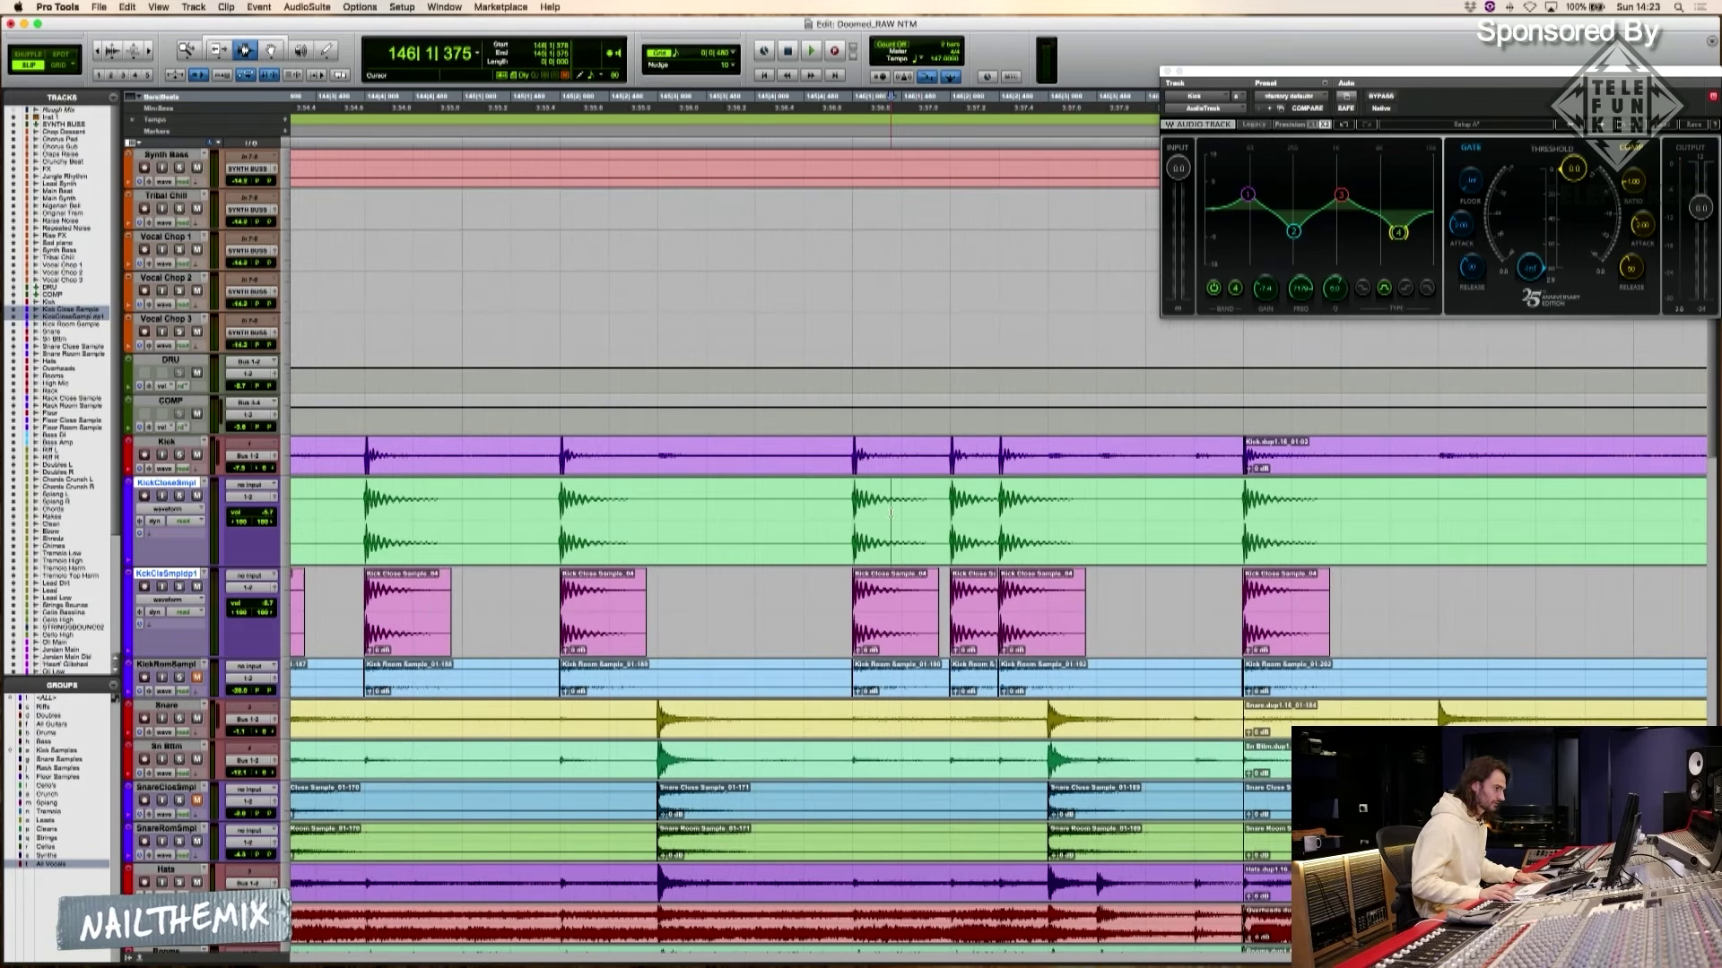
{"action": "left_click", "coordinate": [951, 516]}
{"action": "key", "text": "super+e"}
{"action": "left_click", "coordinate": [999, 520]}
{"action": "key", "text": "super+e"}
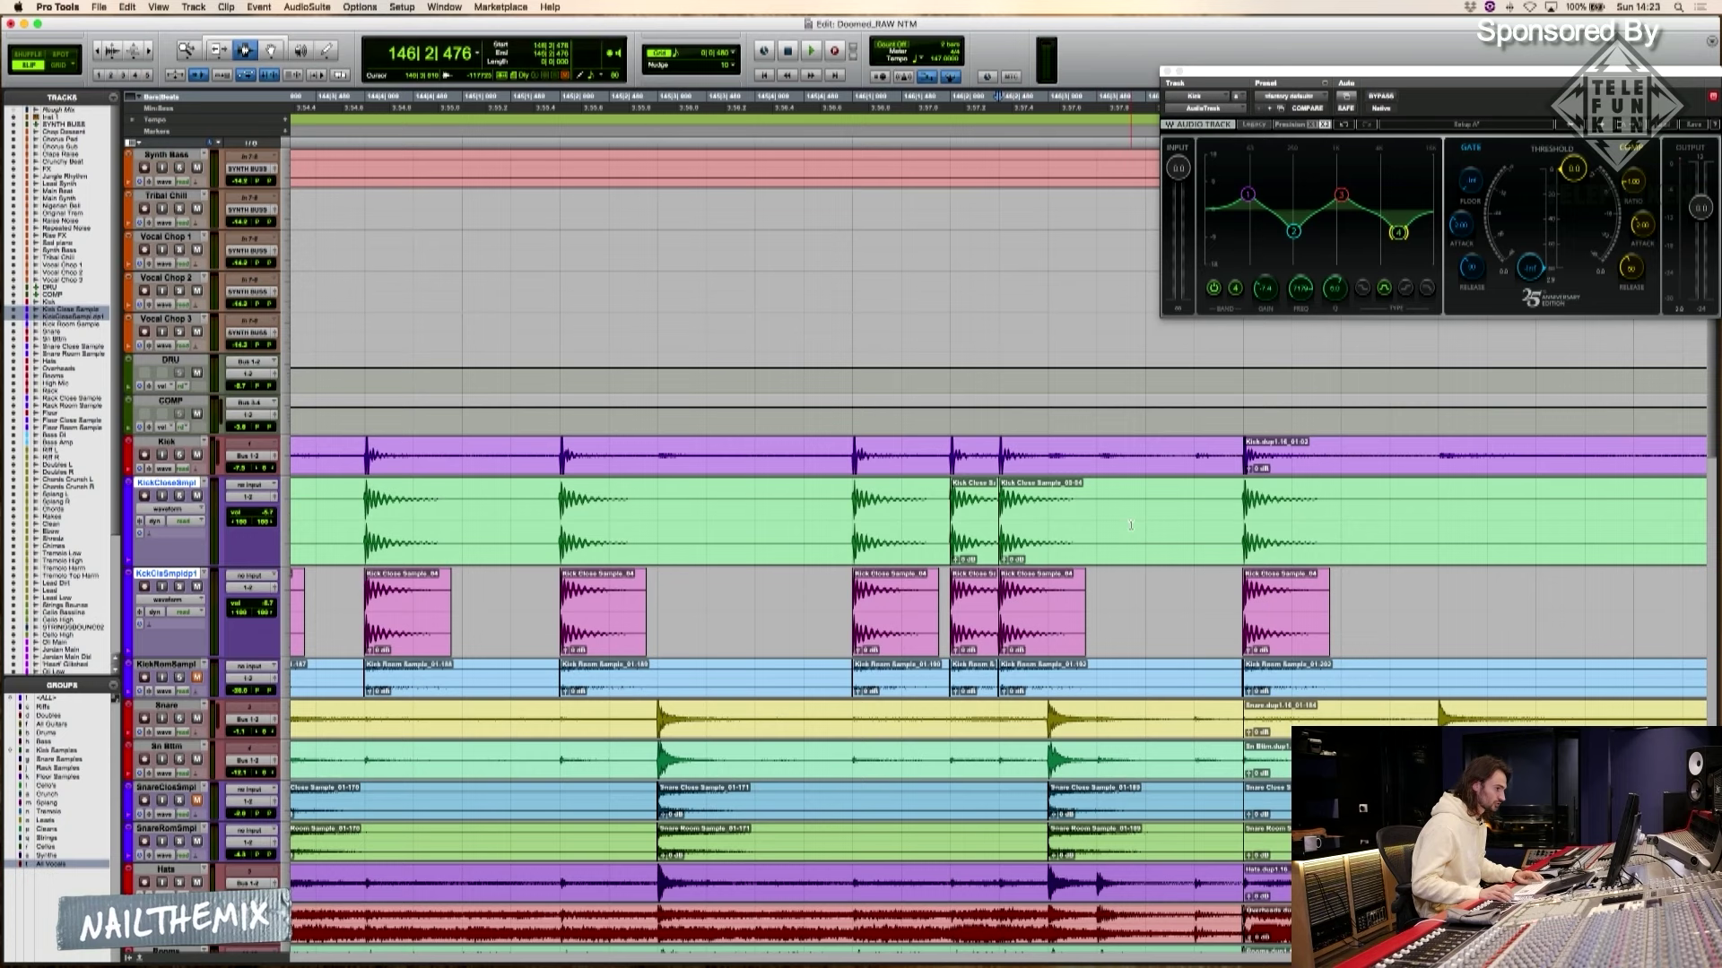
{"action": "left_click", "coordinate": [1130, 526]}
{"action": "key", "text": "super+e"}
{"action": "key", "text": "F8"}
{"action": "left_click_drag", "start_coordinate": [1048, 526], "coordinate": [1052, 593]}
Check the remaining kick hits through the end of the song and bring the whole arrangement into view
{"action": "key", "text": "super+bracketleft"}
{"action": "key", "text": "super+bracketleft"}
{"action": "key", "text": "super+bracketleft"}
{"action": "scroll", "coordinate": [1055, 593], "scroll_direction": "right", "scroll_amount": 3}
{"action": "scroll", "coordinate": [1054, 593], "scroll_direction": "right", "scroll_amount": 2}
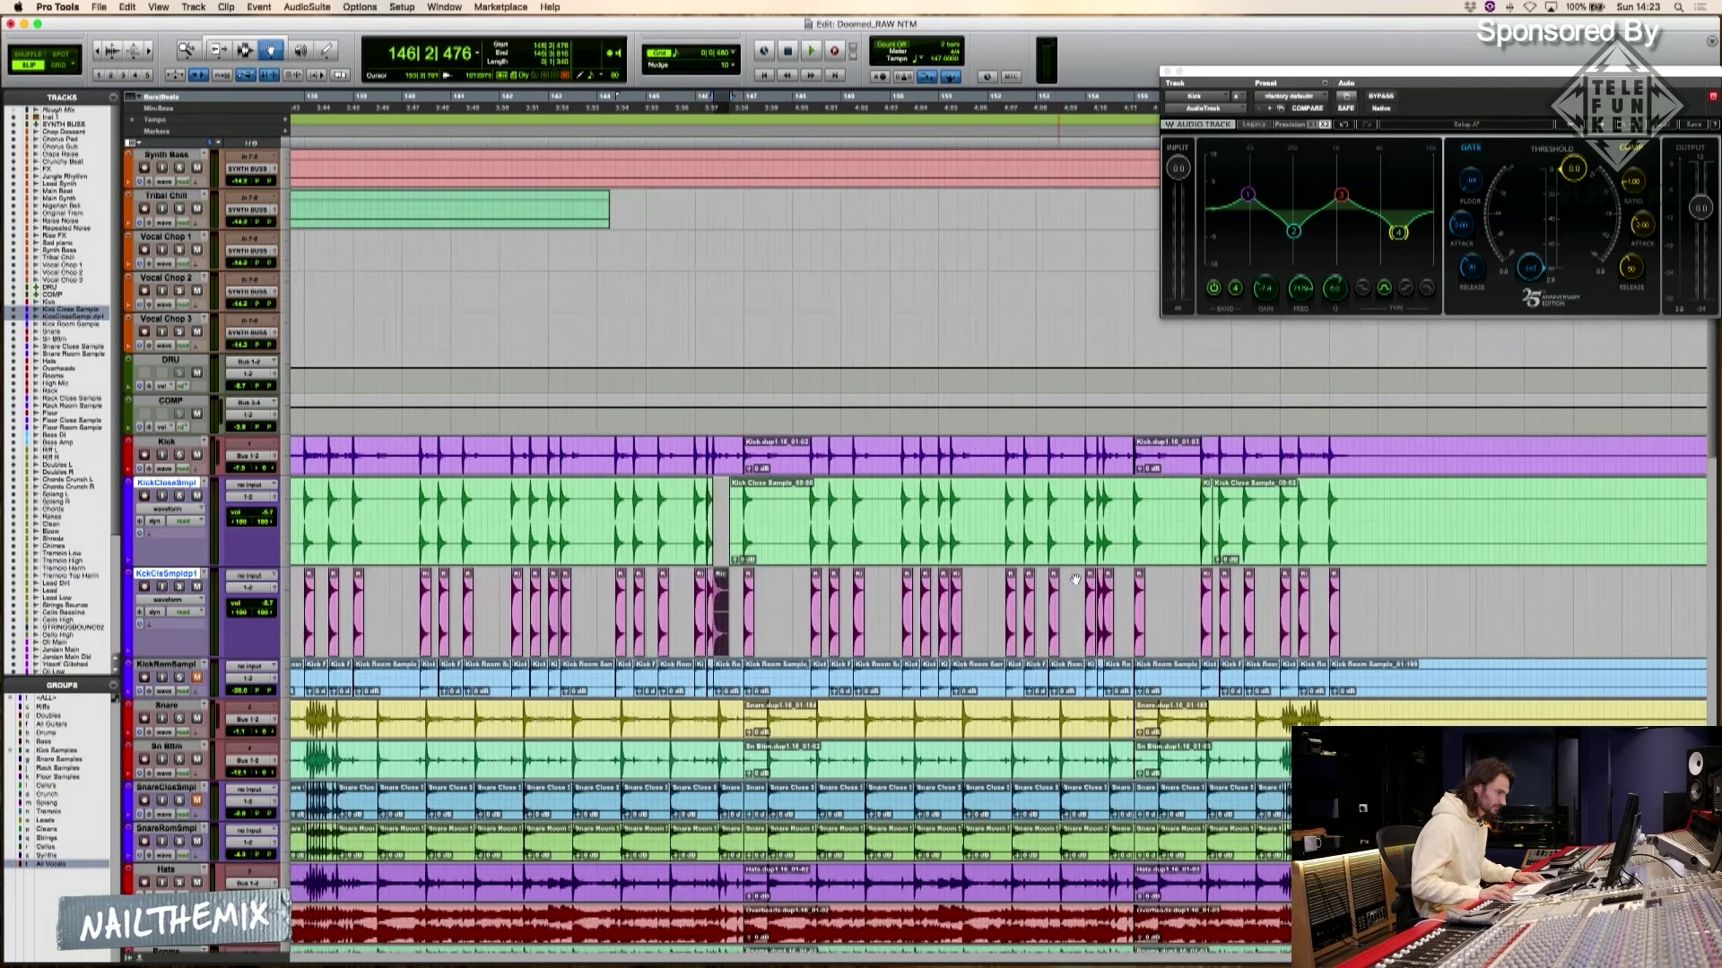
{"action": "key", "text": "F7"}
{"action": "left_click", "coordinate": [1123, 558]}
{"action": "key", "text": "super+bracketright"}
{"action": "scroll", "coordinate": [1168, 541], "scroll_direction": "right", "scroll_amount": 3}
{"action": "key", "text": "super+bracketleft"}
{"action": "key", "text": "super+bracketleft"}
{"action": "key", "text": "super+bracketleft"}
{"action": "key", "text": "super+bracketleft"}
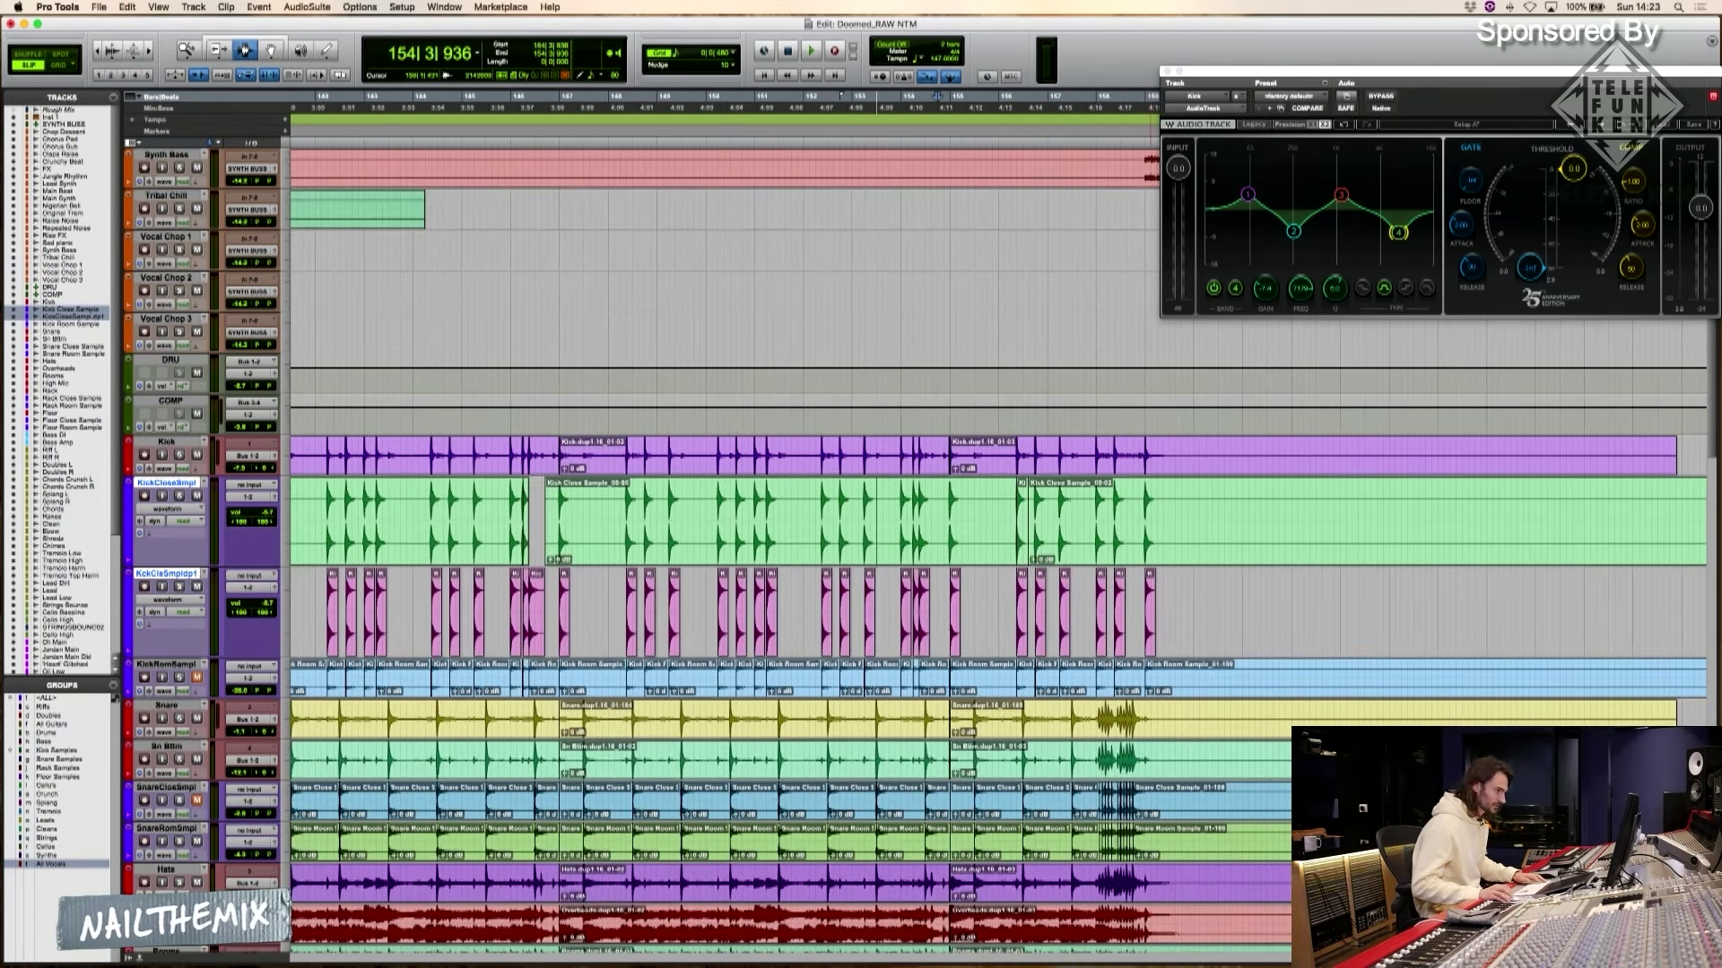
{"action": "scroll", "coordinate": [861, 524], "scroll_direction": "left", "scroll_amount": 5}
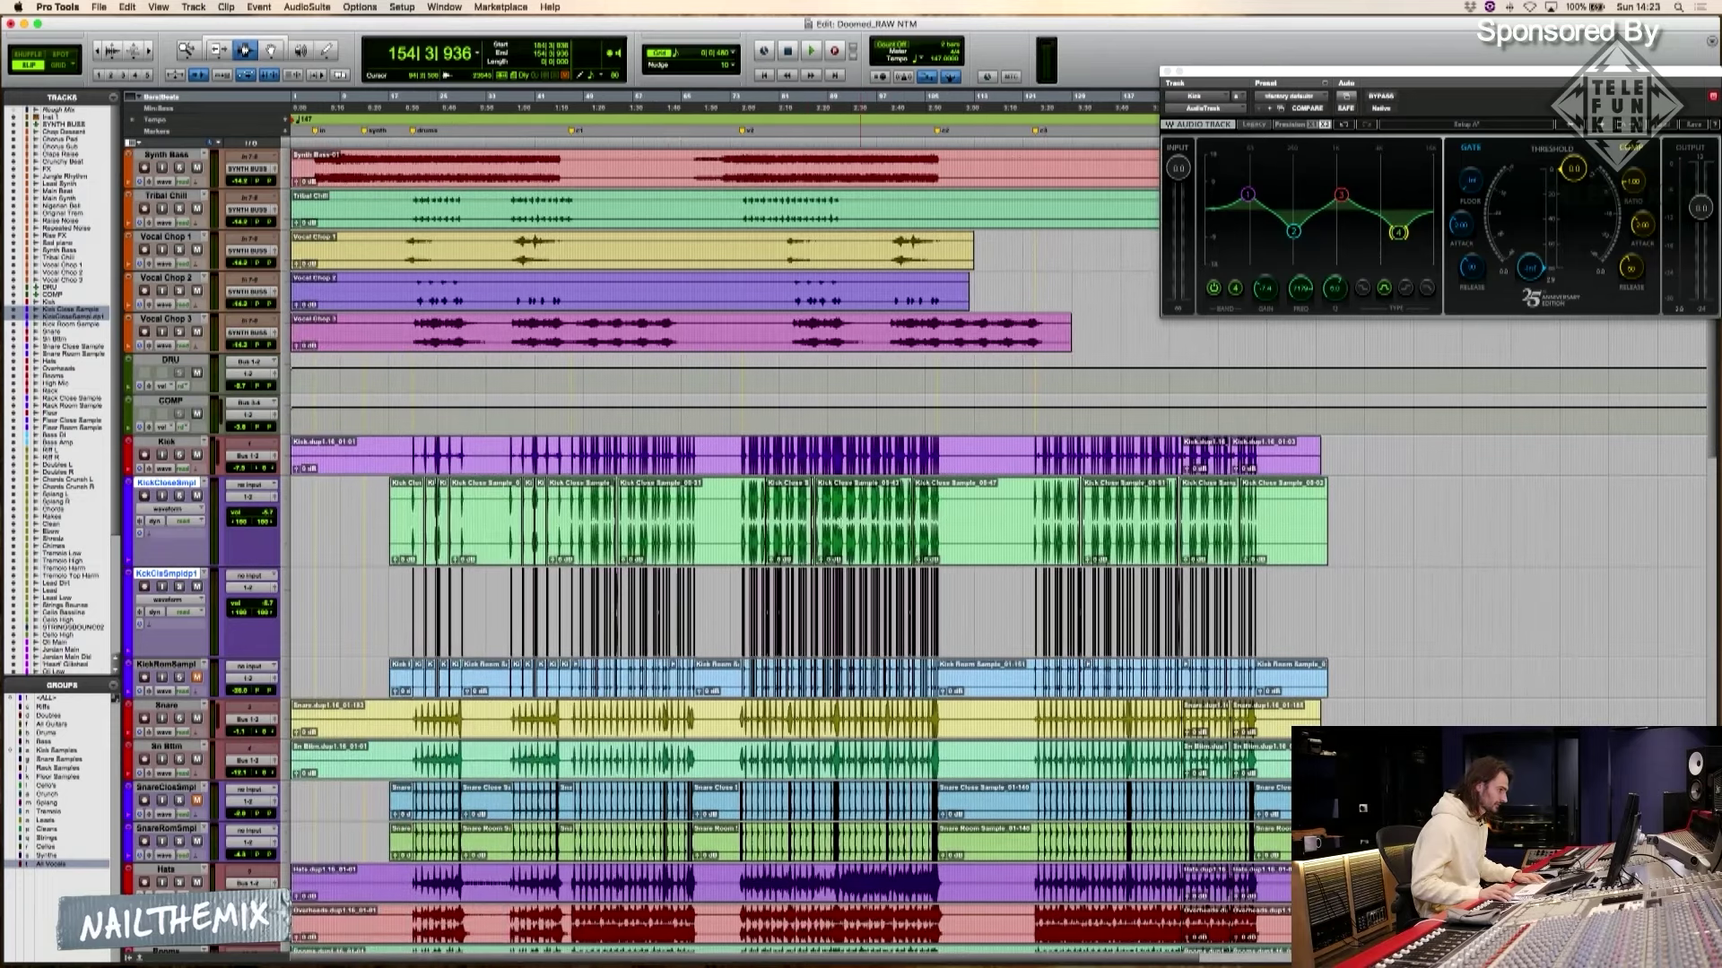
Hide the original KickCloseSmpl track from the edit view
{"action": "double_click", "coordinate": [666, 510]}
{"action": "left_click", "coordinate": [175, 487]}
{"action": "left_click", "coordinate": [175, 487]}
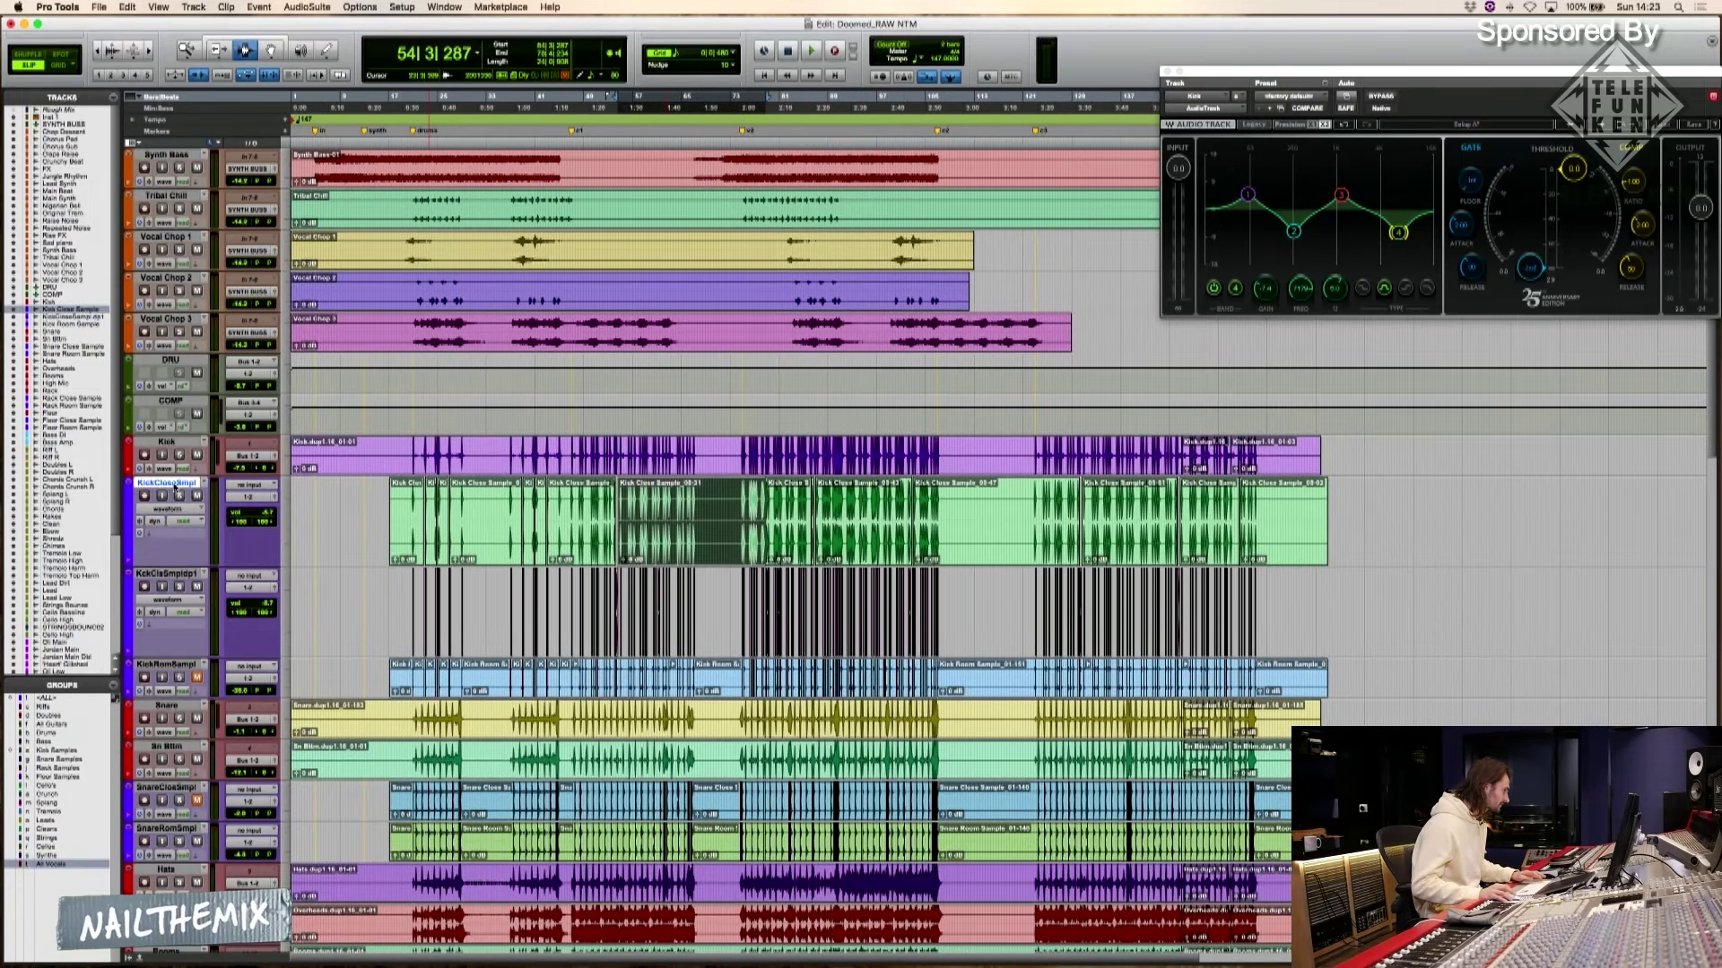
{"action": "right_click", "coordinate": [174, 487]}
{"action": "left_click", "coordinate": [191, 496]}
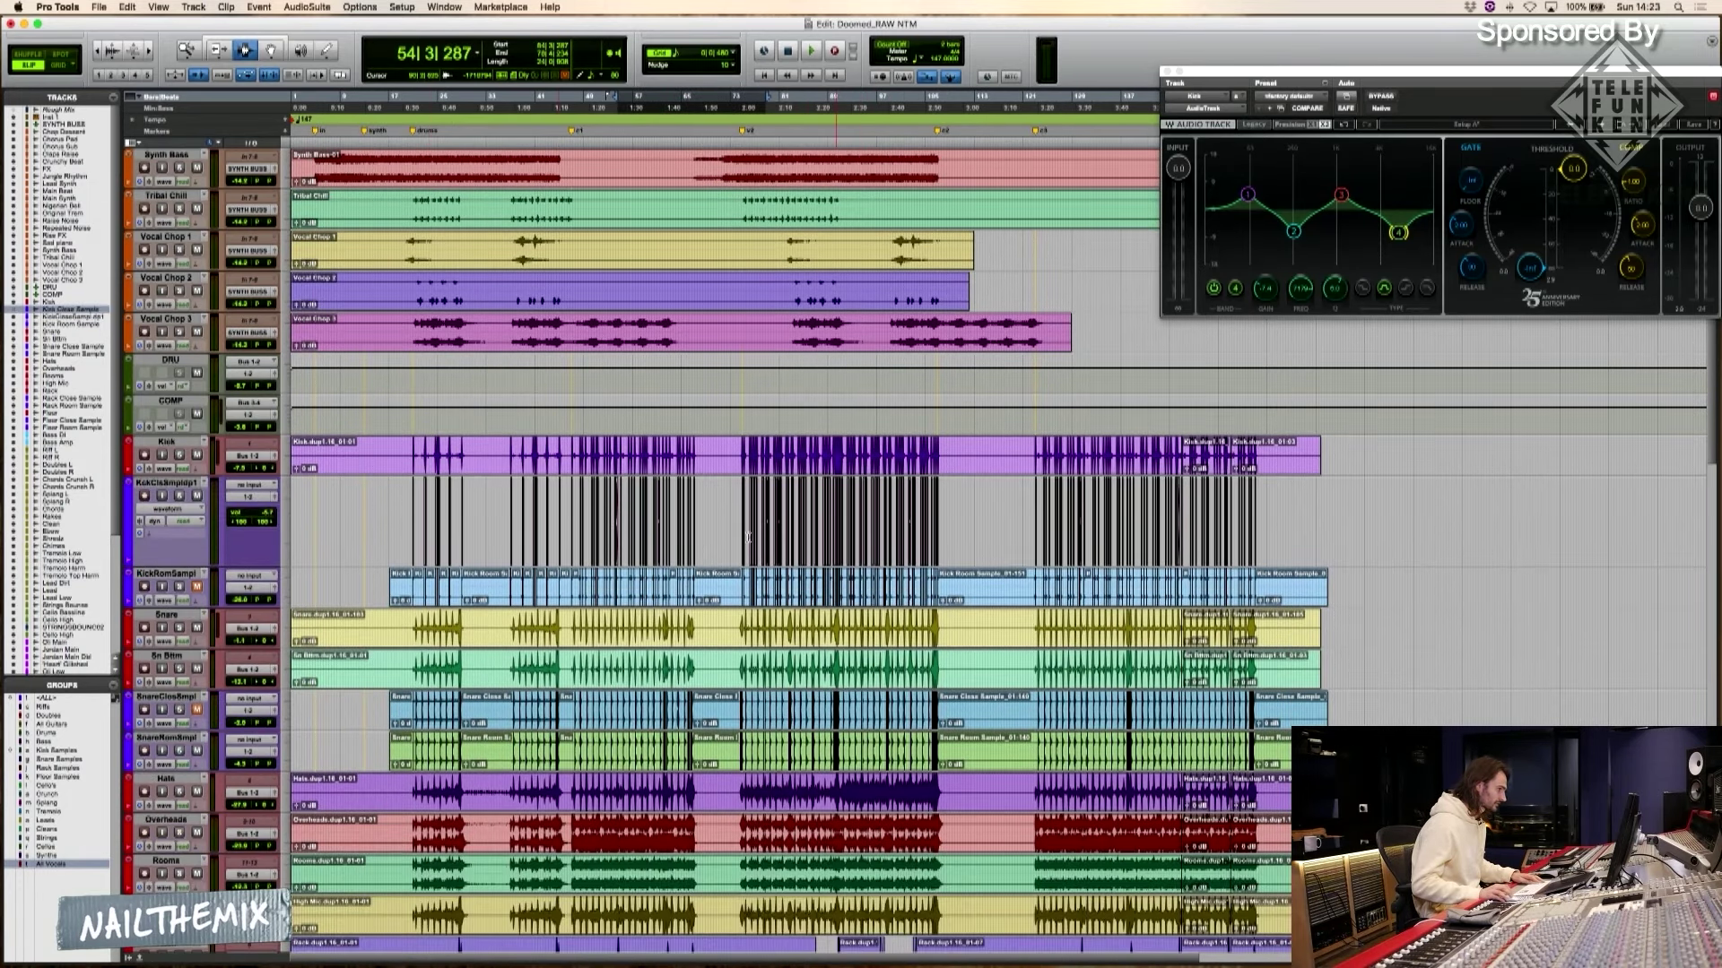
Apply batch fades with standard equal-gain fade-ins, crossfades and fade-outs to every clip on the duplicate kick sample track
{"action": "left_click", "coordinate": [360, 512]}
{"action": "key", "text": "Tab"}
{"action": "key", "text": "t"}
{"action": "key", "text": "t"}
{"action": "key", "text": "t"}
{"action": "key", "text": "t"}
{"action": "key", "text": "t"}
{"action": "key", "text": "t"}
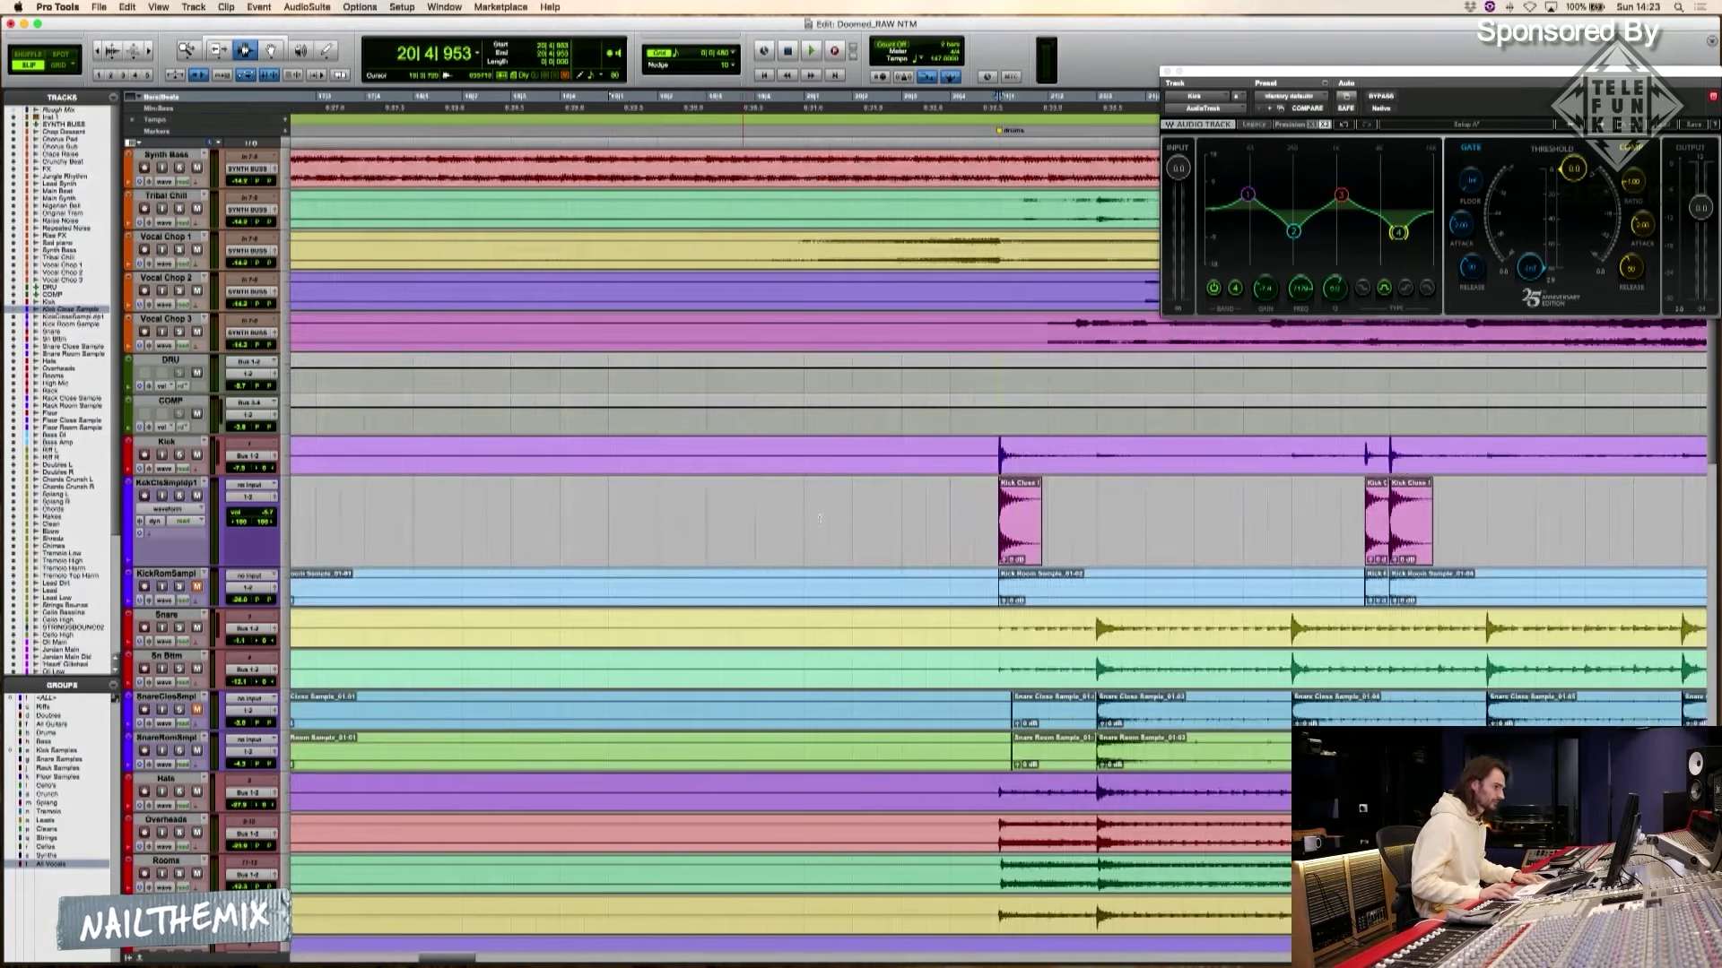
{"action": "key", "text": "r"}
{"action": "key", "text": "r"}
{"action": "key", "text": "r"}
{"action": "key", "text": "r"}
{"action": "triple_click", "coordinate": [1017, 529]}
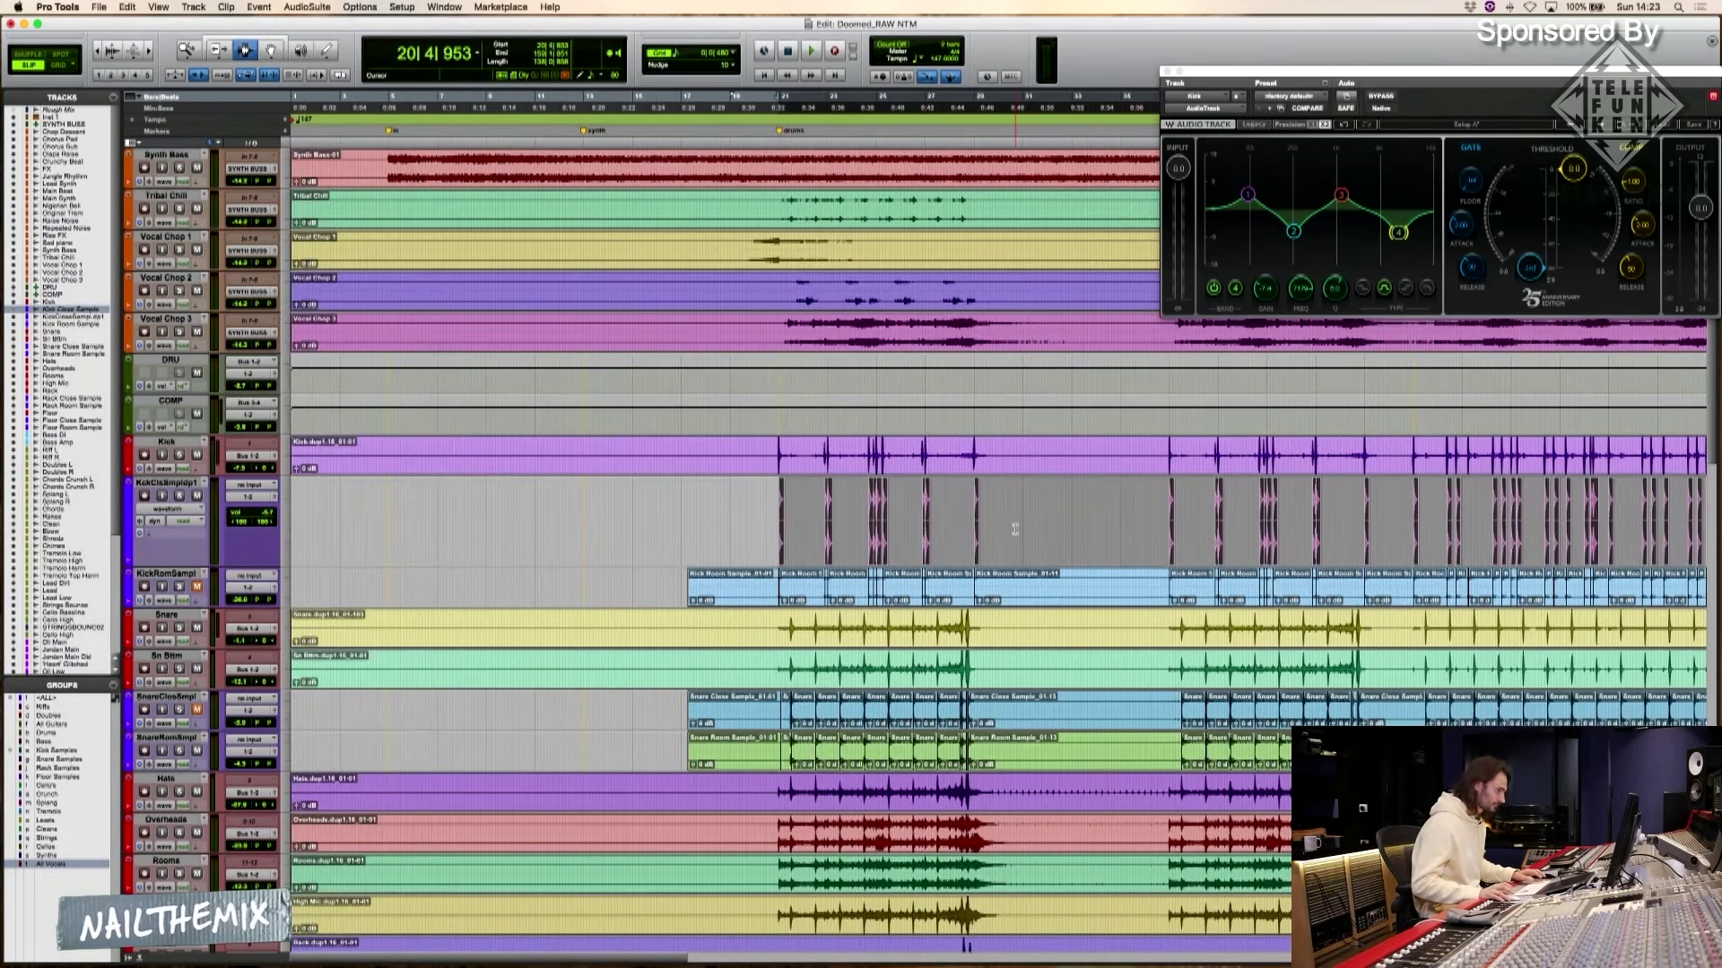
{"action": "key", "text": "super+f"}
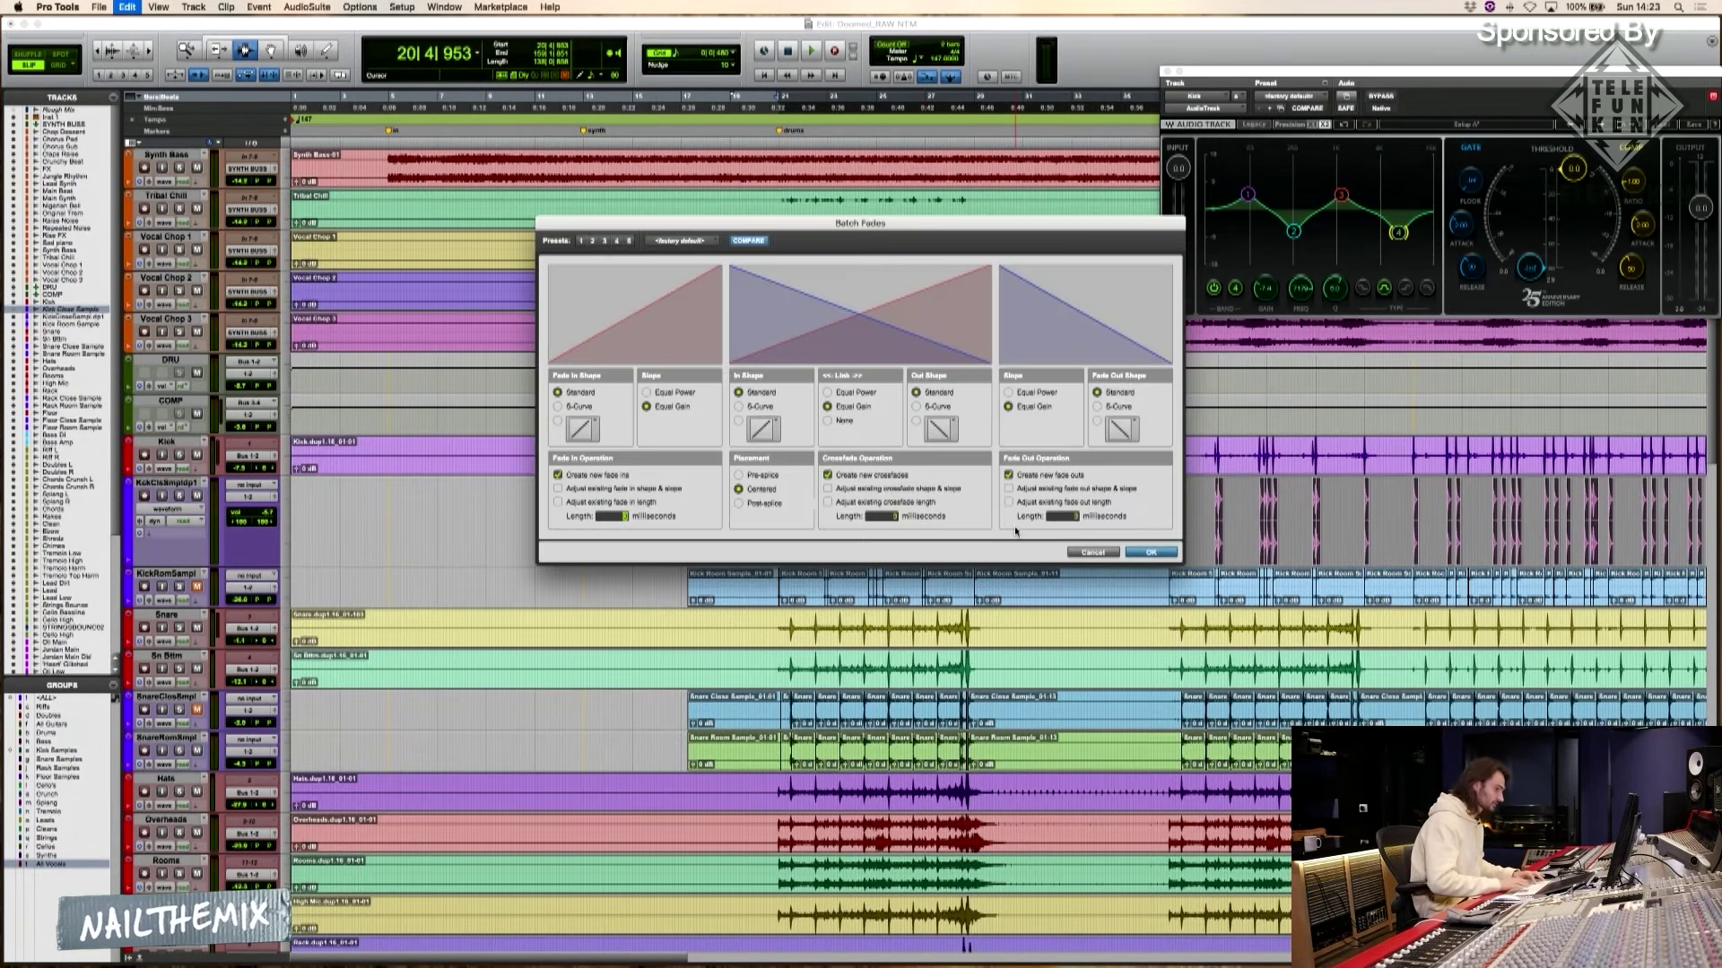
{"action": "left_click", "coordinate": [1142, 551]}
{"action": "left_click", "coordinate": [897, 389]}
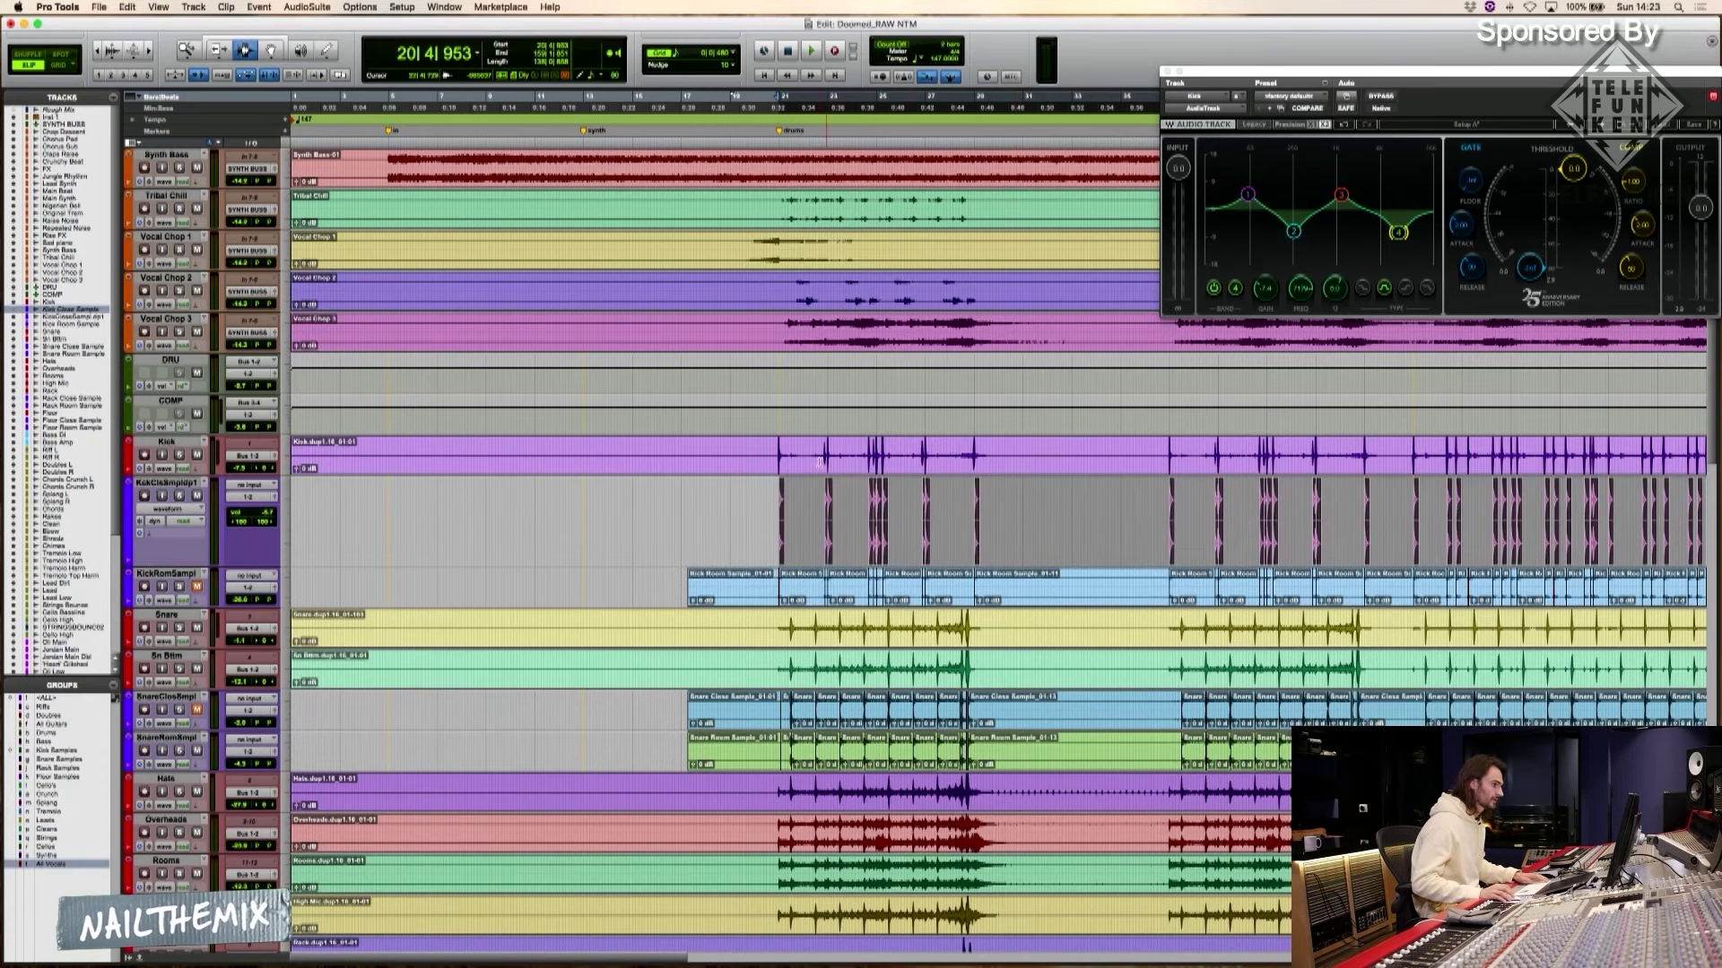
Solo the Kick and duplicate kick sample tracks and play them together through the first drum section
{"action": "left_click", "coordinate": [179, 455]}
{"action": "left_click", "coordinate": [180, 496]}
{"action": "key", "text": "space"}
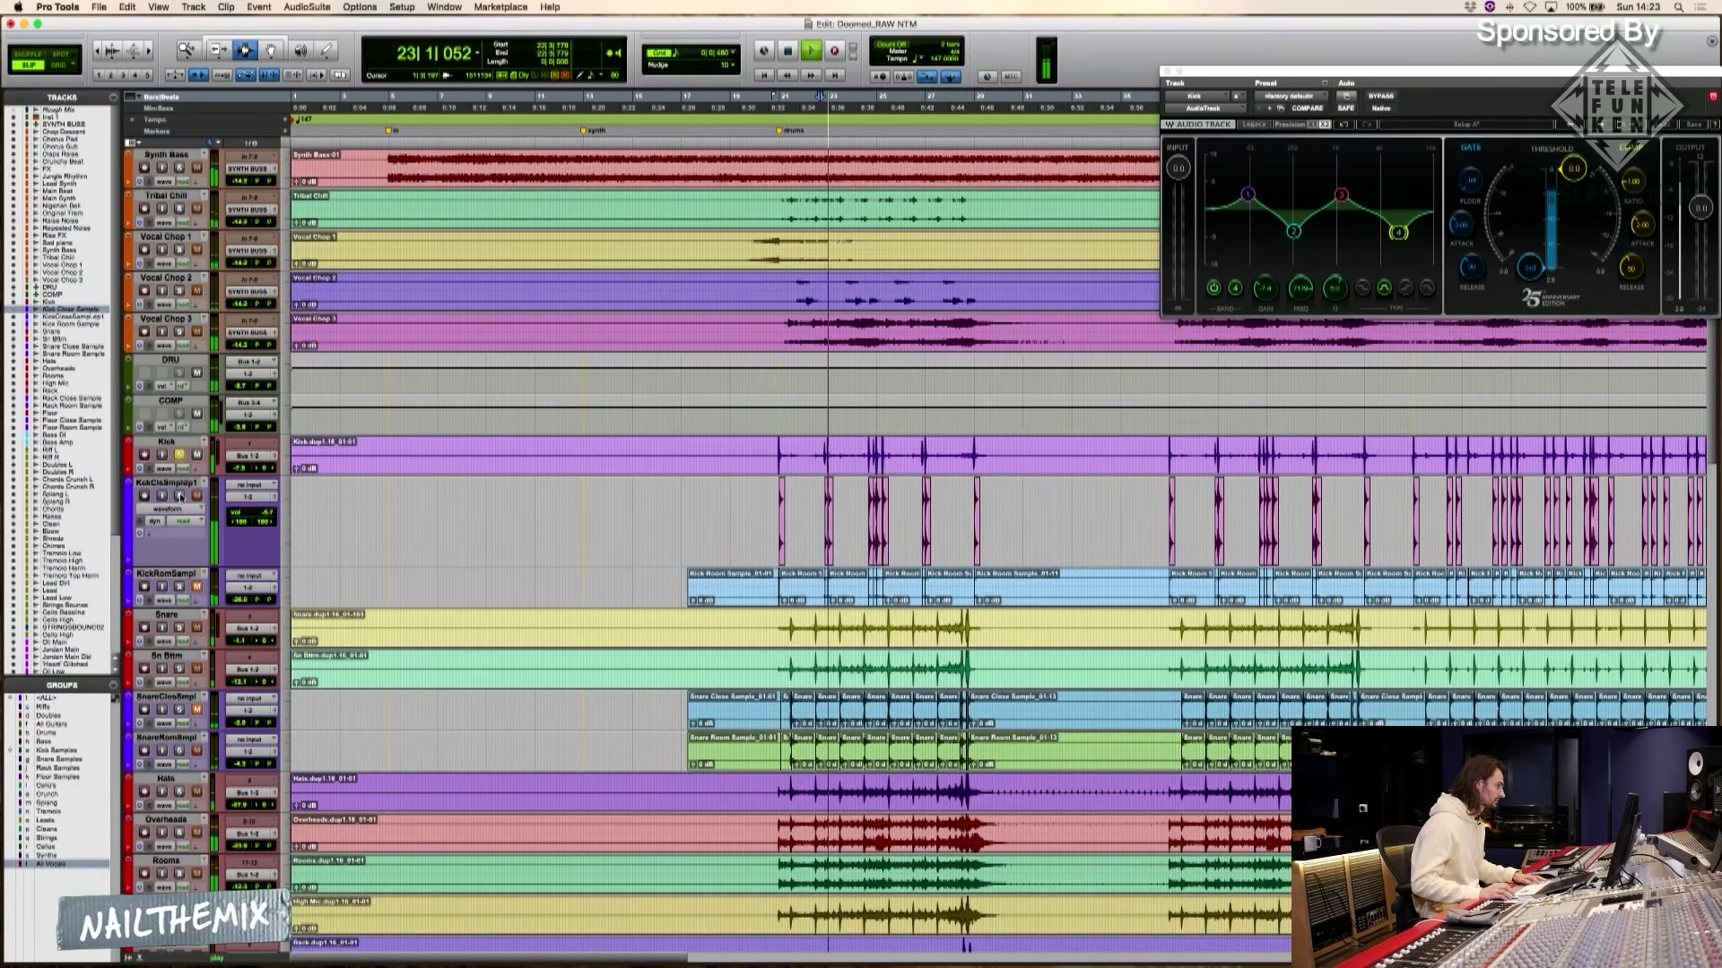
{"action": "key", "text": "t"}
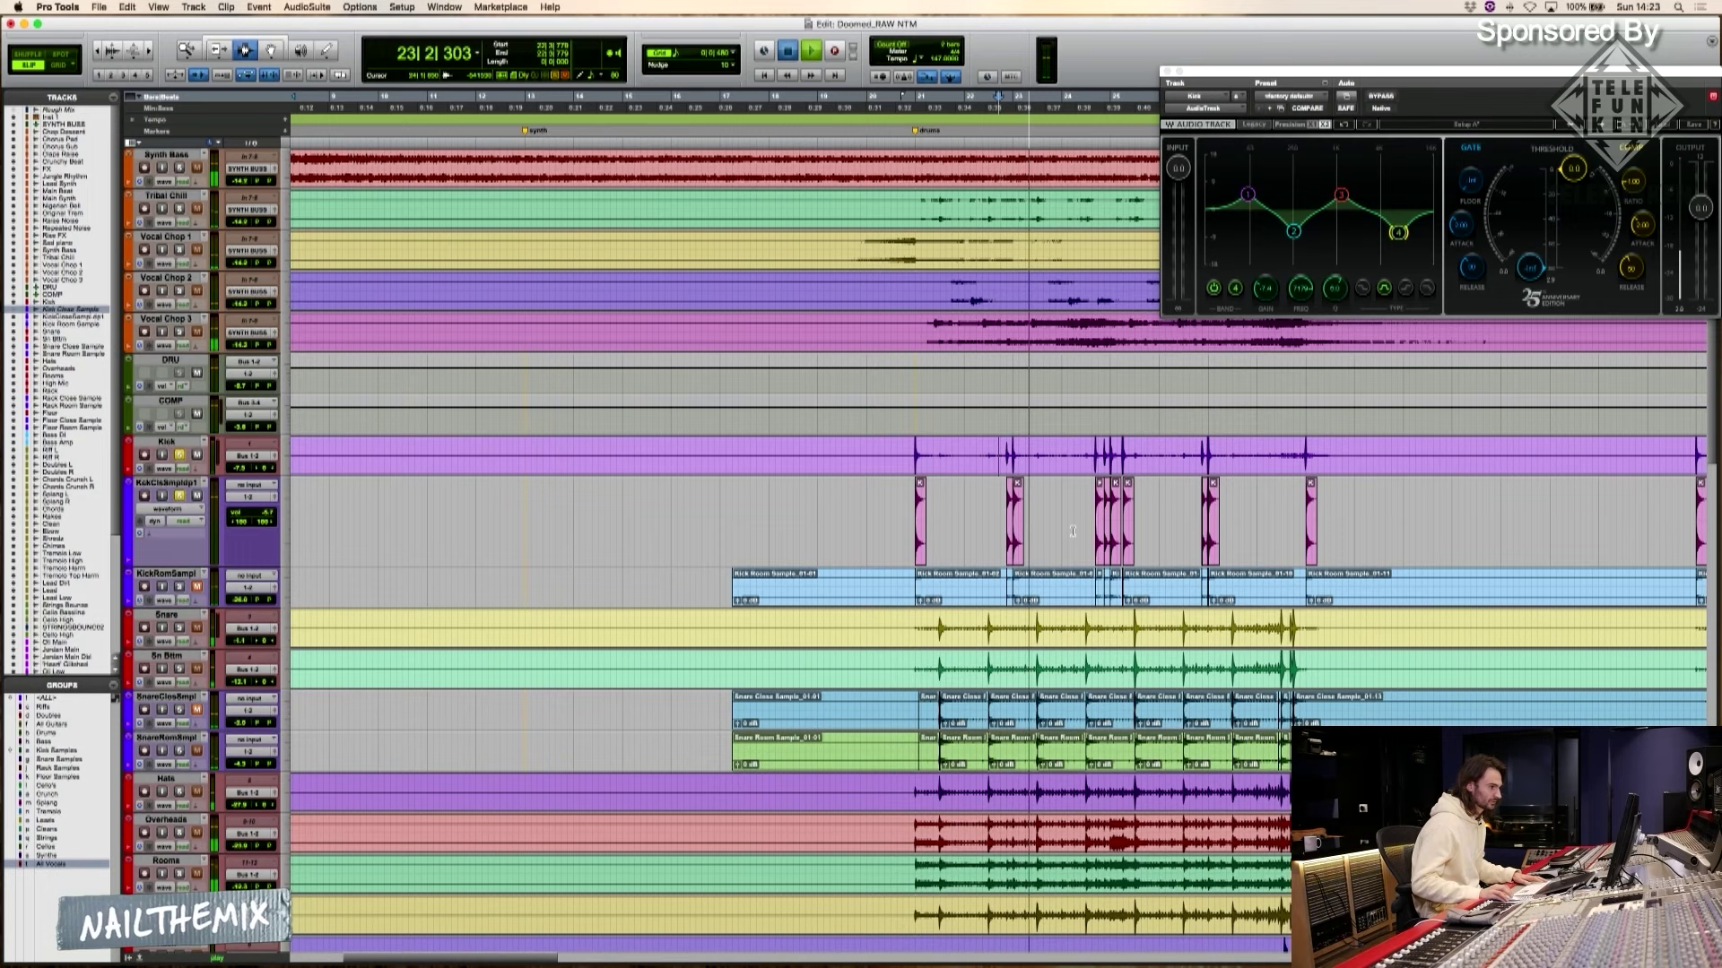
{"action": "key", "text": "space"}
Run batch fades again on all the duplicate track's kick clips, keeping the standard equal-gain settings
{"action": "key", "text": "super+bracketleft"}
{"action": "left_click", "coordinate": [1156, 464]}
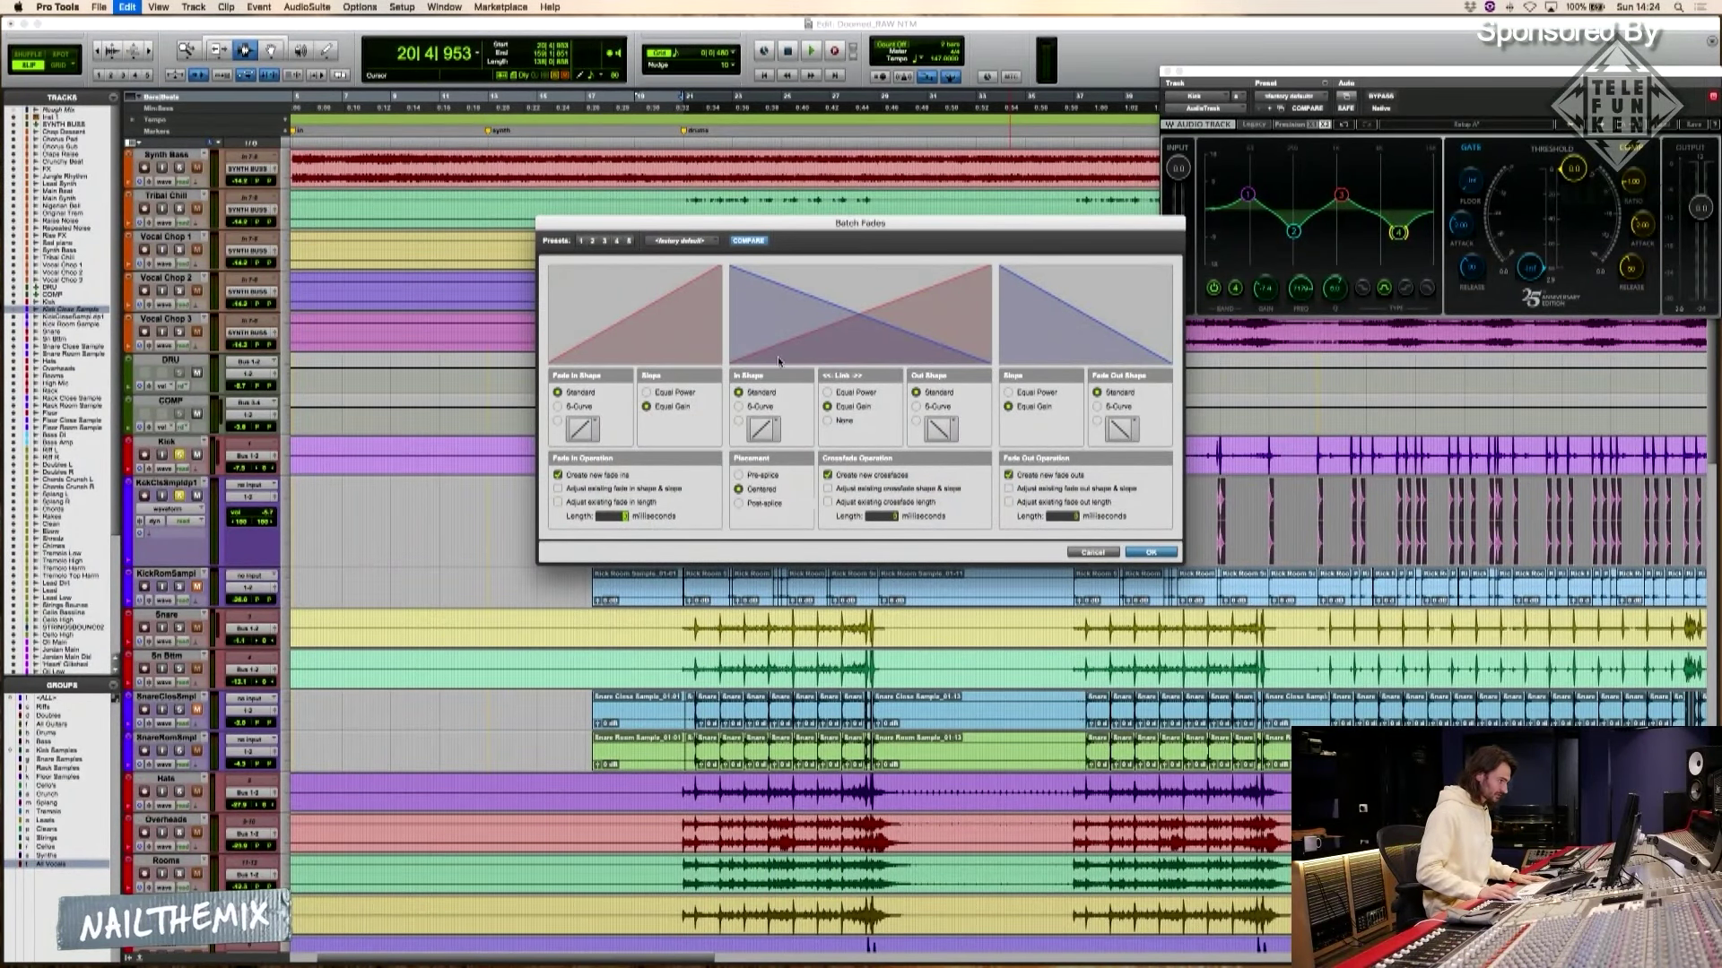
{"action": "left_click", "coordinate": [1154, 553]}
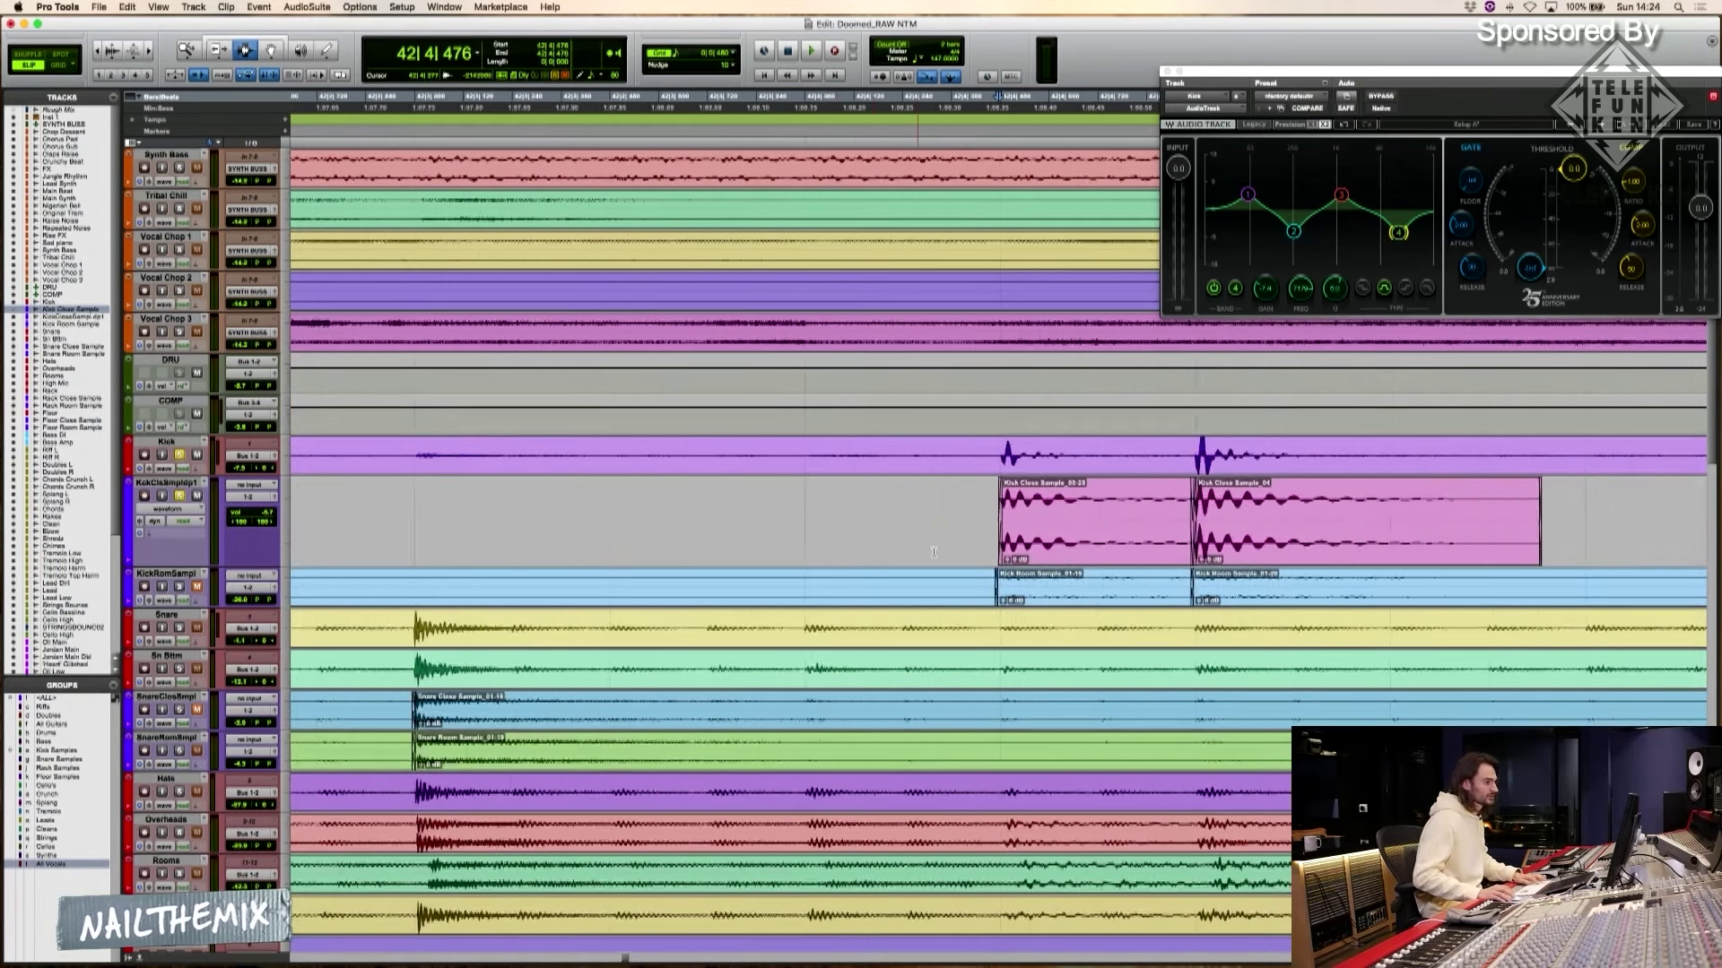
Examine the fade-in and crossfade on the close pair of kick sample hits at 42|4|476 and 42|4|947
{"action": "scroll", "coordinate": [933, 551], "scroll_direction": "right", "scroll_amount": 4}
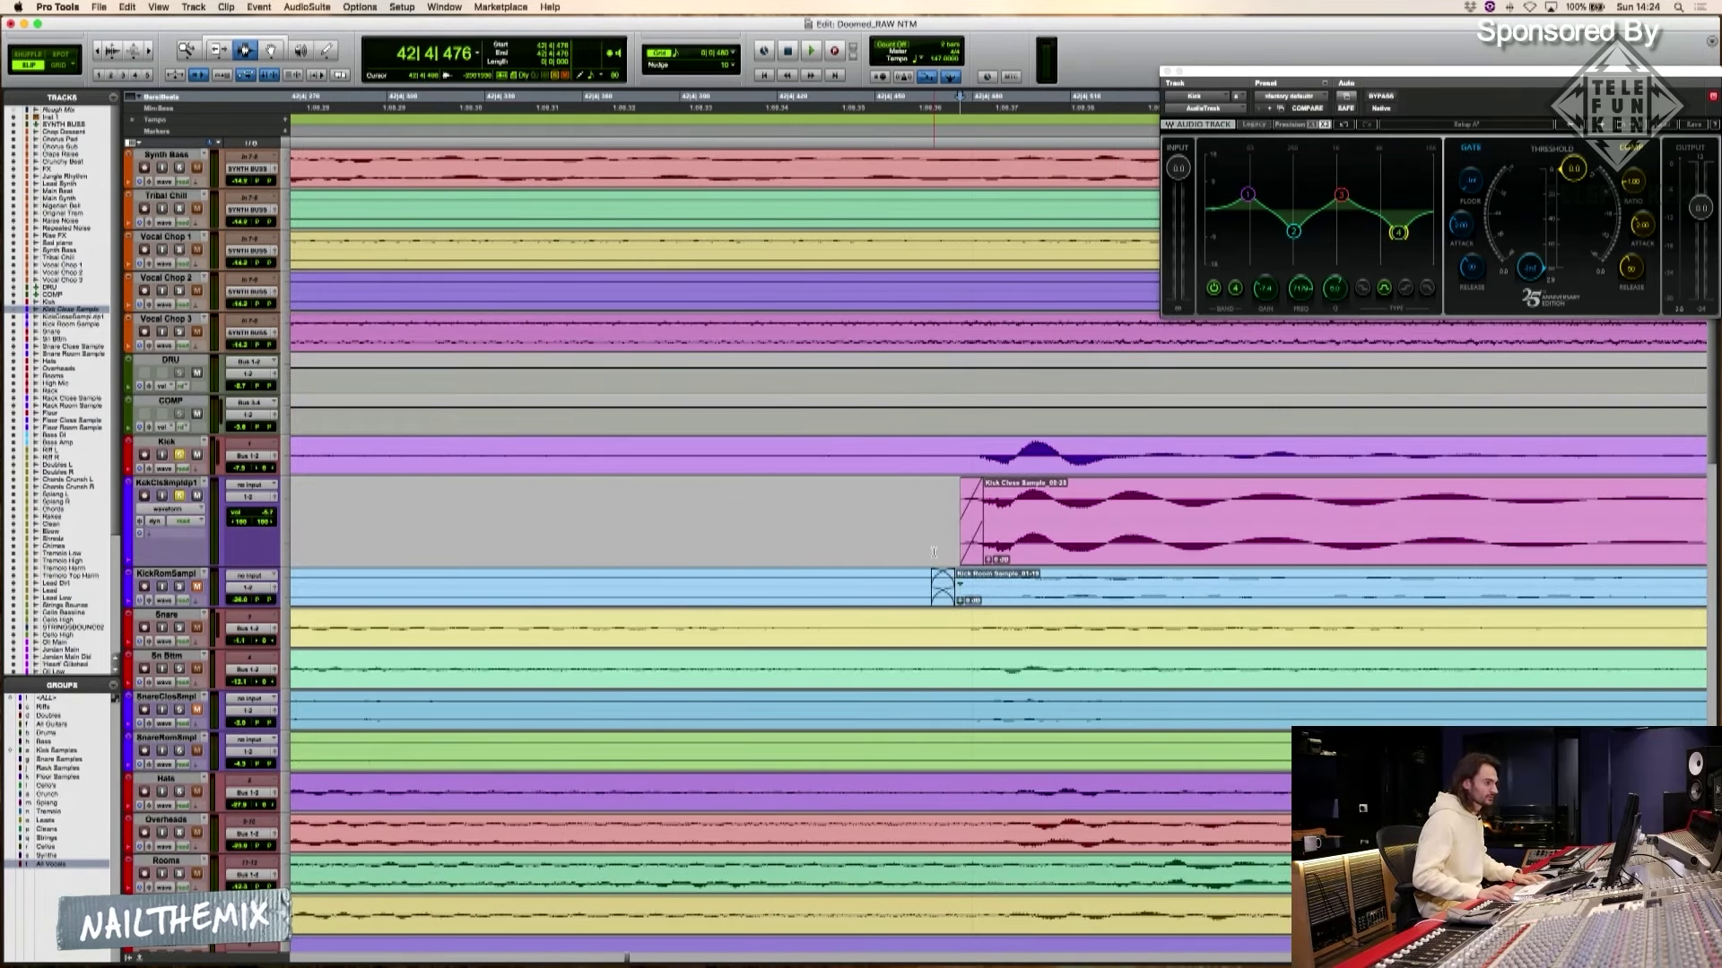
{"action": "left_click", "coordinate": [1027, 534]}
{"action": "key", "text": "t"}
{"action": "key", "text": "t"}
{"action": "key", "text": "t"}
{"action": "key", "text": "t"}
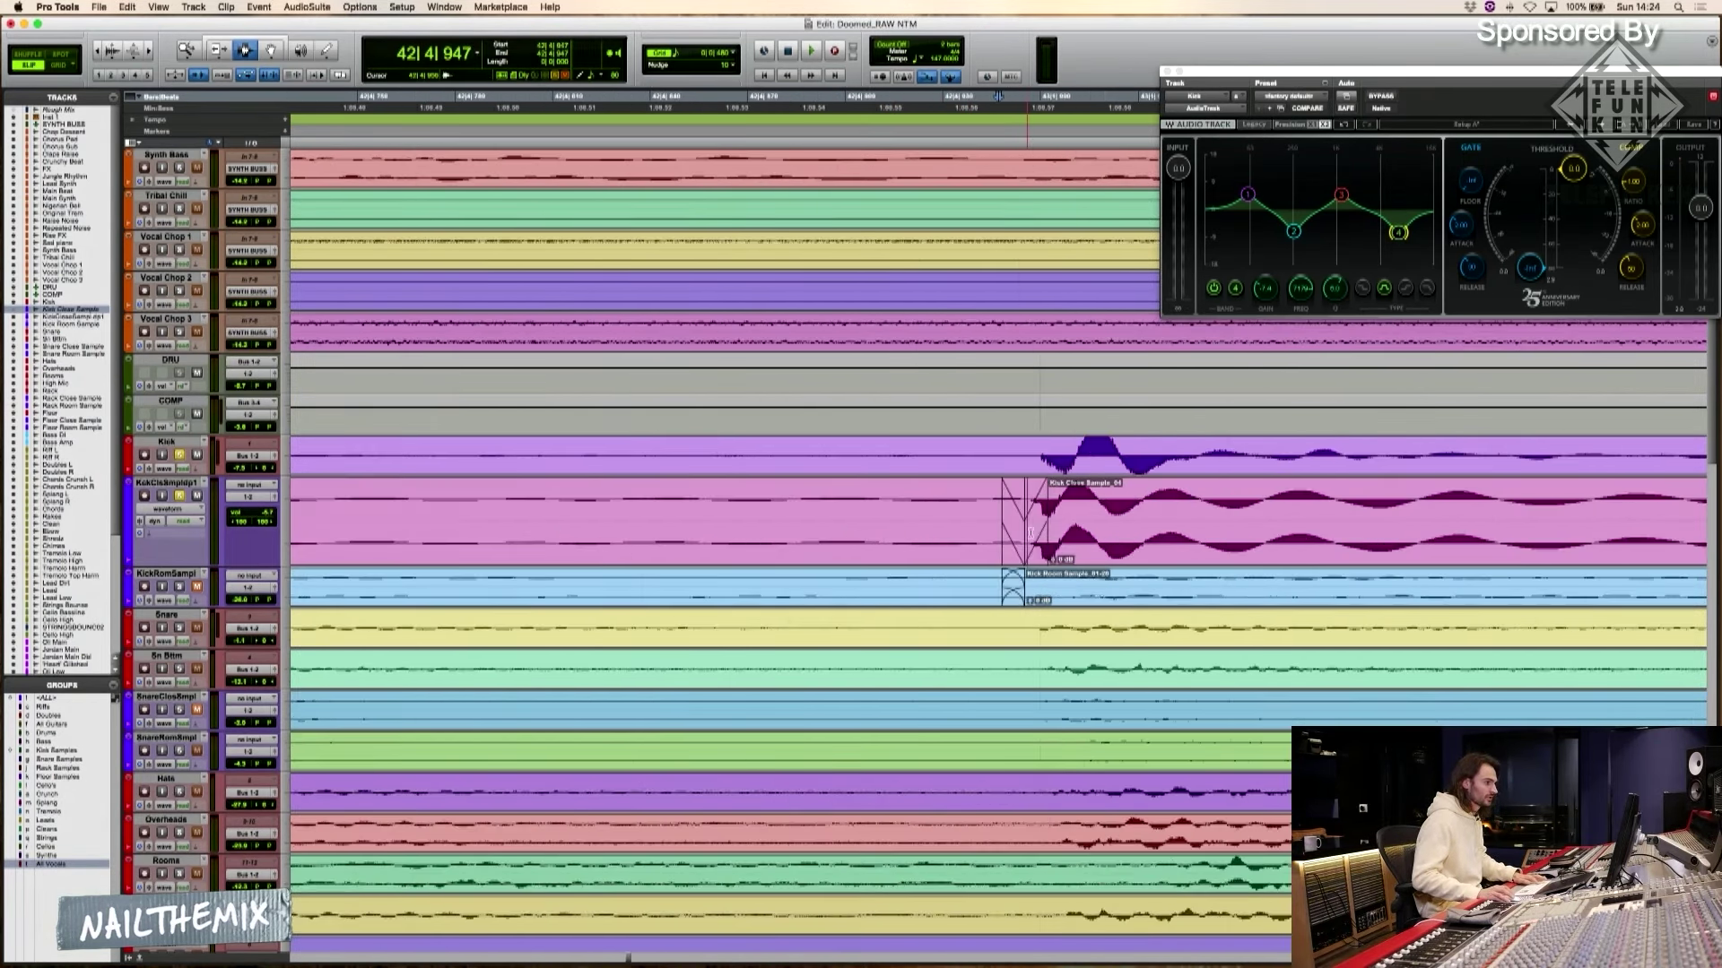
{"action": "key", "text": "r"}
{"action": "key", "text": "r"}
{"action": "key", "text": "r"}
{"action": "key", "text": "r"}
{"action": "key", "text": "r"}
{"action": "key", "text": "r"}
{"action": "key", "text": "r"}
{"action": "scroll", "coordinate": [1040, 534], "scroll_direction": "right", "scroll_amount": 5}
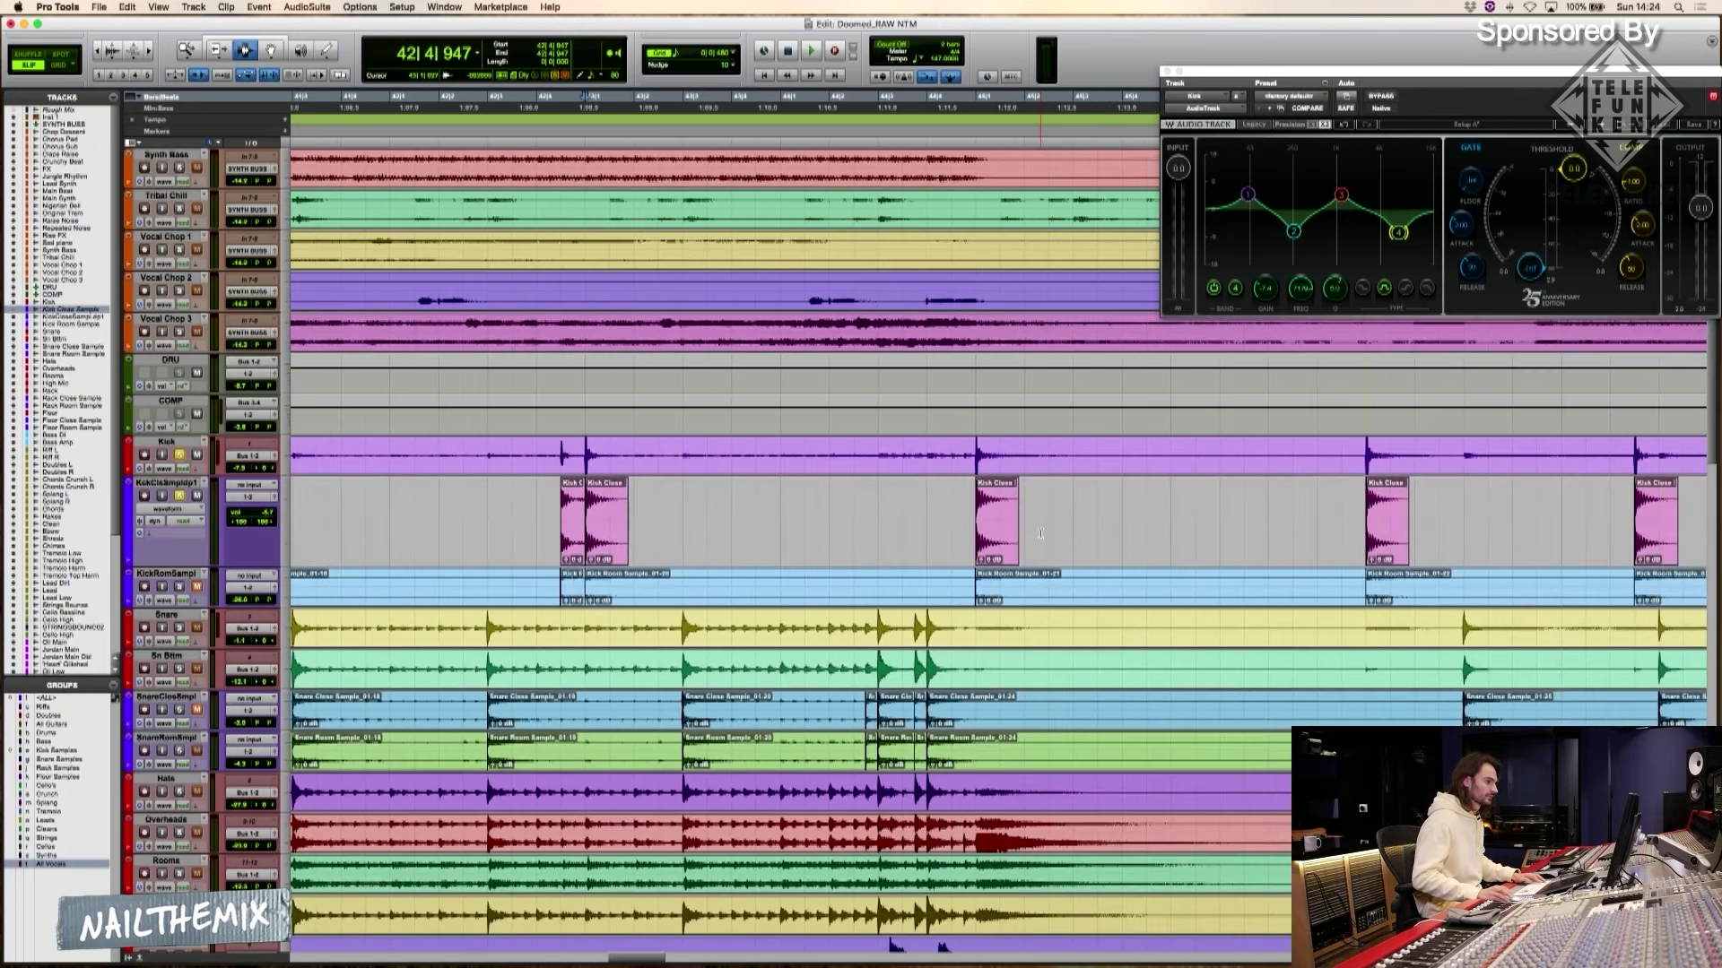
Look over the trimmed and faded kick samples from bar 46 onward and across the whole arrangement
{"action": "left_click", "coordinate": [877, 523]}
{"action": "key", "text": "r"}
{"action": "key", "text": "r"}
{"action": "scroll", "coordinate": [1068, 515], "scroll_direction": "up", "scroll_amount": 3}
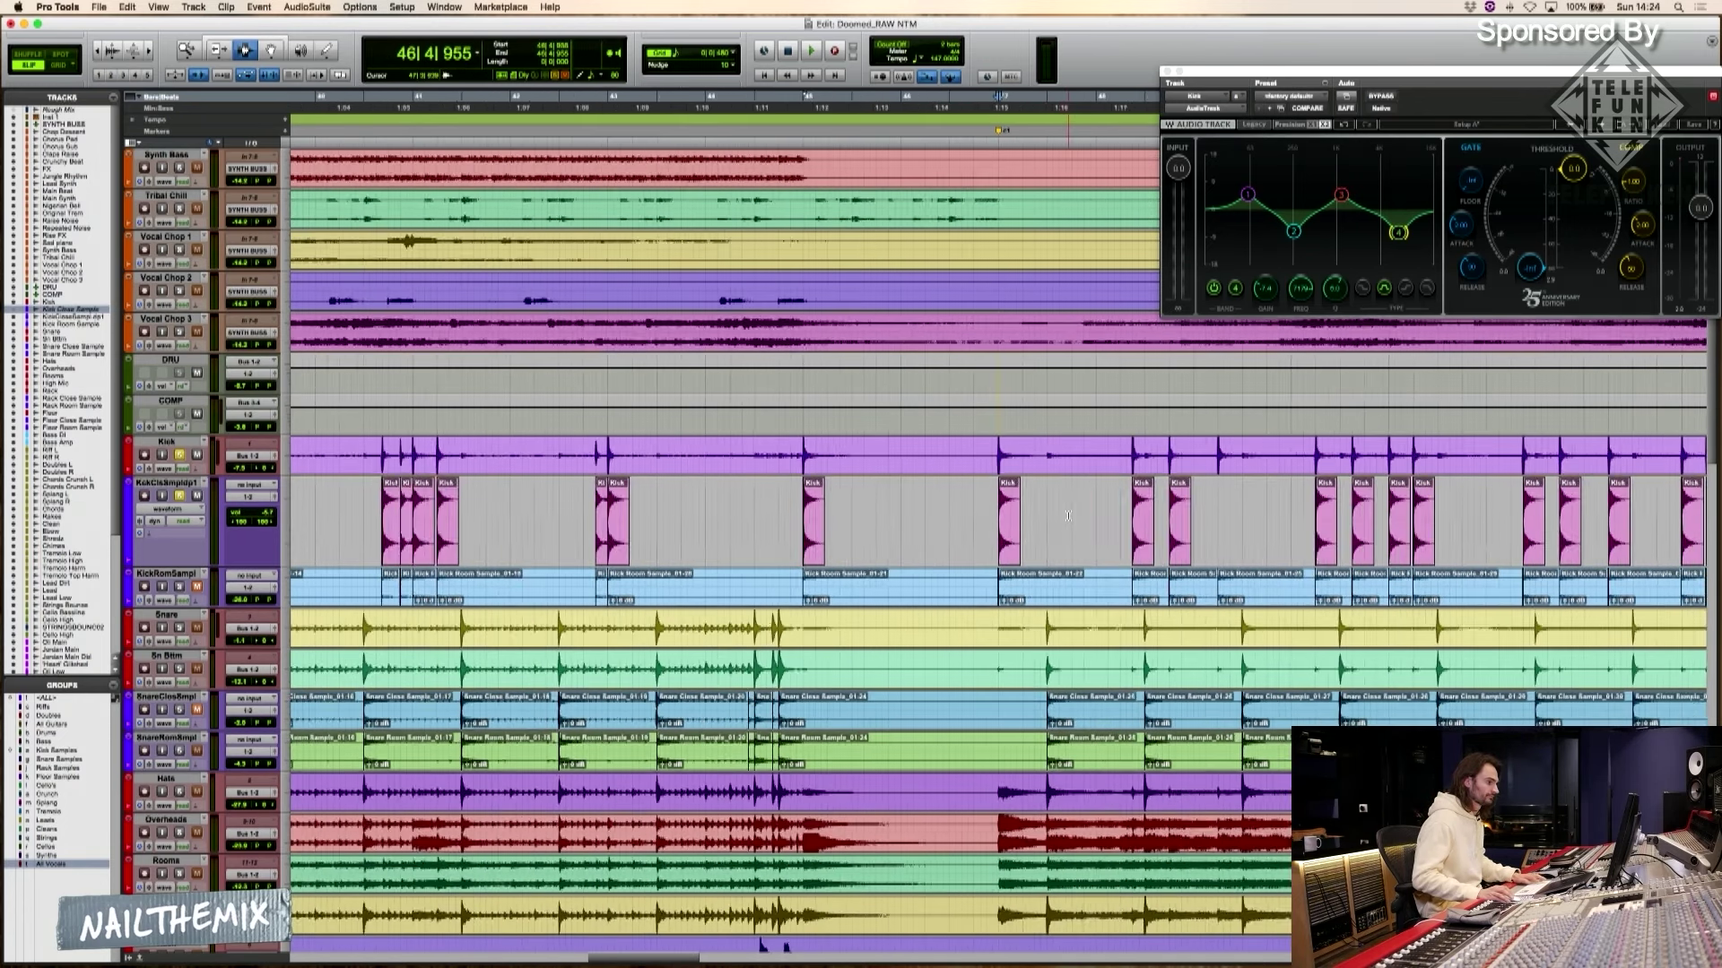
{"action": "scroll", "coordinate": [1068, 516], "scroll_direction": "down", "scroll_amount": 2}
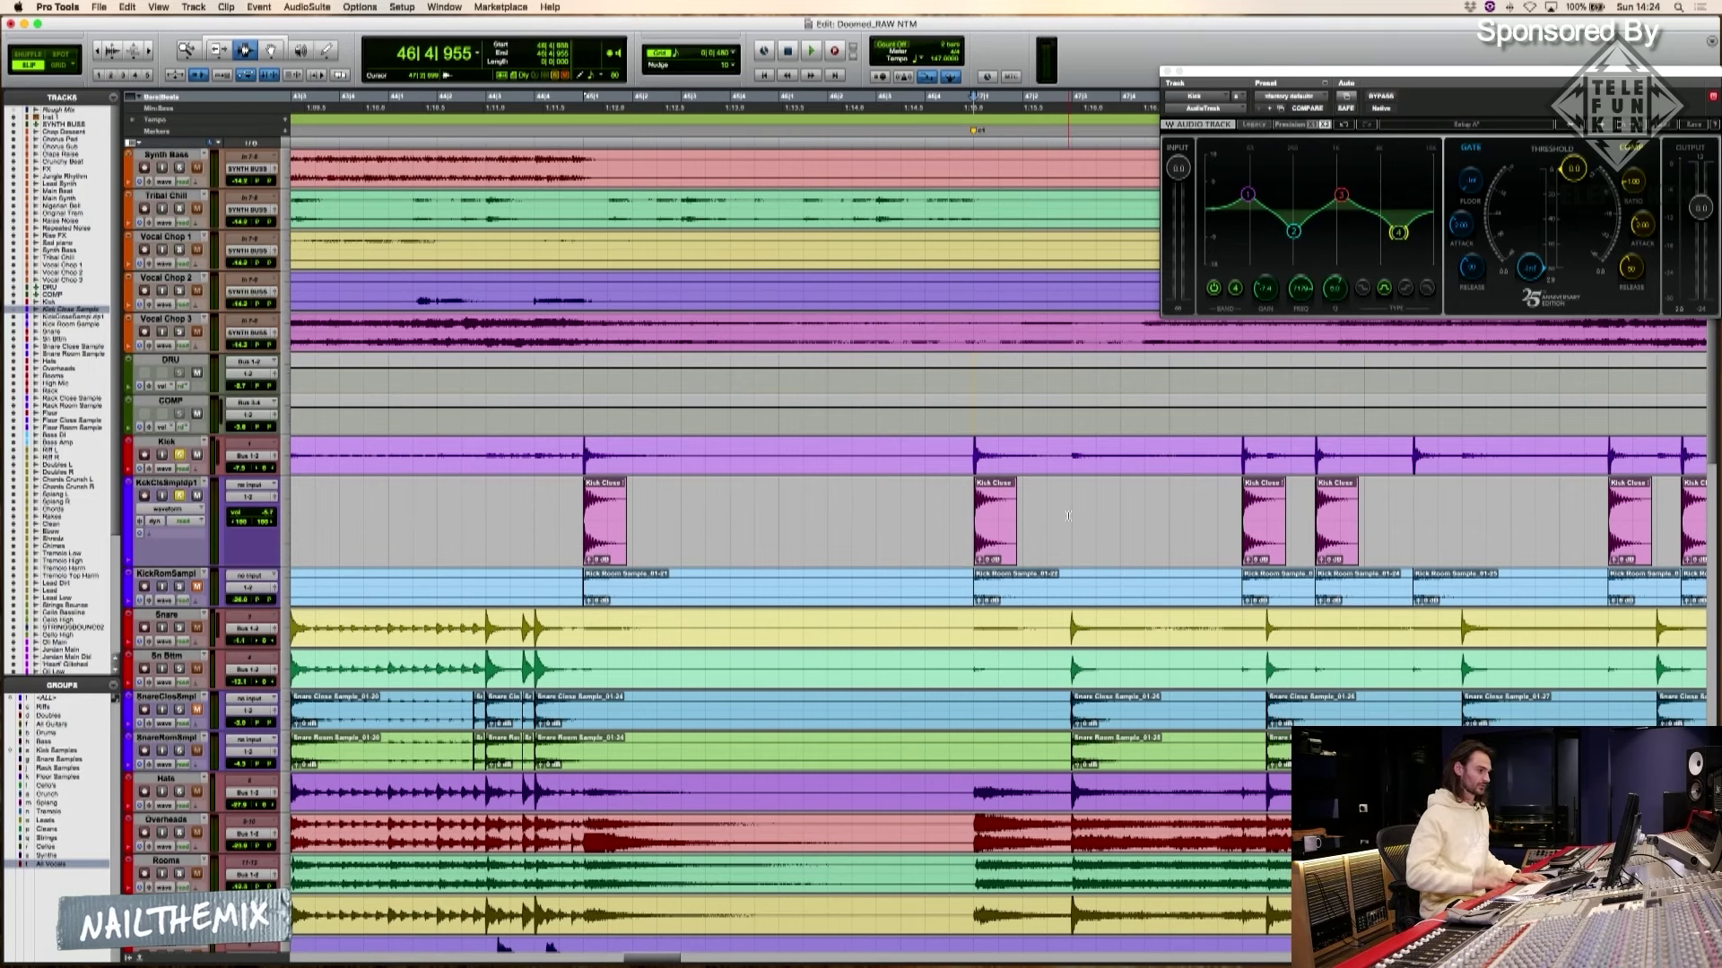
{"action": "scroll", "coordinate": [1068, 515], "scroll_direction": "down", "scroll_amount": 3}
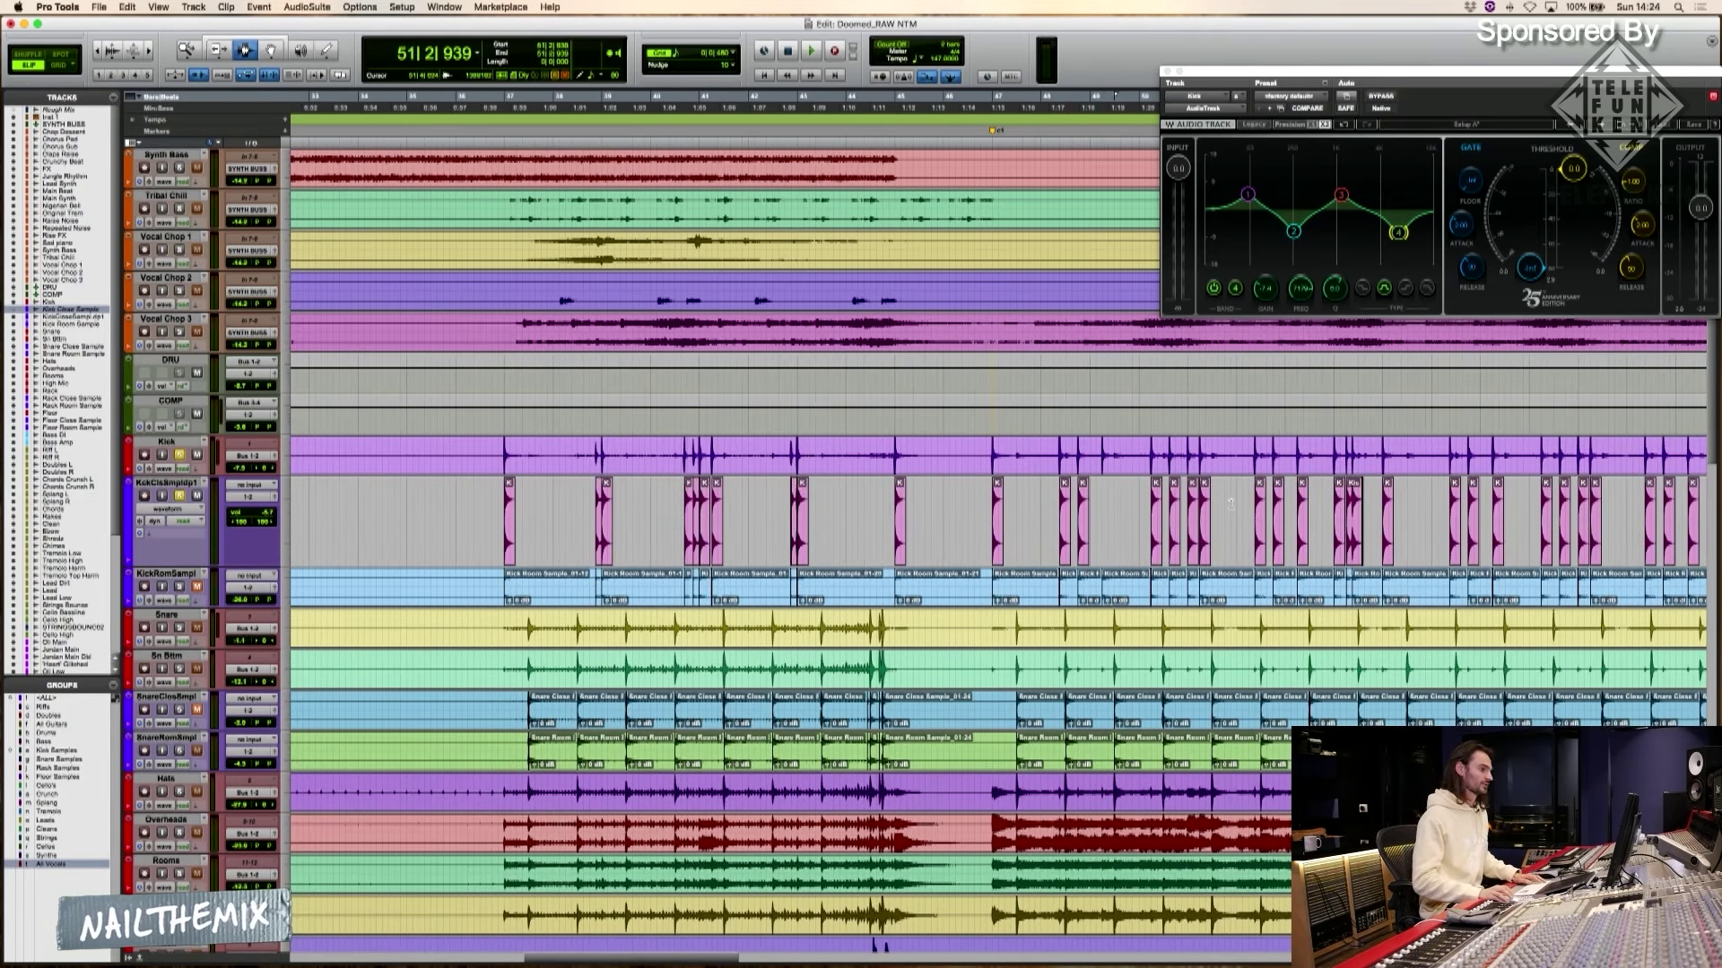
{"action": "scroll", "coordinate": [1316, 475], "scroll_direction": "down", "scroll_amount": 5}
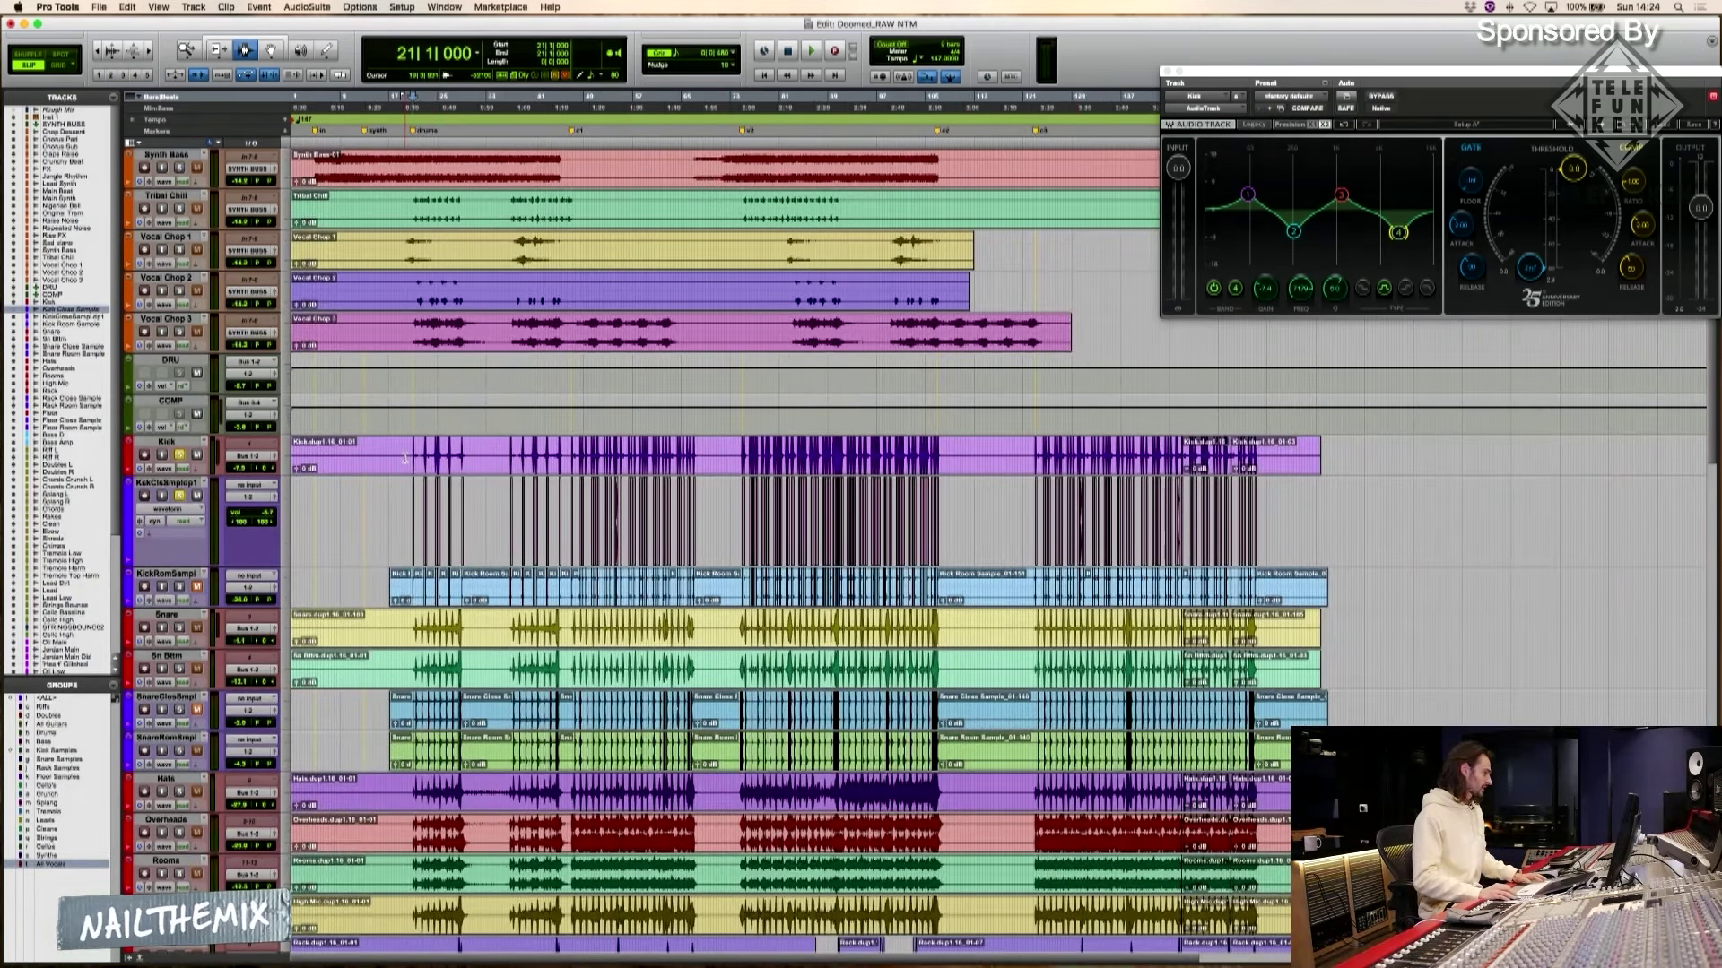
{"action": "scroll", "coordinate": [196, 482], "scroll_direction": "up", "scroll_amount": 2}
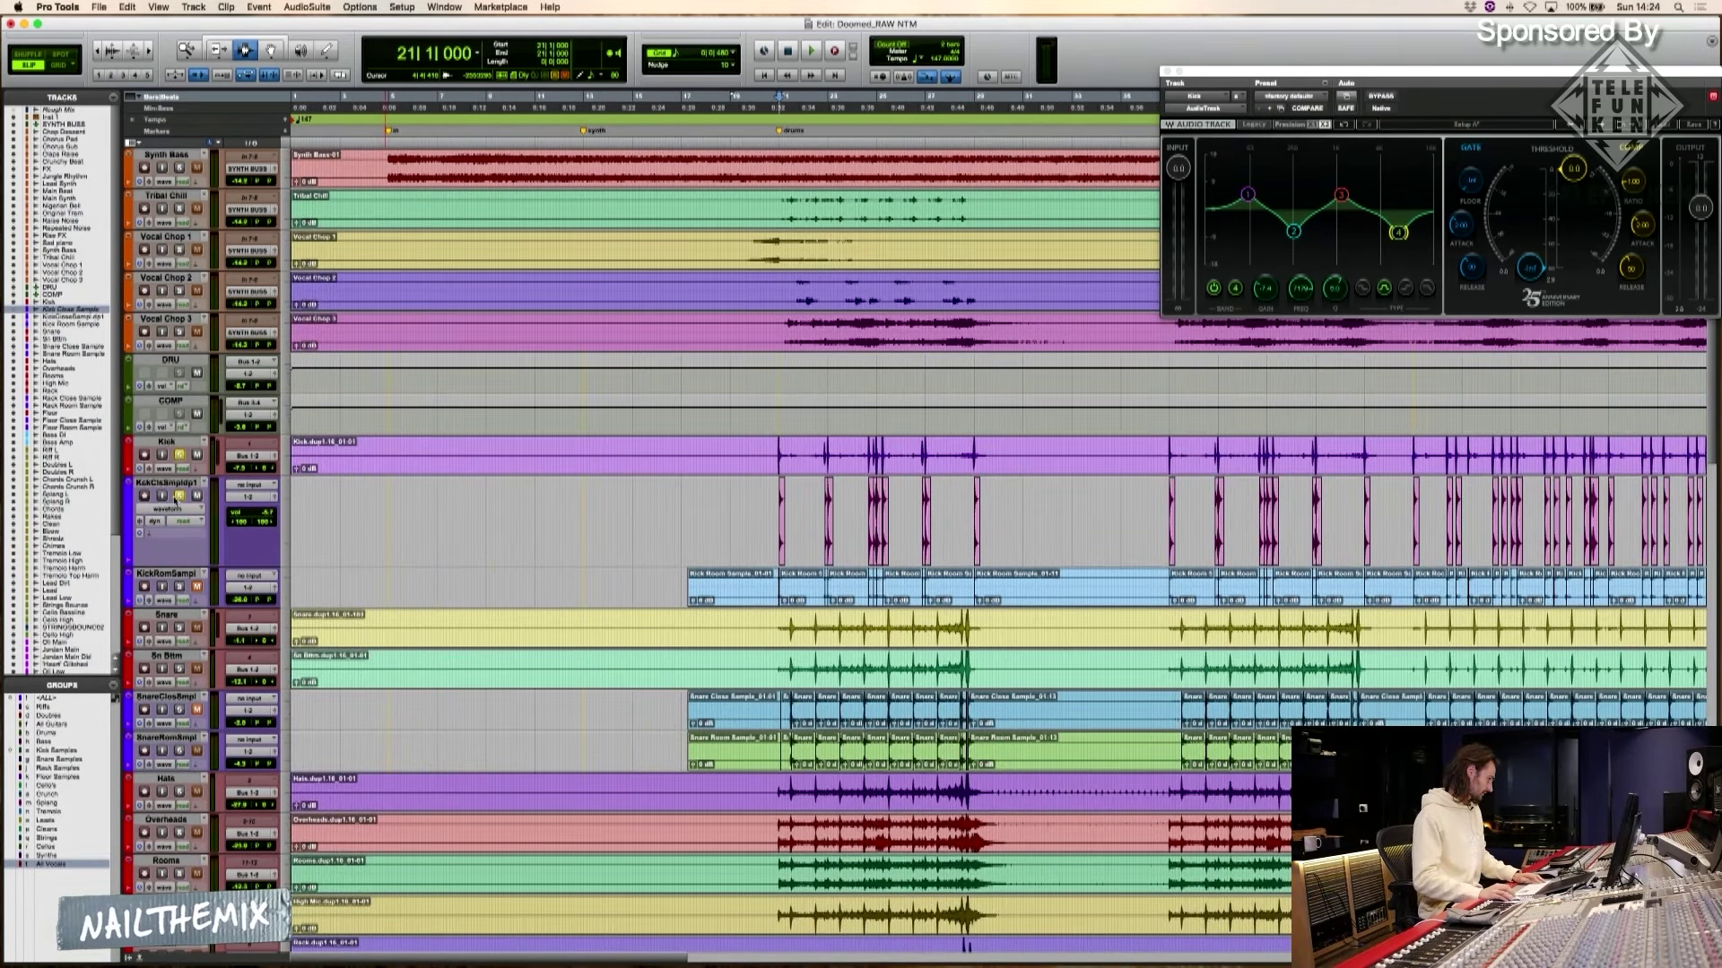
{"action": "scroll", "coordinate": [1016, 527], "scroll_direction": "down", "scroll_amount": 1}
{"action": "left_click", "coordinate": [1029, 484]}
{"action": "key", "text": "t"}
{"action": "key", "text": "t"}
{"action": "key", "text": "r"}
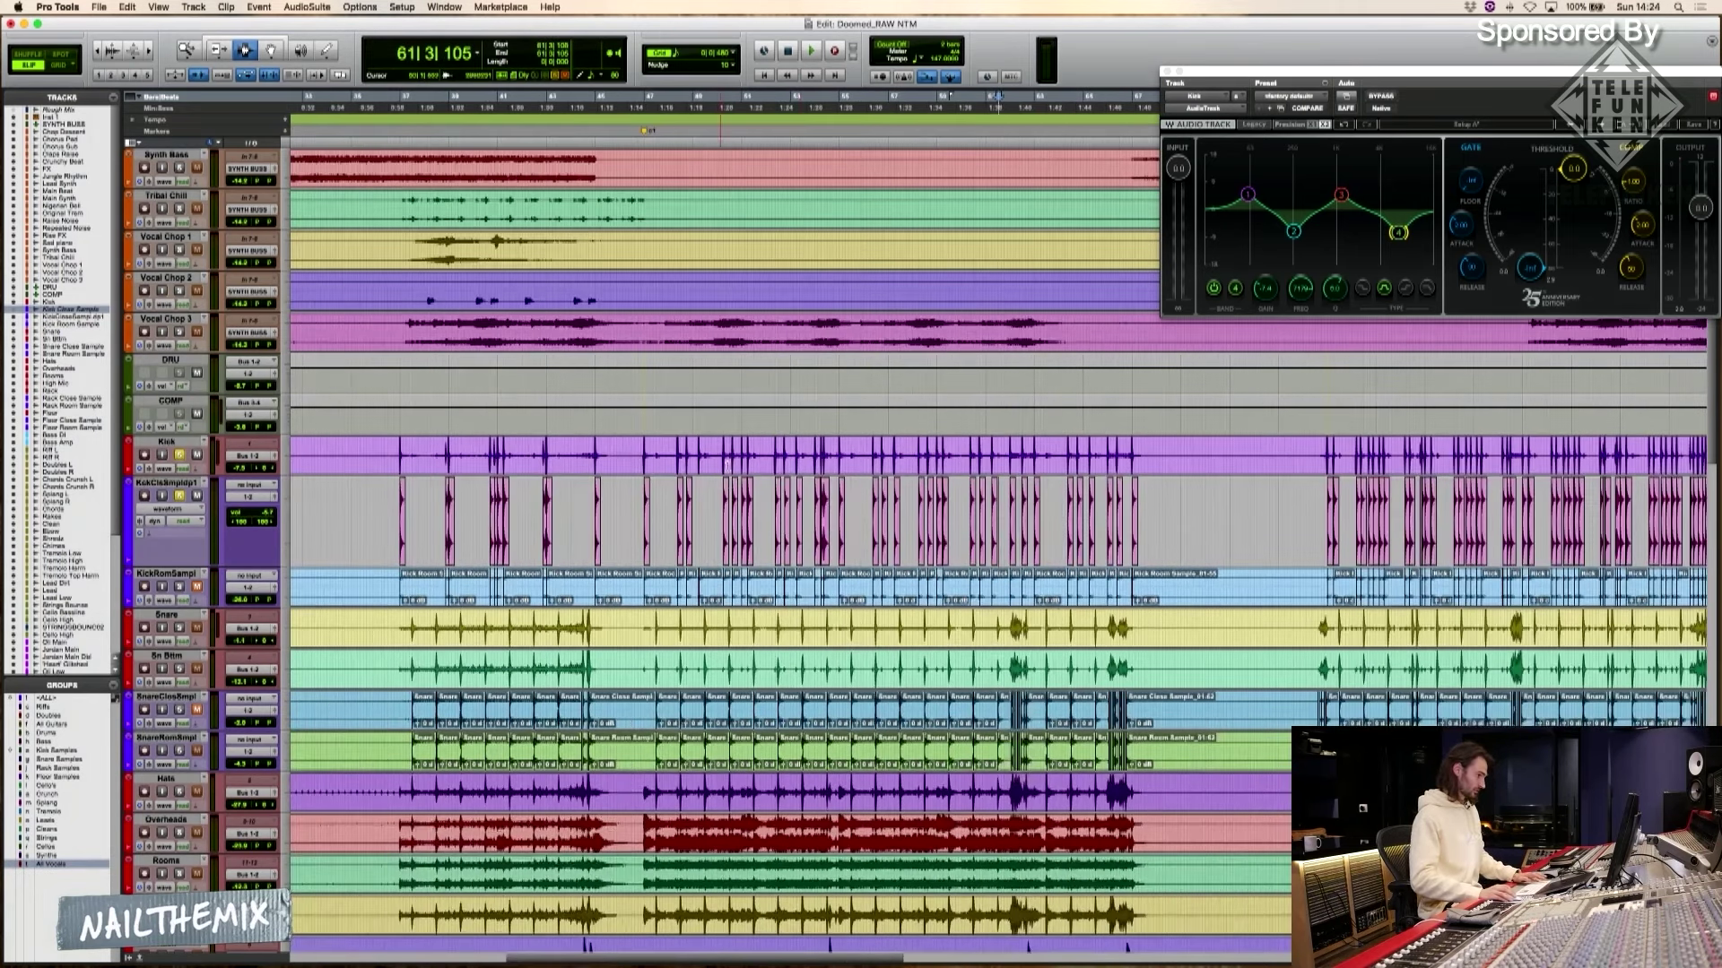
Select all the kick clips on the duplicate sample track from 20|4|953 to the end
{"action": "left_click", "coordinate": [779, 458]}
{"action": "key", "text": "super+a"}
{"action": "key", "text": "r"}
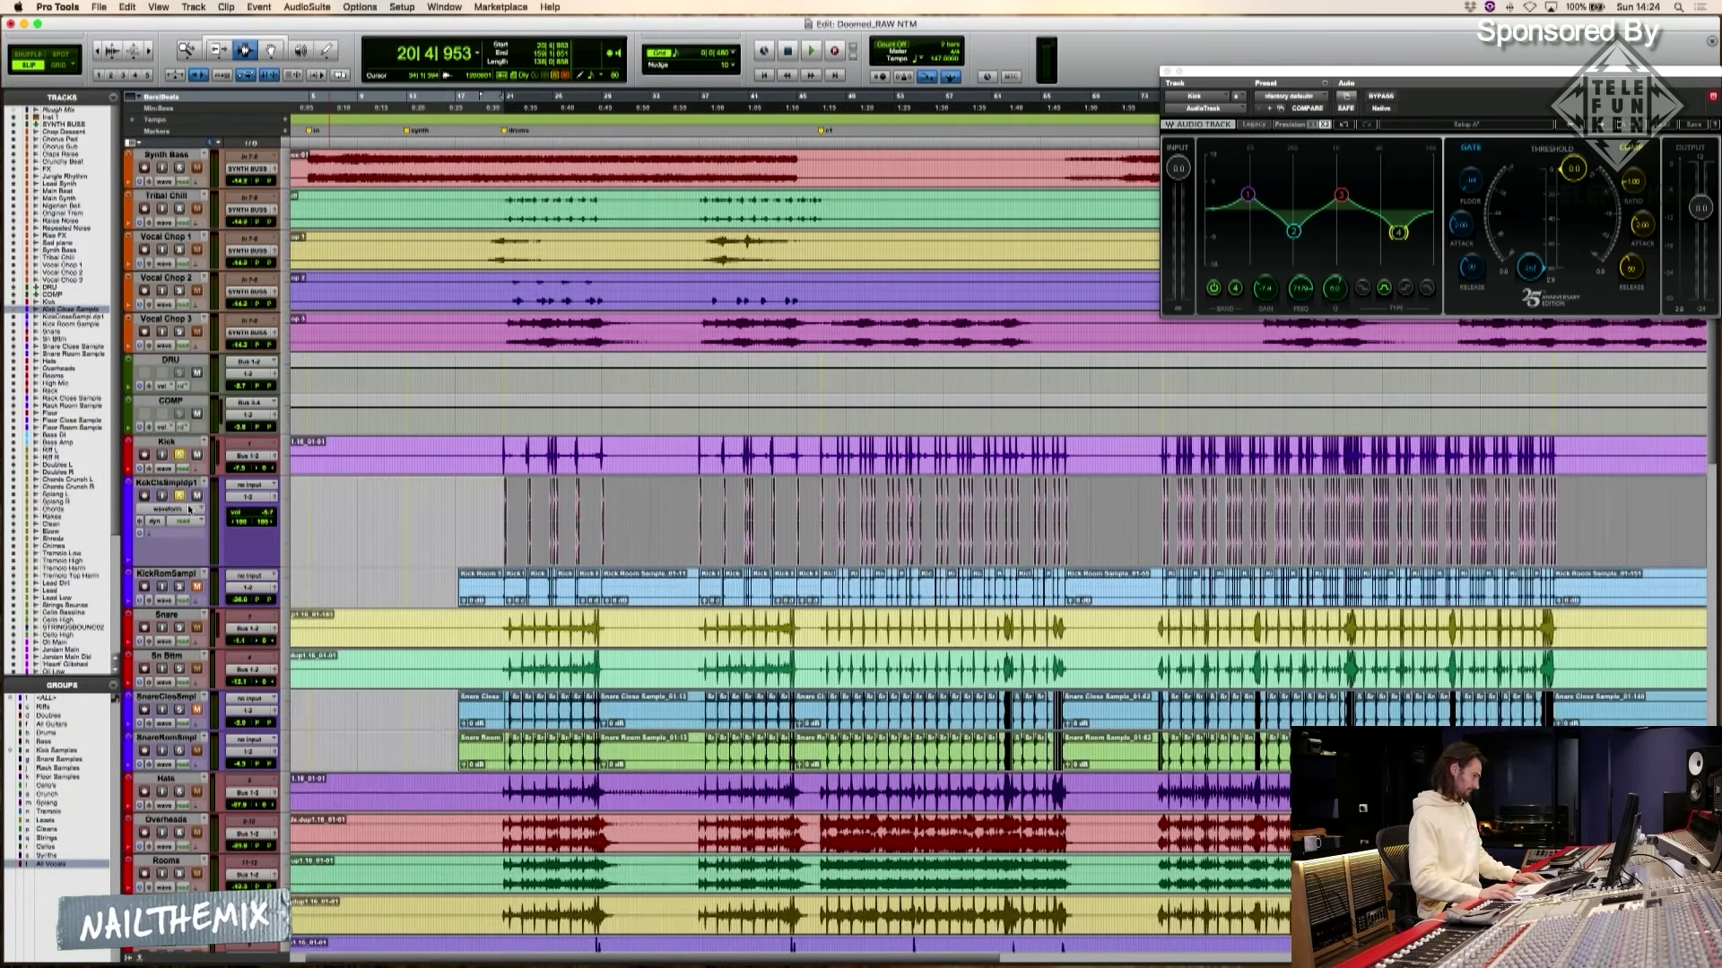
{"action": "left_click", "coordinate": [205, 486]}
{"action": "left_click", "coordinate": [235, 429]}
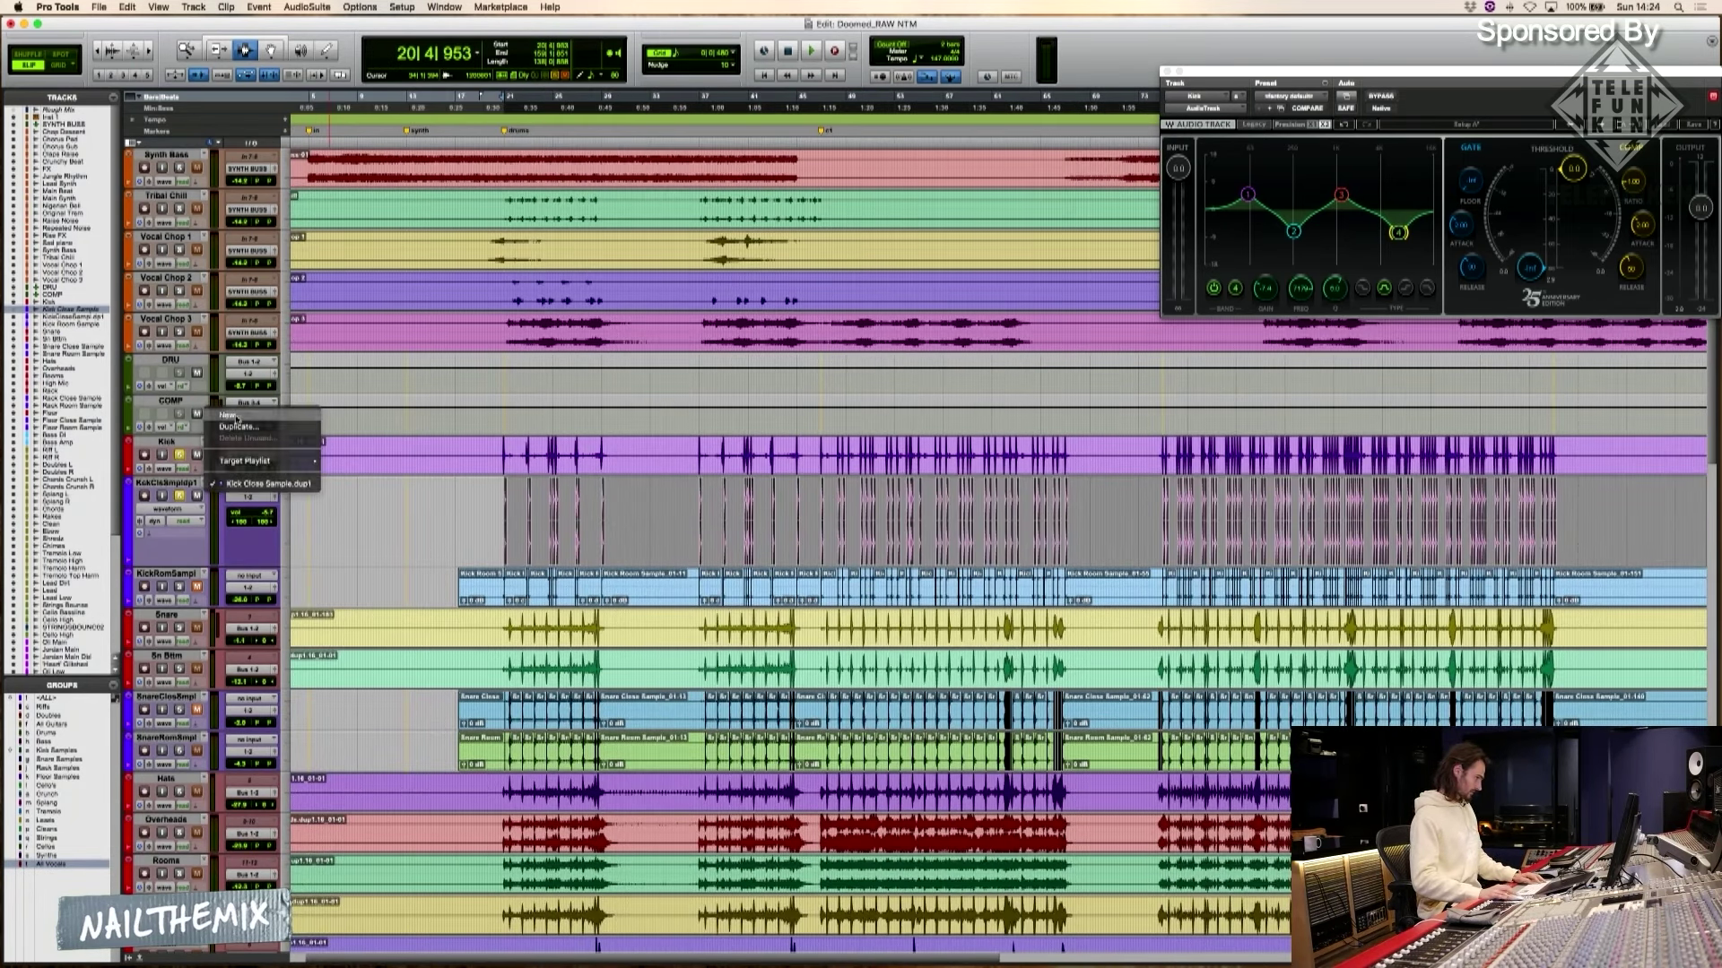
{"action": "left_click", "coordinate": [941, 376]}
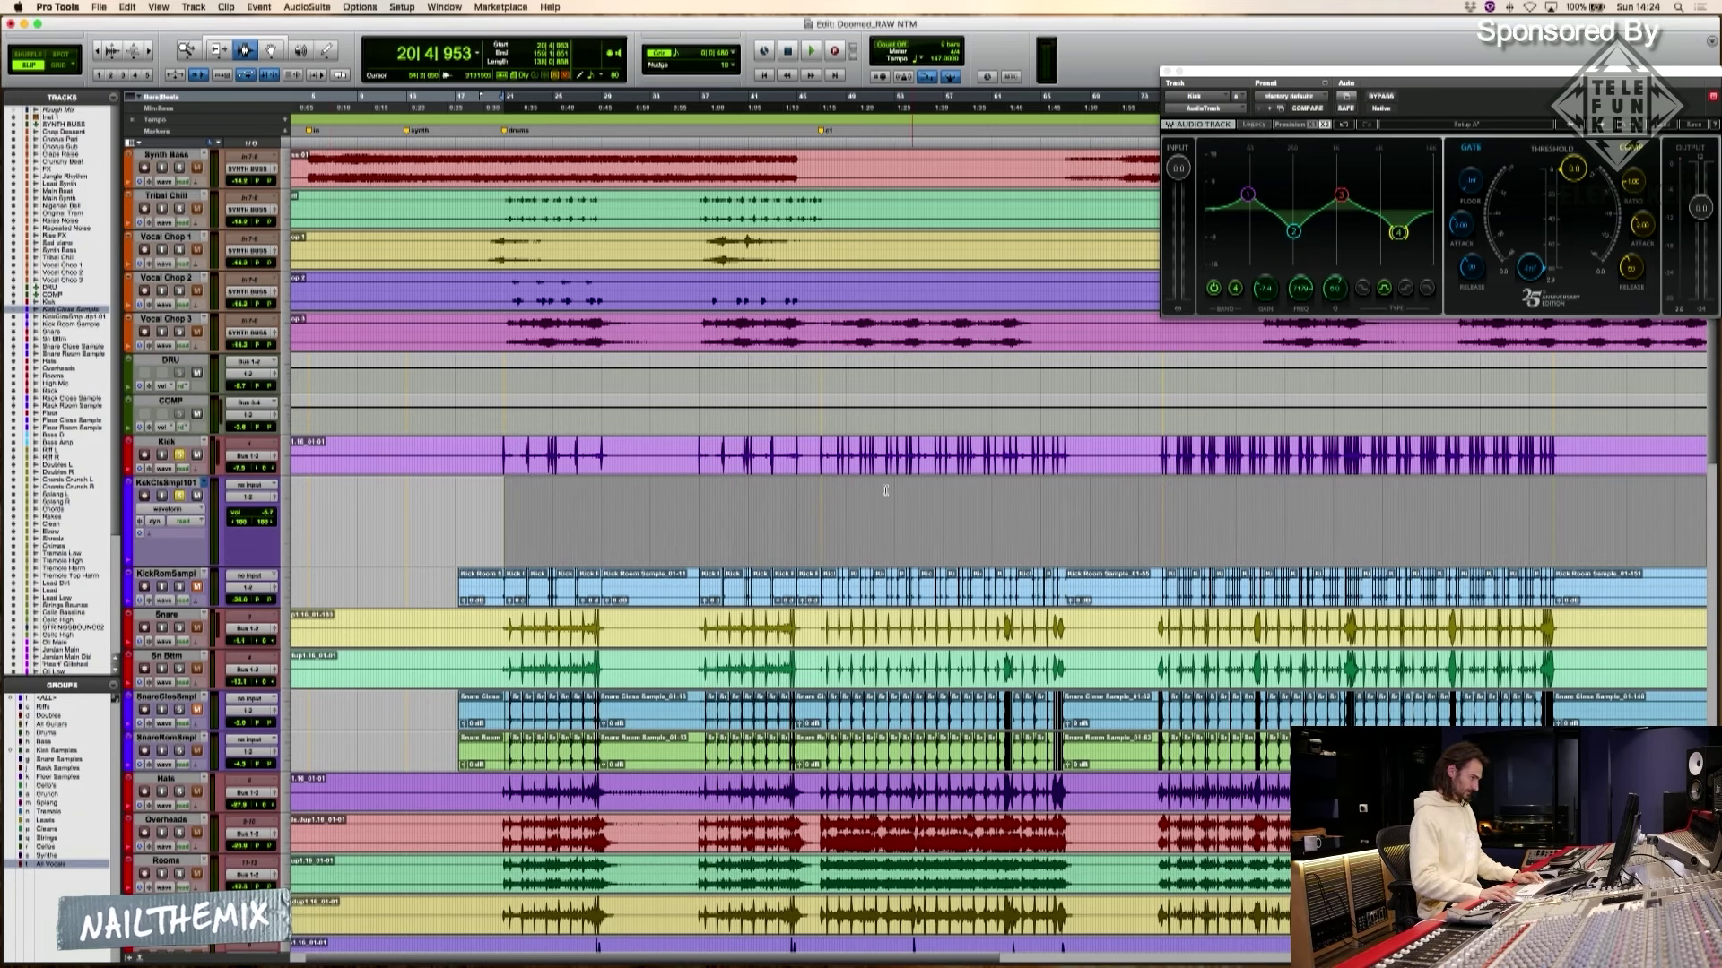
{"action": "key", "text": "super+z"}
Duplicate the kick sample track's playlist as Kick Close Sample.dup1.01 and consolidate the selected clips into one clip
{"action": "left_click", "coordinate": [205, 484]}
{"action": "left_click", "coordinate": [235, 427]}
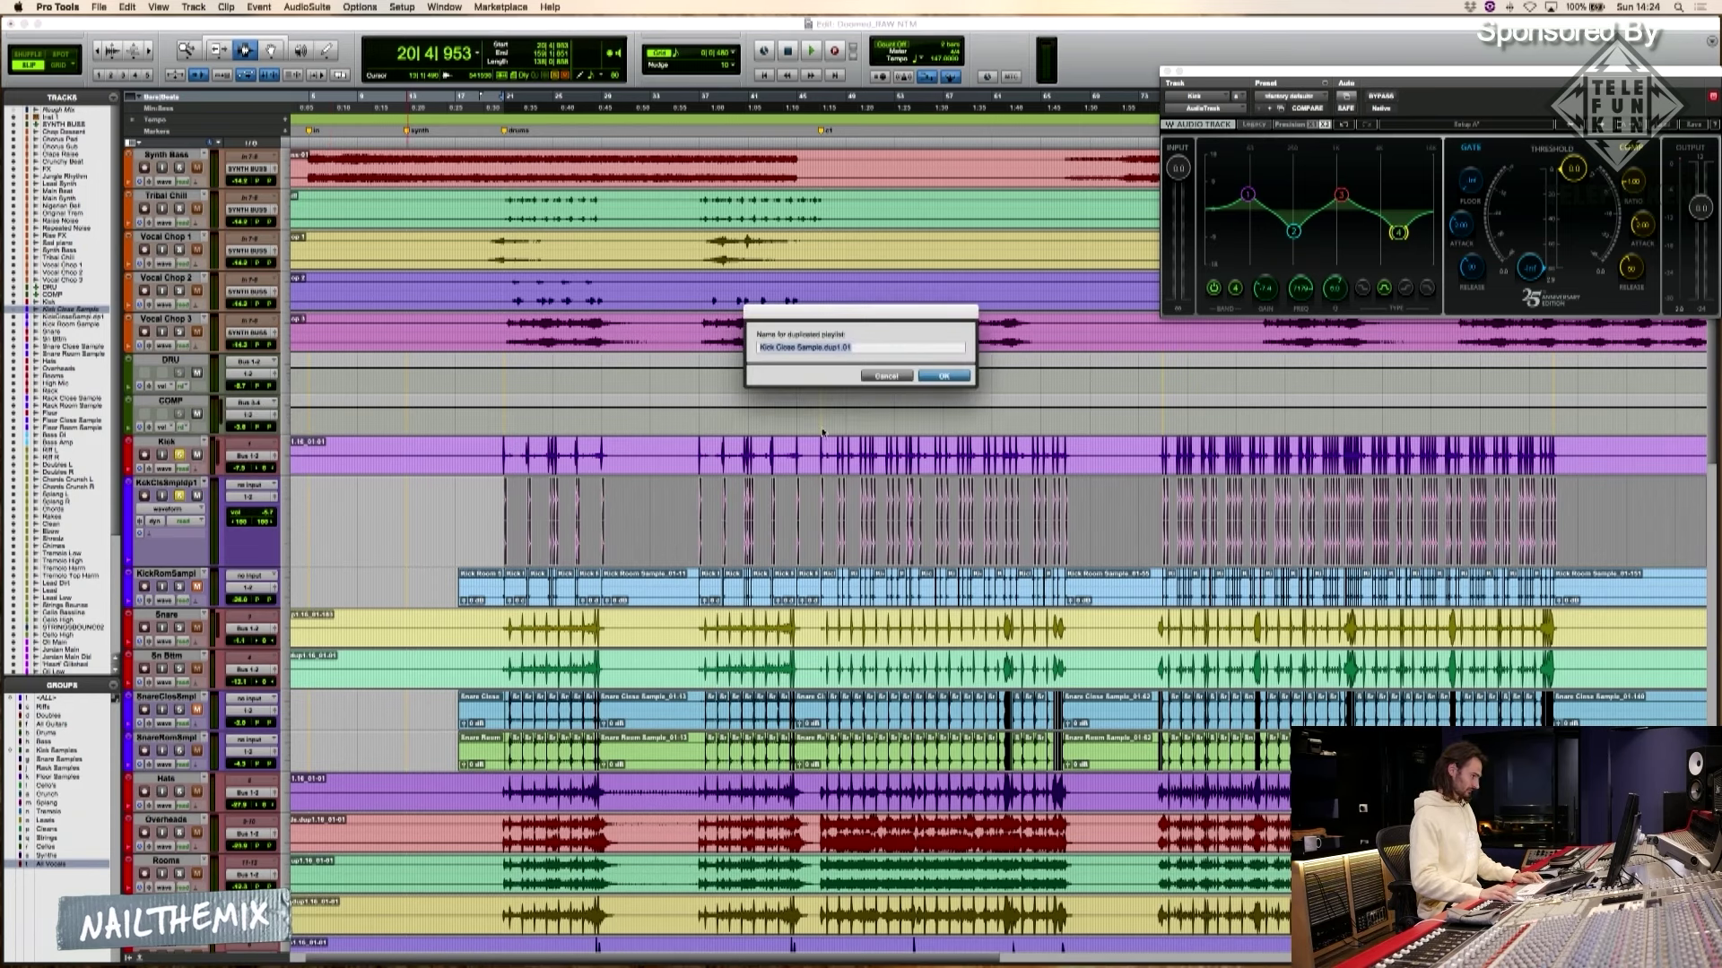
{"action": "key", "text": "Return"}
{"action": "key", "text": "alt+shift+3"}
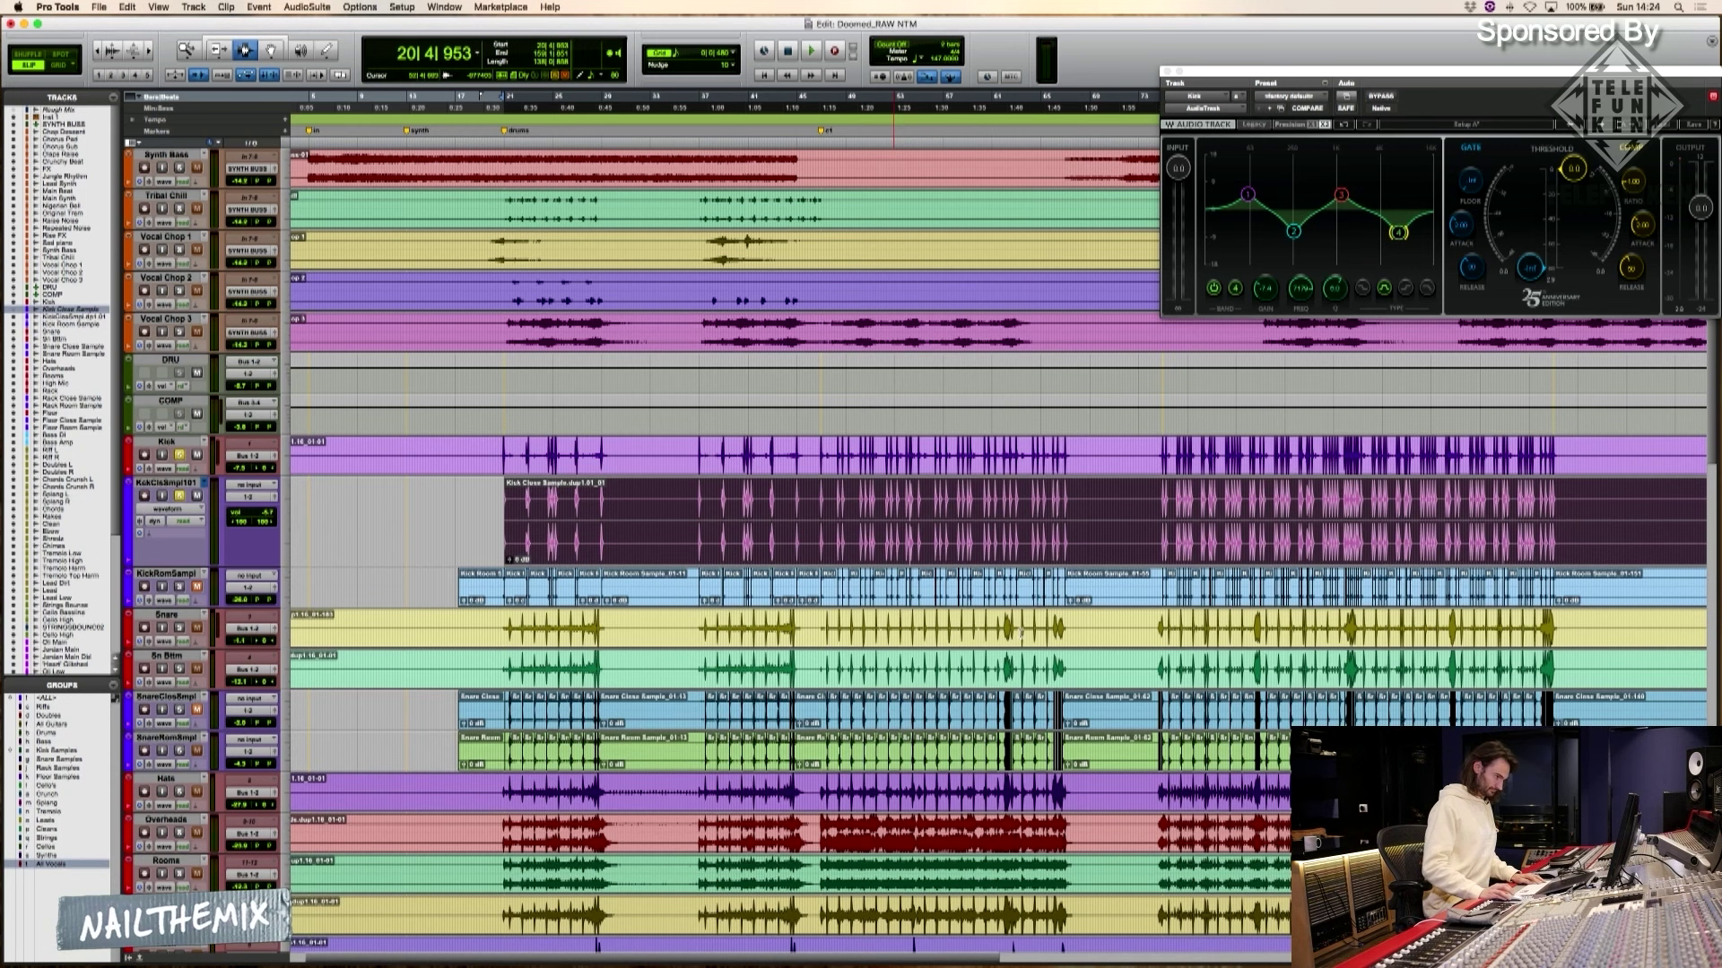
Extend the selection back to 1|1|000 and consolidate the kick sample track into one clip from the session start
{"action": "key", "text": "super+bracketleft"}
{"action": "left_click_drag", "start_coordinate": [400, 516], "coordinate": [180, 543]}
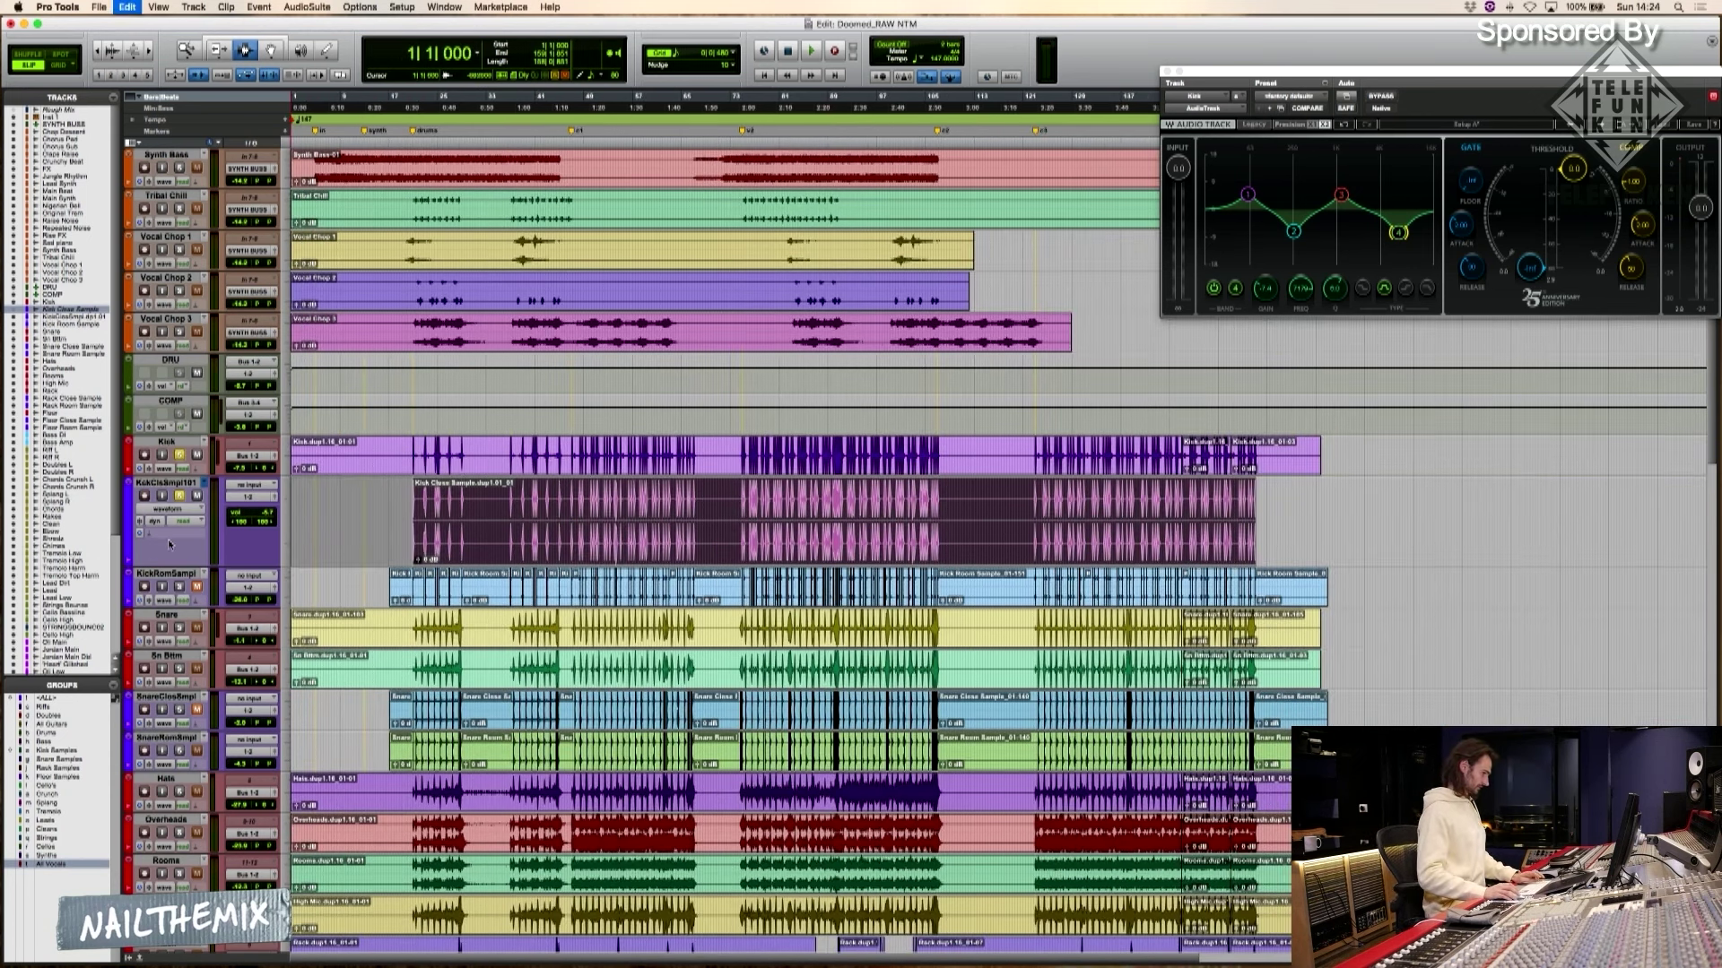
{"action": "key", "text": "alt+shift+3"}
Play the soloed kick tracks from the first drum hit and check their channels in the mixer
{"action": "left_click", "coordinate": [389, 497]}
{"action": "key", "text": "Tab"}
{"action": "key", "text": "space"}
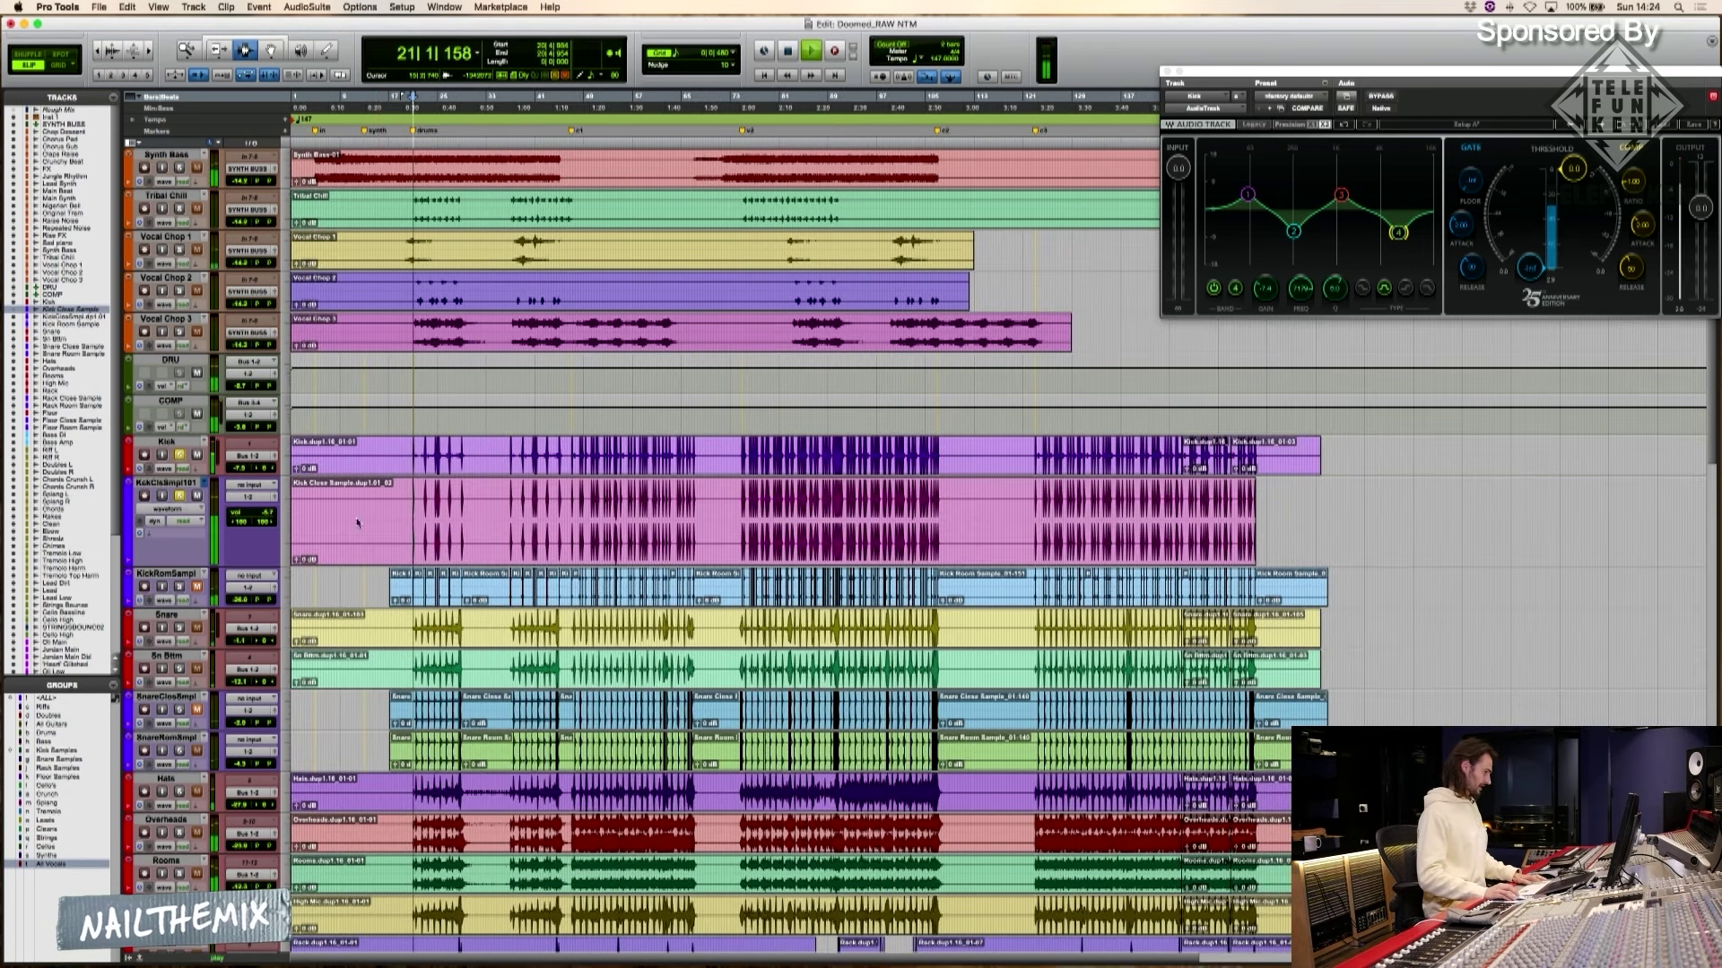
{"action": "key", "text": "super+bracketright"}
{"action": "key", "text": "super+bracketright"}
{"action": "key", "text": "super+bracketright"}
{"action": "scroll", "coordinate": [1060, 543], "scroll_direction": "right", "scroll_amount": 3}
{"action": "key", "text": "super+equal"}
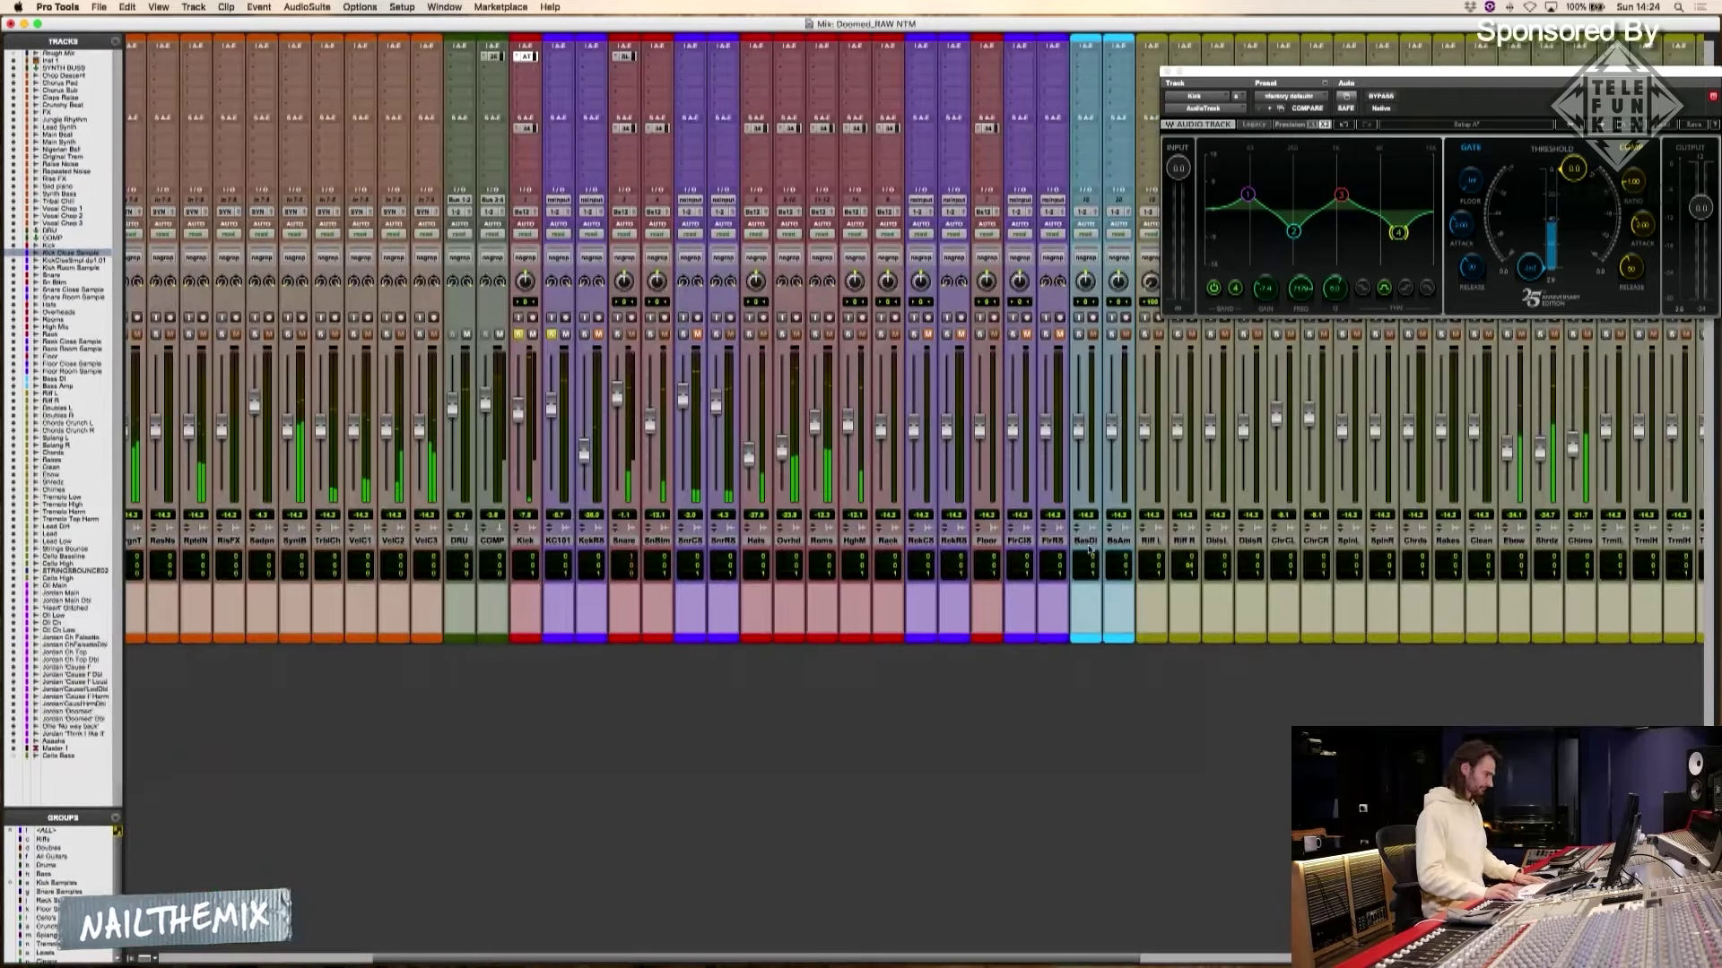
{"action": "key", "text": "super+equal"}
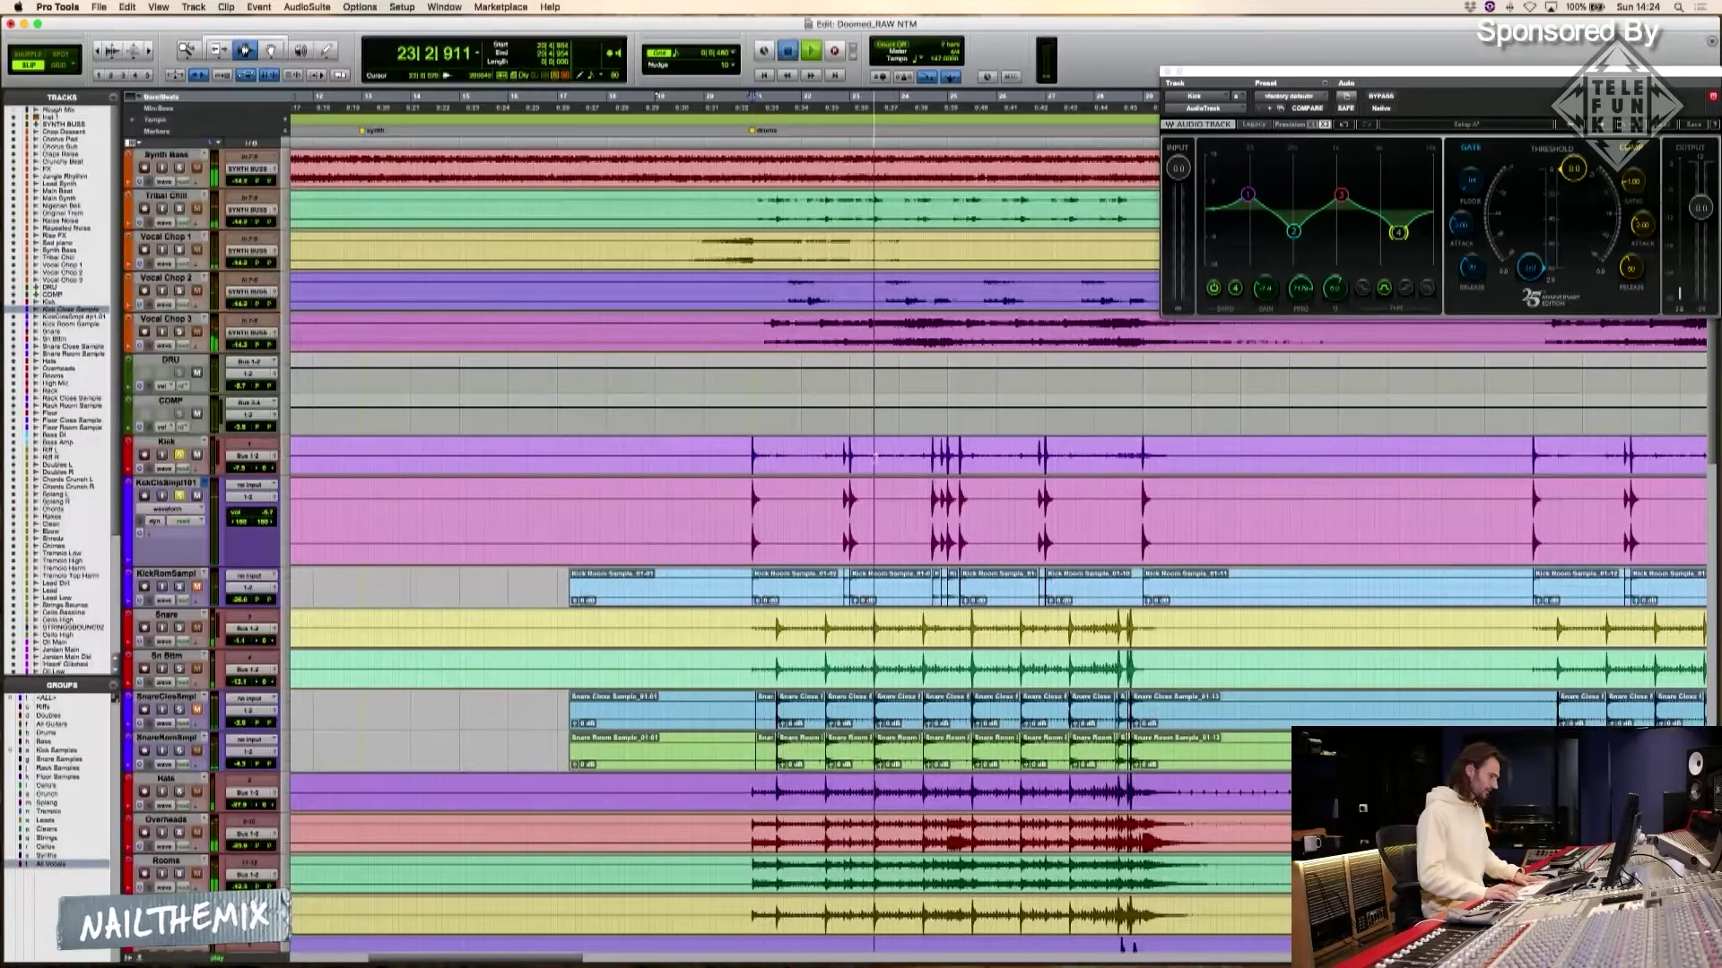
Compare the consolidated sample's waveform with the live kick at the hit near 24|3|717
{"action": "key", "text": "super+bracketright"}
{"action": "key", "text": "super+bracketright"}
{"action": "key", "text": "super+bracketright"}
{"action": "key", "text": "super+bracketright"}
{"action": "key", "text": "super+bracketright"}
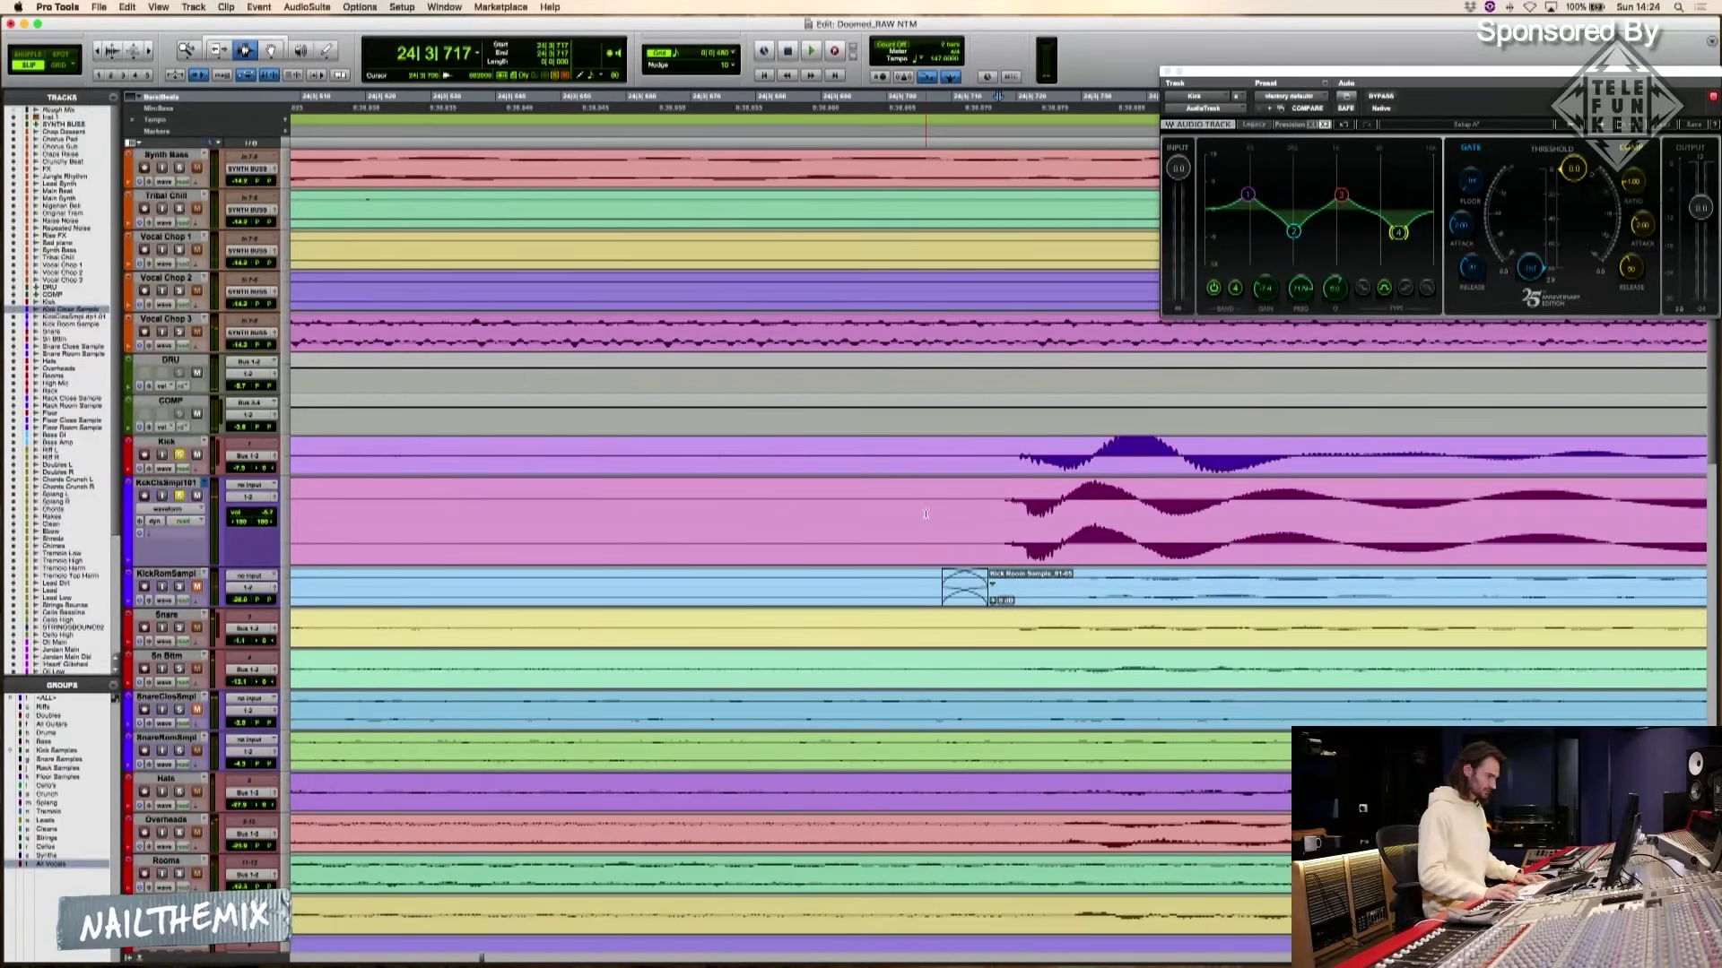
{"action": "key", "text": "super+bracketleft"}
{"action": "key", "text": "super+bracketleft"}
{"action": "key", "text": "super+bracketleft"}
{"action": "key", "text": "super+bracketleft"}
{"action": "key", "text": "super+bracketleft"}
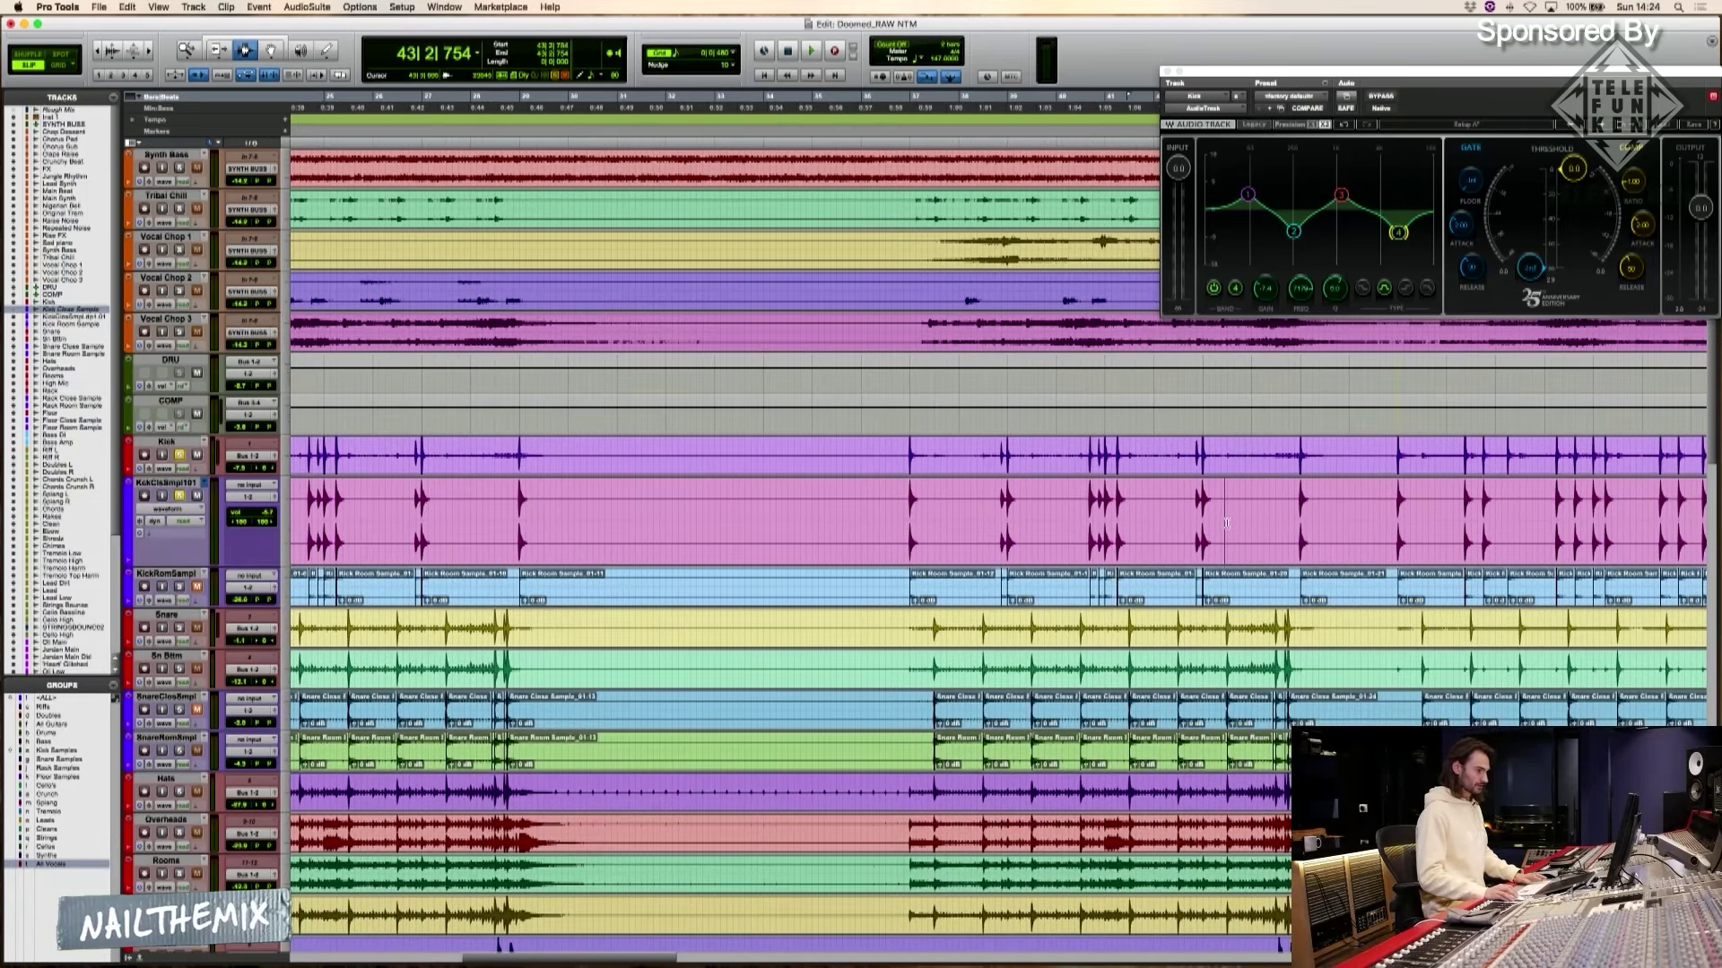
Inspect the timing of the consolidated sample against the live kick at the softer hit at 42|4|480
{"action": "key", "text": "super+bracketright"}
{"action": "key", "text": "super+bracketright"}
{"action": "key", "text": "super+bracketright"}
{"action": "key", "text": "super+bracketright"}
{"action": "key", "text": "super+bracketright"}
{"action": "scroll", "coordinate": [952, 523], "scroll_direction": "up", "scroll_amount": 1}
{"action": "key", "text": "super+bracketleft"}
{"action": "key", "text": "super+bracketleft"}
{"action": "key", "text": "super+bracketleft"}
{"action": "key", "text": "super+bracketleft"}
{"action": "key", "text": "super+bracketleft"}
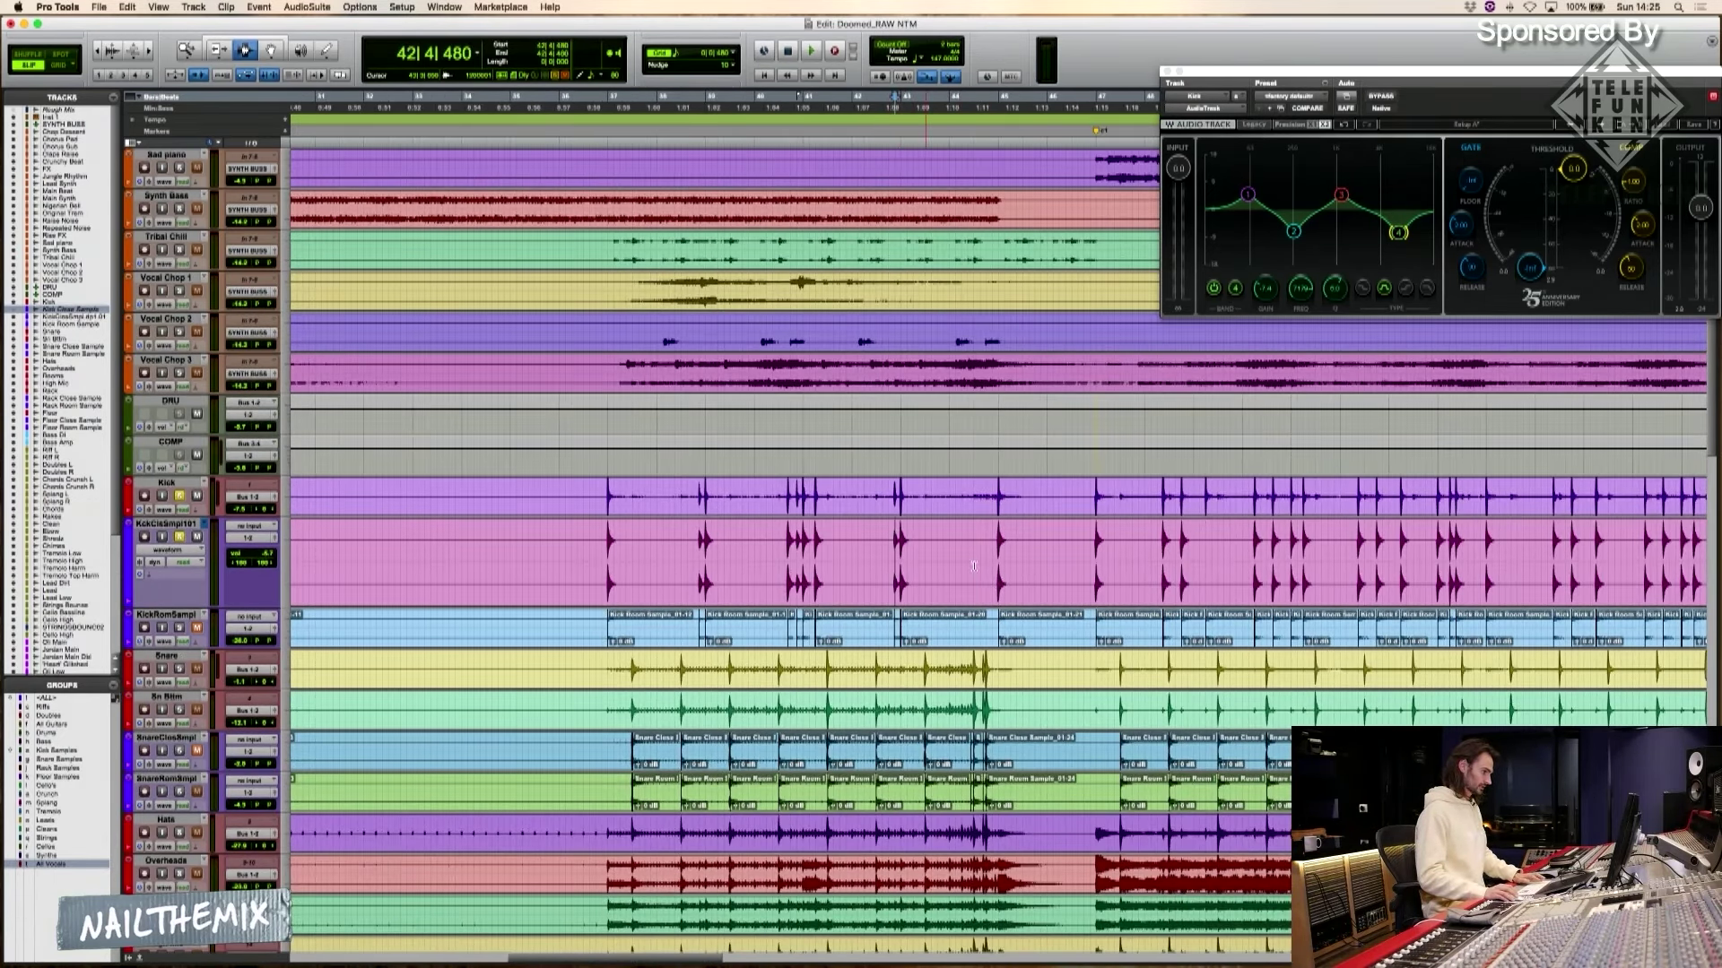
Compare the sample and live kick waveforms at the neighbouring hits at 42|4|956 and 42|4|480
{"action": "key", "text": "super+bracketright"}
{"action": "key", "text": "super+bracketright"}
{"action": "key", "text": "super+bracketright"}
{"action": "key", "text": "super+bracketright"}
{"action": "key", "text": "super+bracketright"}
{"action": "key", "text": "t"}
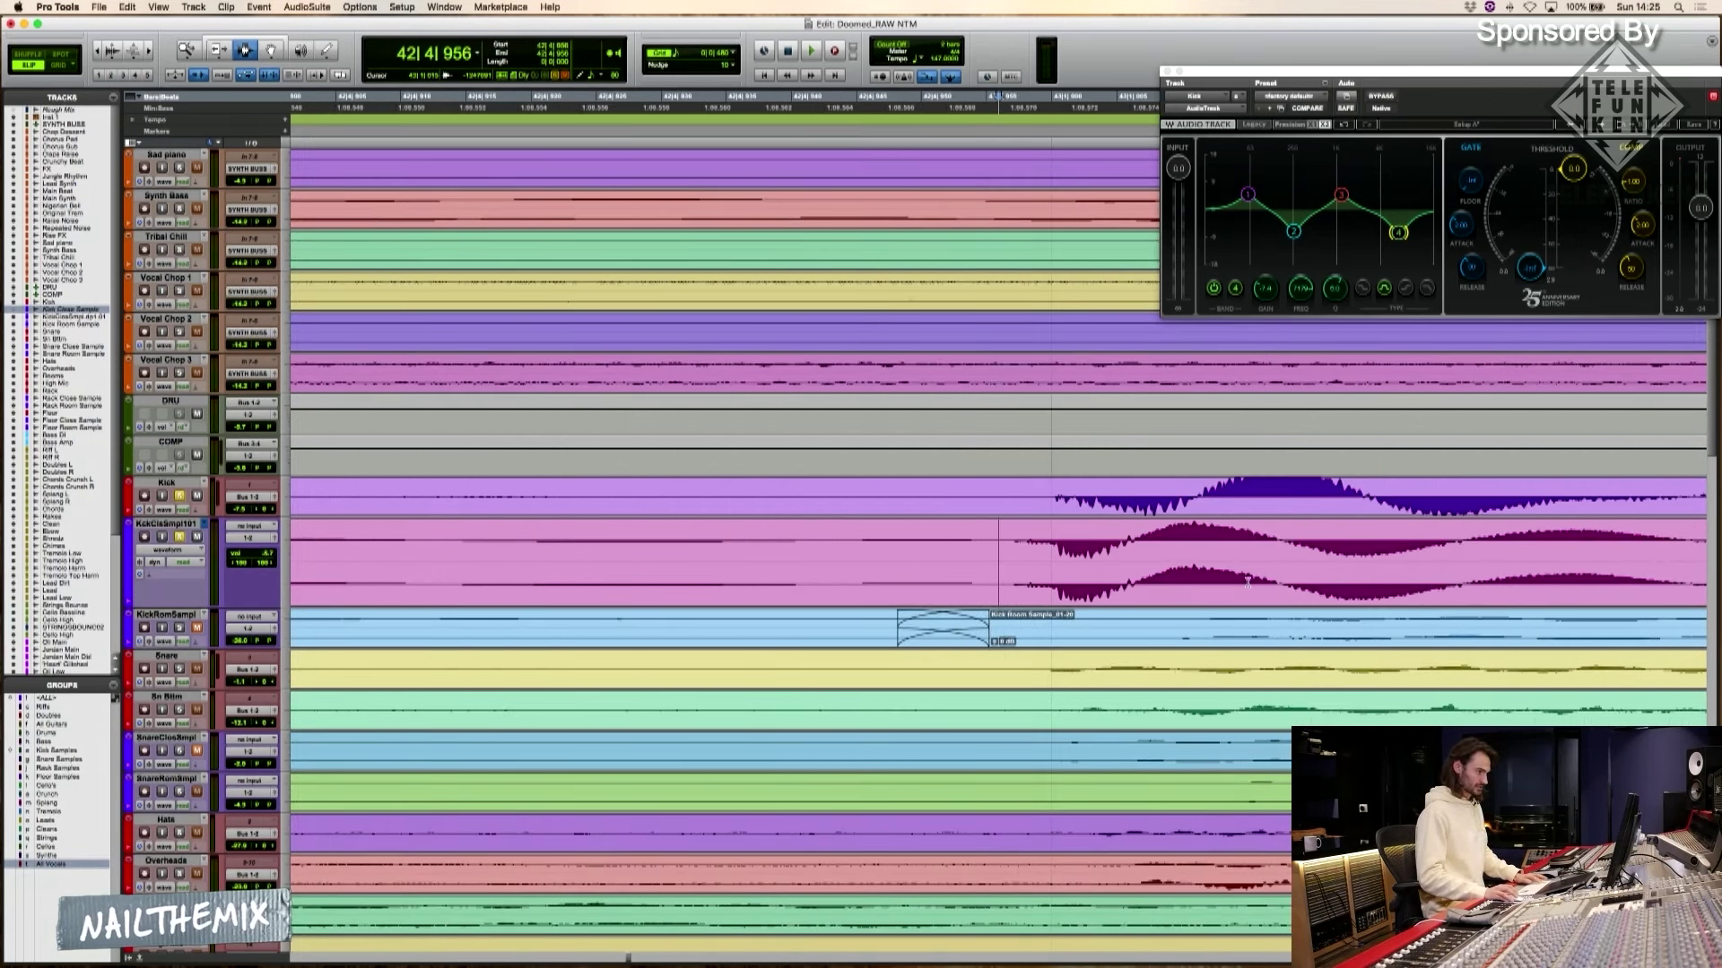
{"action": "key", "text": "r"}
{"action": "key", "text": "r"}
{"action": "key", "text": "r"}
{"action": "key", "text": "r"}
{"action": "left_click", "coordinate": [553, 560]}
{"action": "key", "text": "t"}
{"action": "key", "text": "t"}
{"action": "key", "text": "t"}
{"action": "key", "text": "t"}
{"action": "key", "text": "super+bracketleft"}
{"action": "key", "text": "super+bracketleft"}
{"action": "key", "text": "super+bracketleft"}
{"action": "key", "text": "super+bracketleft"}
{"action": "key", "text": "super+bracketleft"}
{"action": "key", "text": "super+bracketleft"}
{"action": "key", "text": "super+bracketleft"}
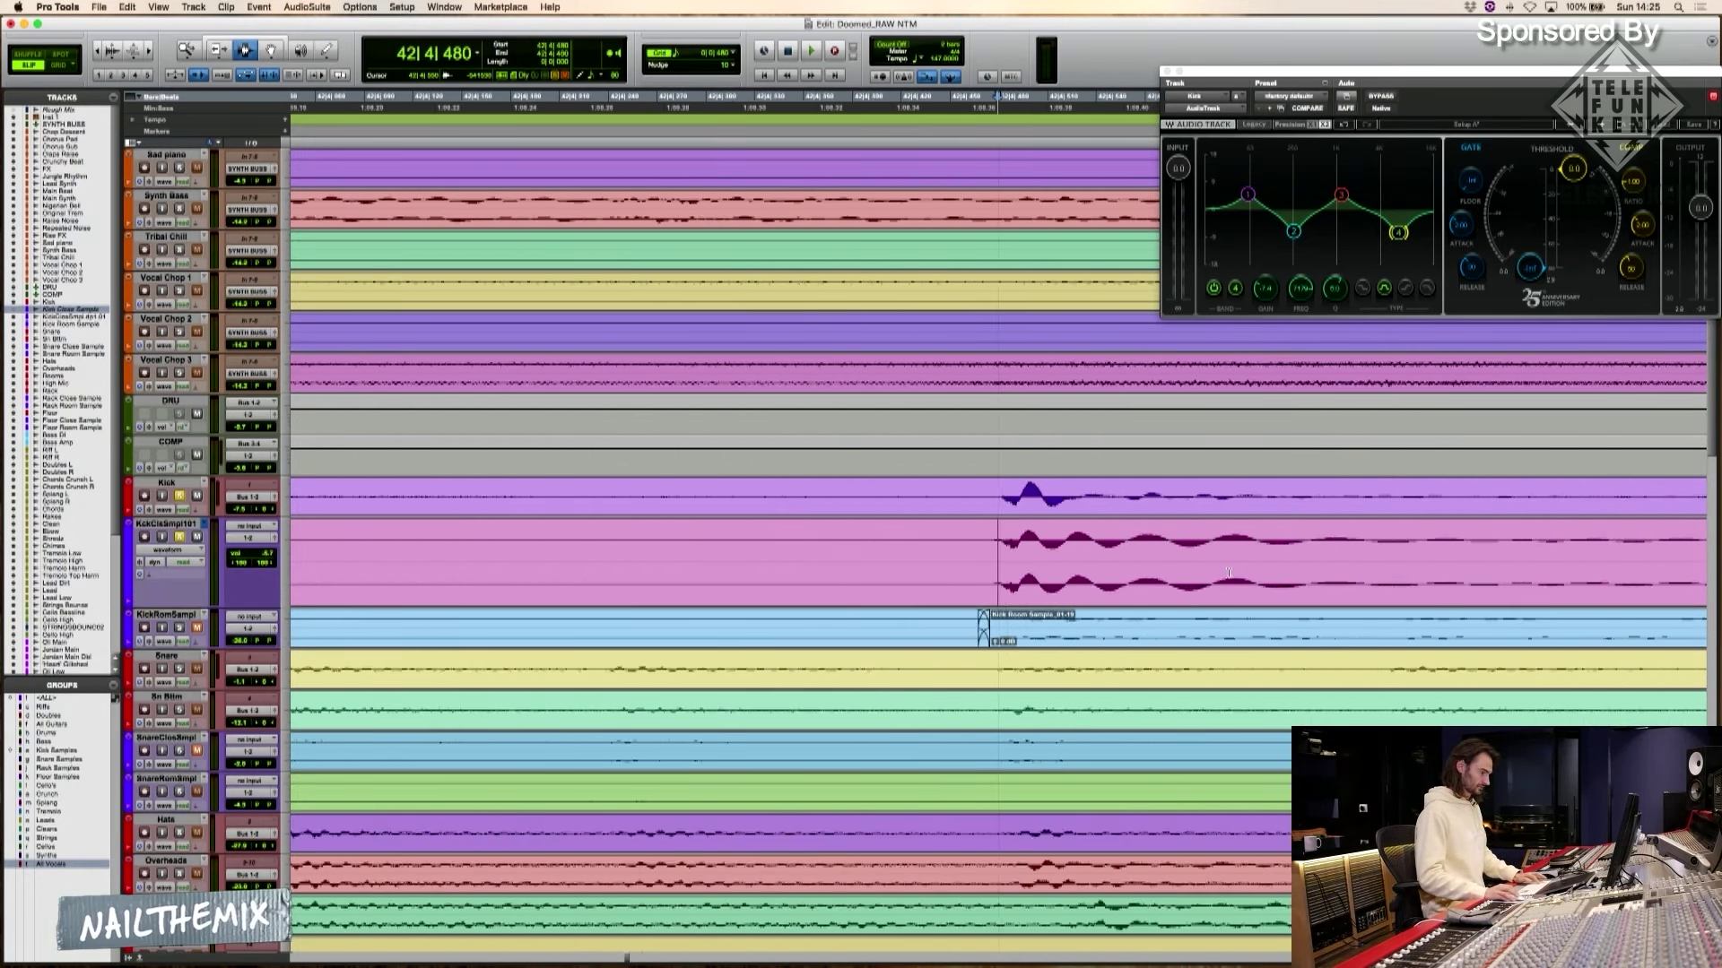
Separate the consolidated kick sample at the 41|1|957 hit and shift it slightly later toward the live kick
{"action": "key", "text": "F8"}
{"action": "key", "text": "F7"}
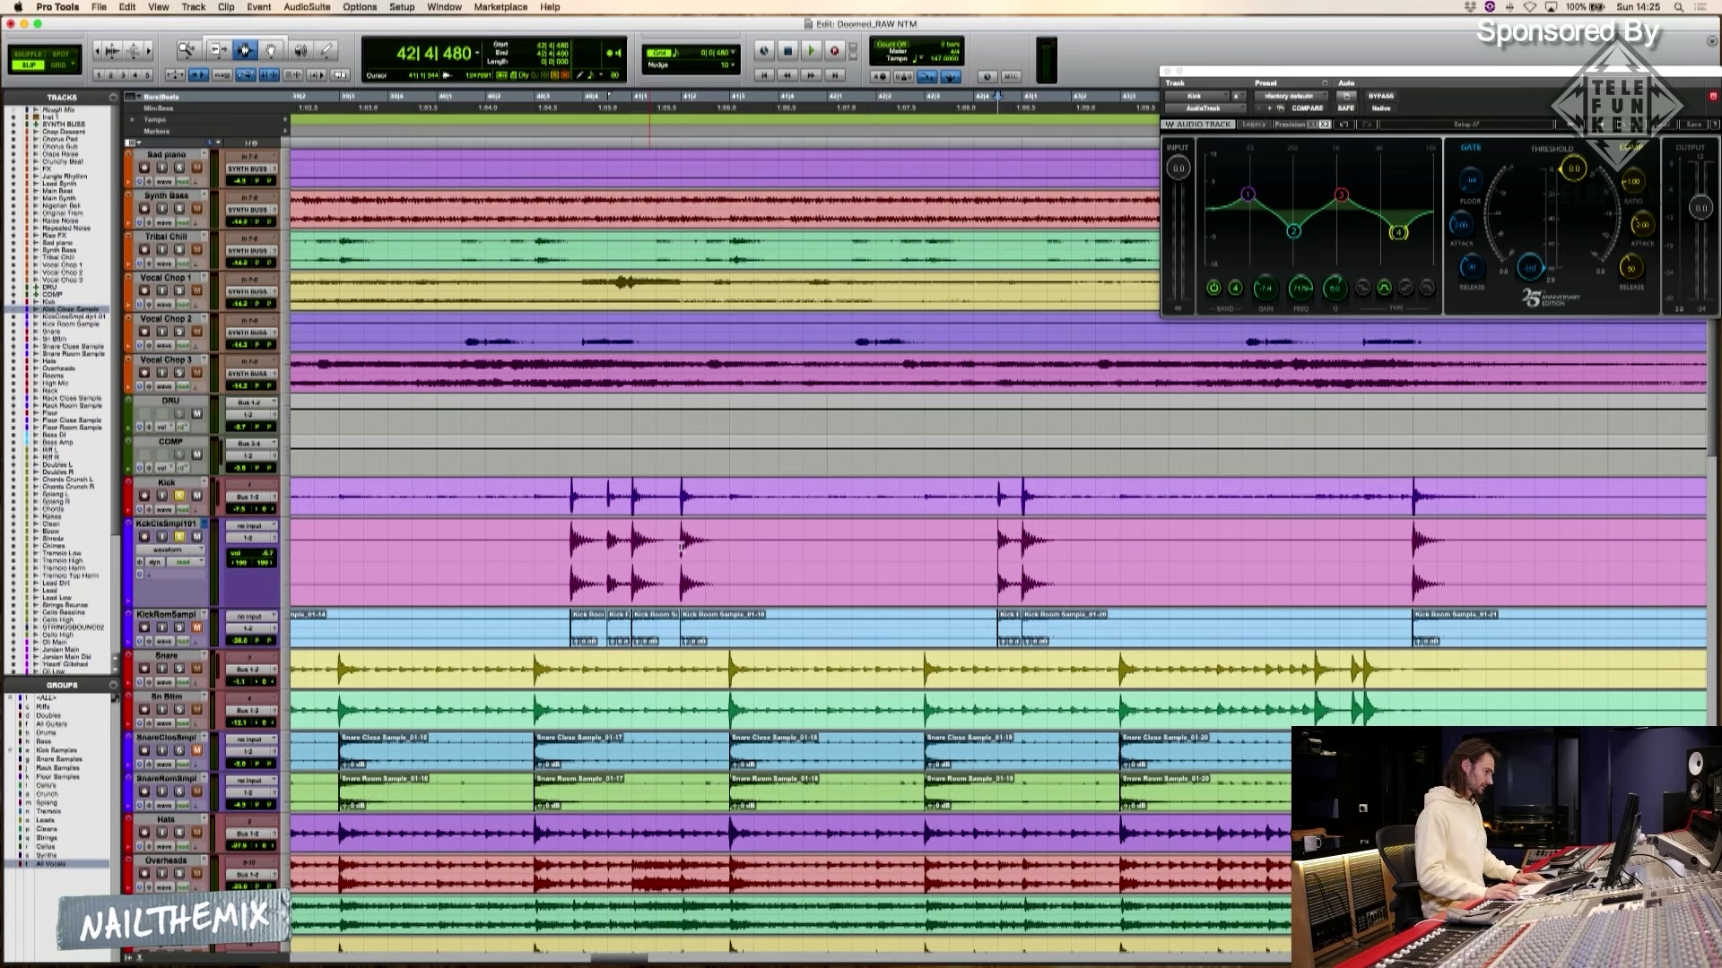
{"action": "key", "text": "Tab"}
{"action": "key", "text": "b"}
{"action": "key", "text": "F8"}
{"action": "left_click", "coordinate": [755, 563]}
{"action": "key", "text": "t"}
{"action": "key", "text": "t"}
{"action": "key", "text": "t"}
{"action": "key", "text": "t"}
{"action": "key", "text": "t"}
{"action": "key", "text": "t"}
{"action": "key", "text": "t"}
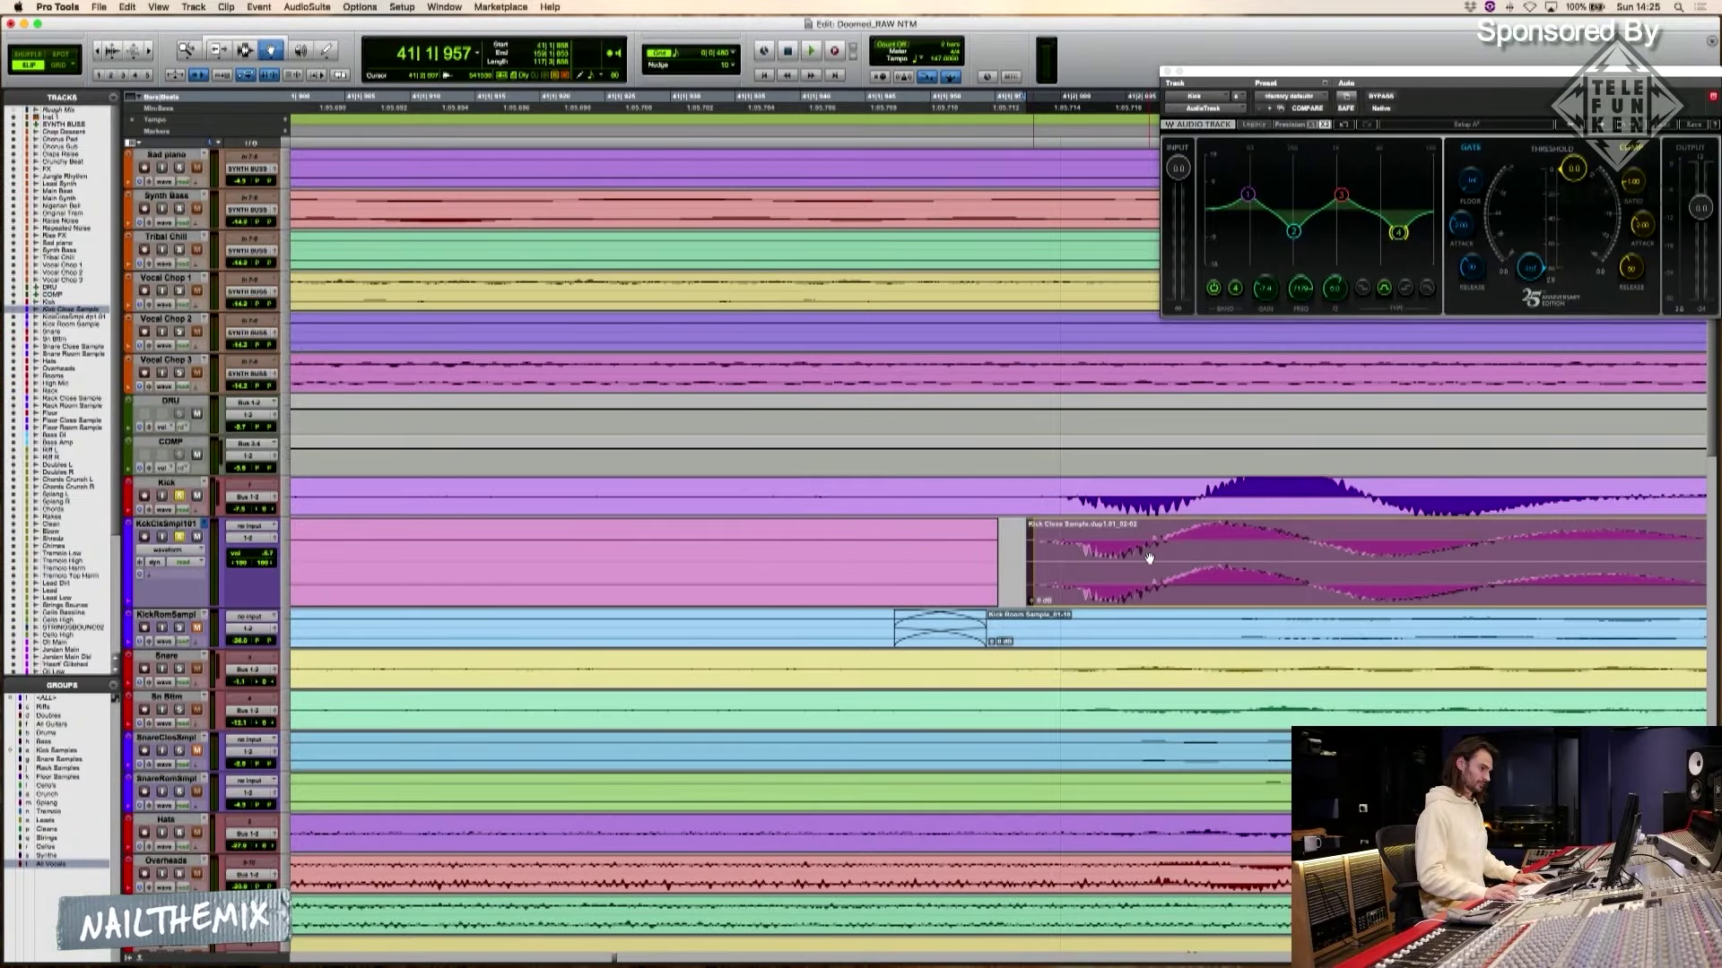
{"action": "left_click", "coordinate": [1149, 557]}
Play the live kick and sample hits together around 39|1|478 to check their alignment
{"action": "key", "text": "super+bracketleft"}
{"action": "key", "text": "super+bracketleft"}
{"action": "key", "text": "super+bracketleft"}
{"action": "key", "text": "super+bracketleft"}
{"action": "key", "text": "super+bracketleft"}
{"action": "key", "text": "super+bracketleft"}
{"action": "key", "text": "super+bracketleft"}
{"action": "key", "text": "super+bracketleft"}
{"action": "key", "text": "super+bracketleft"}
{"action": "key", "text": "super+bracketleft"}
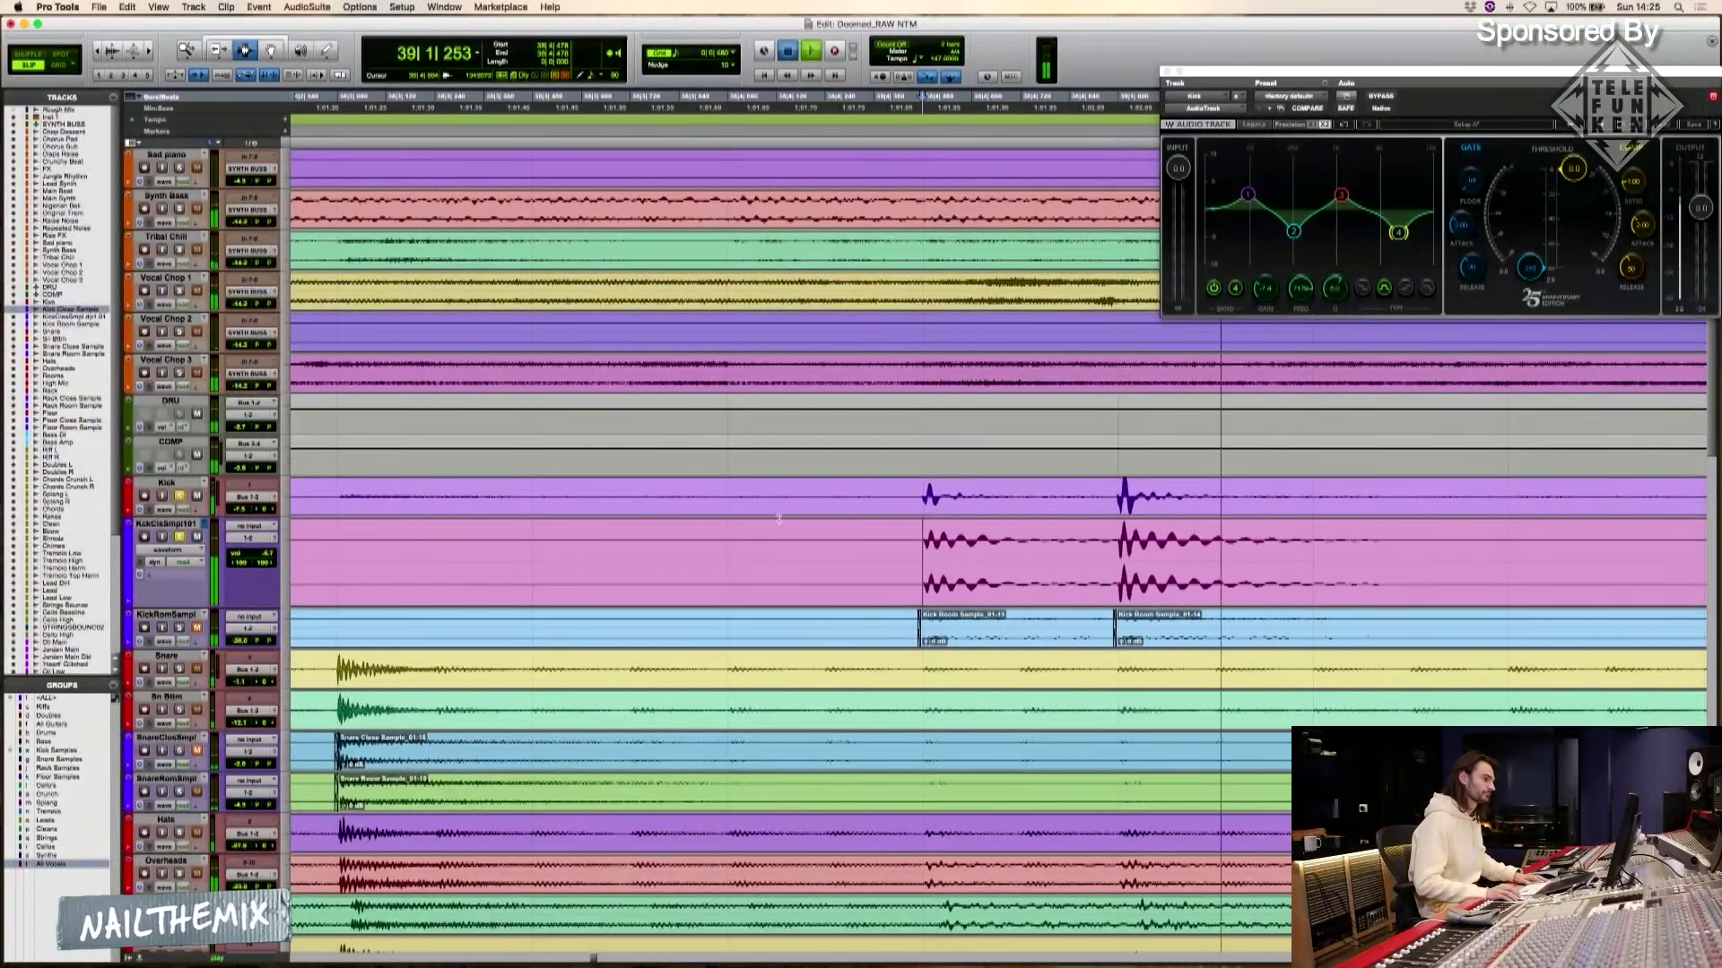
Select the softer live kick hit at 38|4|480, up to the start of the following hit
{"action": "left_click", "coordinate": [699, 502]}
{"action": "key", "text": "F4"}
{"action": "left_click", "coordinate": [531, 498]}
{"action": "key", "text": "super+bracketleft"}
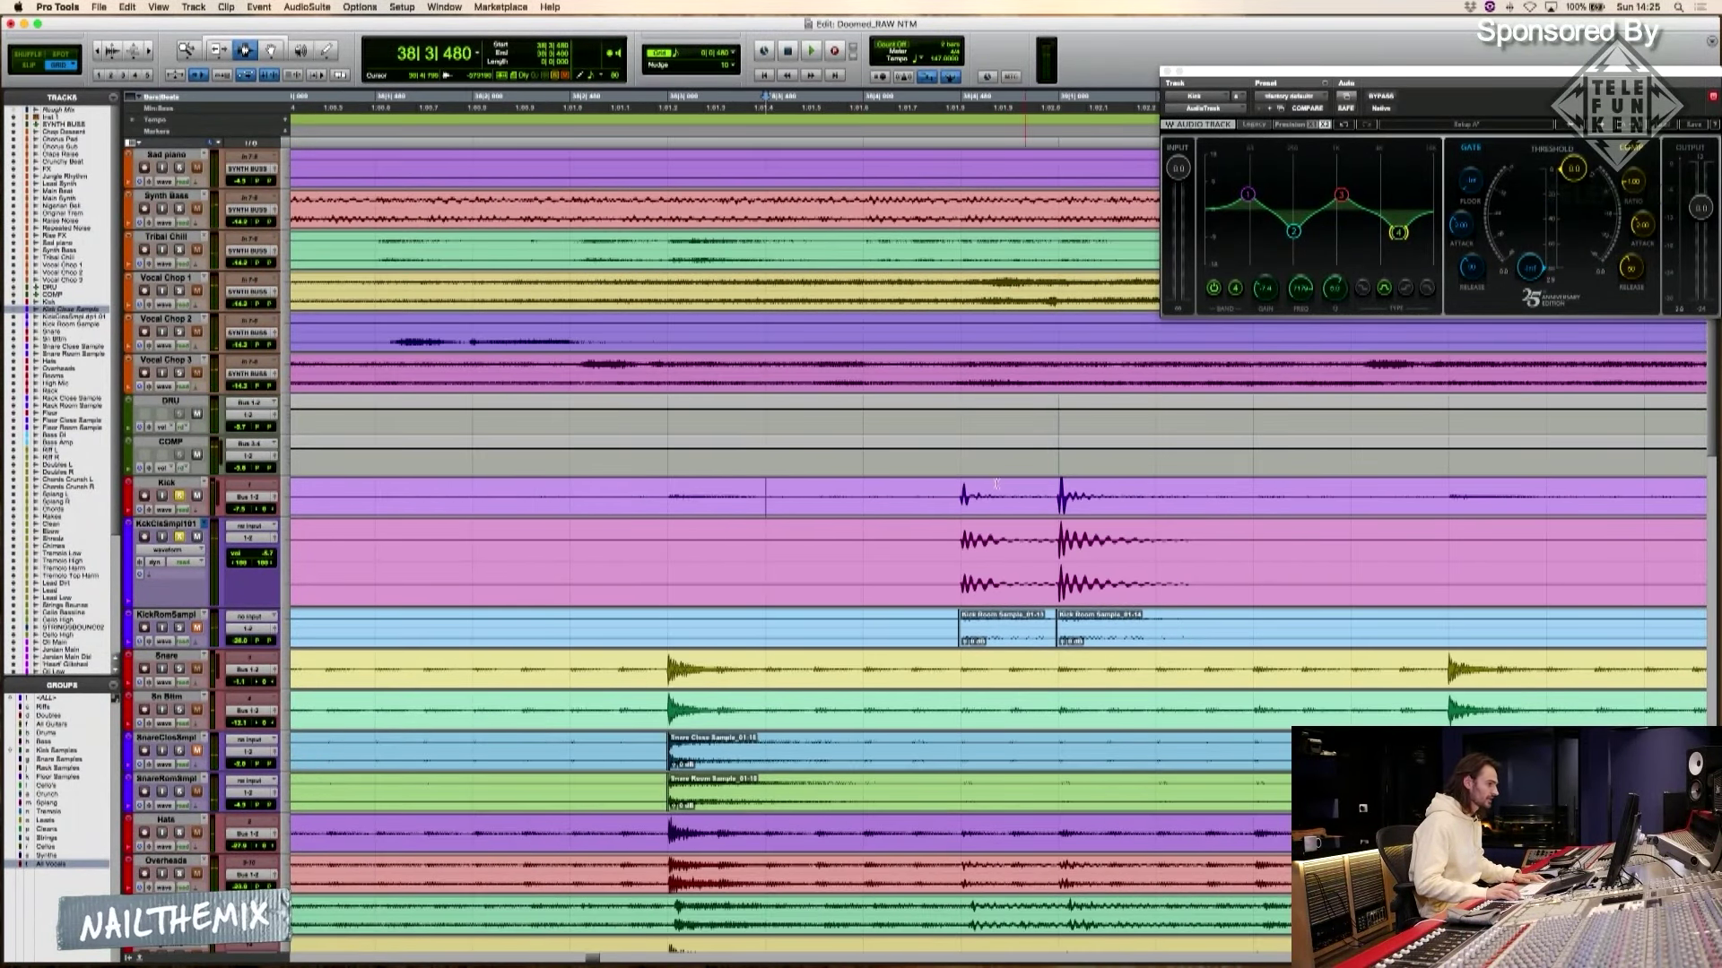
{"action": "left_click_drag", "start_coordinate": [1017, 498], "coordinate": [985, 502]}
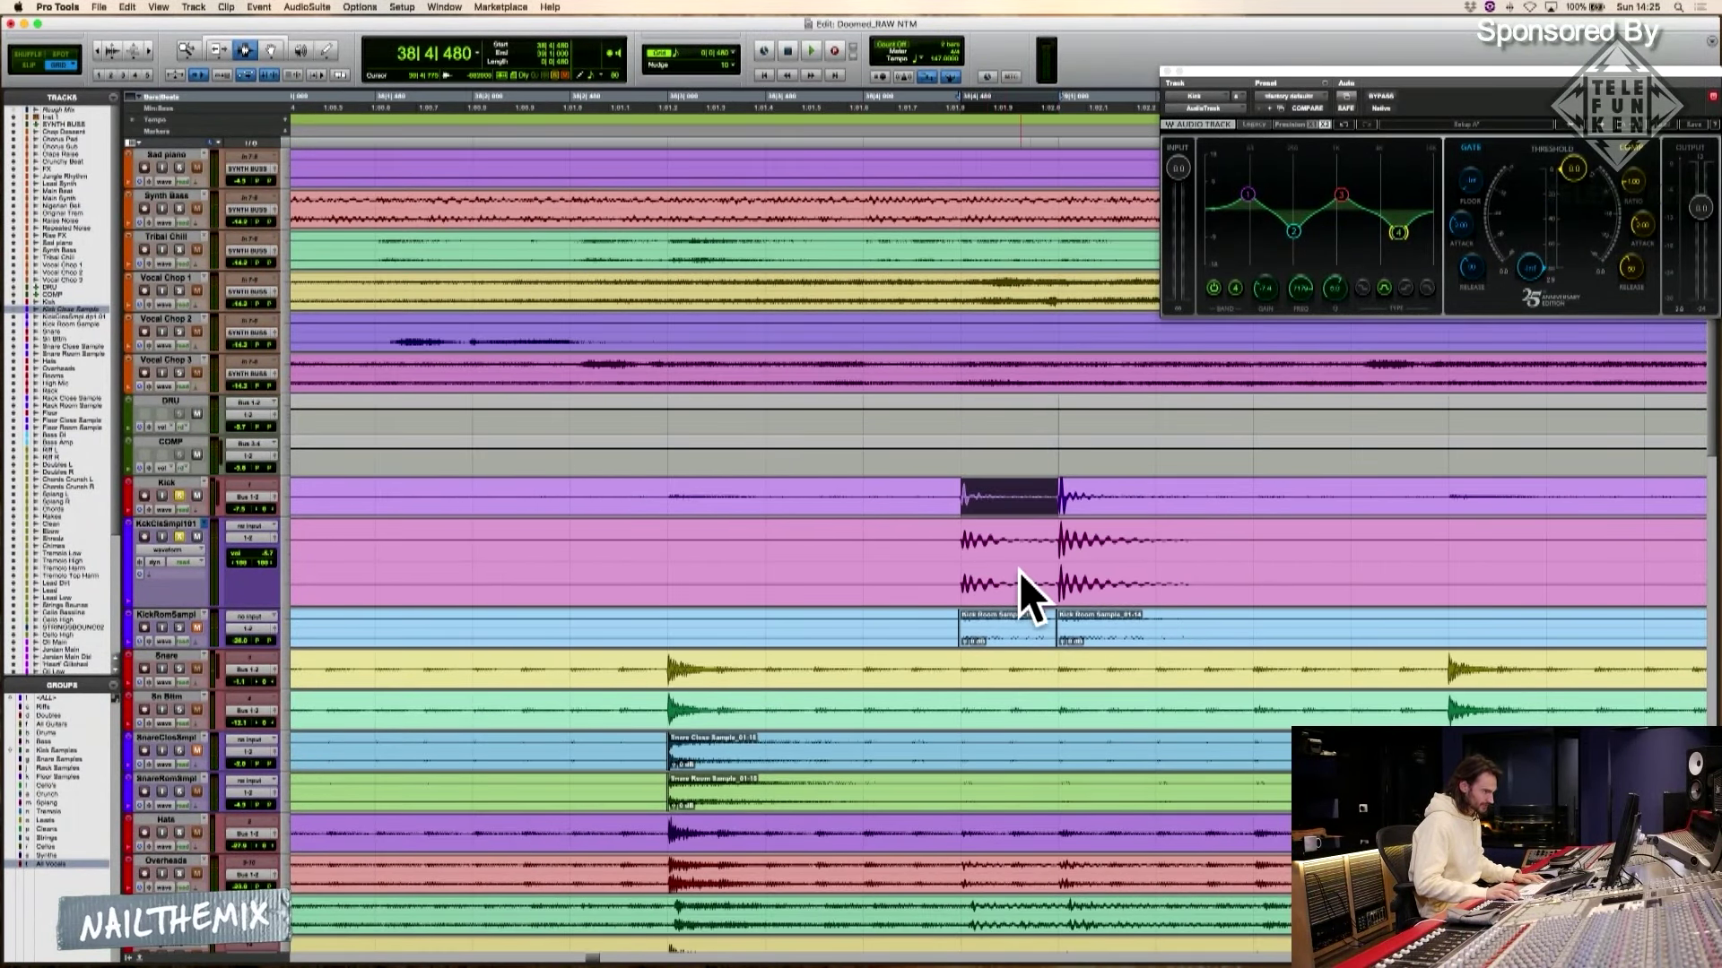
Inspect the sample's timing against the live kick at the 40|4|479 hit
{"action": "key", "text": "super+bracketleft"}
{"action": "key", "text": "super+bracketleft"}
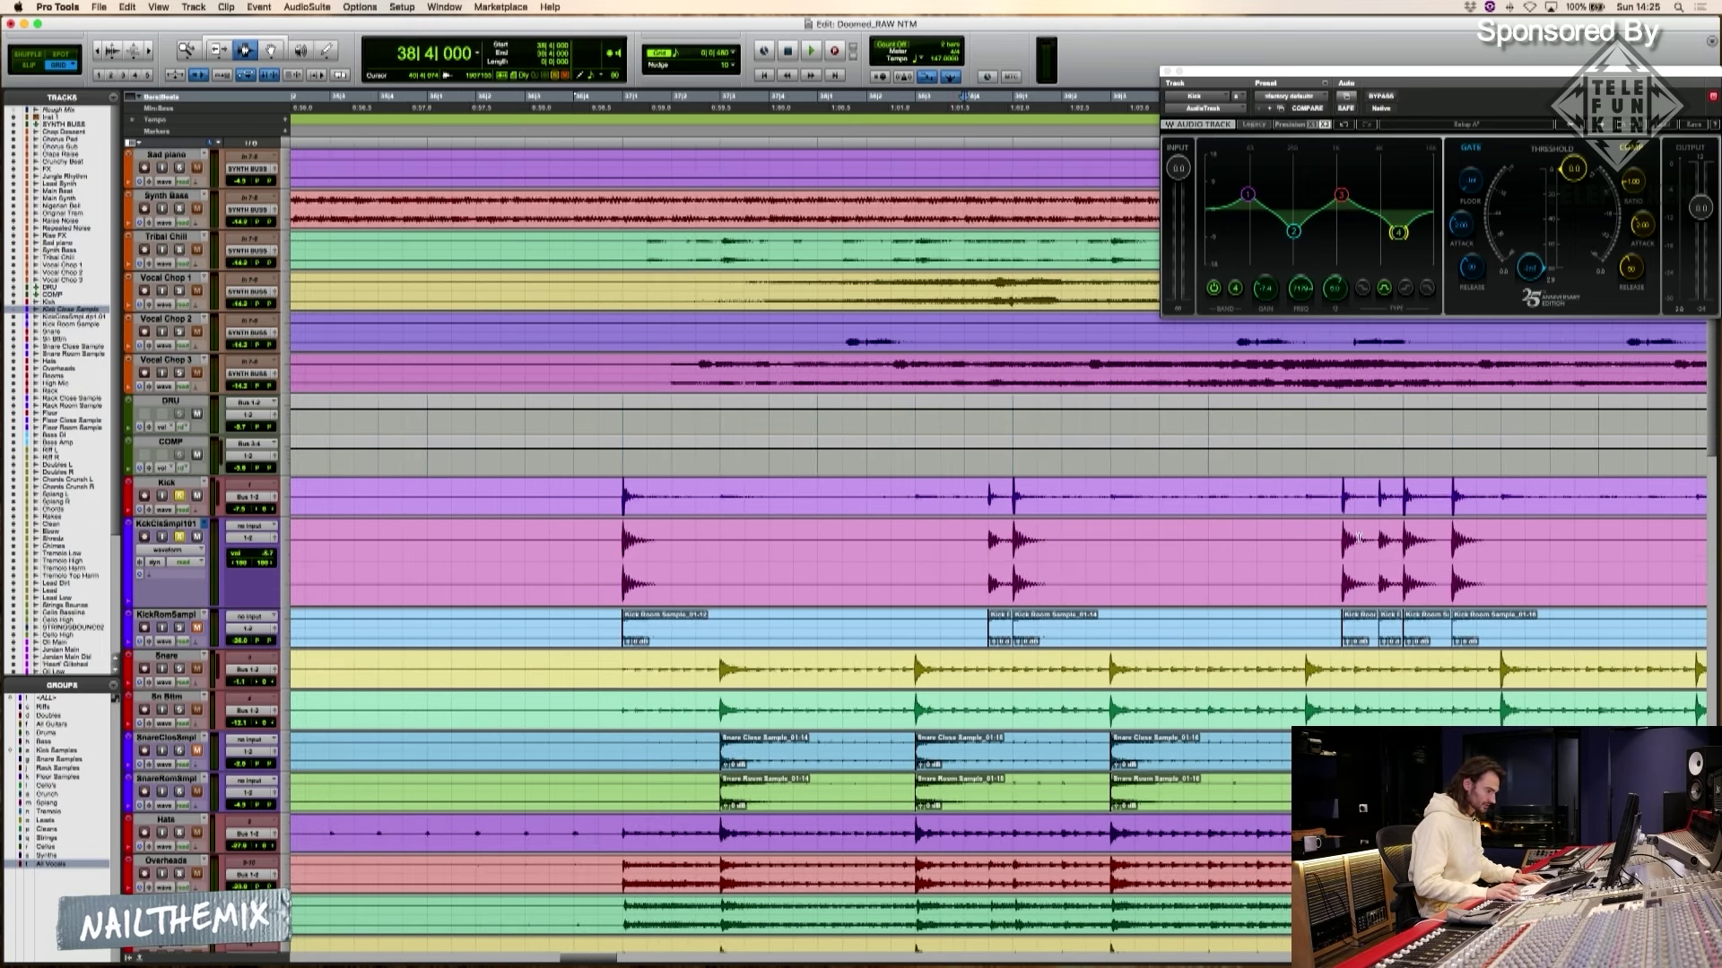
{"action": "key", "text": "Tab"}
{"action": "key", "text": "t"}
{"action": "key", "text": "t"}
{"action": "key", "text": "t"}
{"action": "key", "text": "t"}
{"action": "key", "text": "t"}
{"action": "key", "text": "t"}
{"action": "key", "text": "t"}
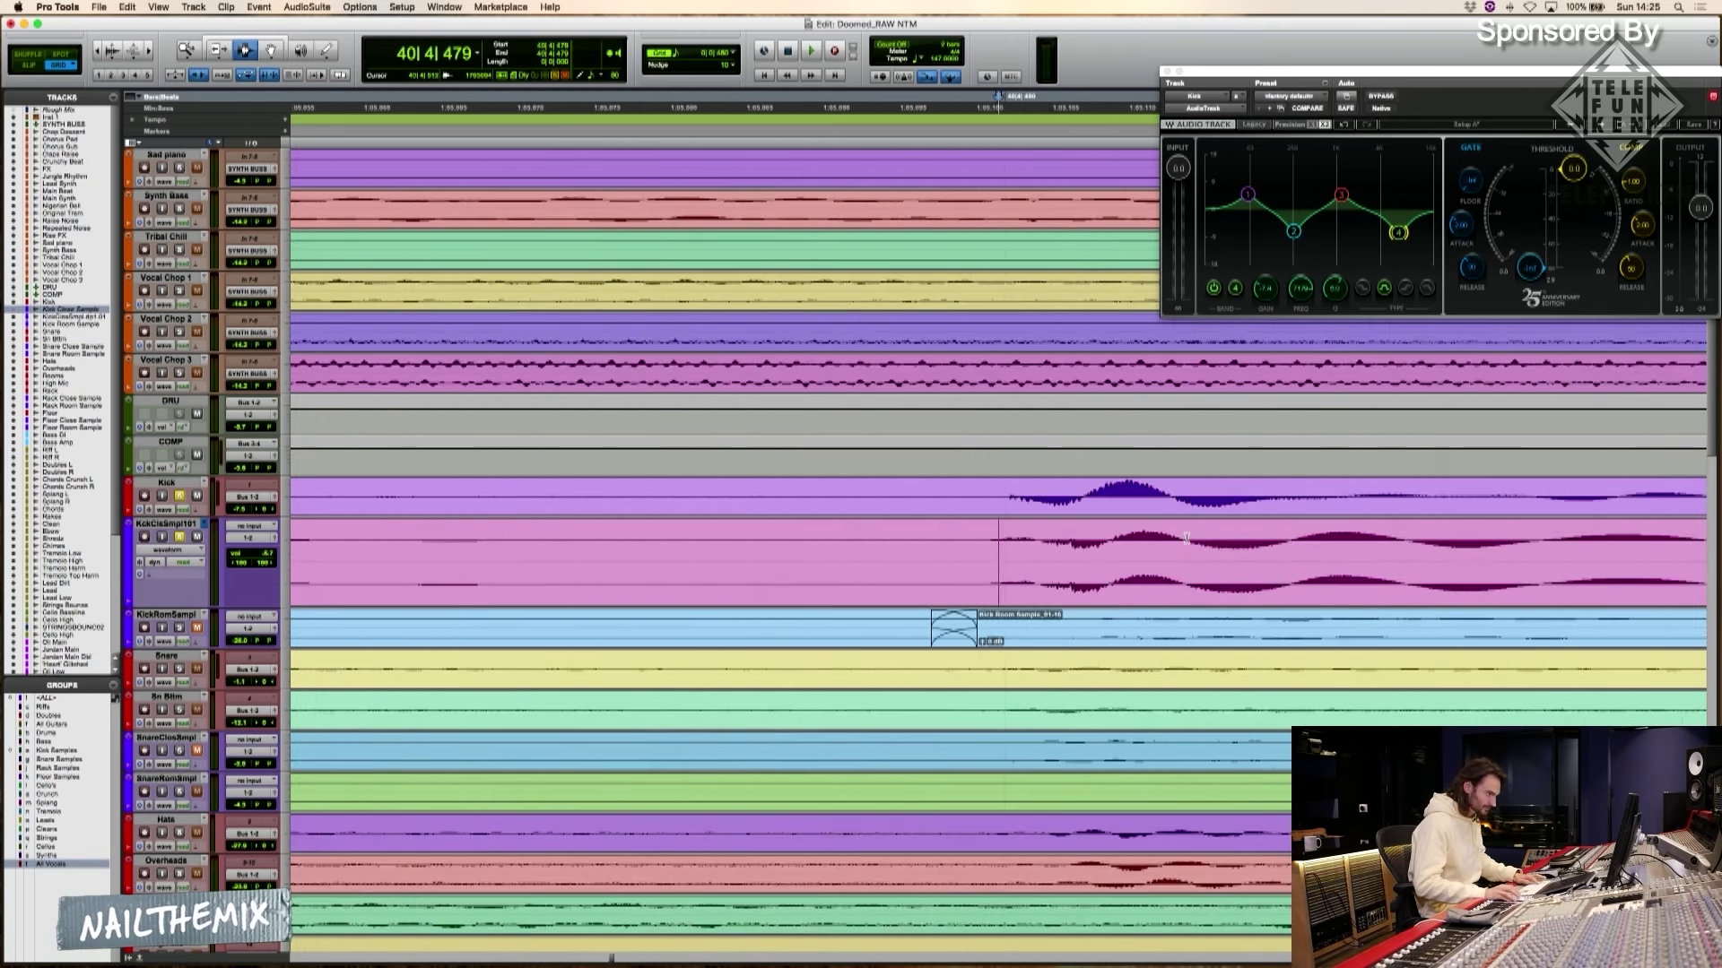
Play the live kick and sample together from 40|2|724 through the hits in bar 40
{"action": "key", "text": "super+bracketleft"}
{"action": "key", "text": "super+bracketleft"}
{"action": "key", "text": "super+bracketleft"}
{"action": "key", "text": "super+bracketleft"}
{"action": "key", "text": "super+bracketleft"}
{"action": "key", "text": "super+bracketleft"}
{"action": "key", "text": "super+bracketleft"}
{"action": "left_click", "coordinate": [912, 500]}
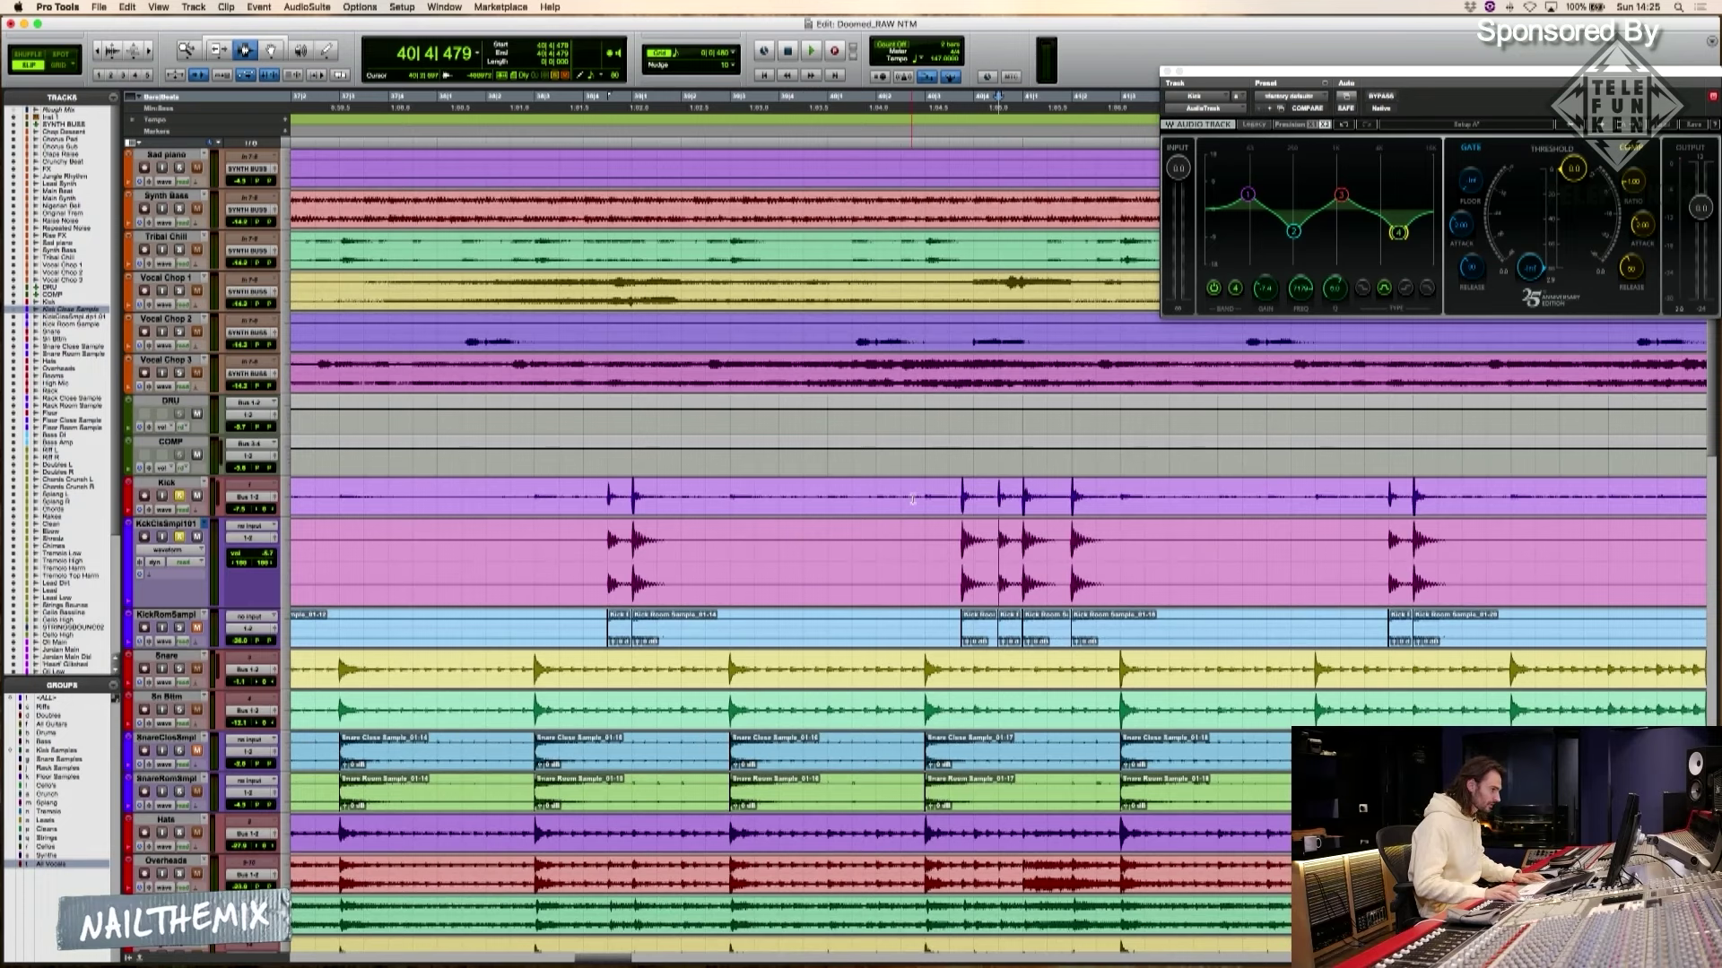
{"action": "key", "text": "space"}
{"action": "key", "text": "space"}
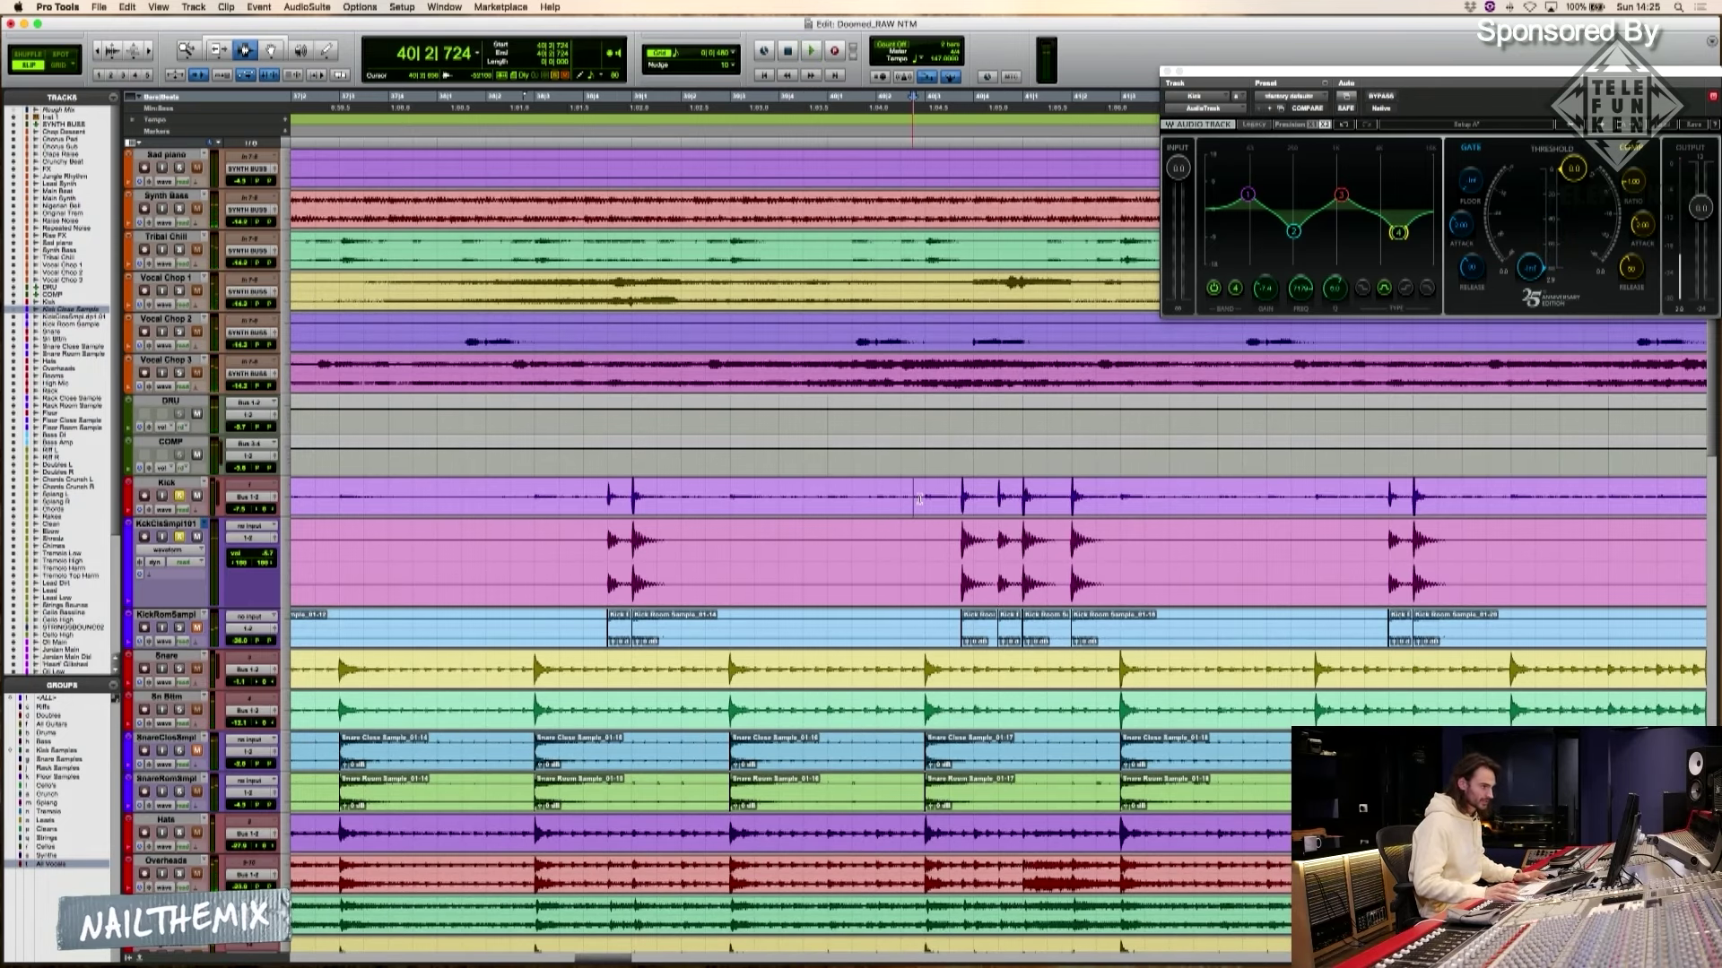
{"action": "key", "text": "super+bracketleft"}
{"action": "key", "text": "super+bracketleft"}
{"action": "key", "text": "space"}
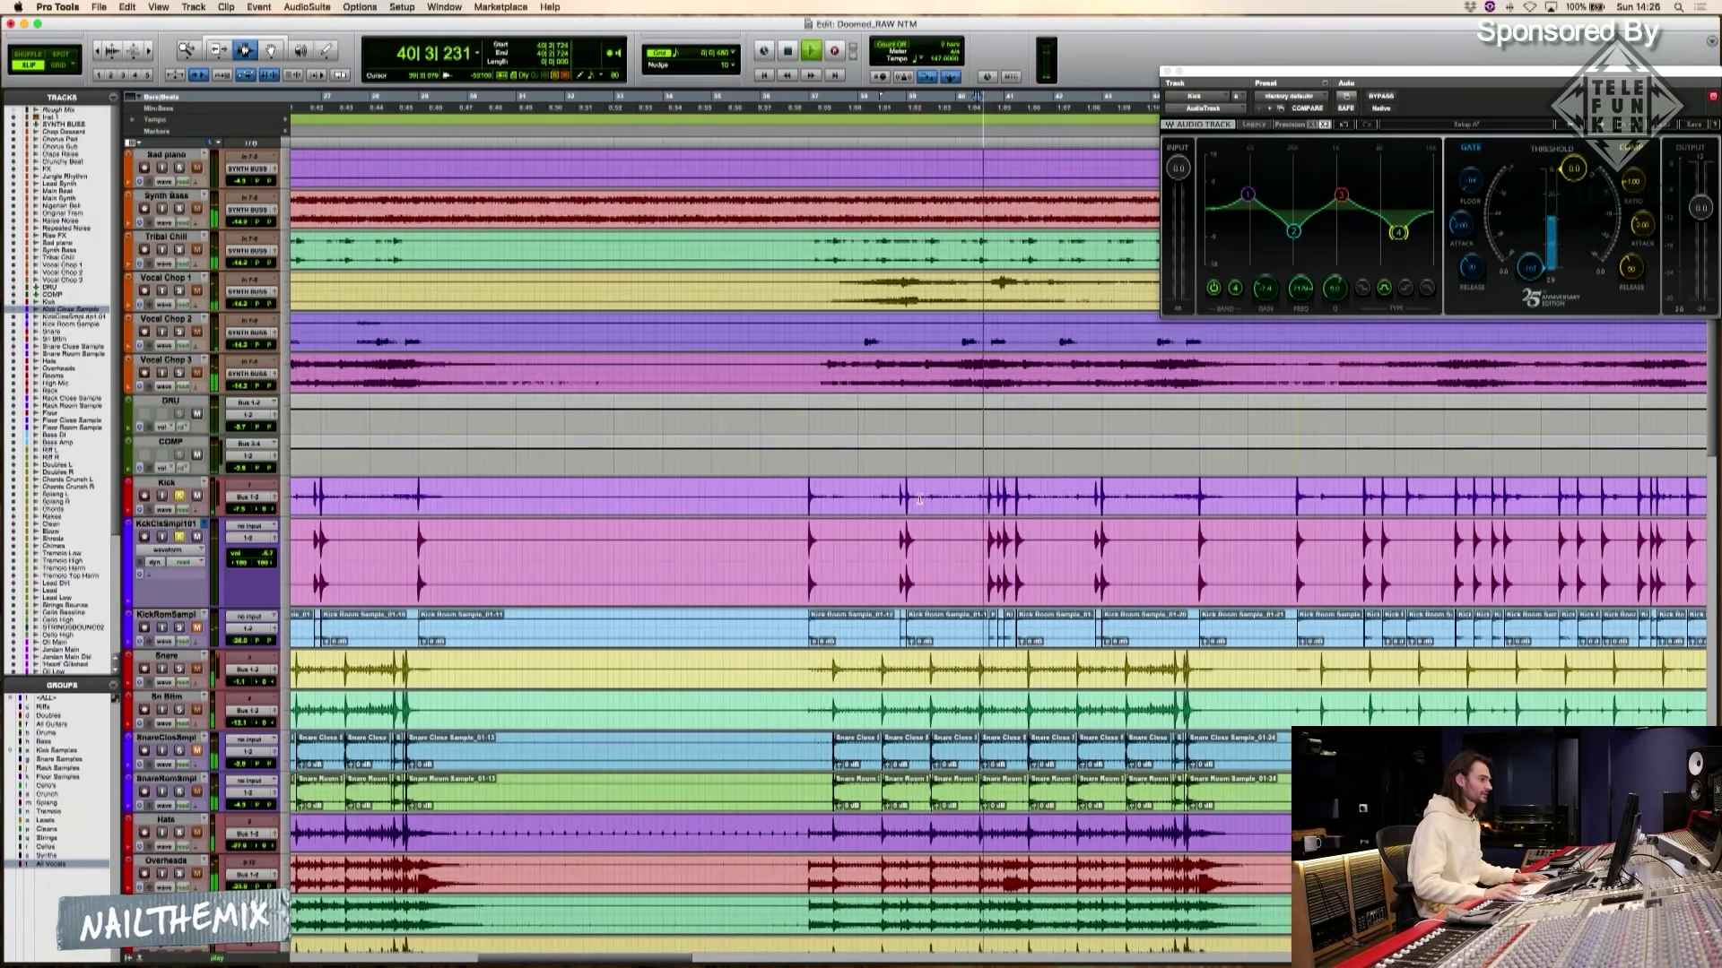
{"action": "key", "text": "space"}
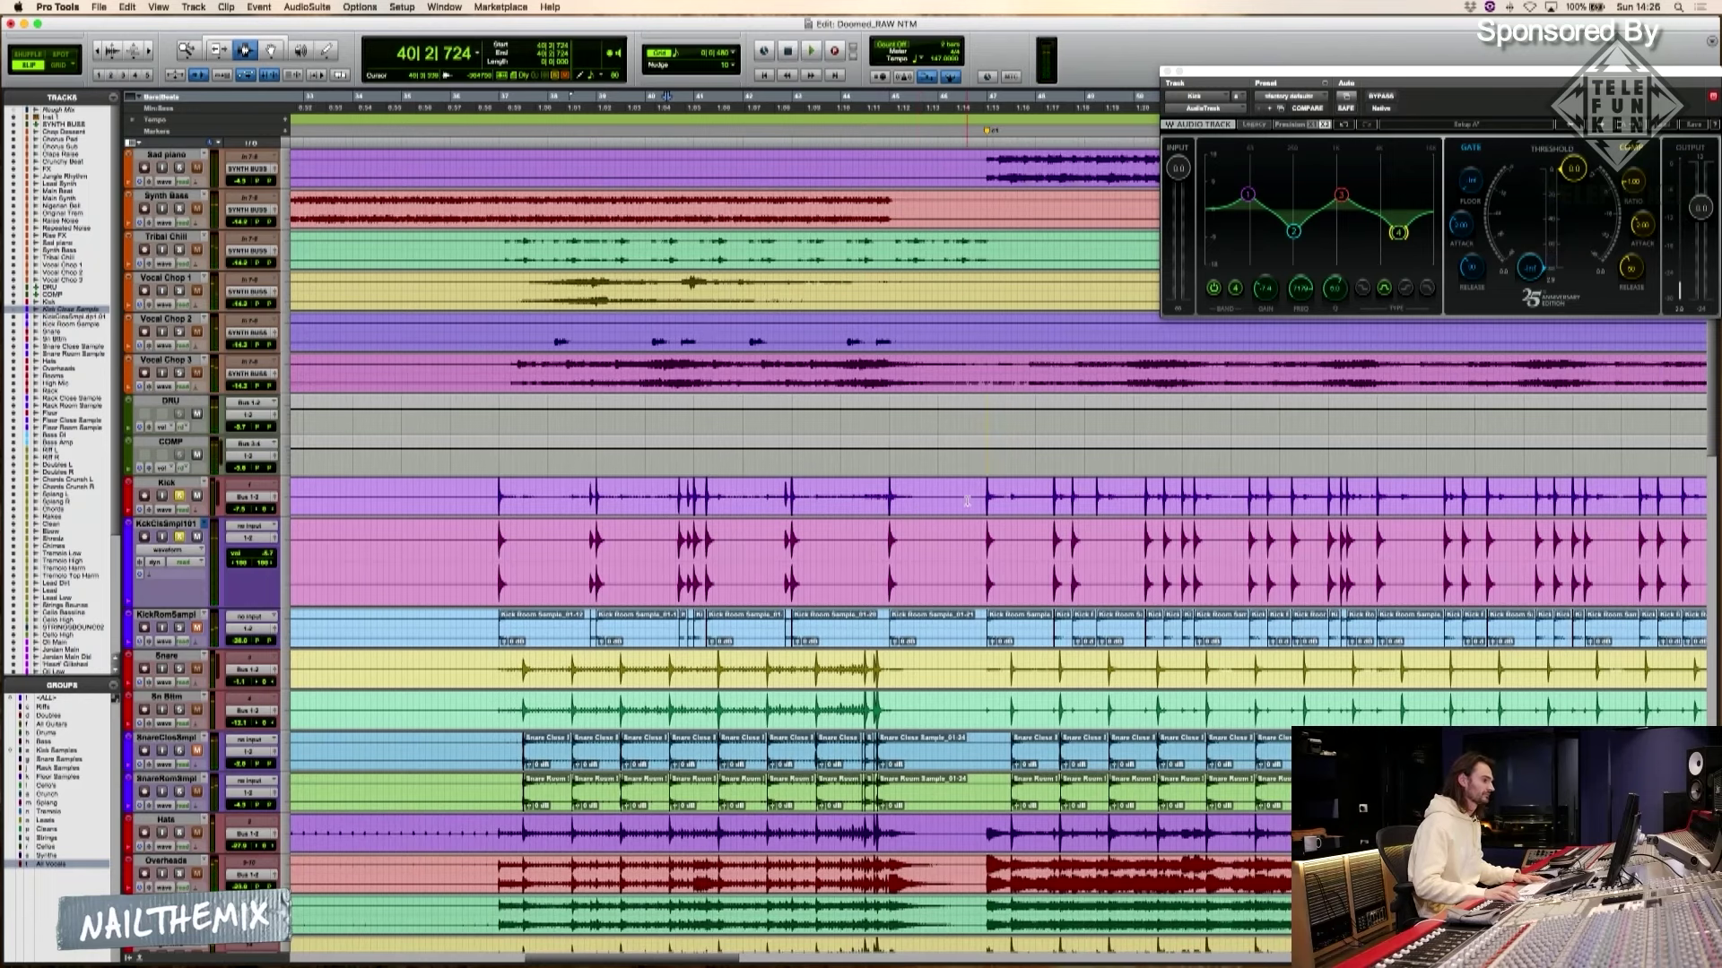
Compare the sample and live kick waveforms at the 37|1|000 hit
{"action": "key", "text": "super+bracketleft"}
{"action": "key", "text": "super+bracketleft"}
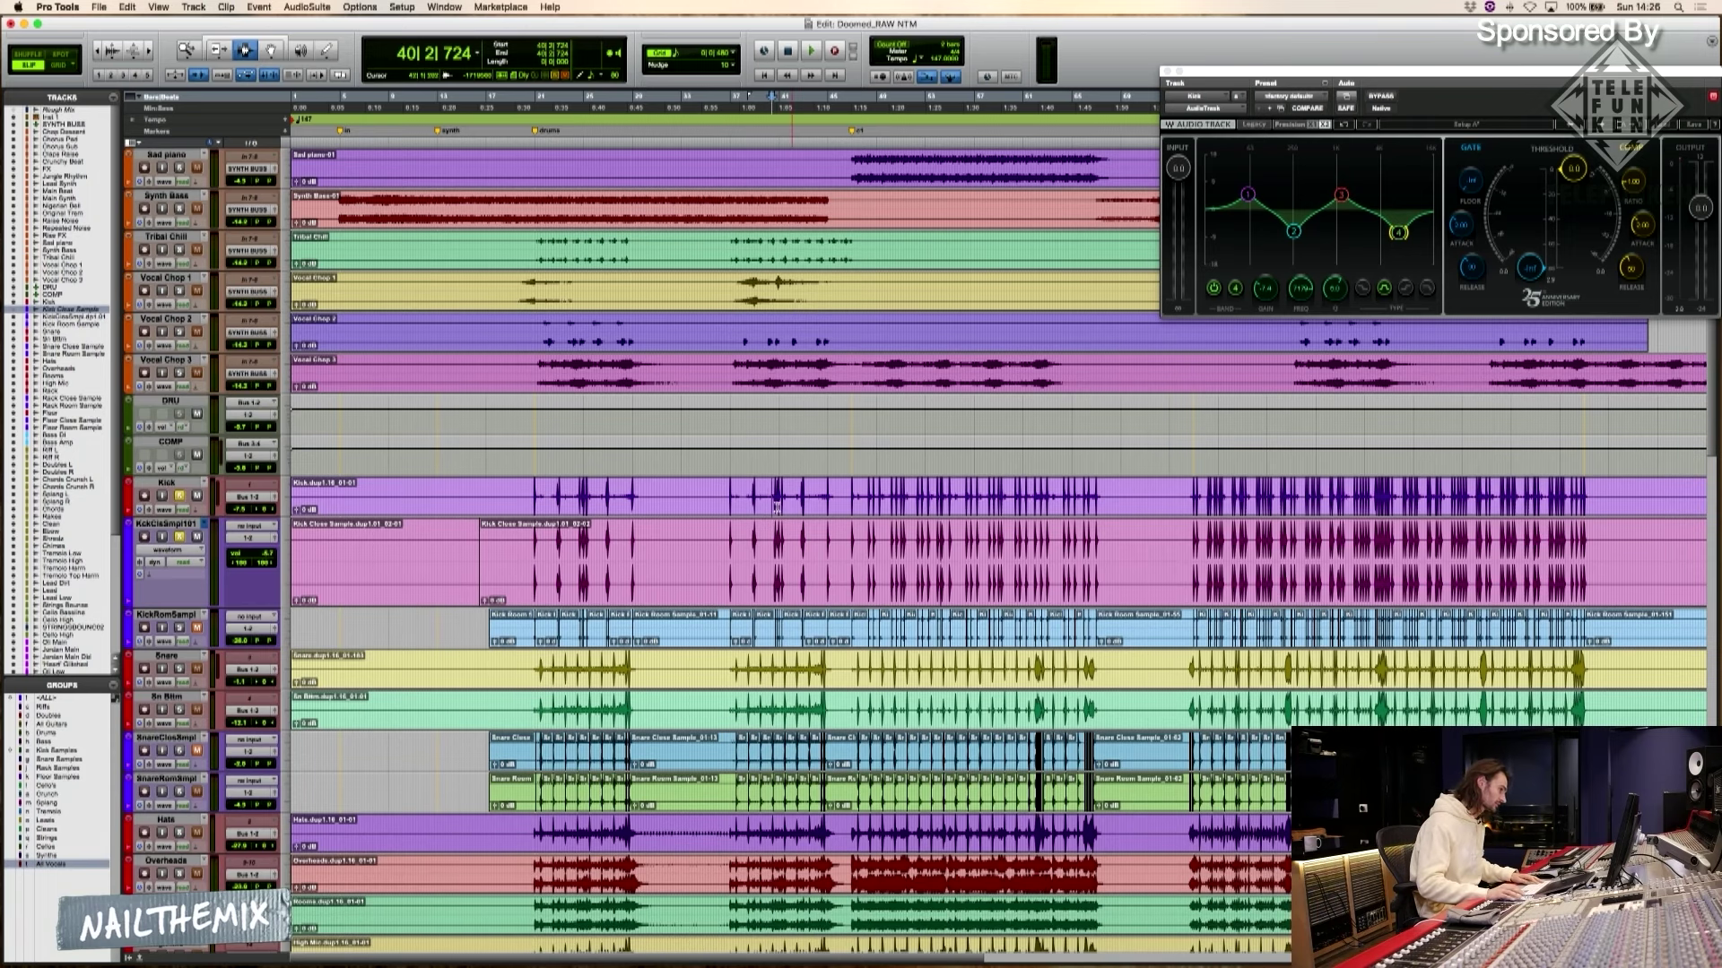
{"action": "left_click", "coordinate": [715, 494]}
{"action": "key", "text": "Tab"}
{"action": "key", "text": "t"}
{"action": "key", "text": "t"}
{"action": "key", "text": "t"}
{"action": "key", "text": "t"}
{"action": "key", "text": "t"}
{"action": "key", "text": "t"}
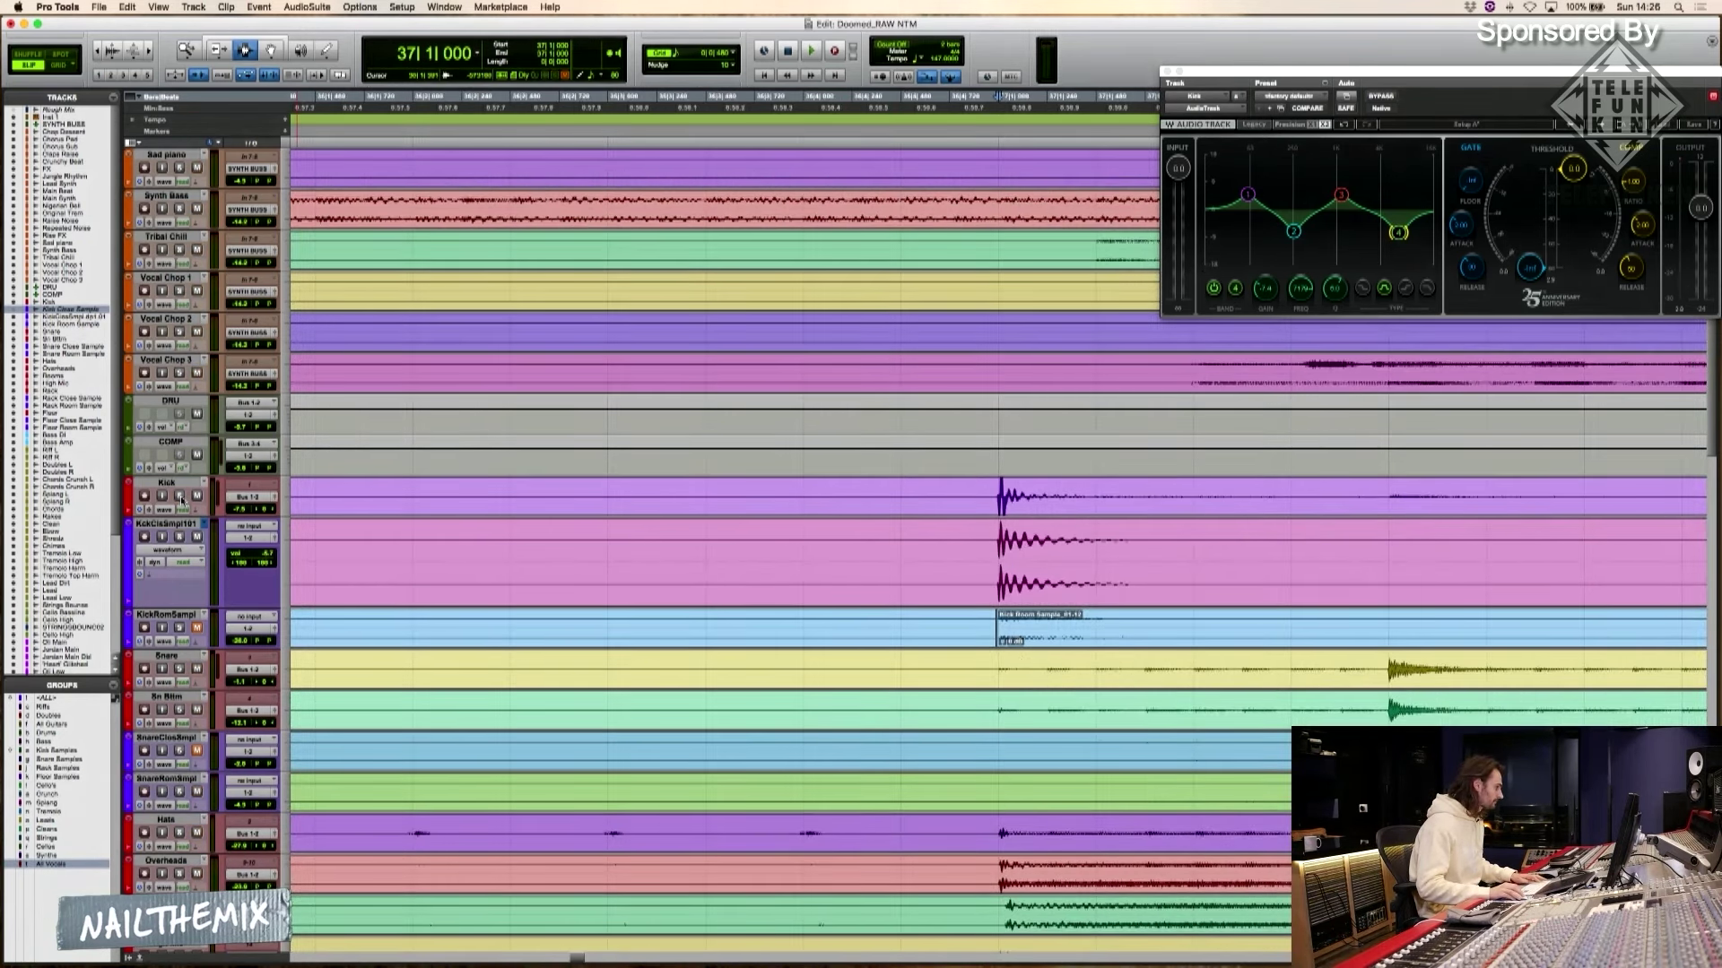
Solo the live kick track and survey its hits across the wider arrangement
{"action": "left_click", "coordinate": [180, 496]}
{"action": "key", "text": "super+bracketleft"}
{"action": "key", "text": "super+bracketleft"}
{"action": "key", "text": "super+bracketleft"}
{"action": "key", "text": "super+bracketleft"}
{"action": "key", "text": "super+bracketleft"}
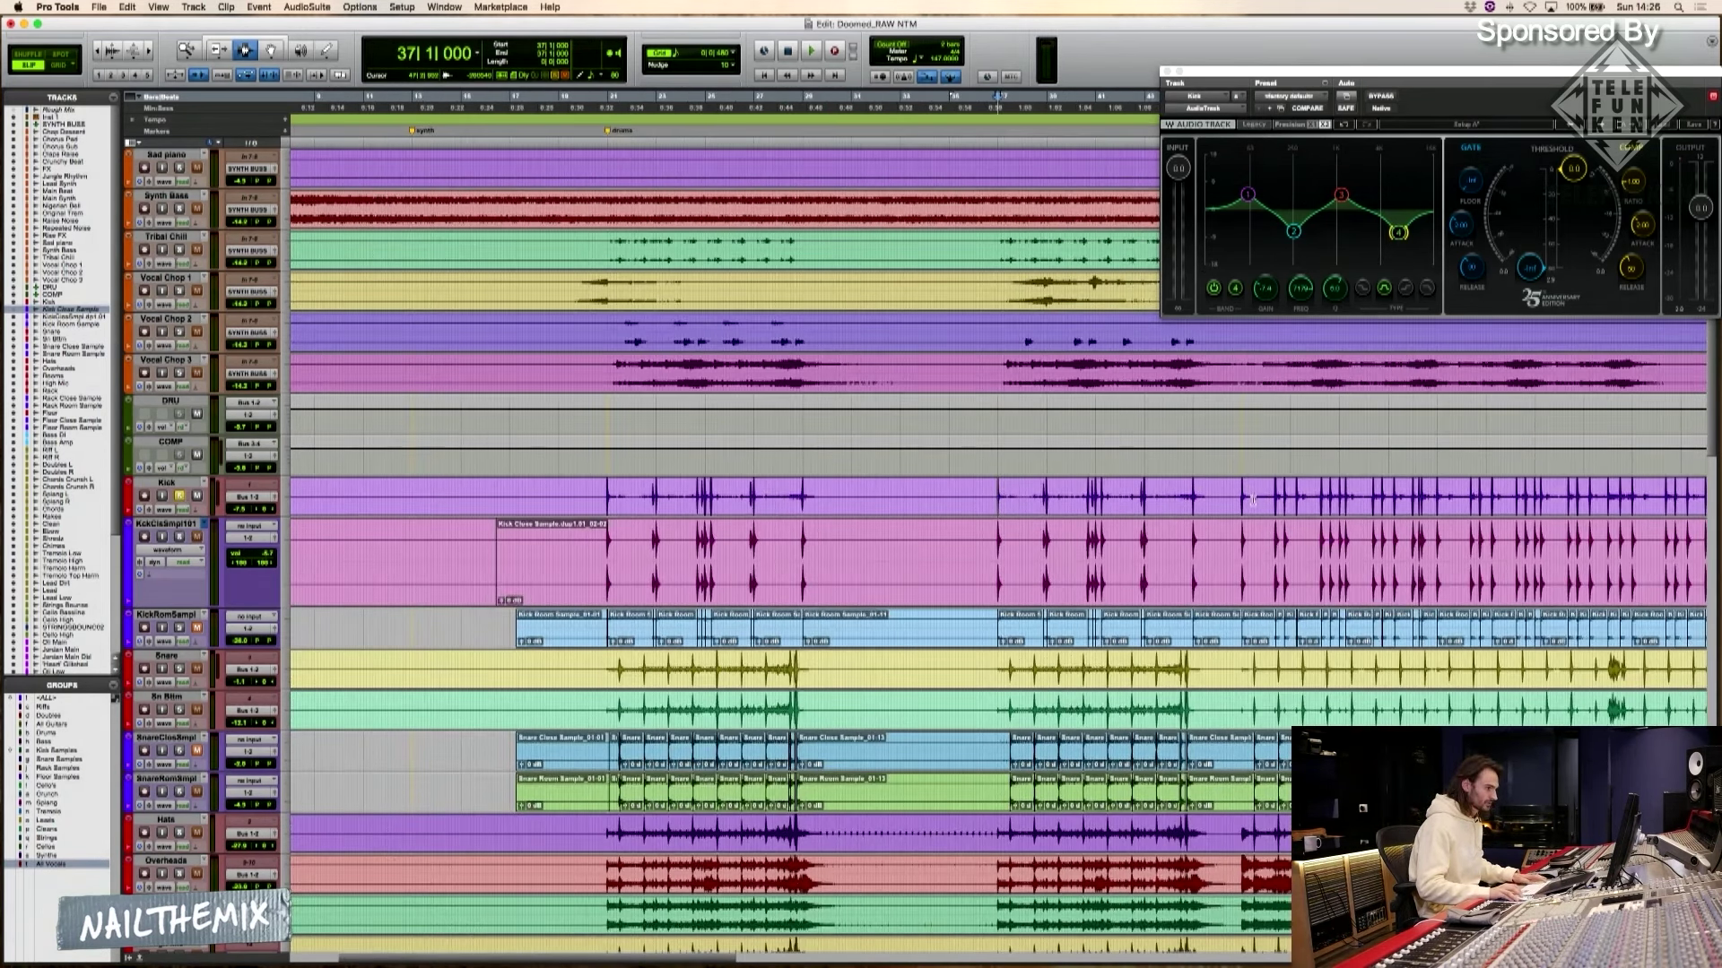
Look through bars 48 and 49 for a live kick hit that has no matching close sample
{"action": "key", "text": "super+bracketright"}
{"action": "key", "text": "super+bracketright"}
{"action": "key", "text": "super+bracketright"}
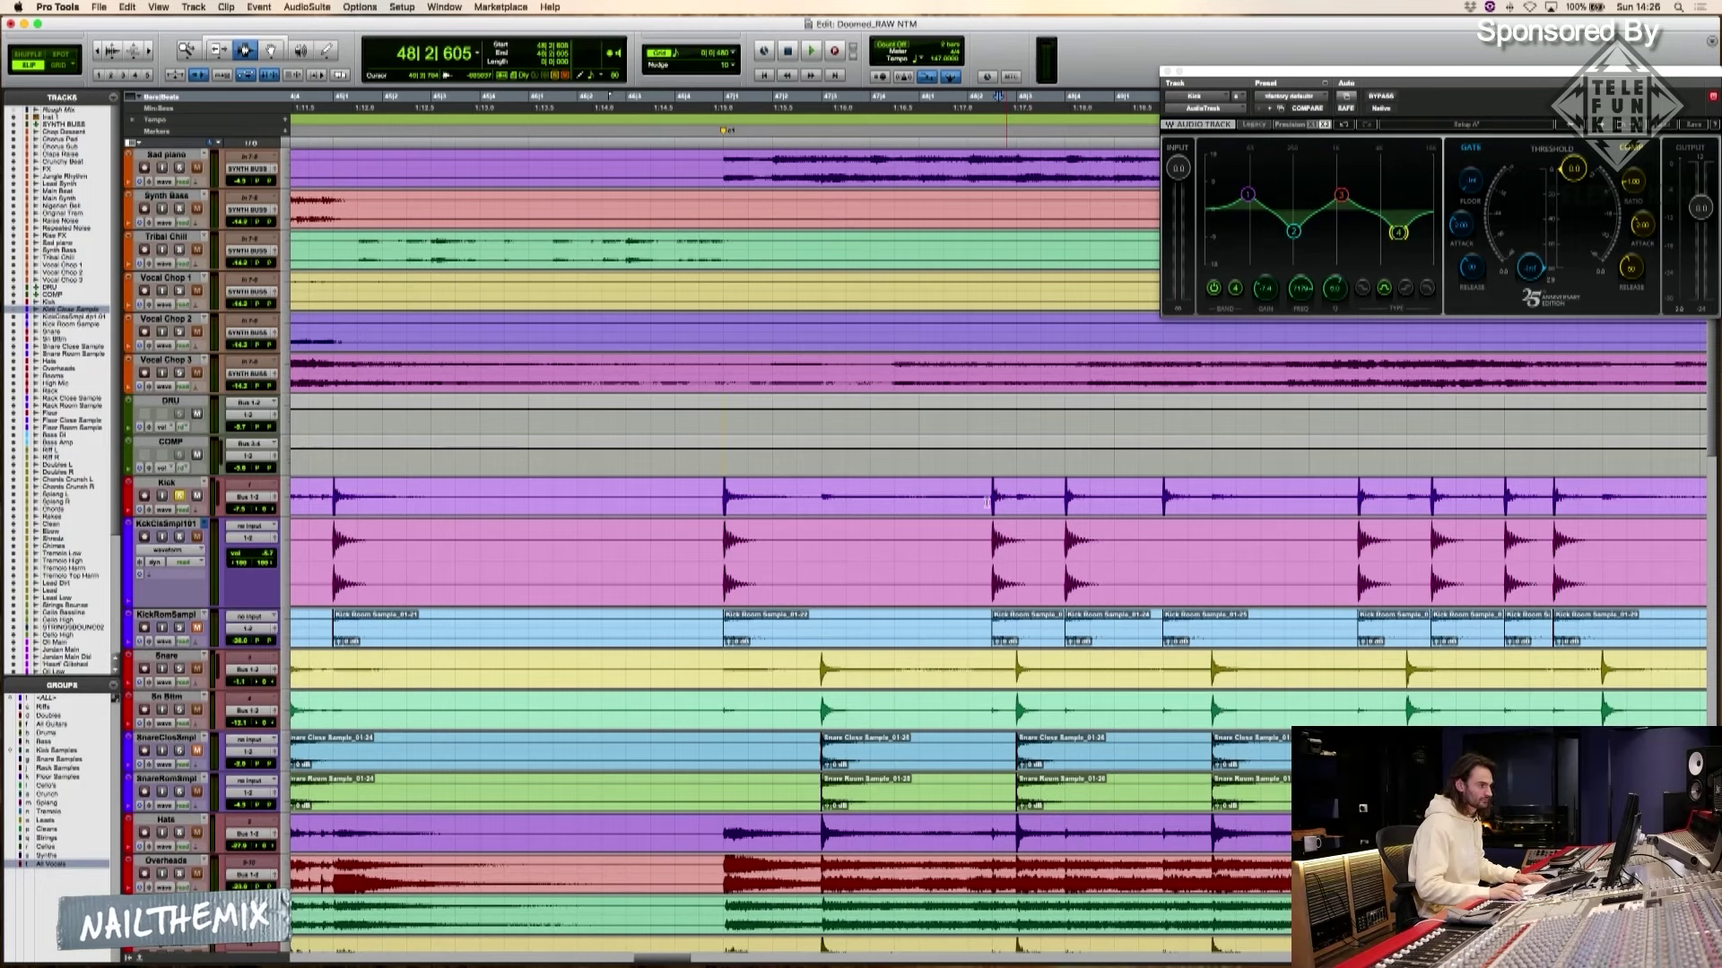
{"action": "key", "text": "super+bracketleft"}
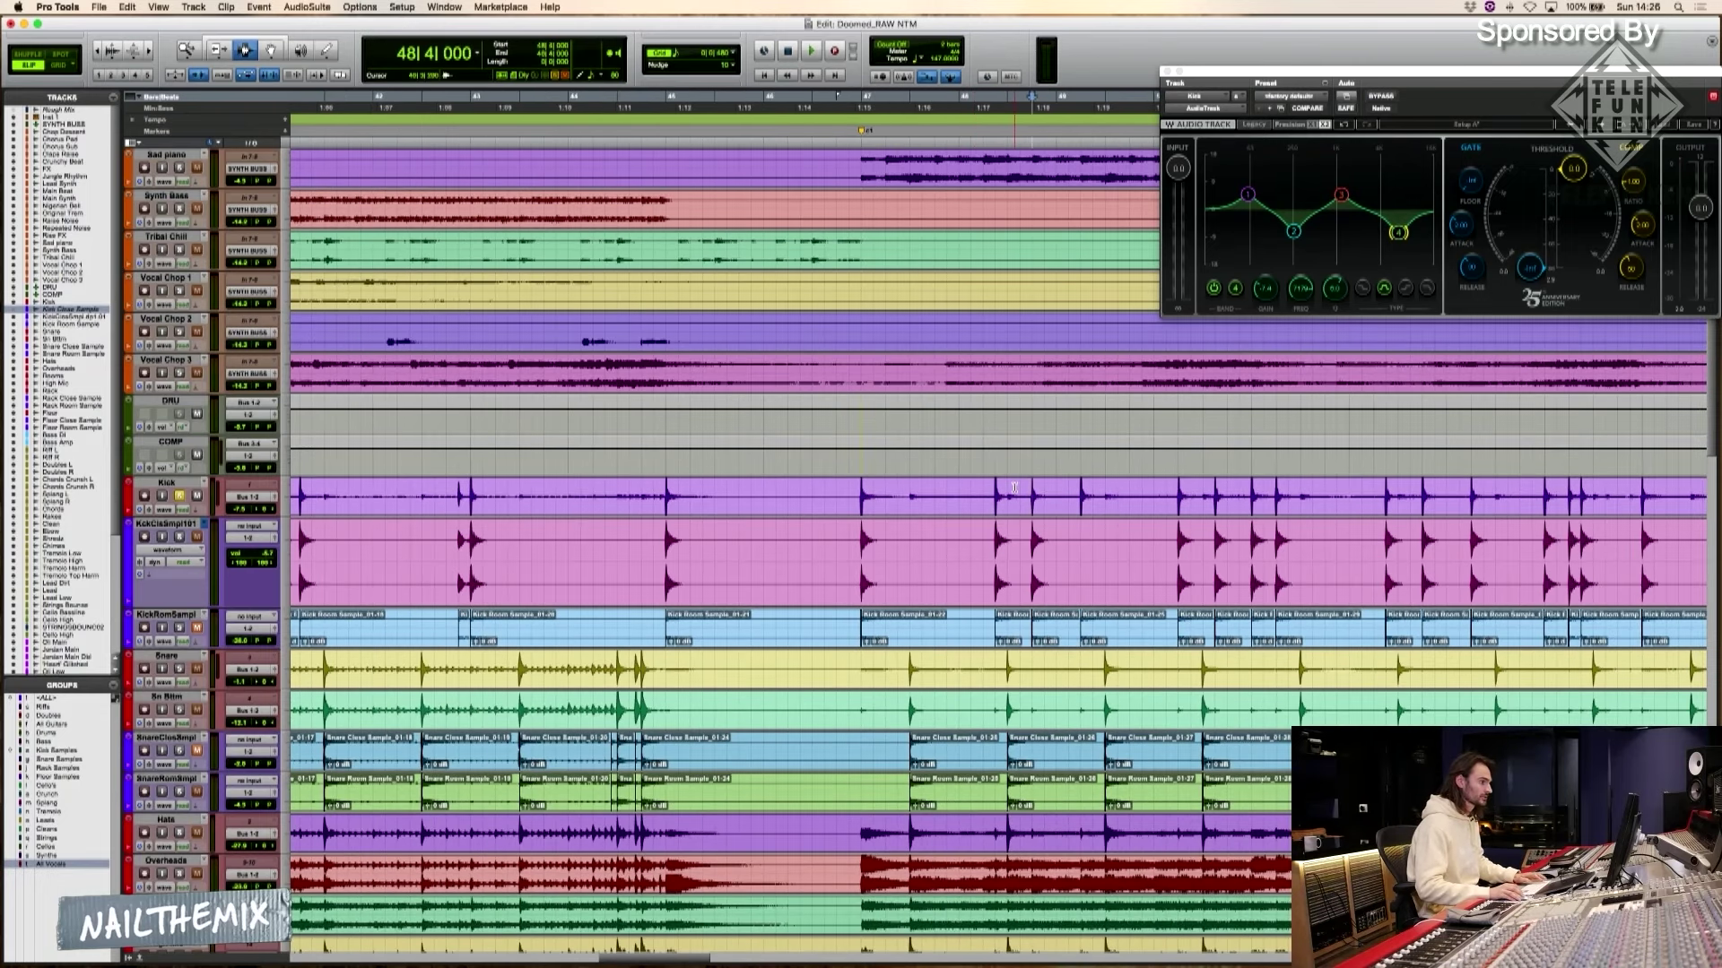
{"action": "key", "text": "super+bracketleft"}
{"action": "key", "text": "super+bracketleft"}
{"action": "key", "text": "super+bracketright"}
{"action": "key", "text": "super+bracketright"}
{"action": "key", "text": "super+bracketright"}
{"action": "key", "text": "super+bracketright"}
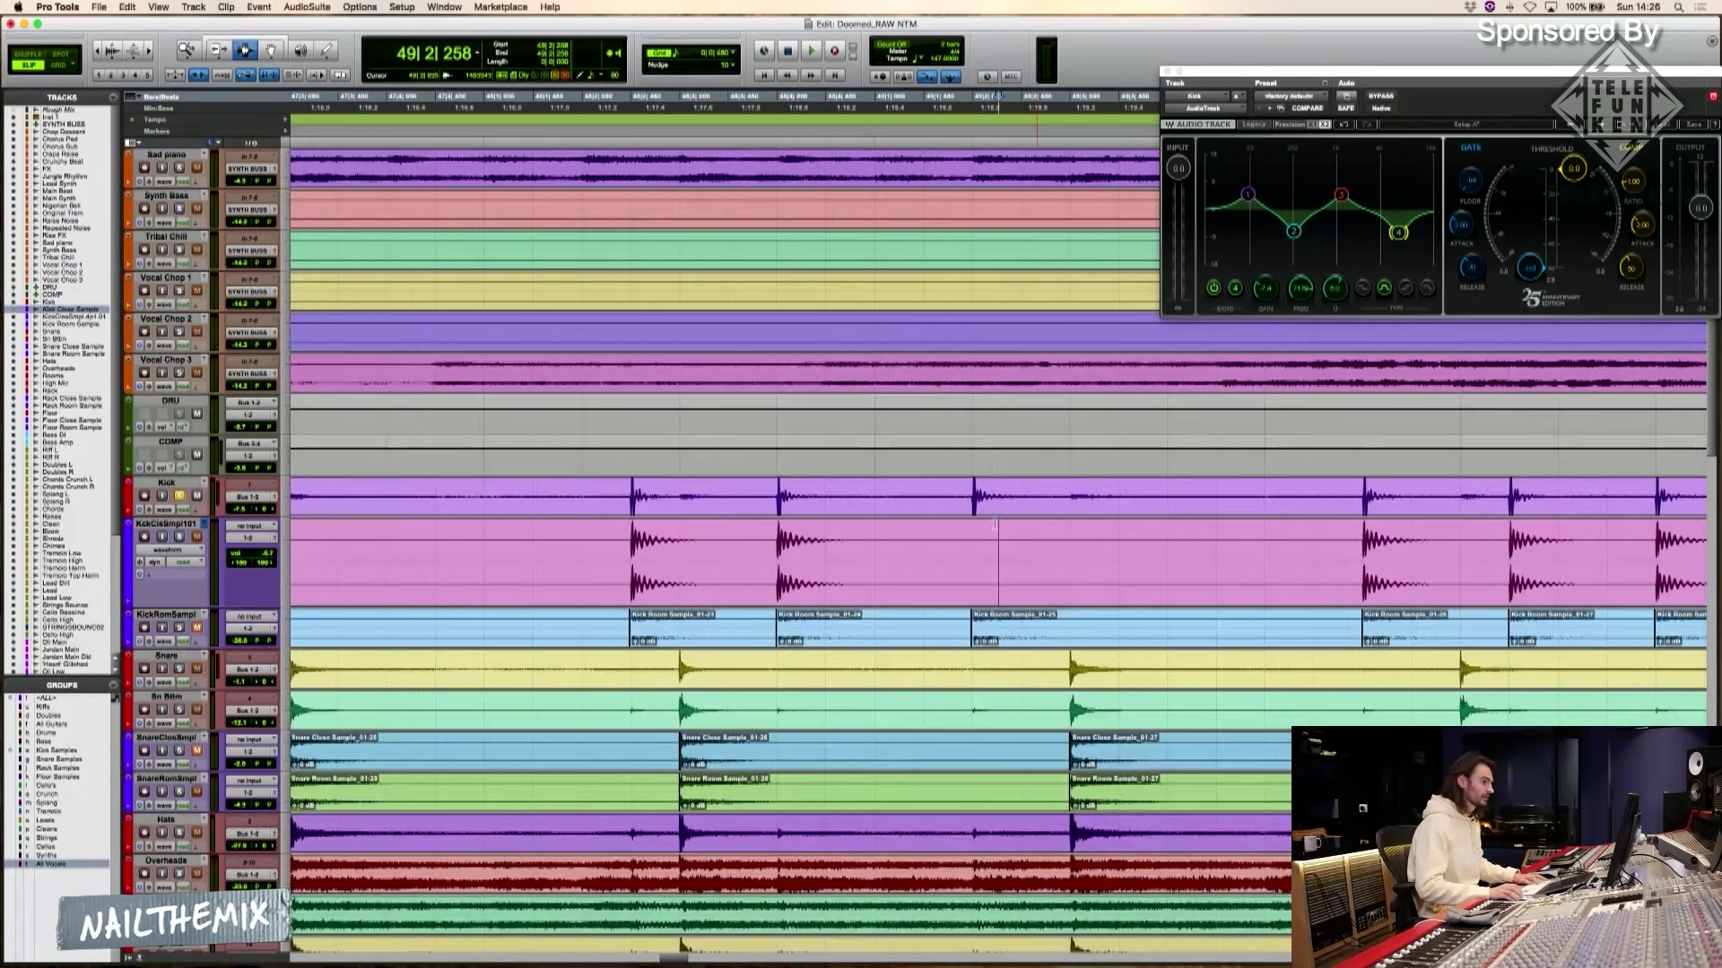
Separate the close kick sample hit at 48|4|000 and paste a copy under the live kick at 49|2|000
{"action": "left_click", "coordinate": [777, 562]}
{"action": "key", "text": "b"}
{"action": "left_click", "coordinate": [883, 562]}
{"action": "key", "text": "b"}
{"action": "key", "text": "F8"}
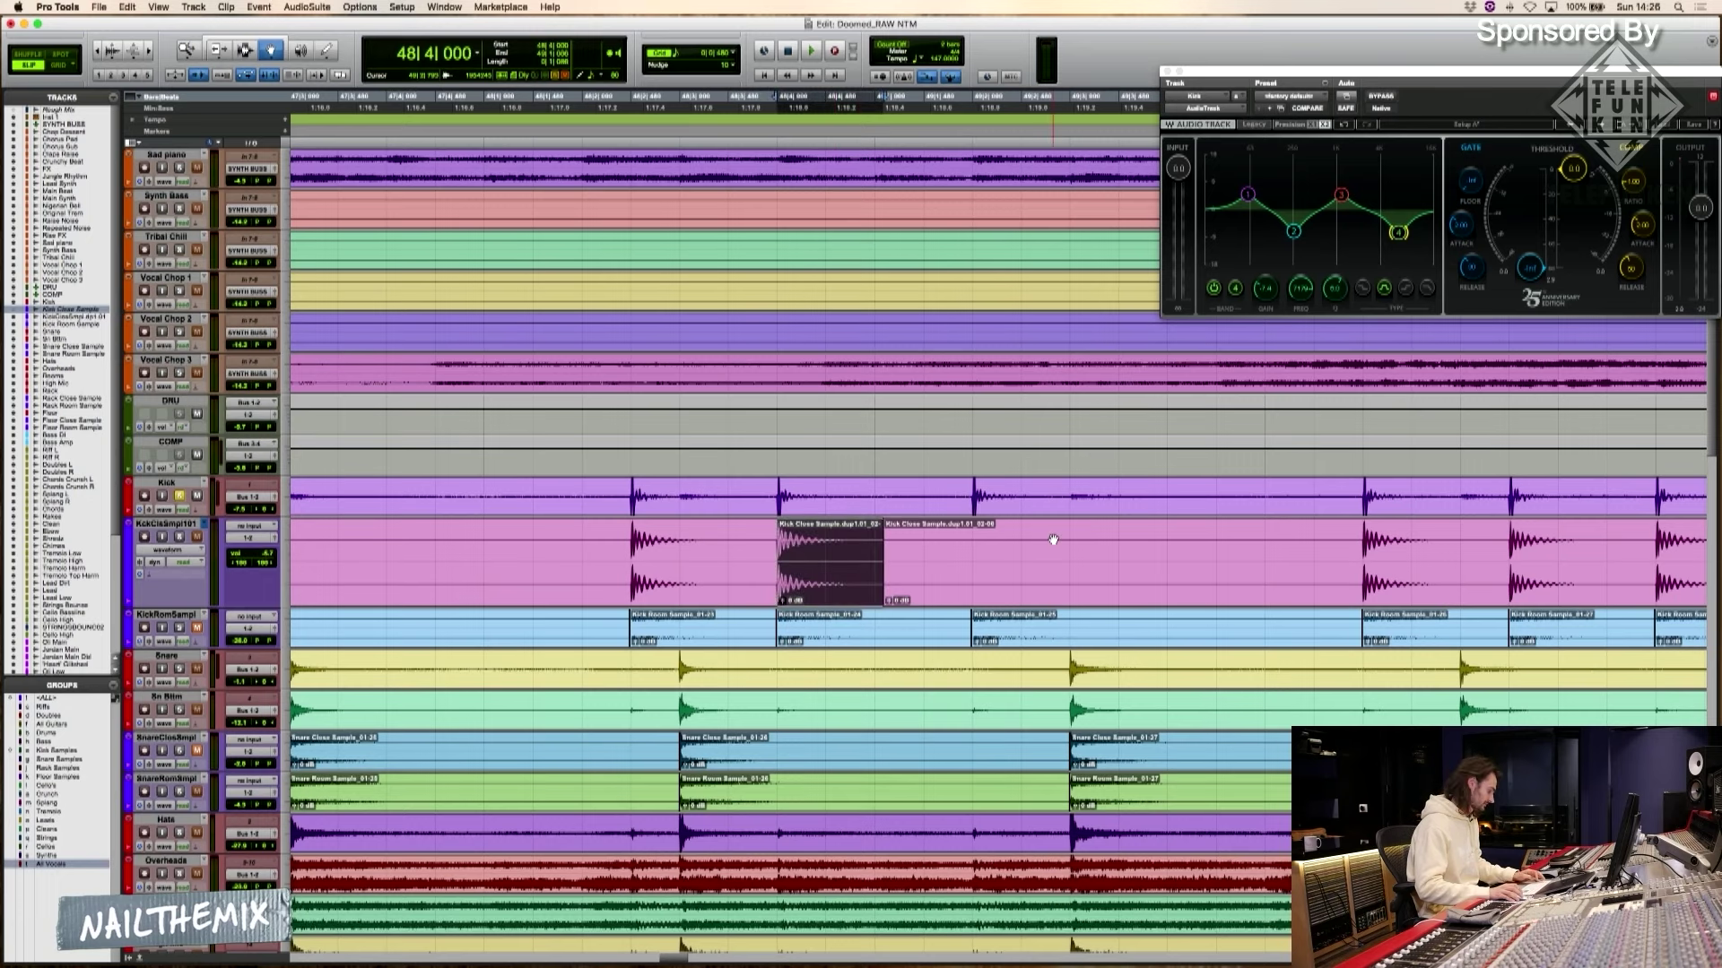
{"action": "key", "text": "F7"}
{"action": "left_click", "coordinate": [928, 497]}
{"action": "key", "text": "semicolon"}
{"action": "key", "text": "super+v"}
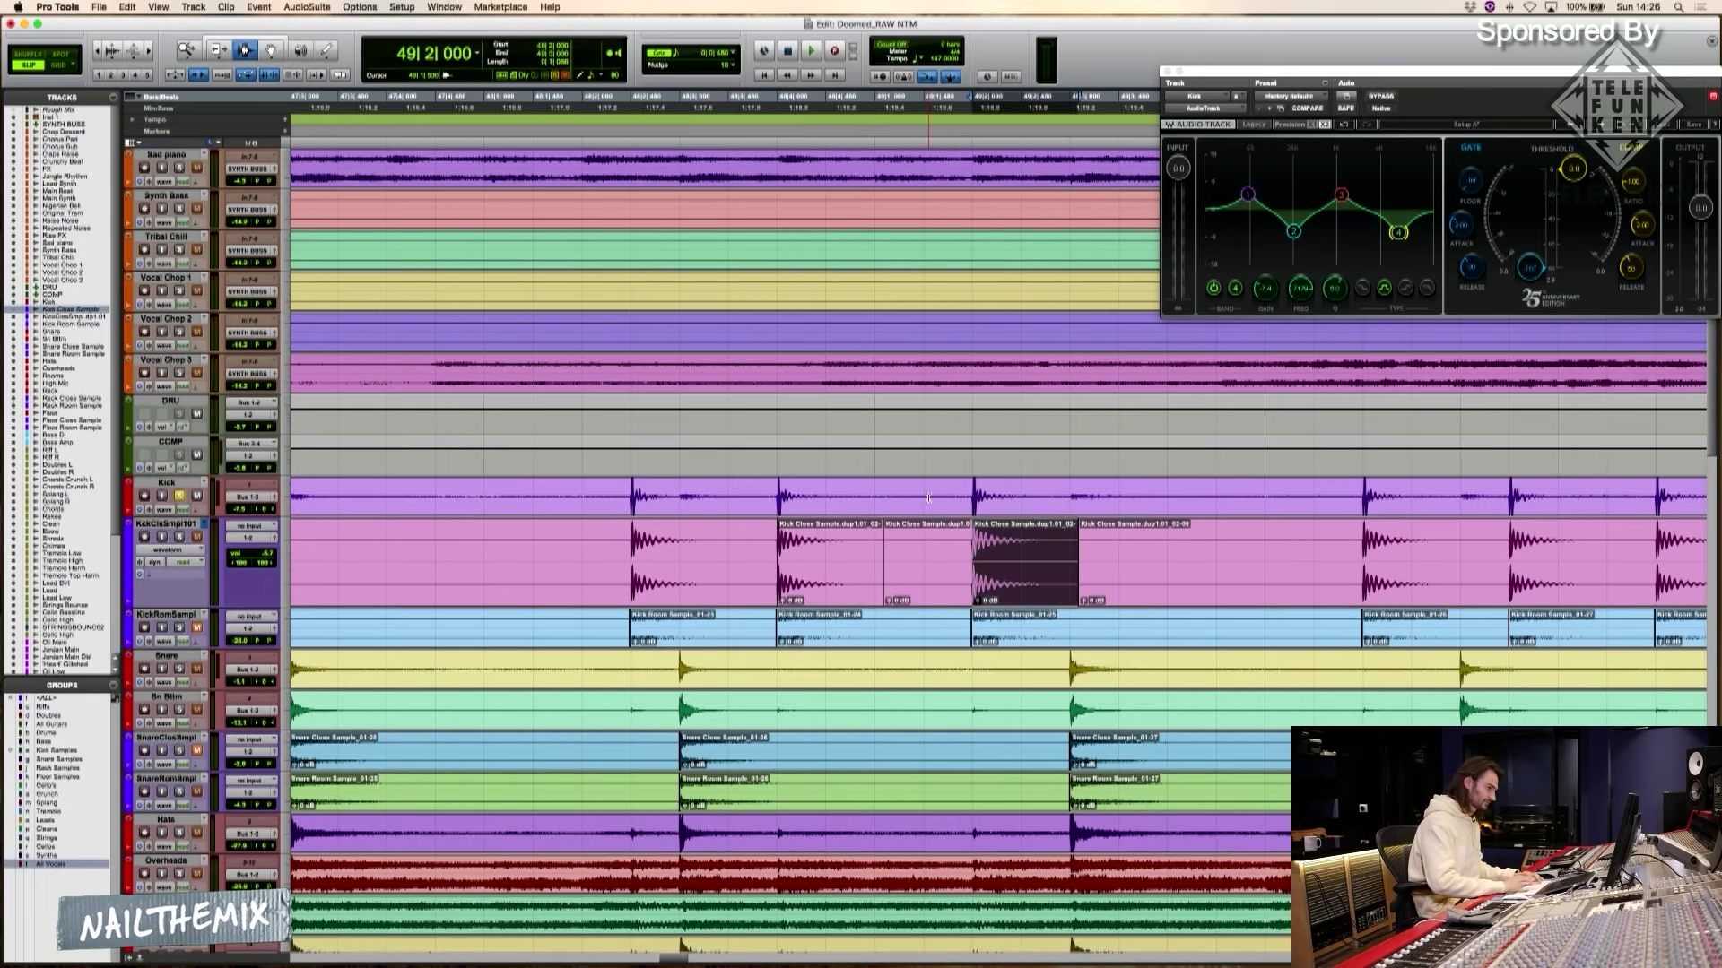
Check the alignment of the pasted kick sample with the live kick at 49|2|000
{"action": "key", "text": "t"}
{"action": "key", "text": "t"}
{"action": "key", "text": "t"}
{"action": "key", "text": "t"}
{"action": "key", "text": "t"}
{"action": "key", "text": "t"}
{"action": "key", "text": "r"}
{"action": "key", "text": "r"}
{"action": "key", "text": "super+bracketleft"}
{"action": "key", "text": "super+bracketleft"}
{"action": "key", "text": "super+bracketleft"}
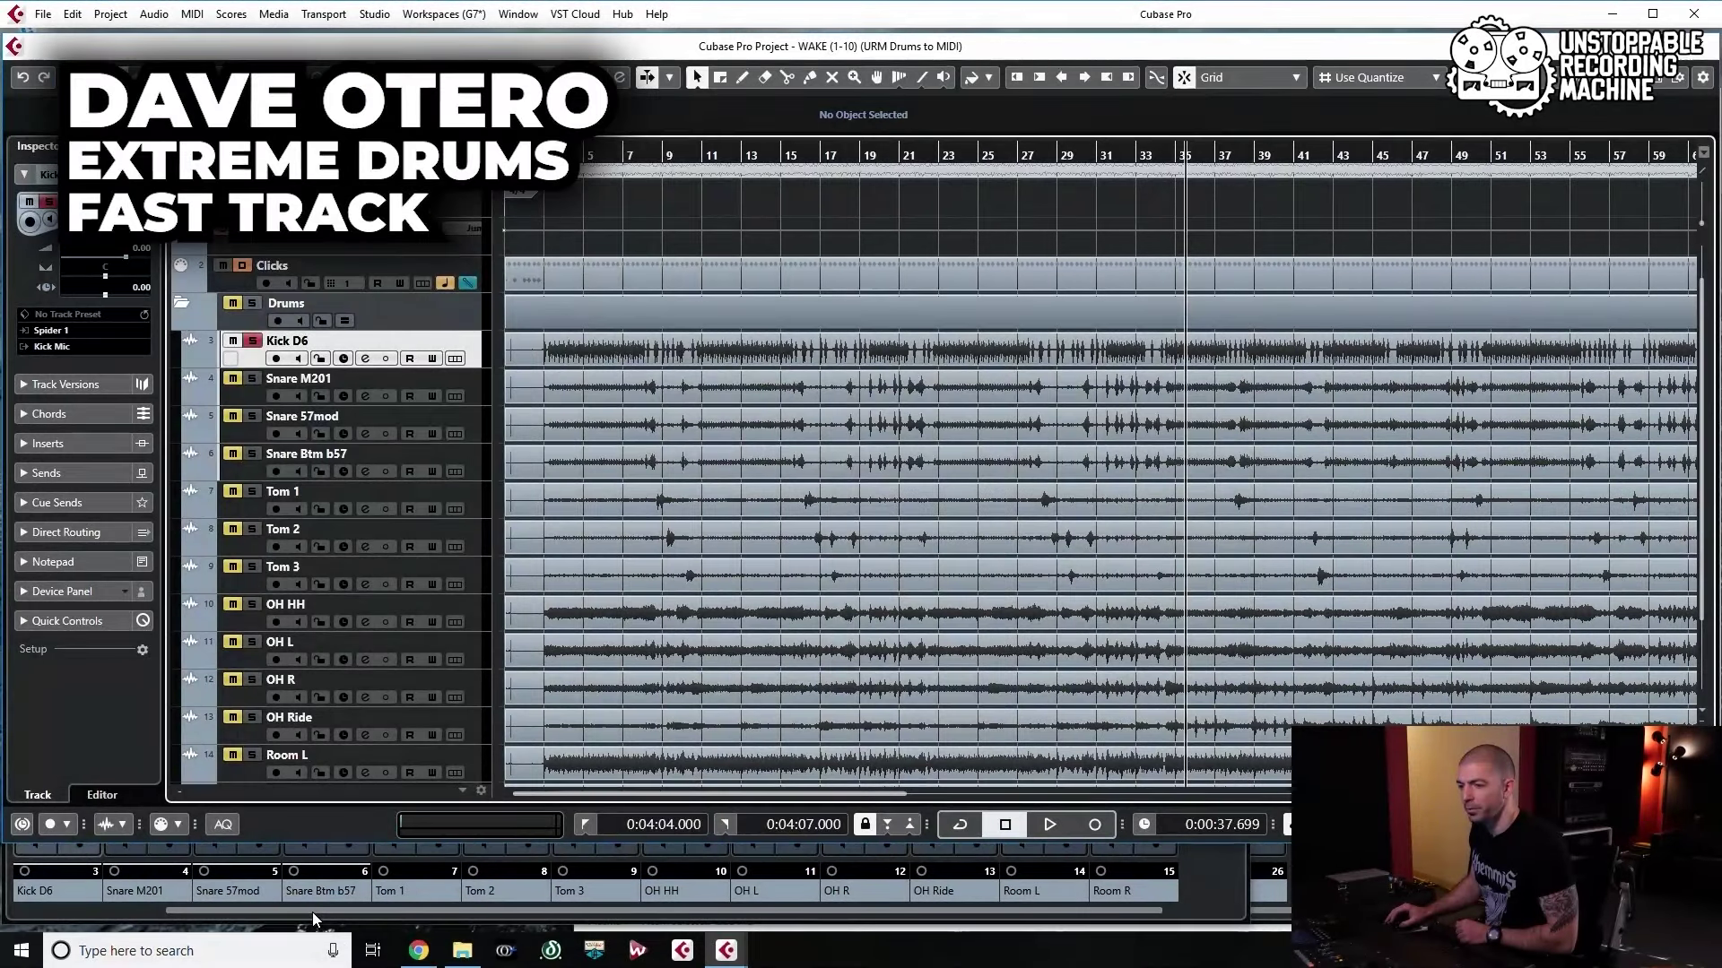
In Cubase, insert Trigger 2 on the Kick D6 mixer channel, with its gate on and mix at 0%
{"action": "key", "text": "F3"}
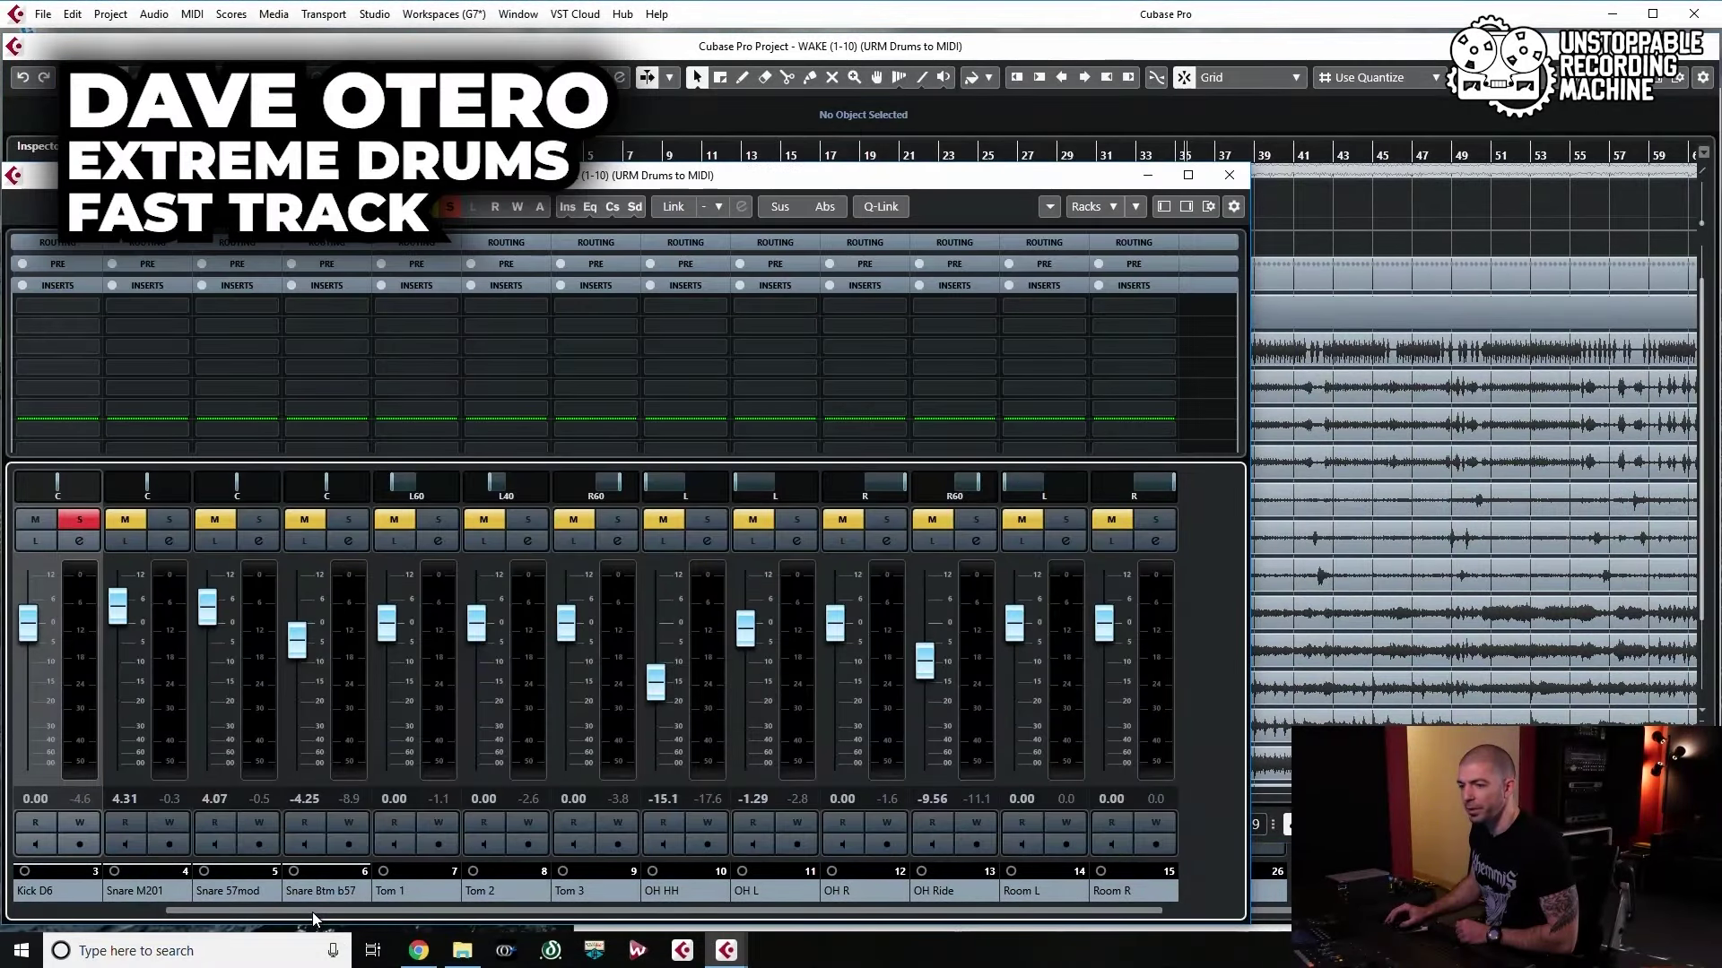
{"action": "left_click_drag", "start_coordinate": [312, 912], "coordinate": [211, 912]}
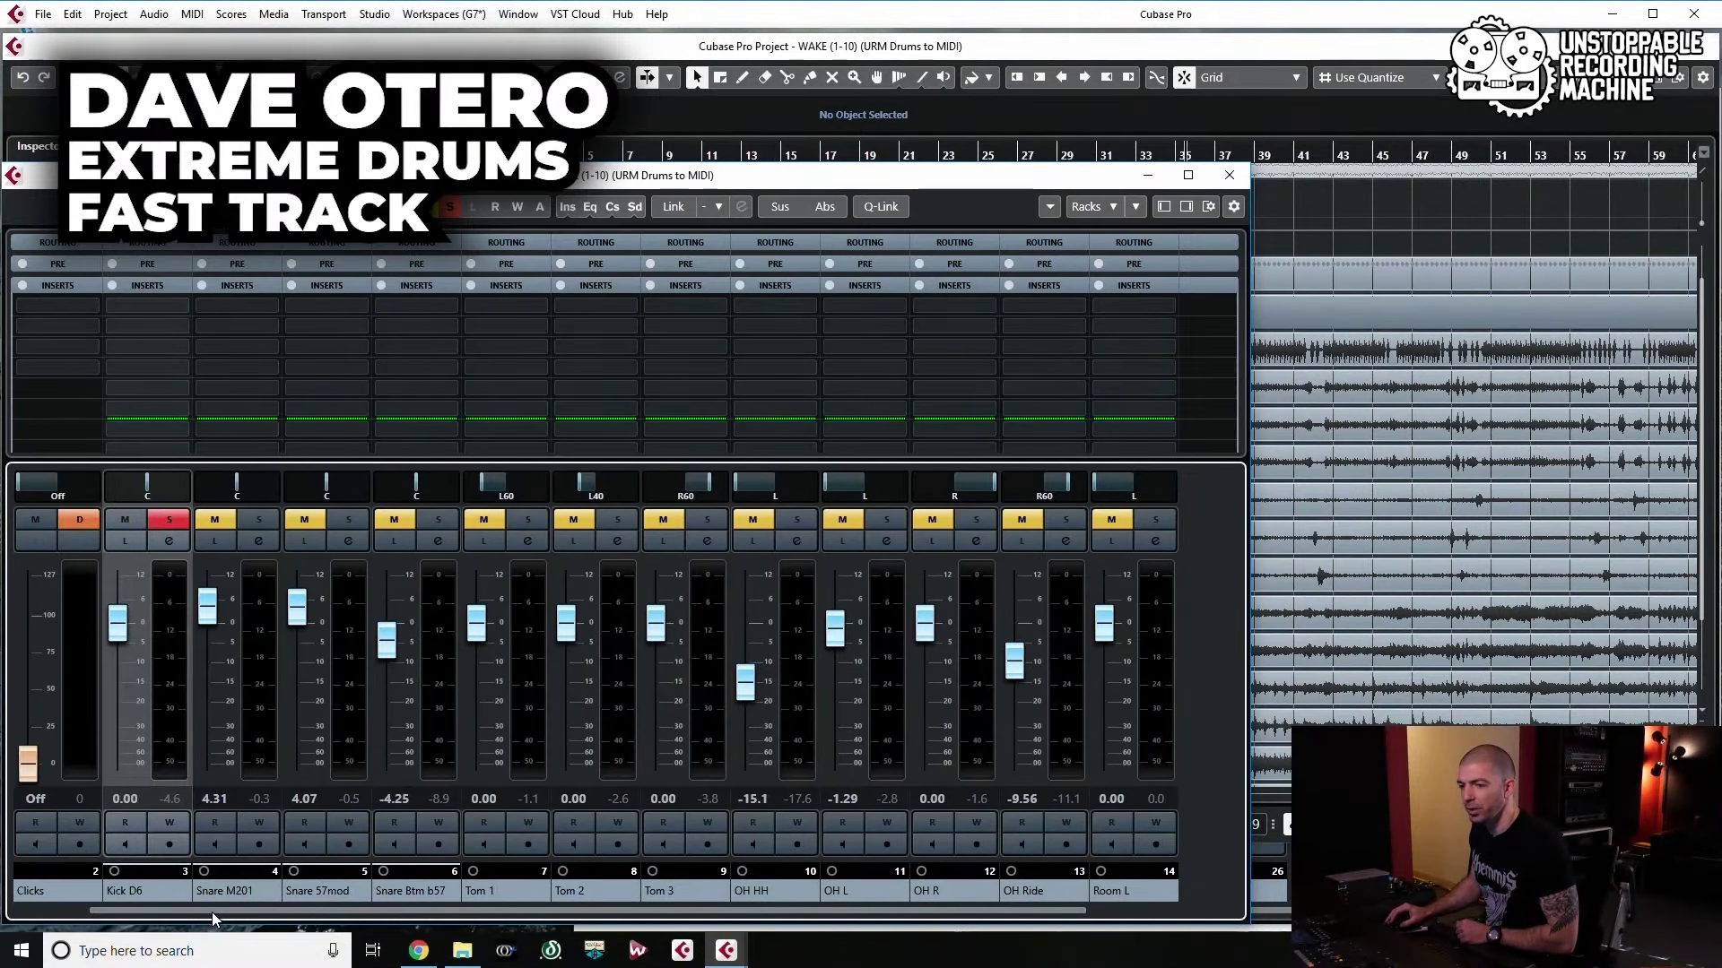
{"action": "left_click", "coordinate": [158, 305]}
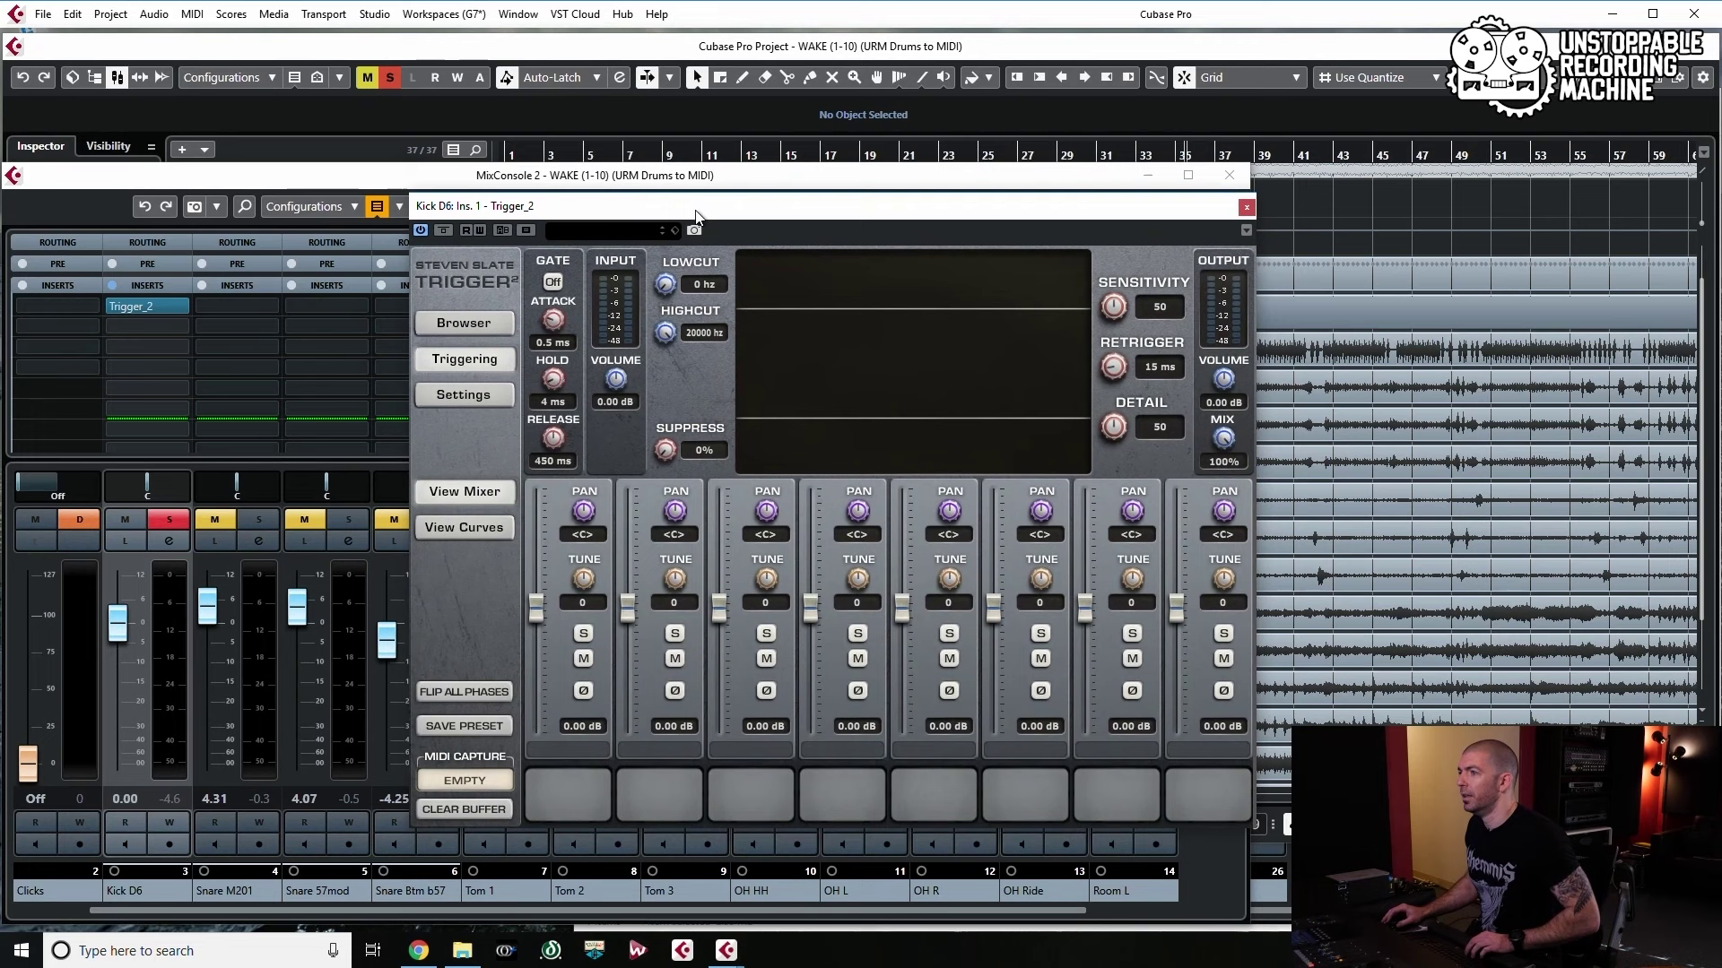
{"action": "left_click_drag", "start_coordinate": [694, 209], "coordinate": [672, 197]}
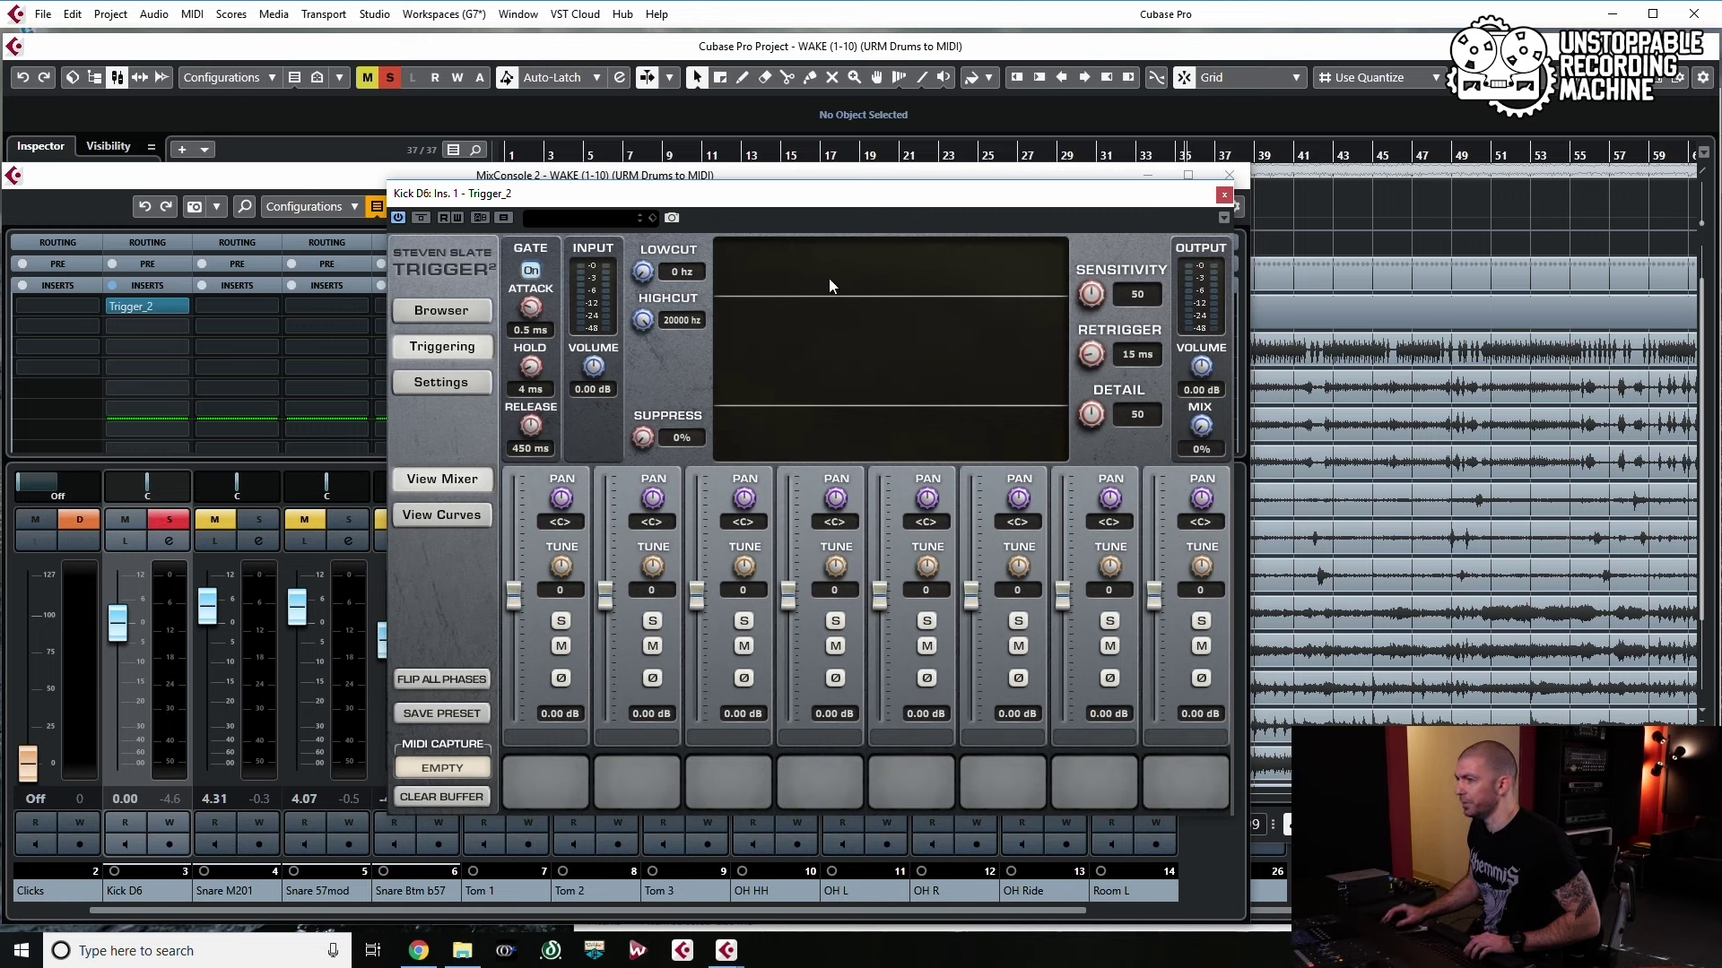
Play the Kick D6 track to watch its hits in Trigger 2, and close the plugin and mixer
{"action": "key", "text": "space"}
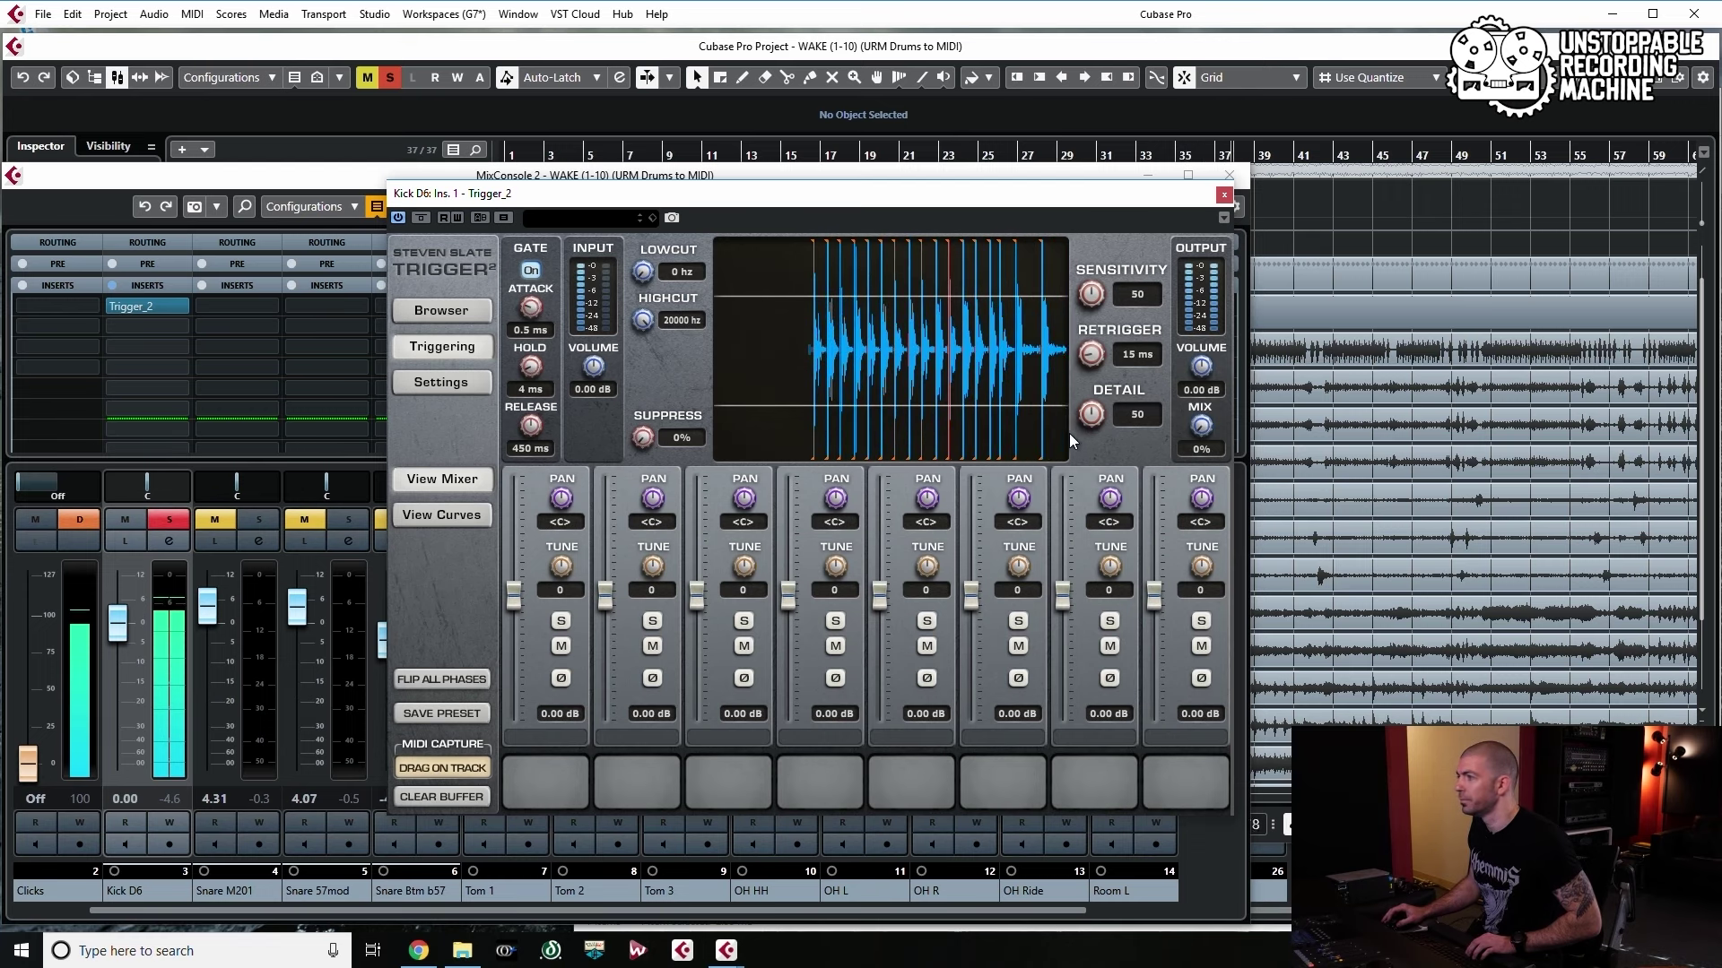
{"action": "left_click", "coordinate": [1225, 195]}
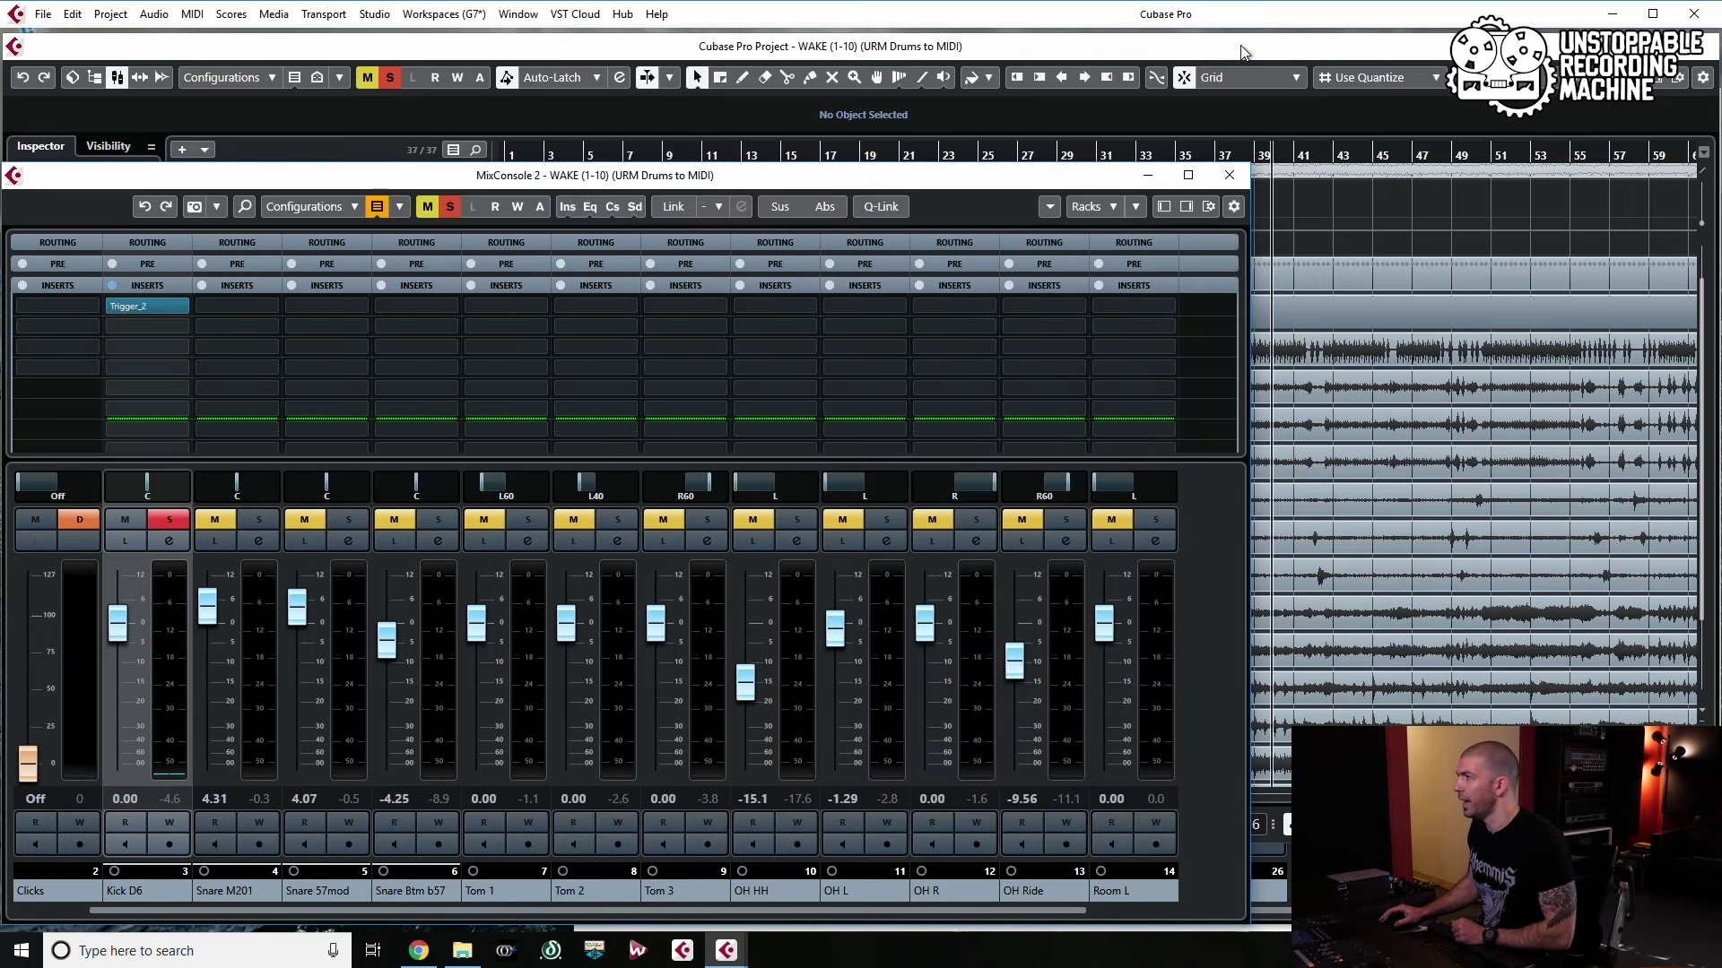
{"action": "left_click", "coordinate": [1228, 174]}
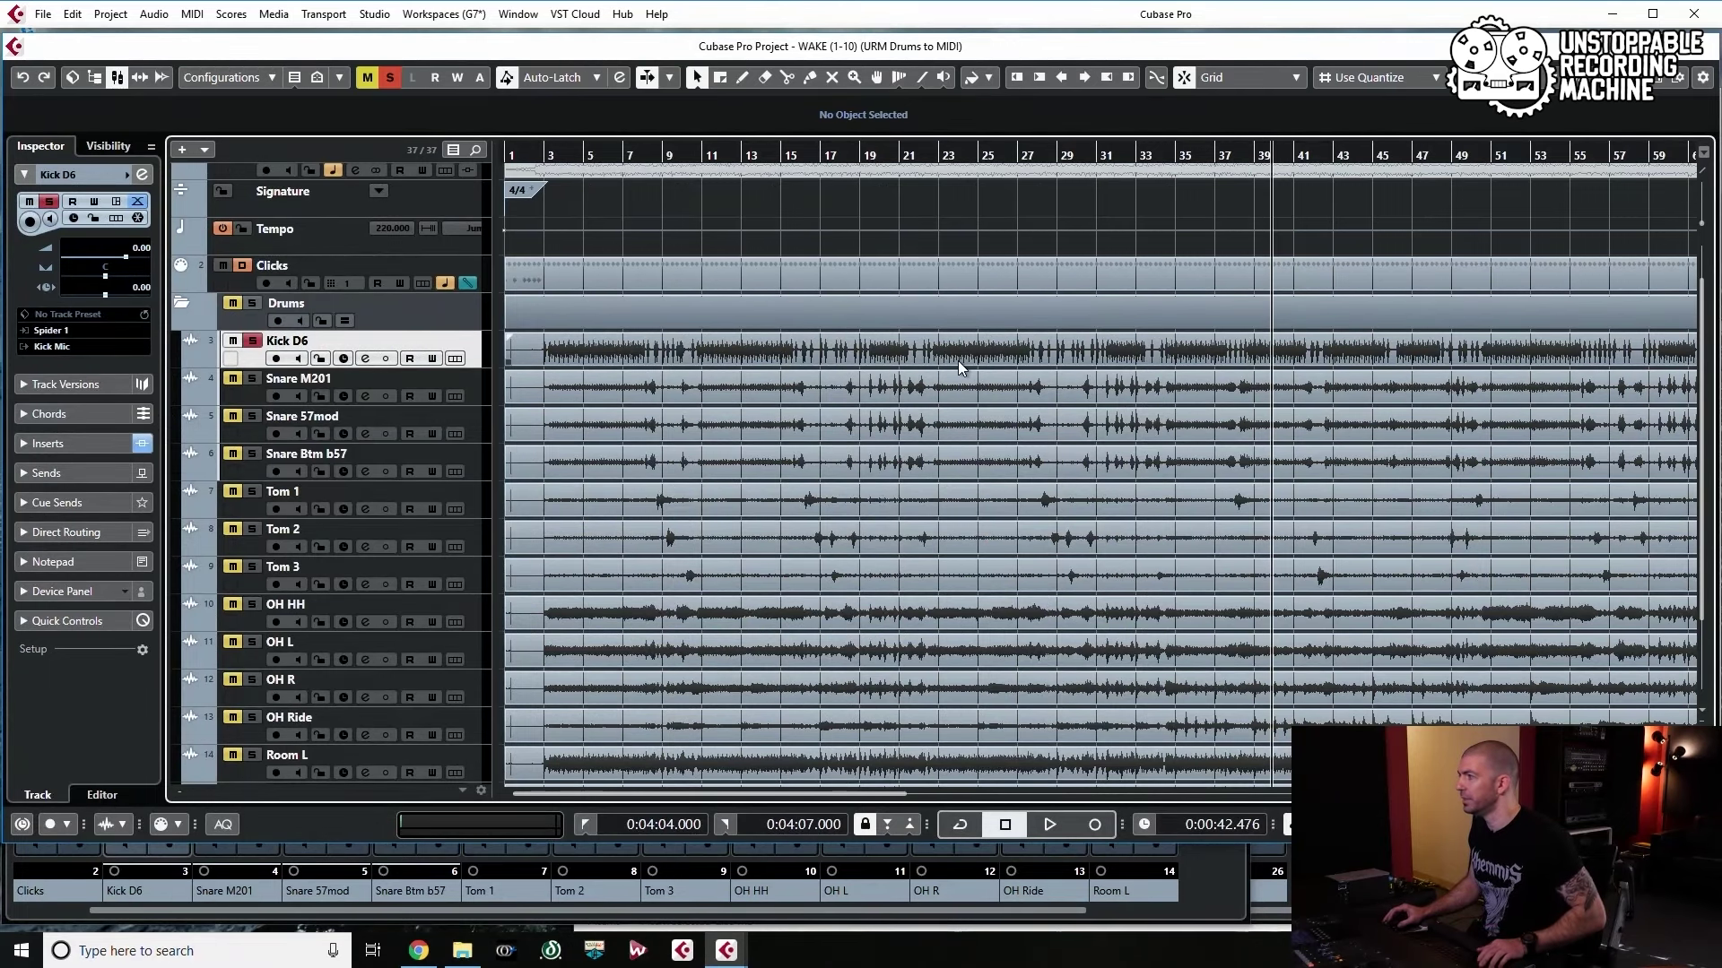
Enlarge the Kick D6 track's height and examine its waveform across the song
{"action": "key", "text": "g"}
{"action": "key", "text": "g"}
{"action": "key", "text": "g"}
{"action": "key", "text": "g"}
{"action": "key", "text": "g"}
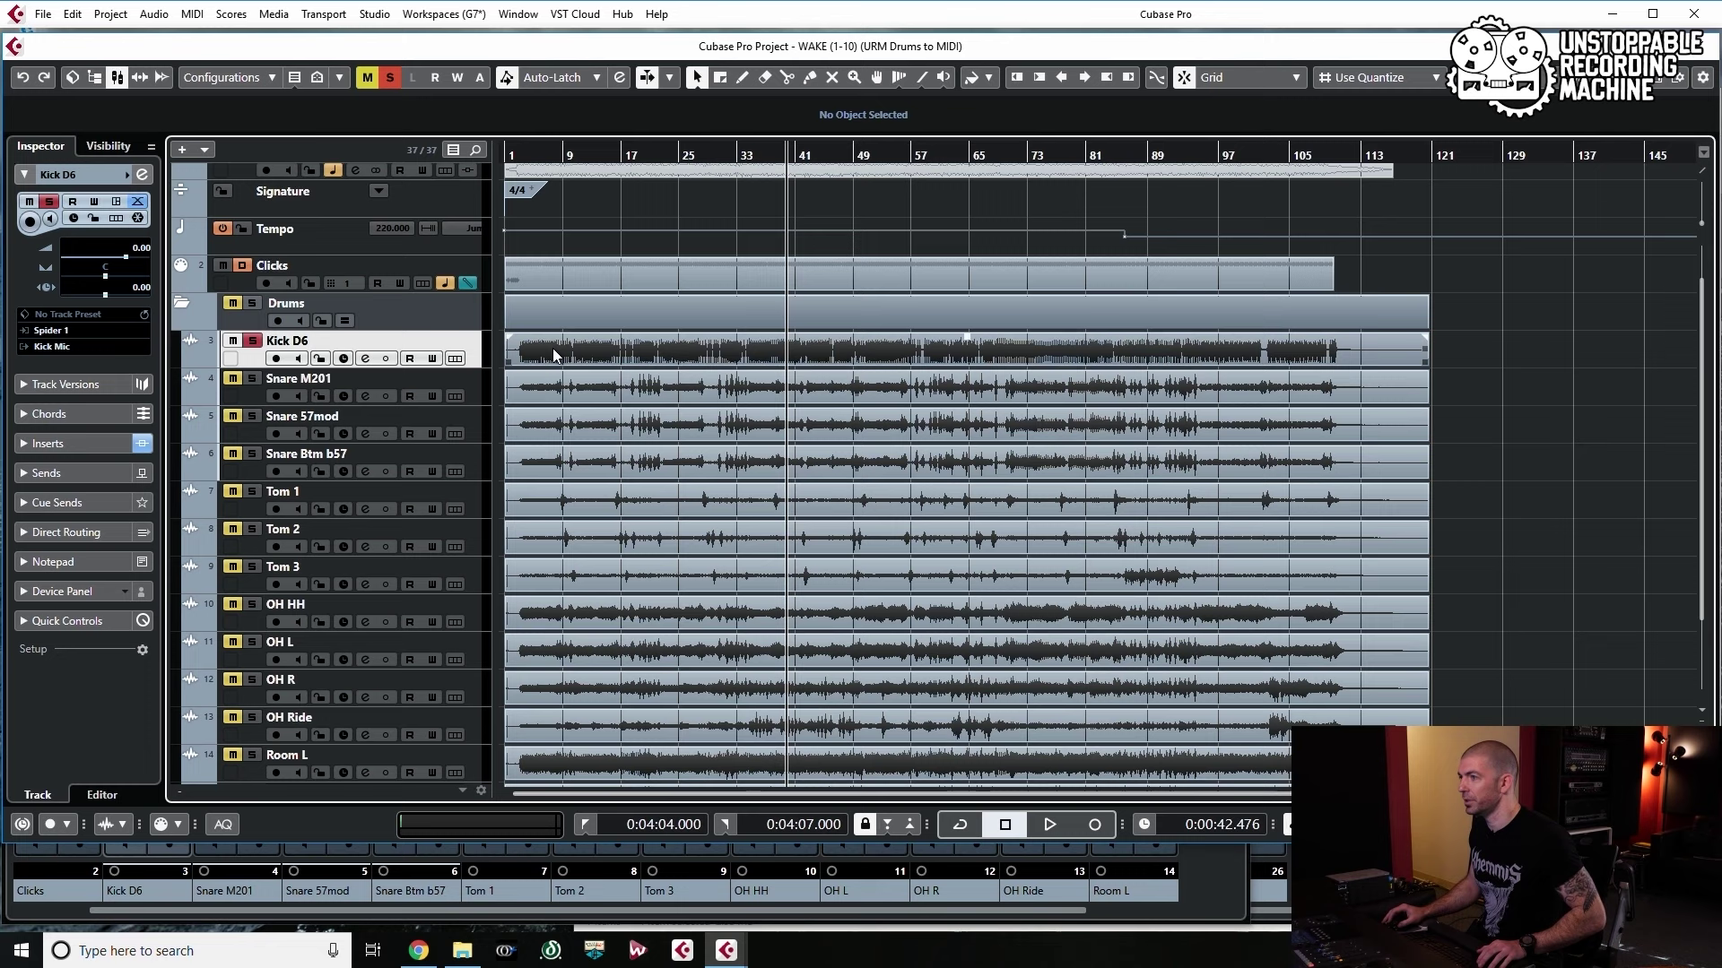
{"action": "scroll", "coordinate": [685, 411], "scroll_direction": "up", "scroll_amount": 5}
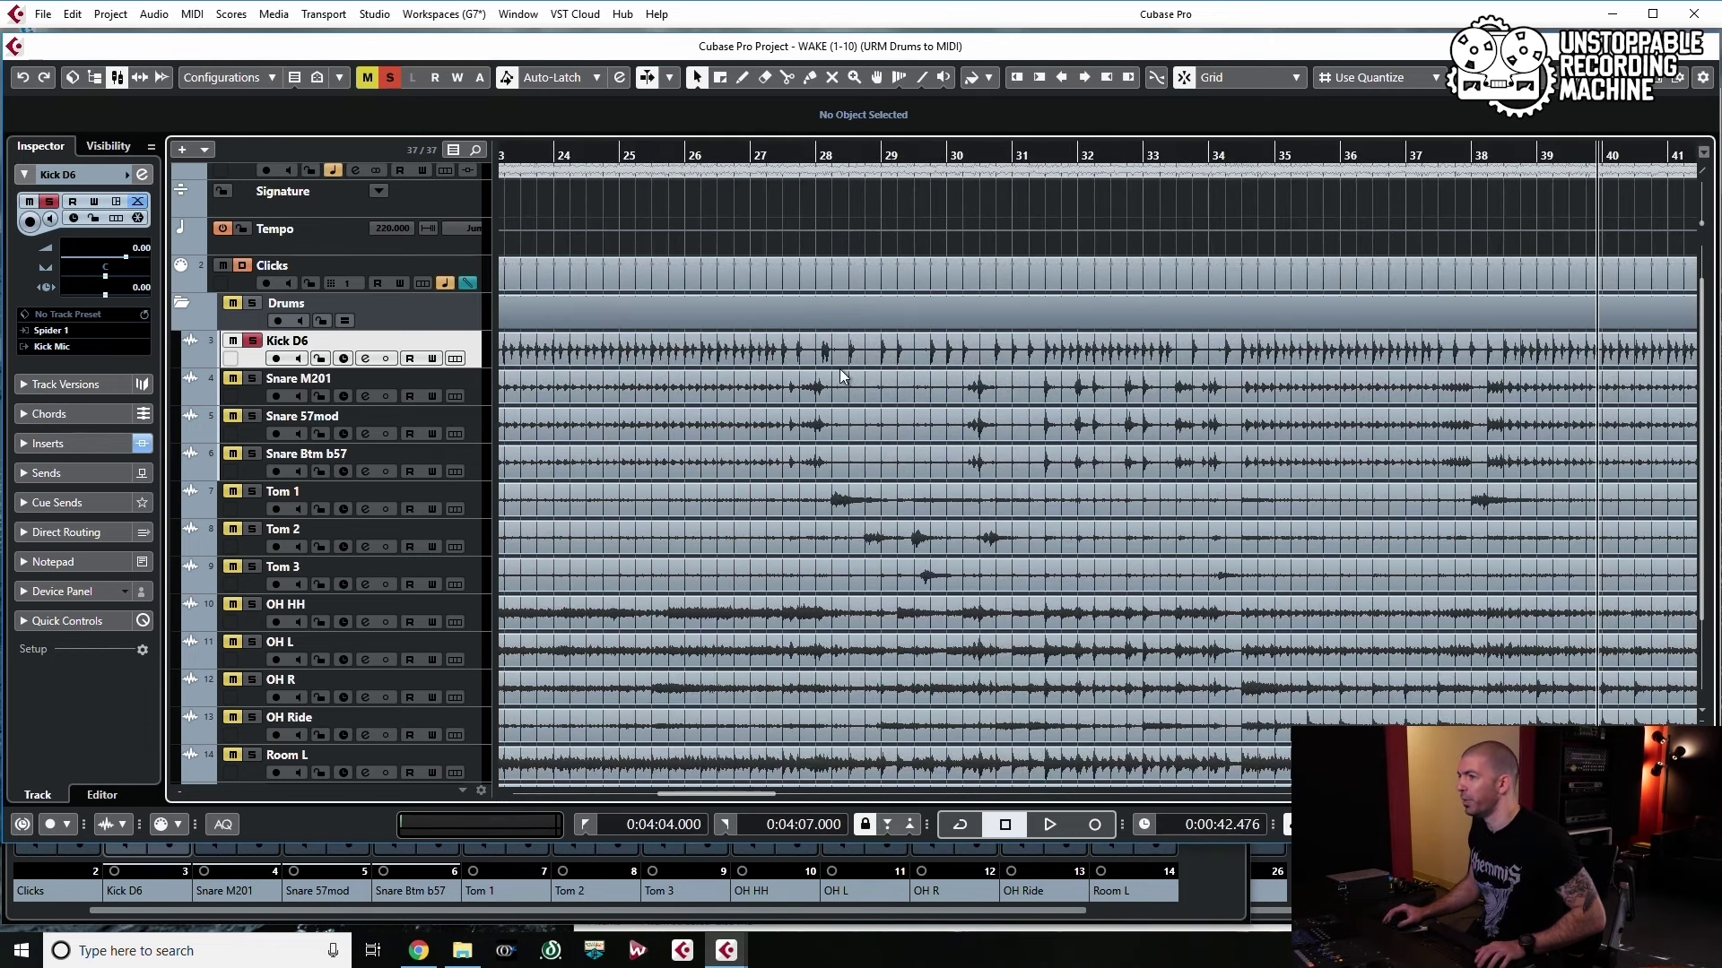
{"action": "left_click_drag", "start_coordinate": [477, 365], "coordinate": [477, 530]}
{"action": "scroll", "coordinate": [1152, 377], "scroll_direction": "down", "scroll_amount": 2}
{"action": "scroll", "coordinate": [1149, 369], "scroll_direction": "down", "scroll_amount": 3}
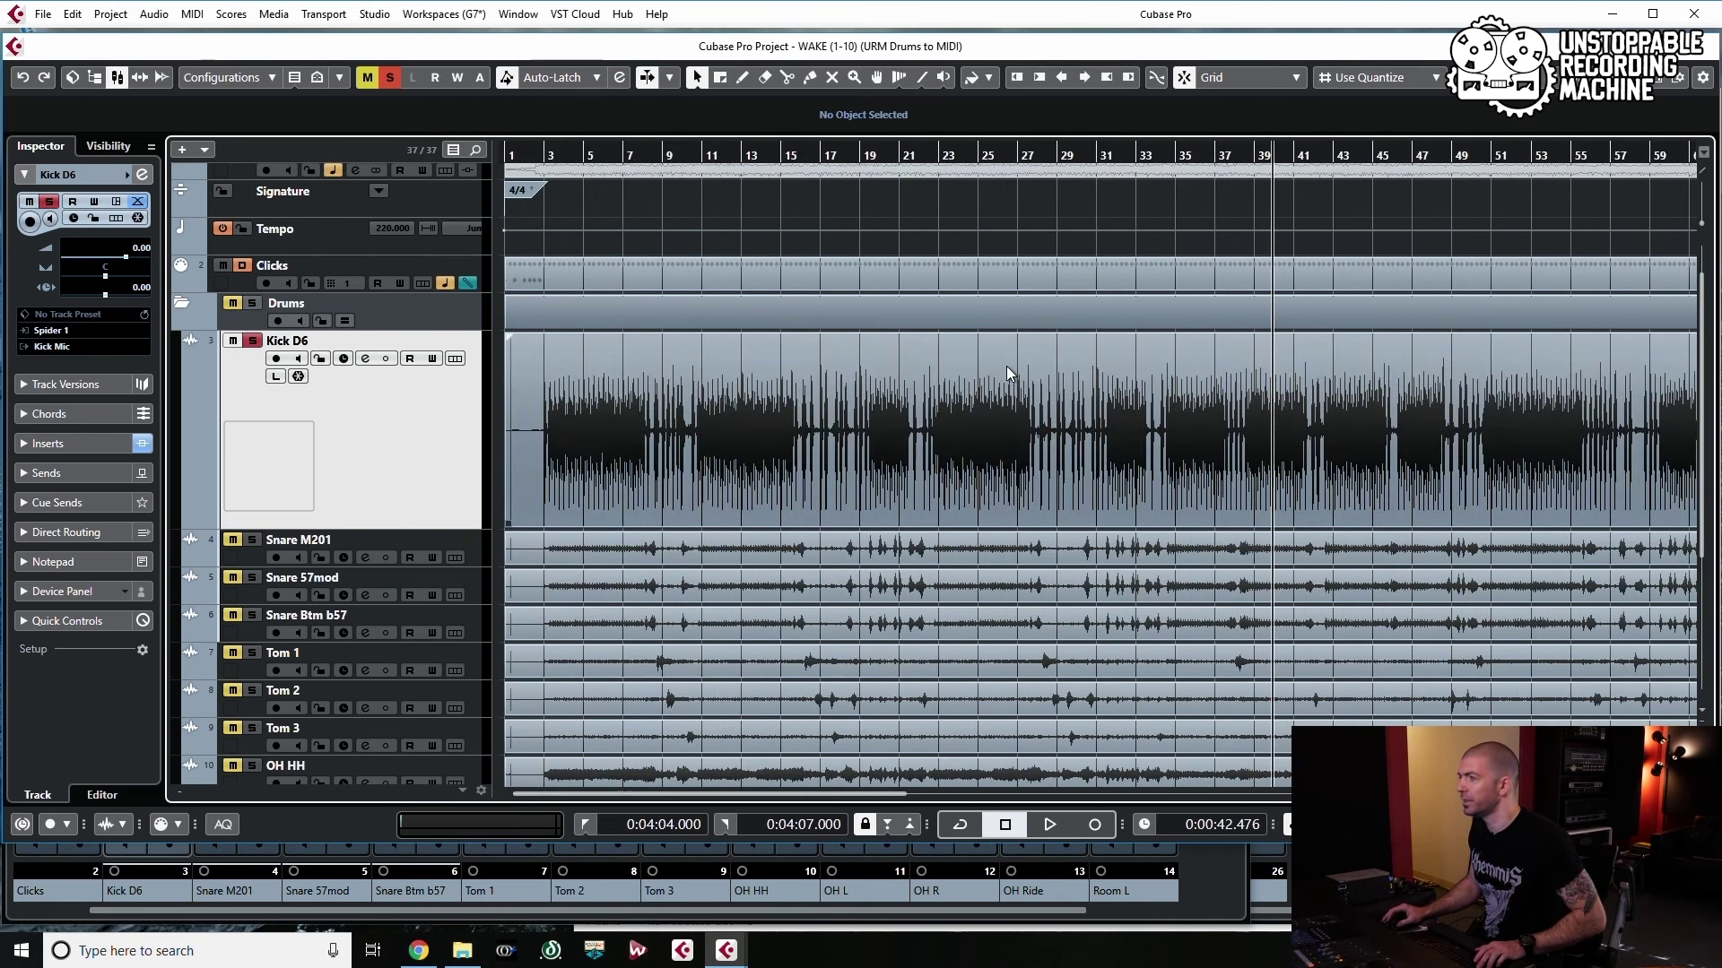
{"action": "scroll", "coordinate": [1006, 373], "scroll_direction": "right", "scroll_amount": 2}
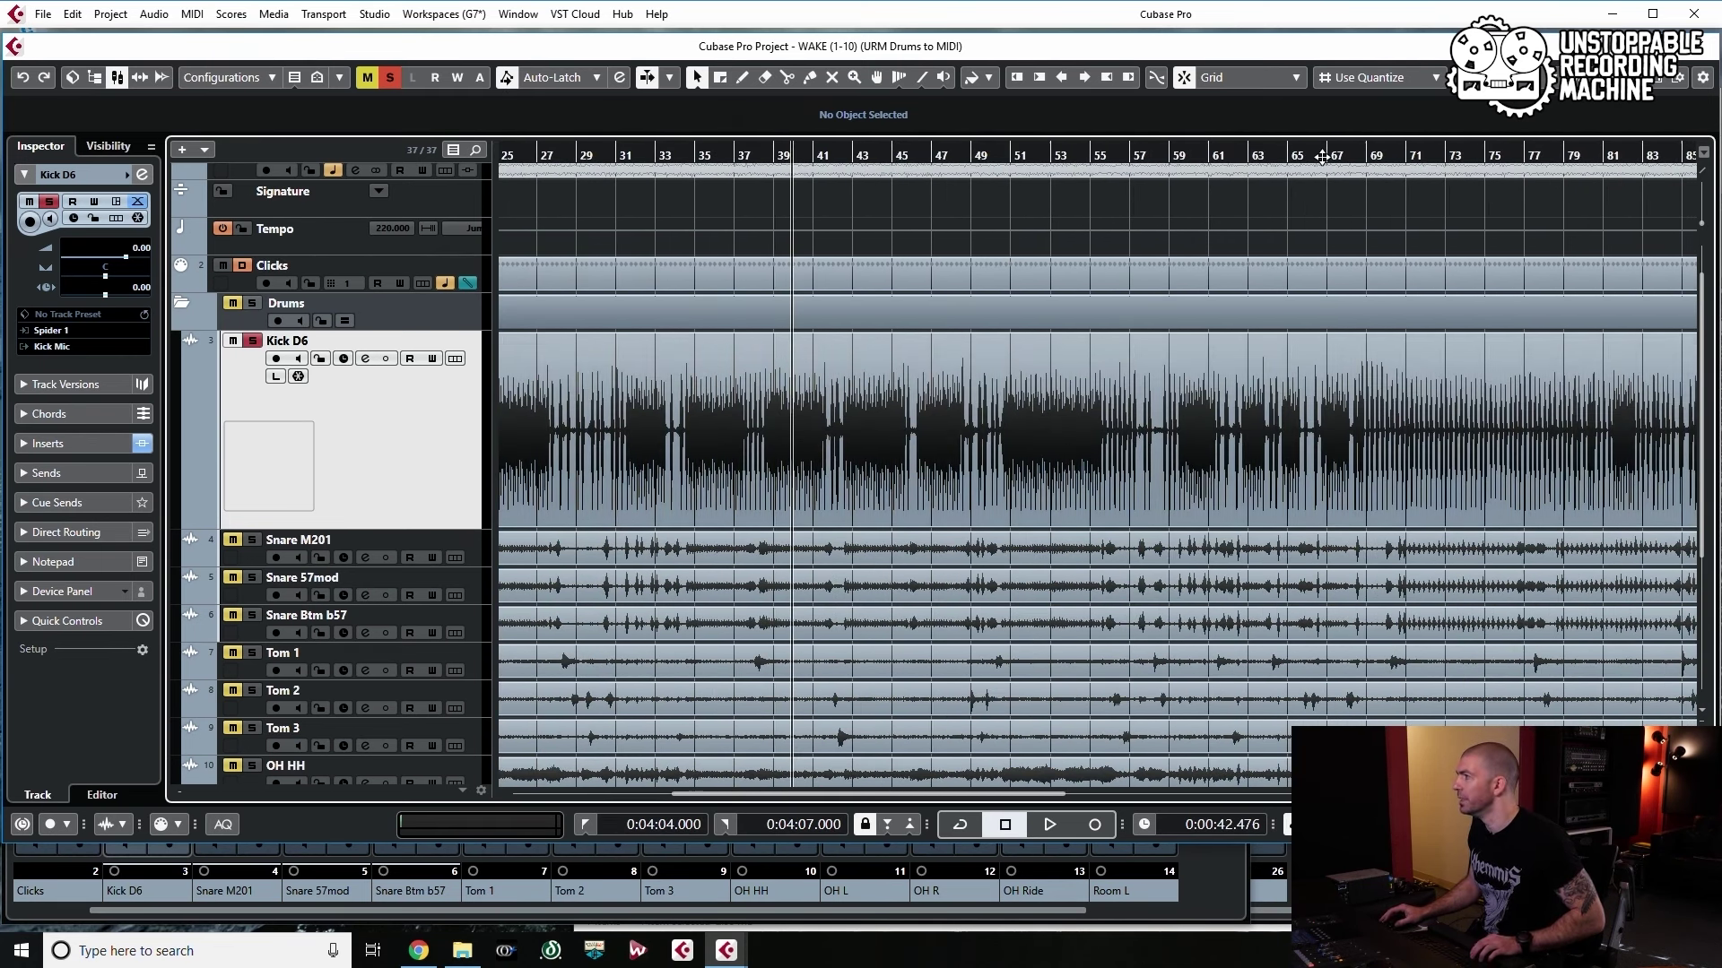
Audition the kick from around bar 67 and set up a playback loop from bar 68 to about bar 71
{"action": "left_click", "coordinate": [1323, 157]}
{"action": "key", "text": "space"}
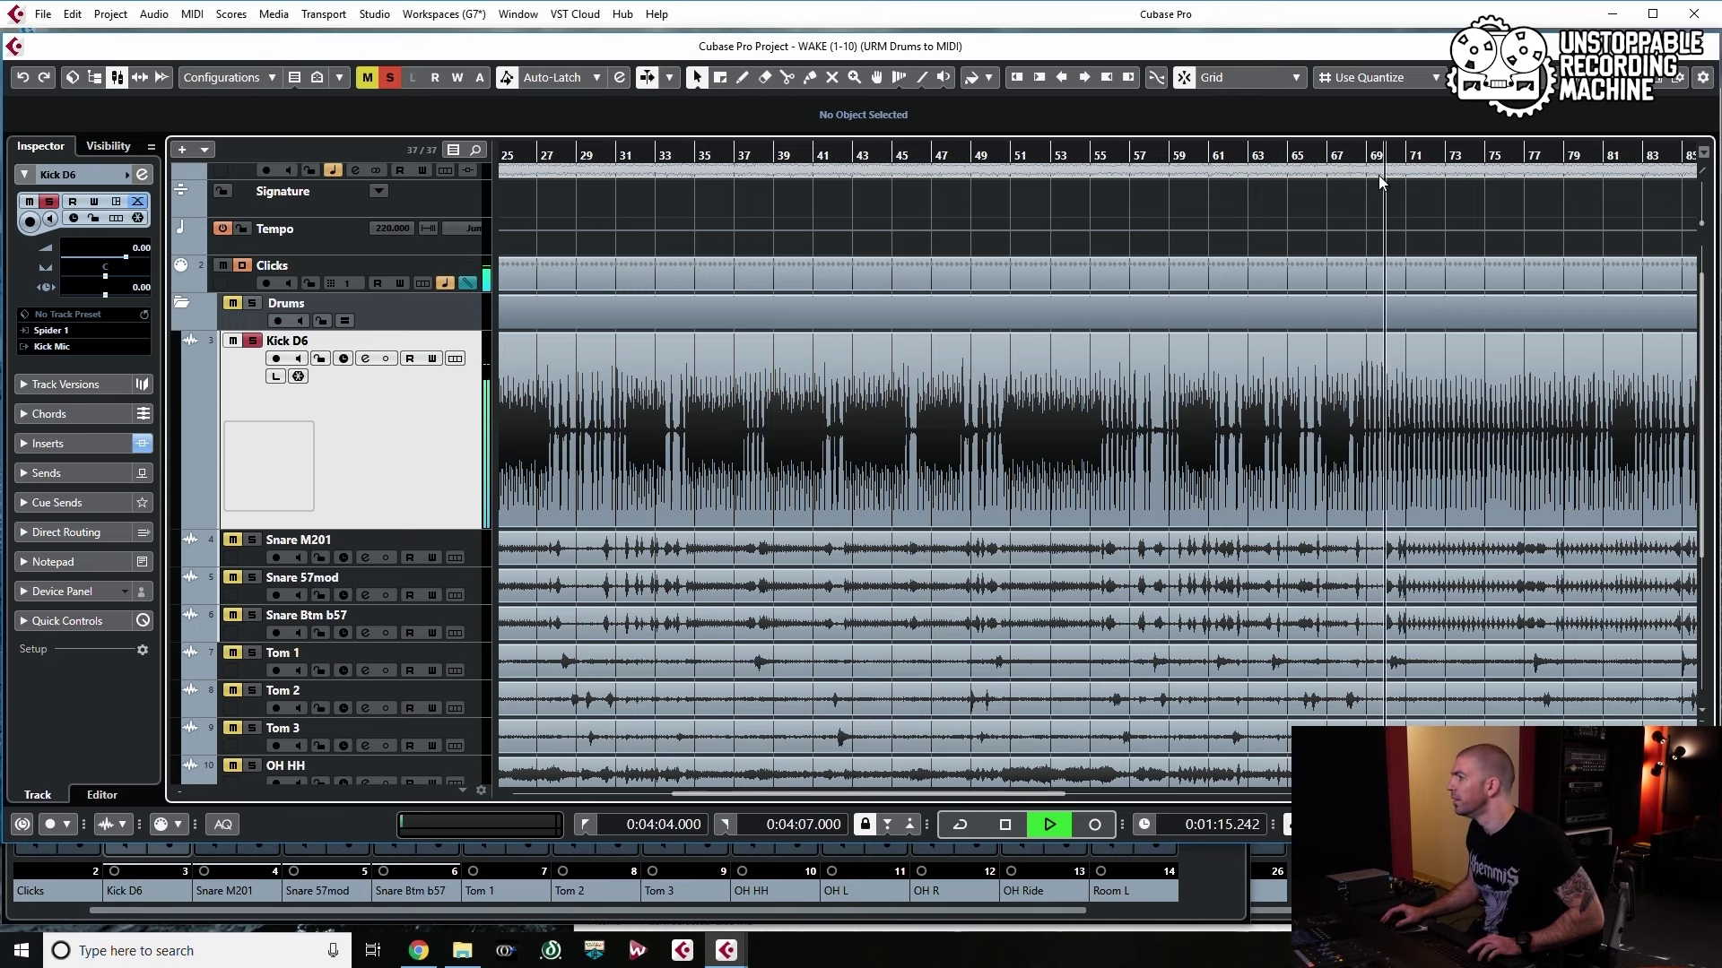
{"action": "key", "text": "space"}
{"action": "left_click", "coordinate": [1358, 149], "text": "alt"}
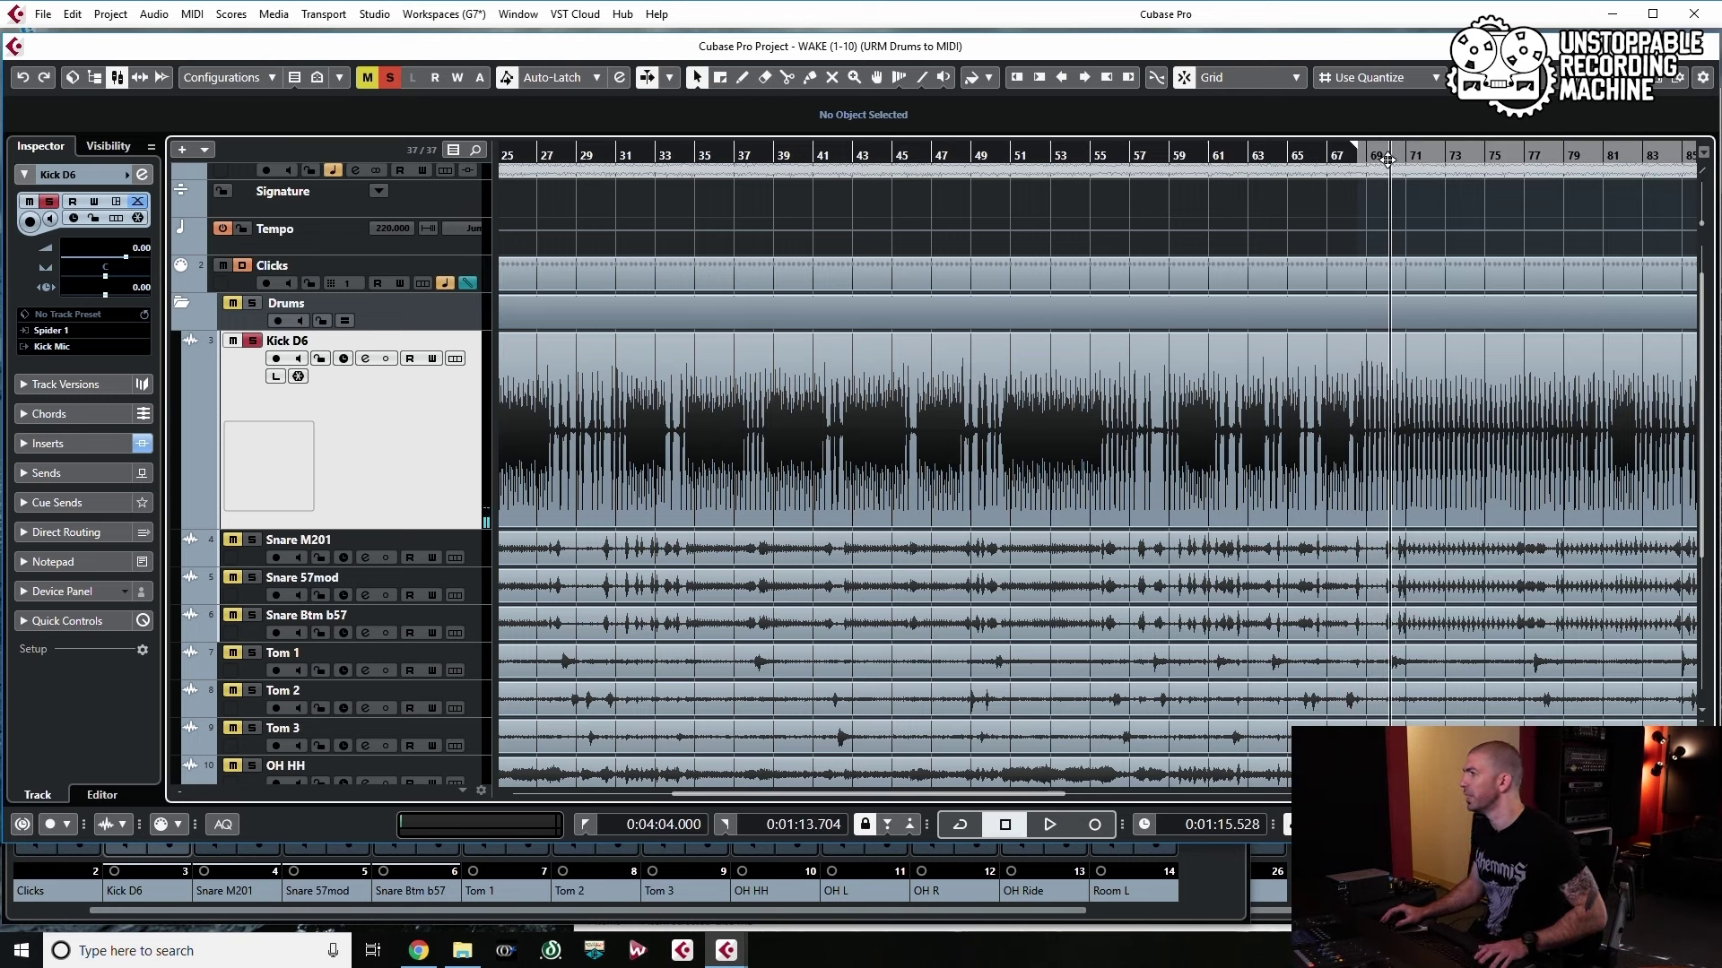
{"action": "left_click", "coordinate": [1416, 160], "text": "alt"}
{"action": "left_click", "coordinate": [1366, 159], "text": "ctrl"}
{"action": "key", "text": "KP_Divide"}
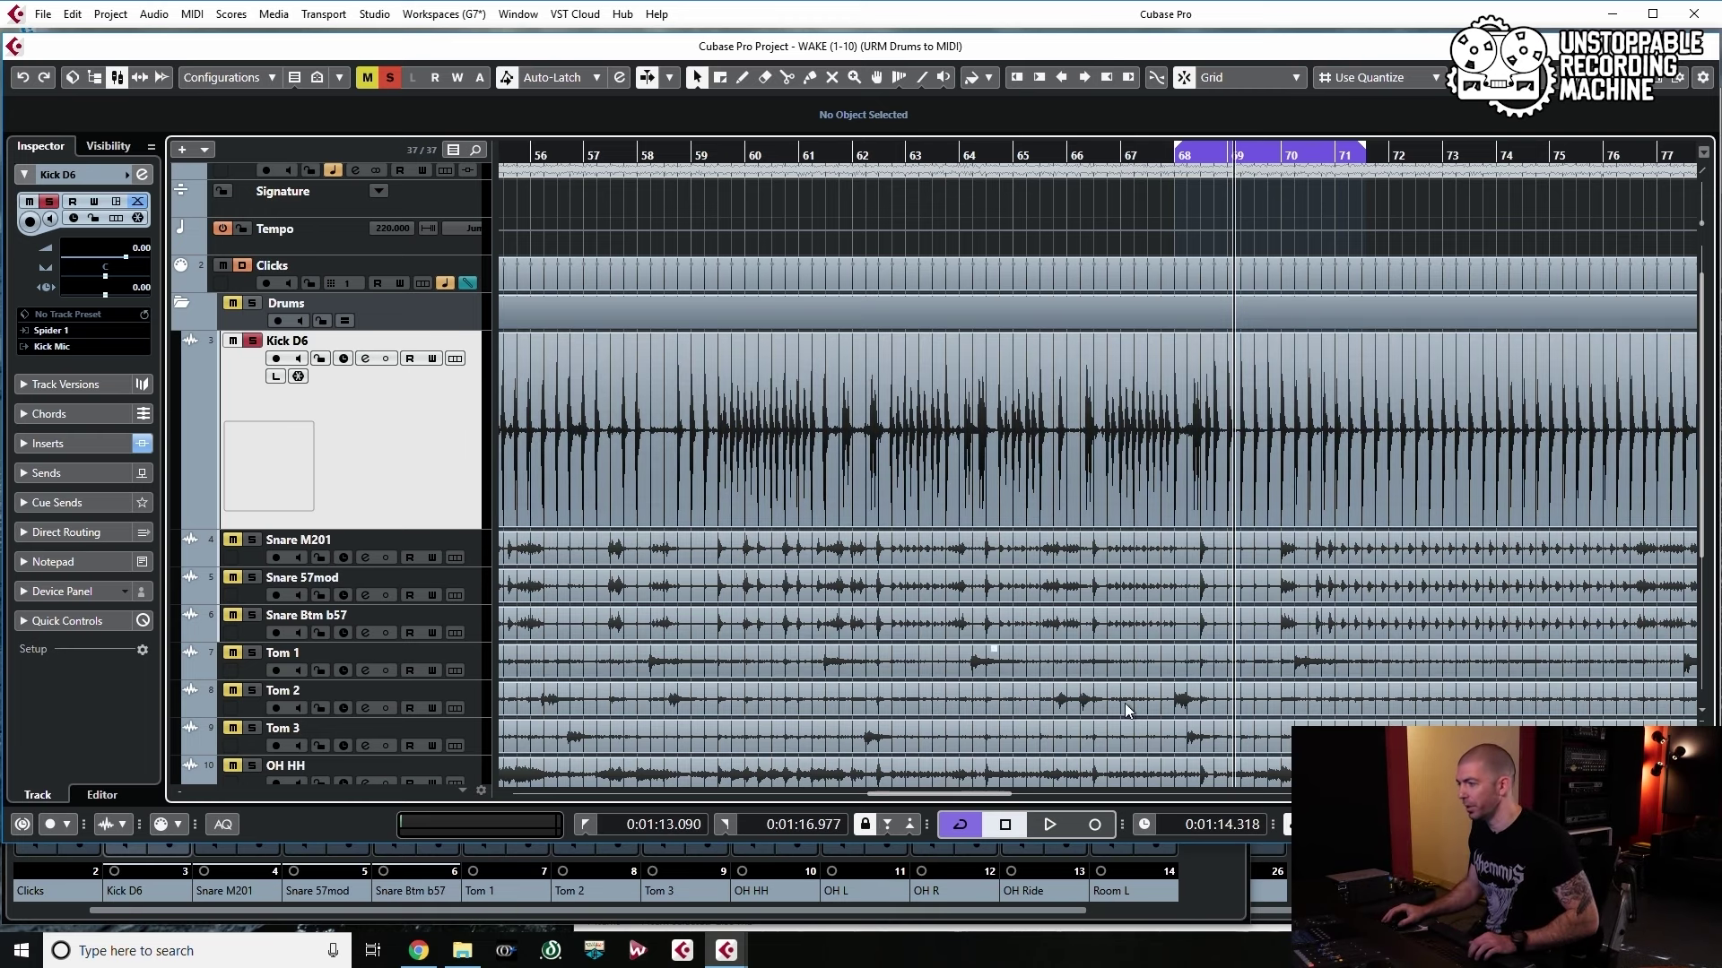
Play the loop through Trigger 2 on Kick D6 and lower its input volume to about -4.91 dB
{"action": "left_click", "coordinate": [1182, 895]}
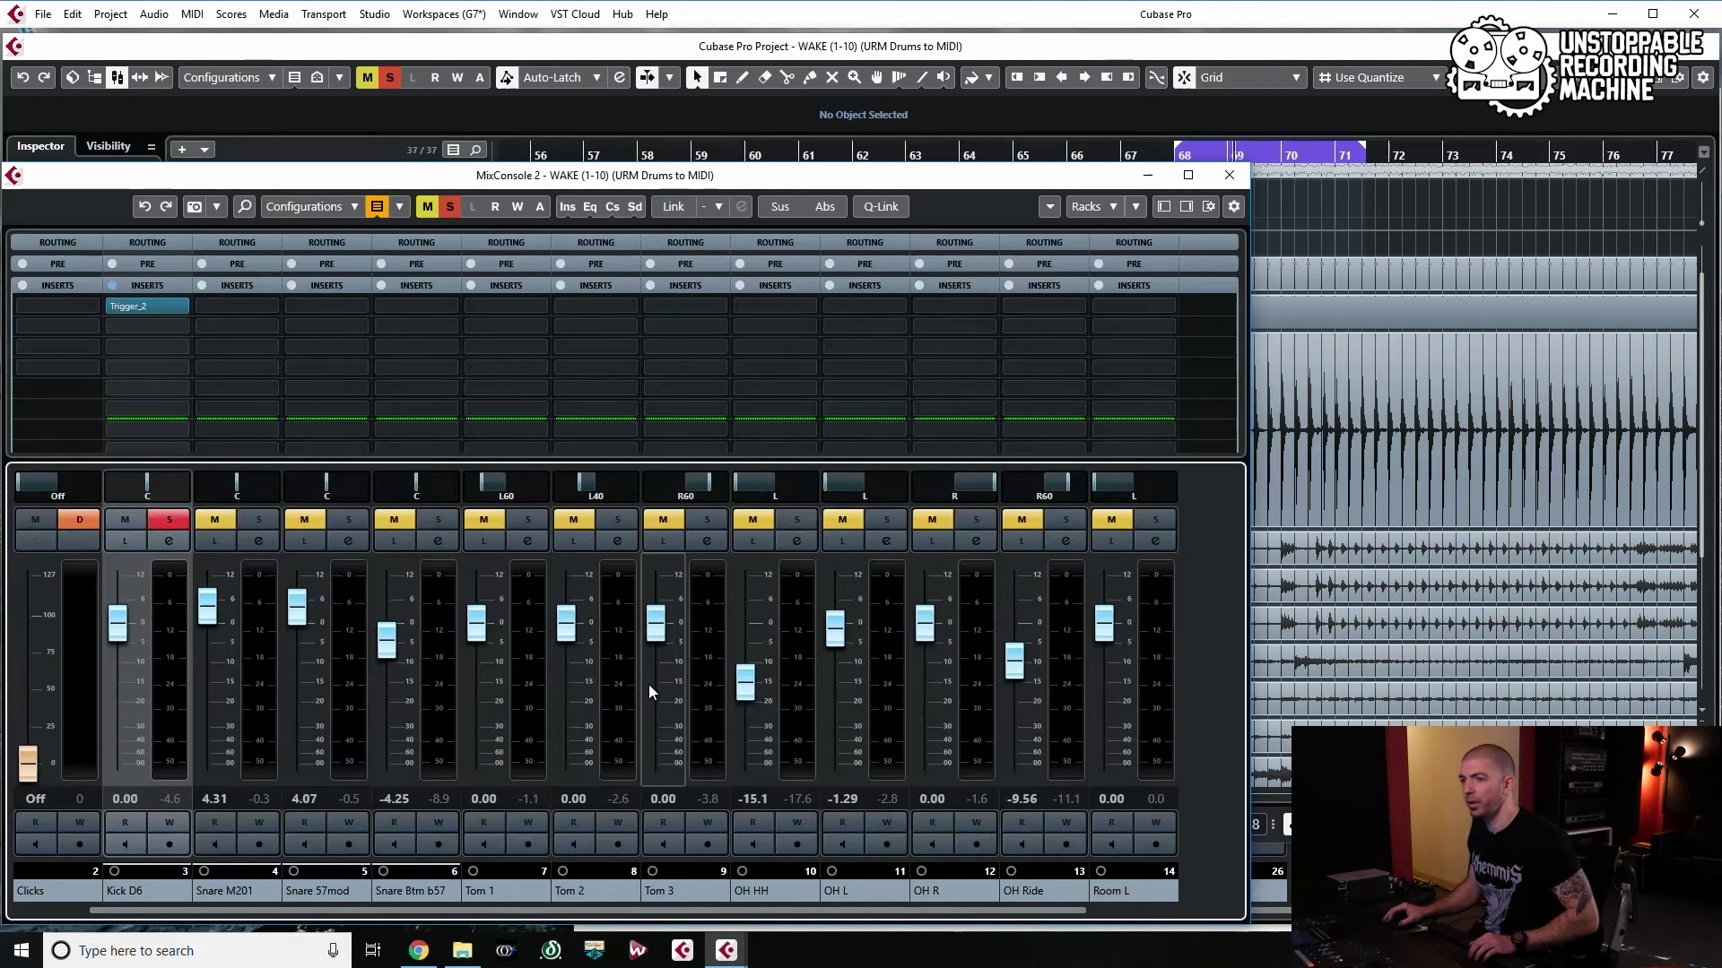
{"action": "left_click", "coordinate": [132, 305]}
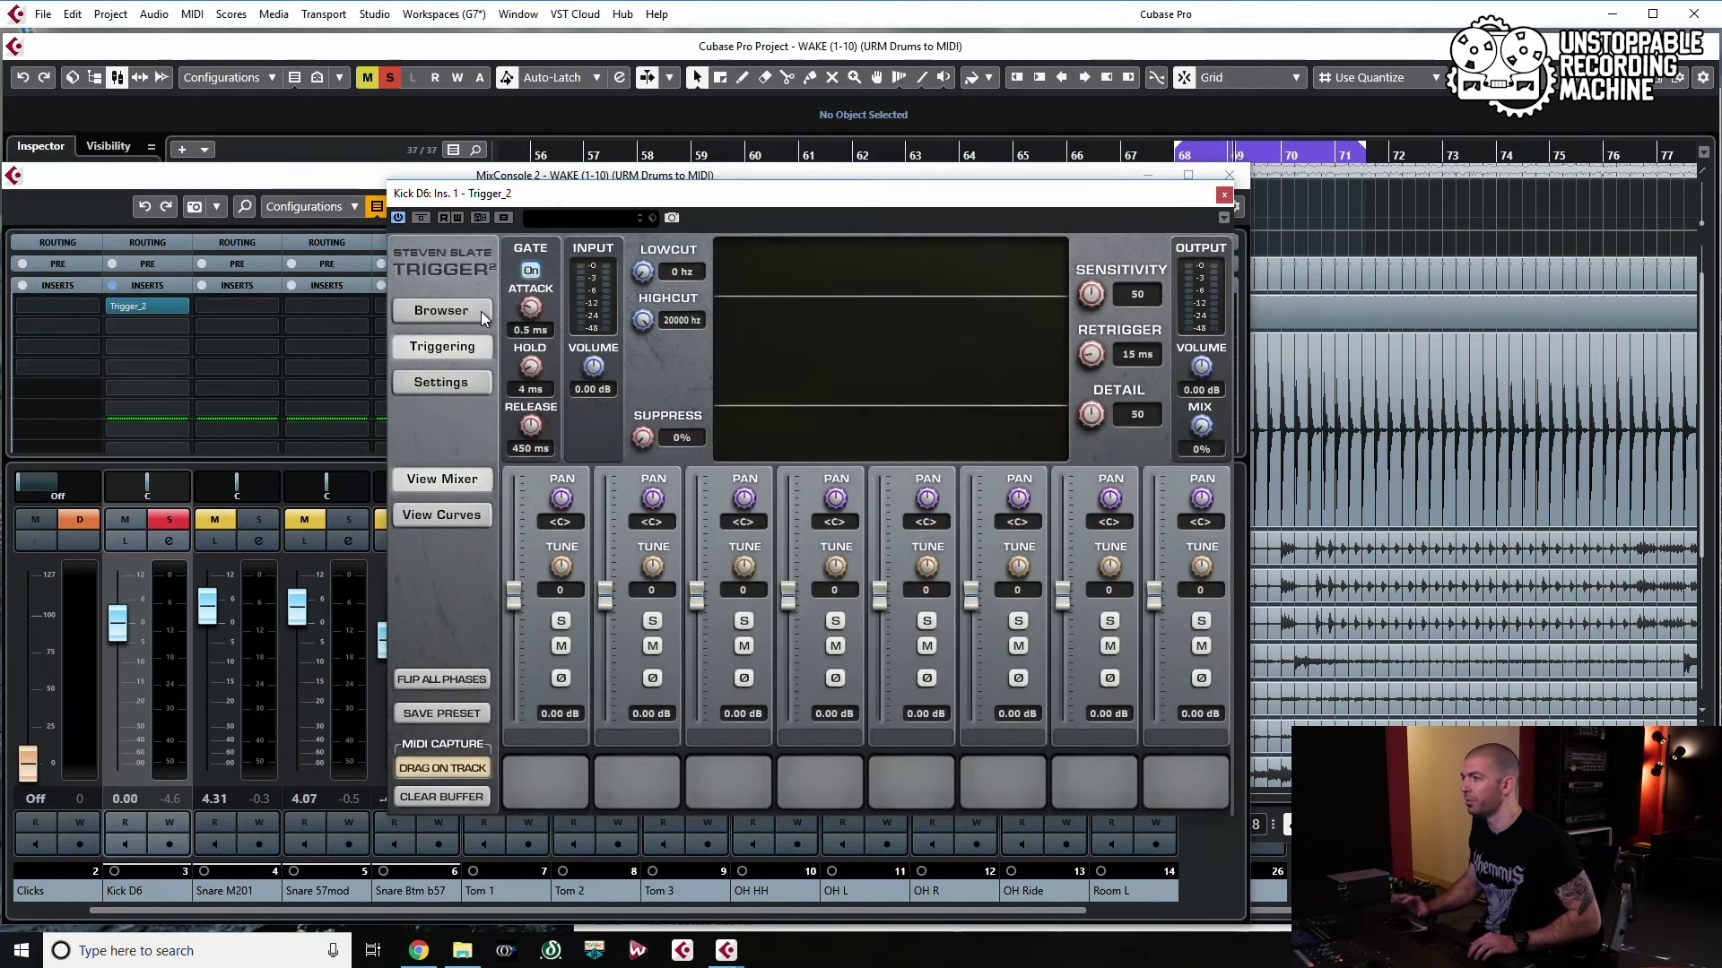
{"action": "key", "text": "space"}
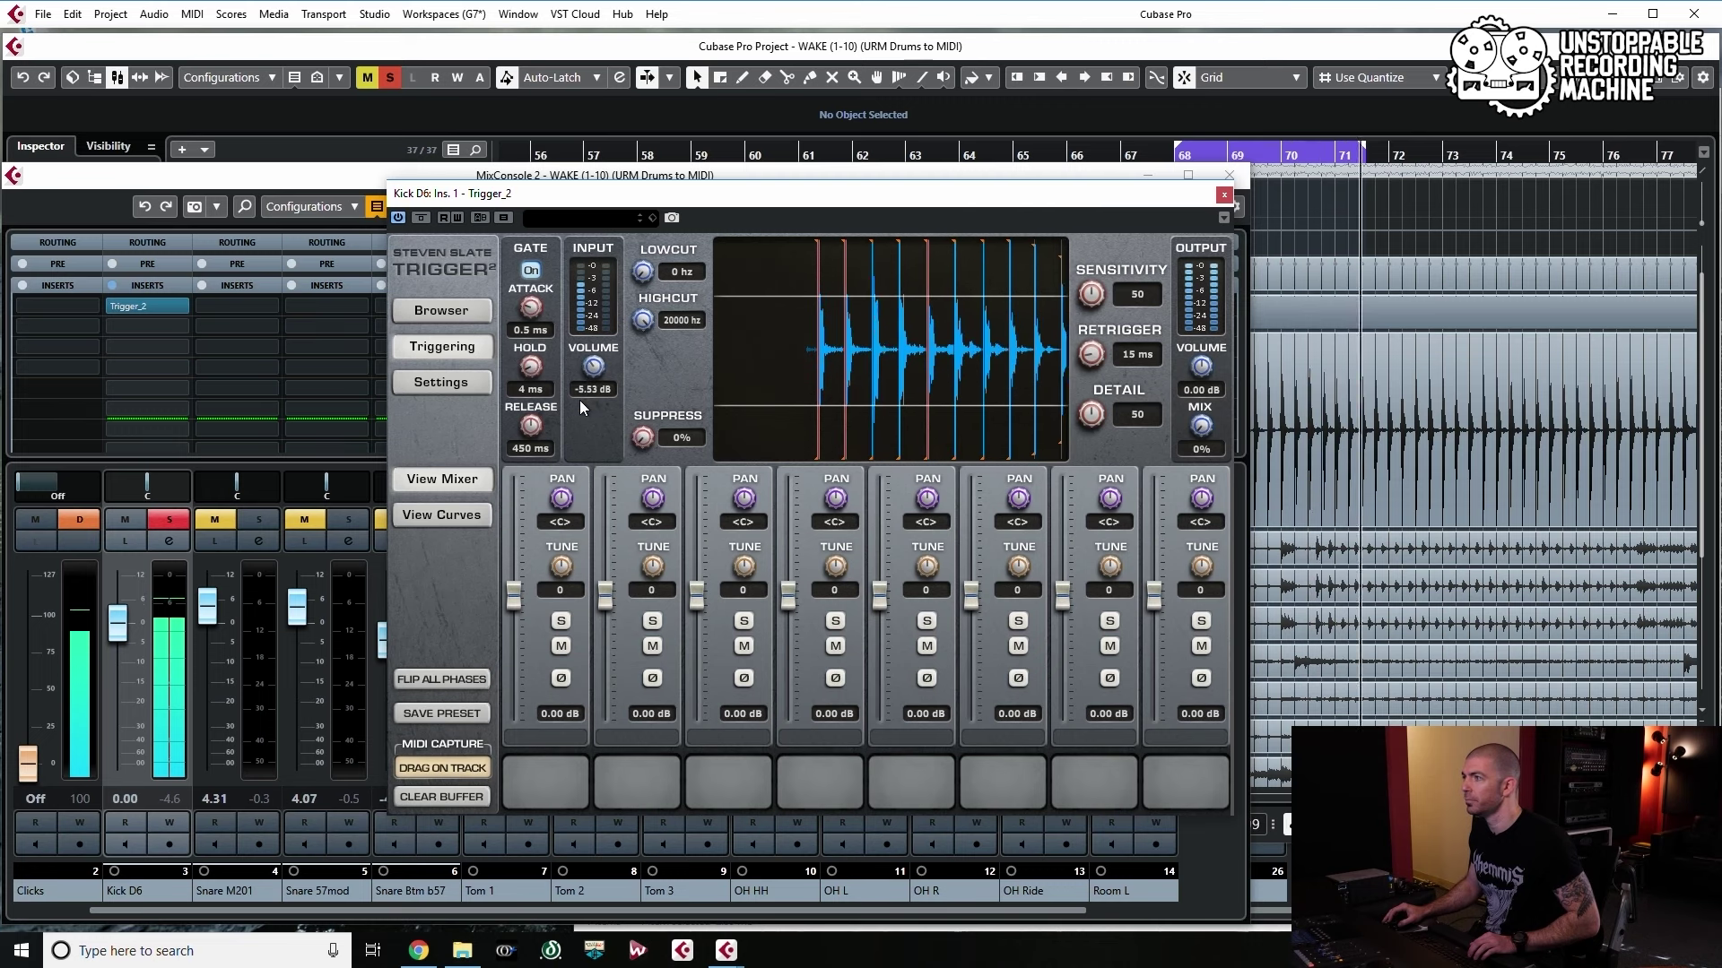
{"action": "left_click_drag", "start_coordinate": [574, 397], "coordinate": [572, 396]}
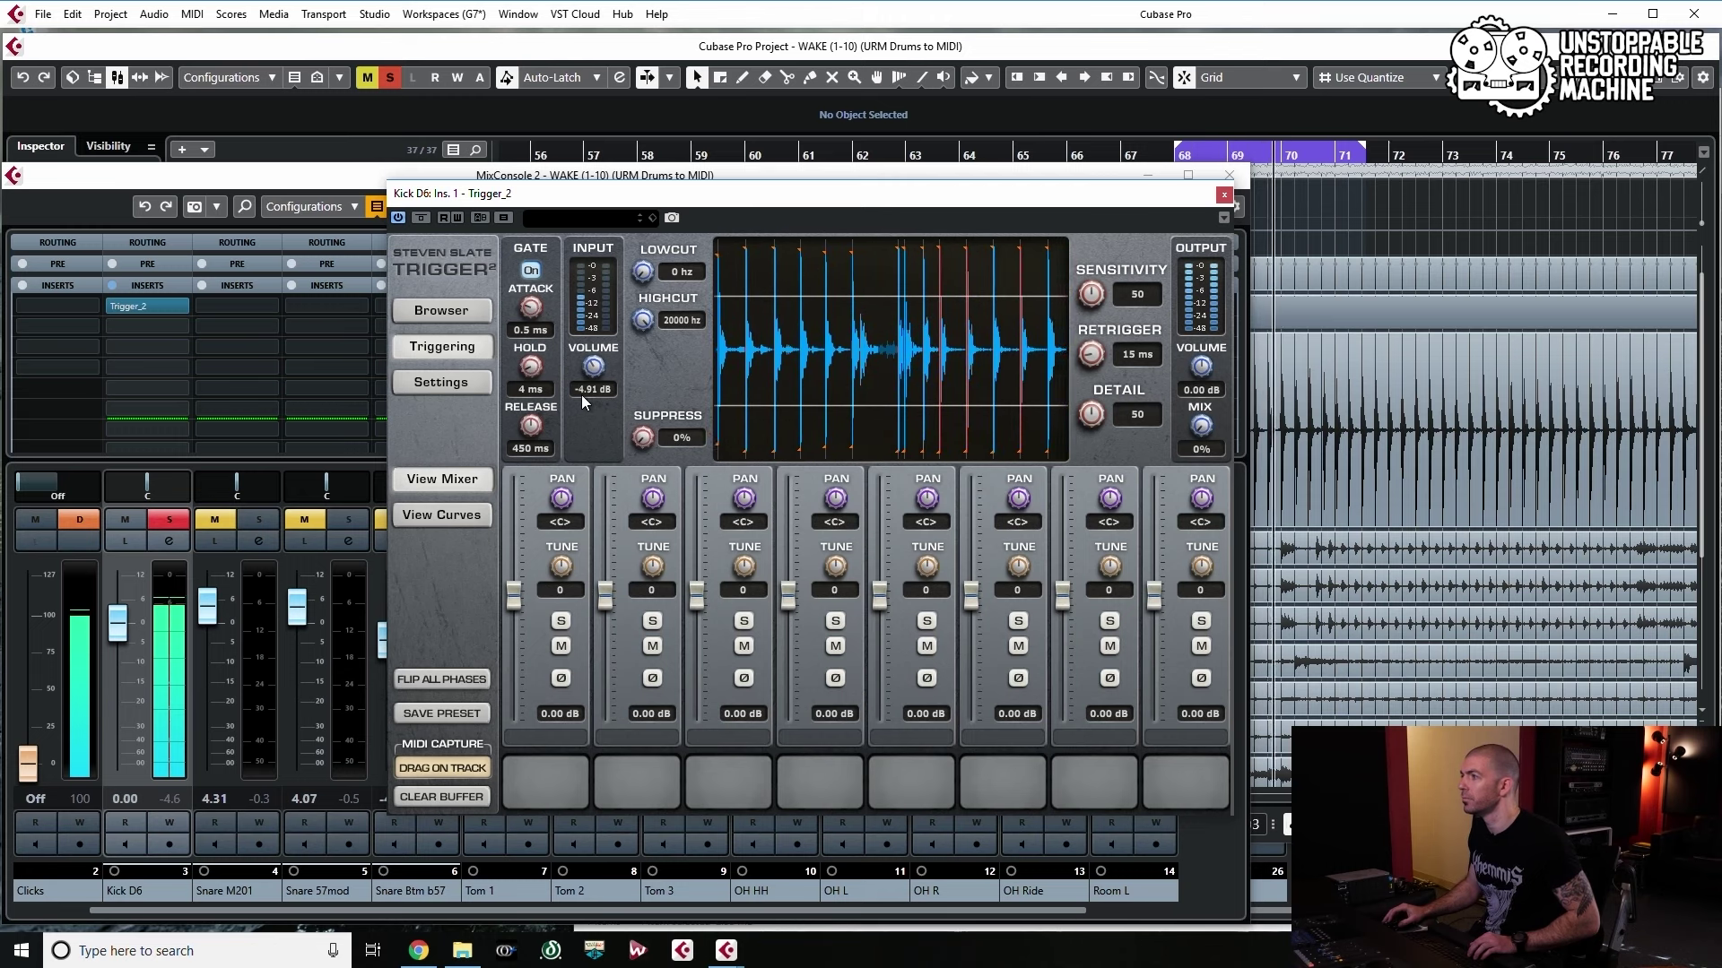
Set the Trigger 2 input volume on Kick D6 to -4.50 dB and stop the loop playback
{"action": "double_click", "coordinate": [594, 390]}
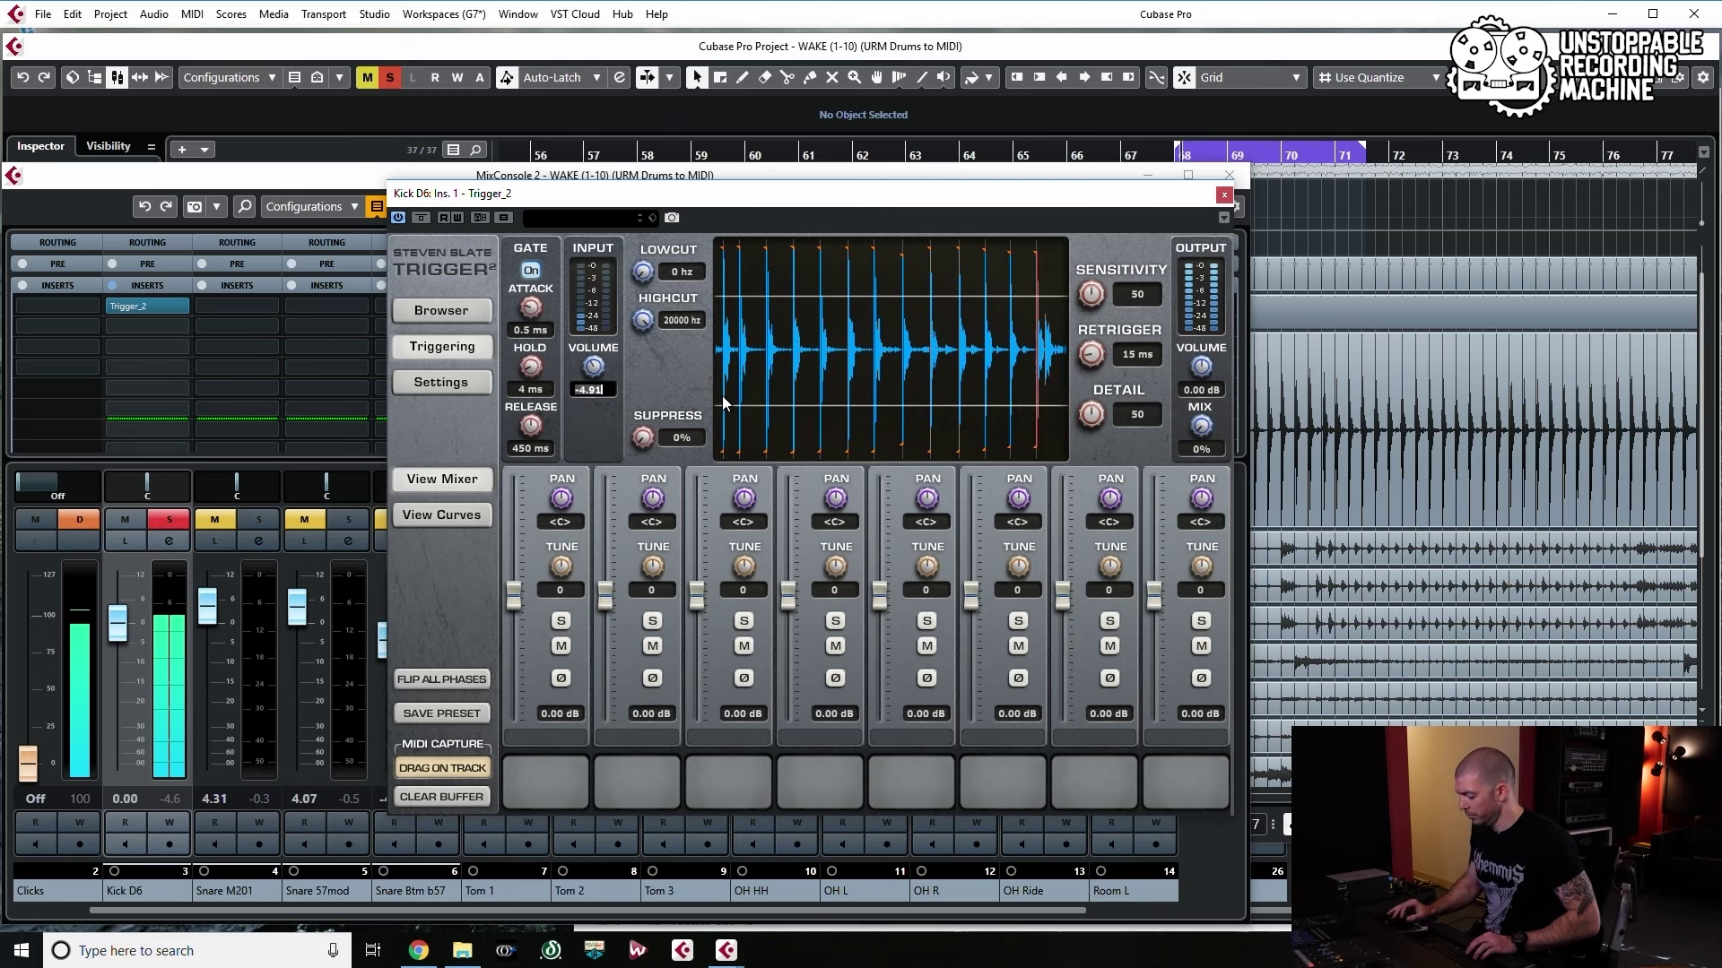
{"action": "type", "text": "-4.5"}
{"action": "key", "text": "Return"}
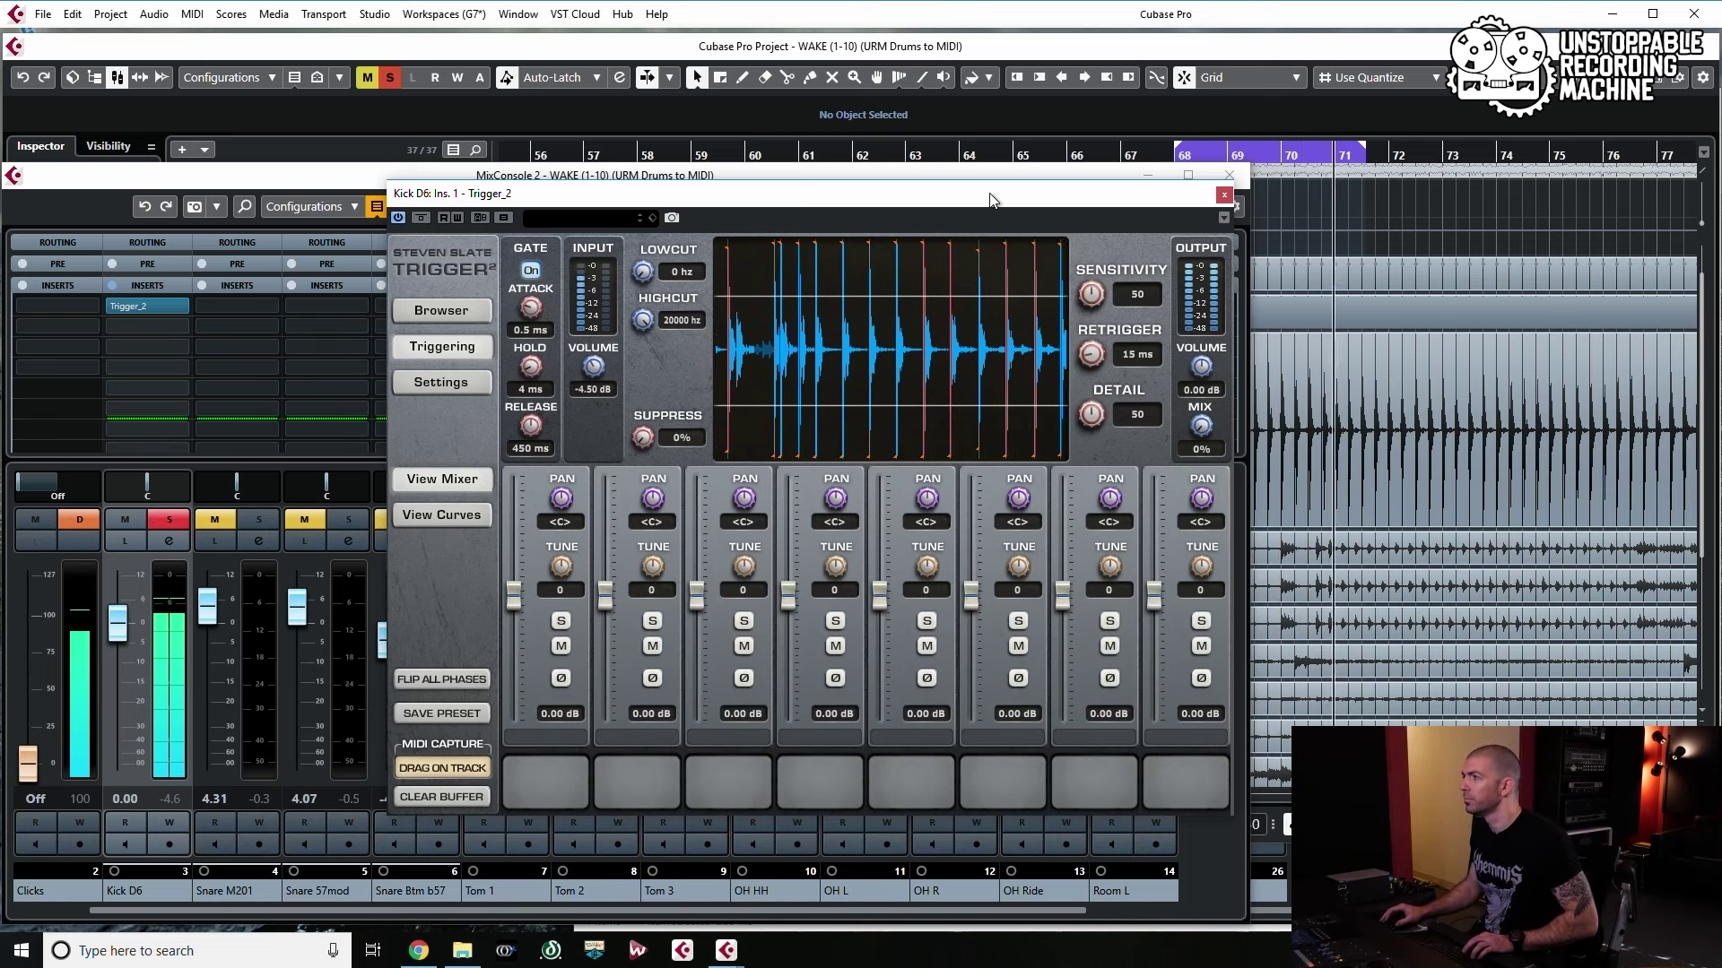
{"action": "key", "text": "space"}
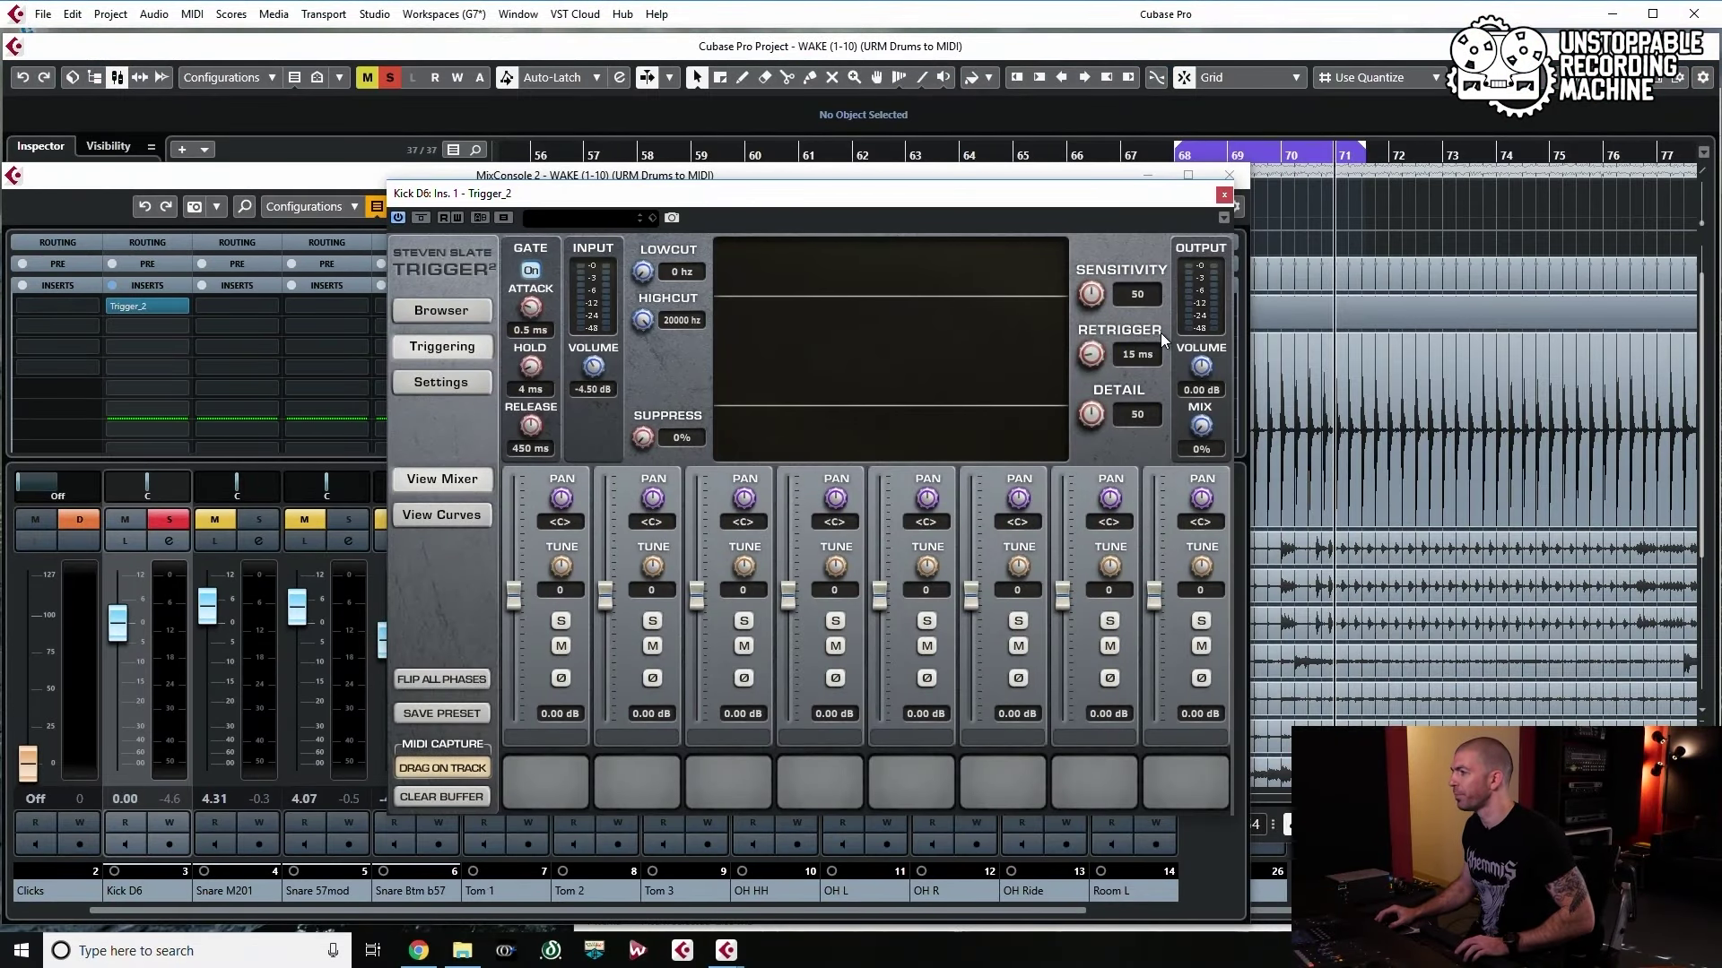
Play a few more kick hits, hide the mixer, and move Trigger 2 clear of the Kick D6 waveform to find the part around bar 81
{"action": "key", "text": "space"}
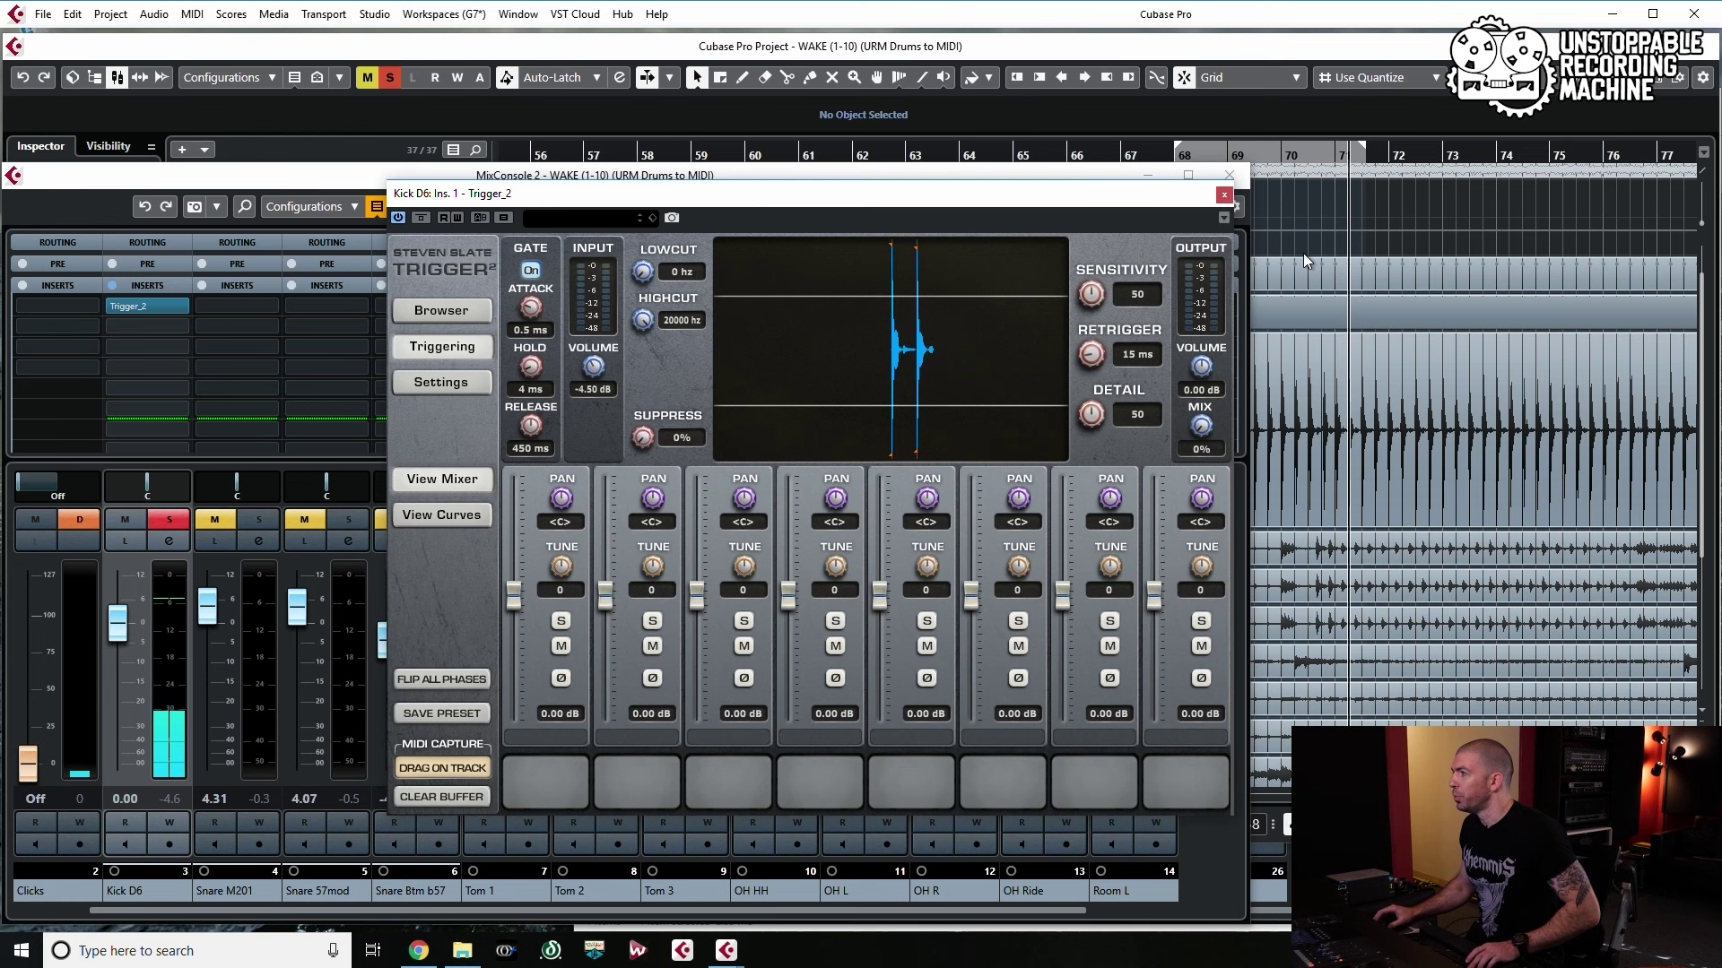
{"action": "scroll", "coordinate": [1304, 262], "scroll_direction": "down", "scroll_amount": 6}
{"action": "key", "text": "space"}
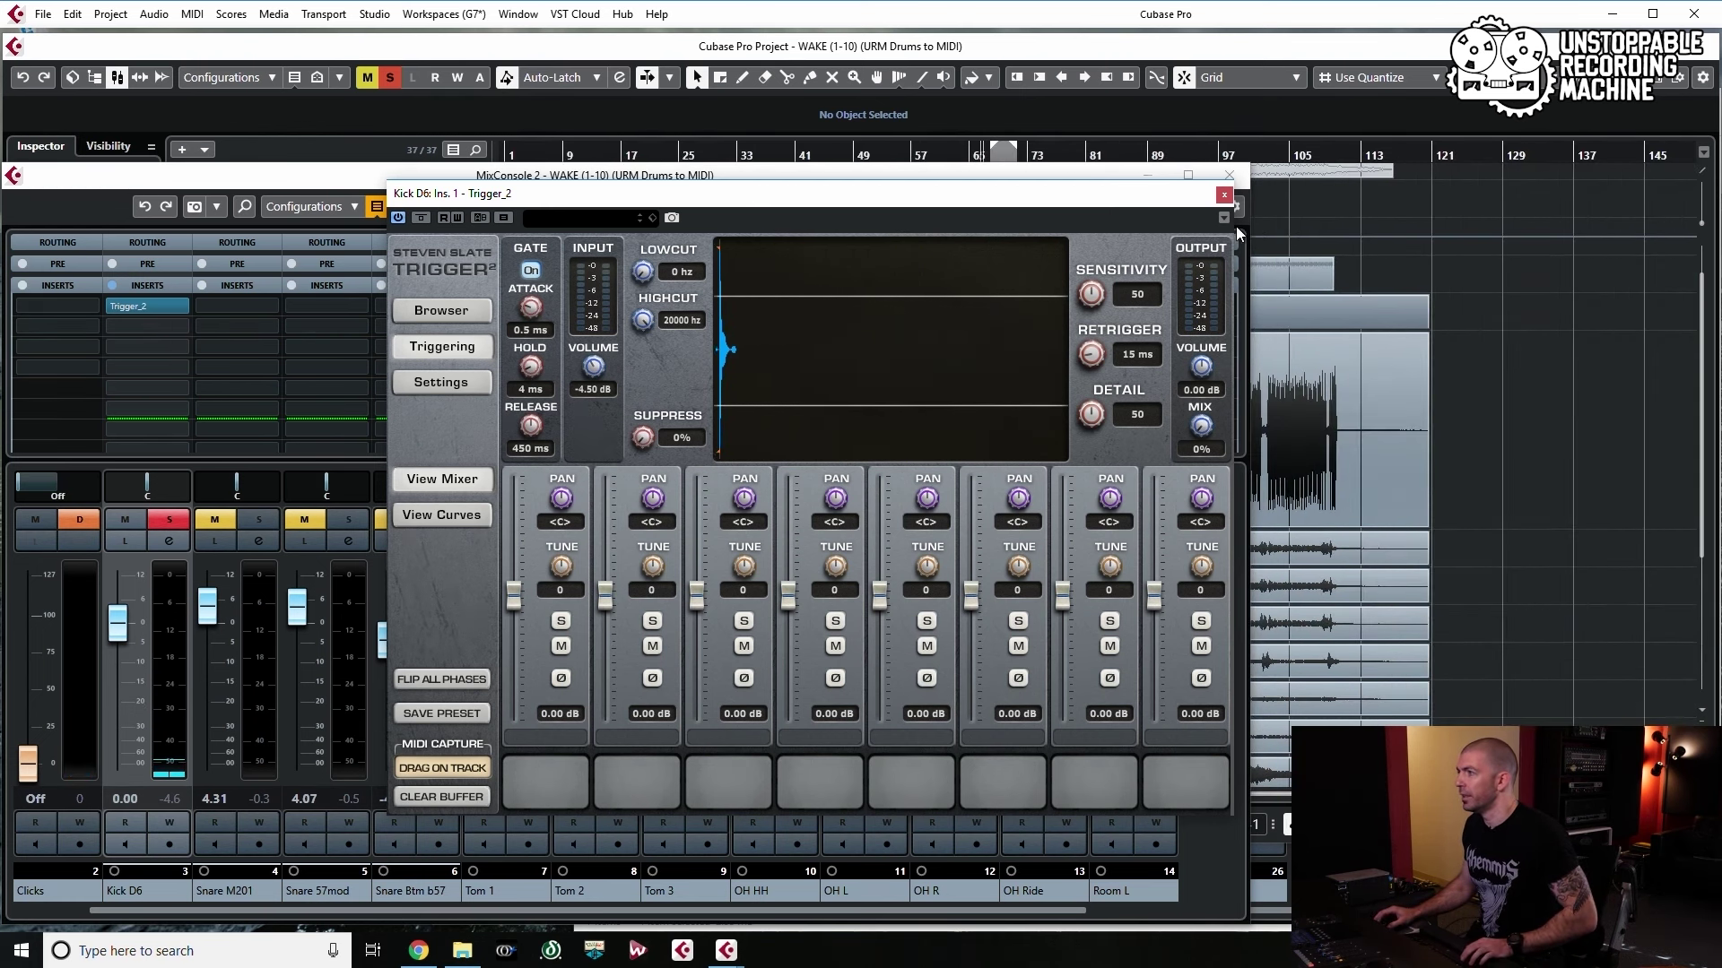
{"action": "key", "text": "F3"}
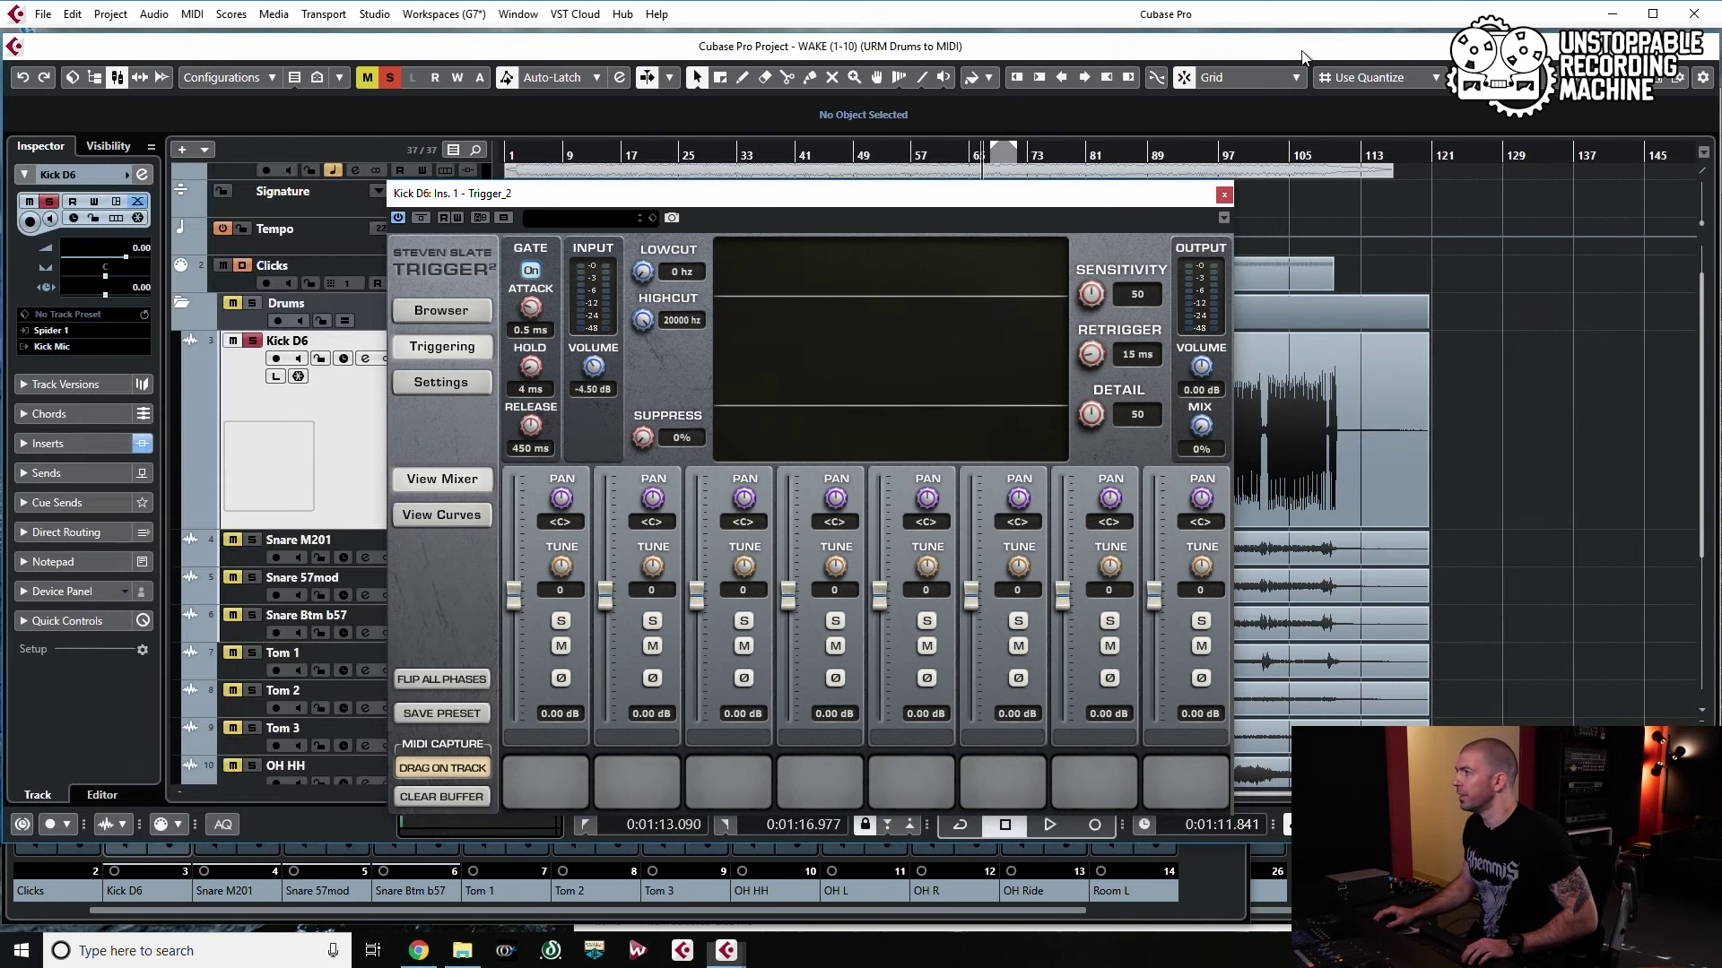
{"action": "left_click_drag", "start_coordinate": [1121, 197], "coordinate": [1094, 743]}
{"action": "scroll", "coordinate": [767, 450], "scroll_direction": "up", "scroll_amount": 5}
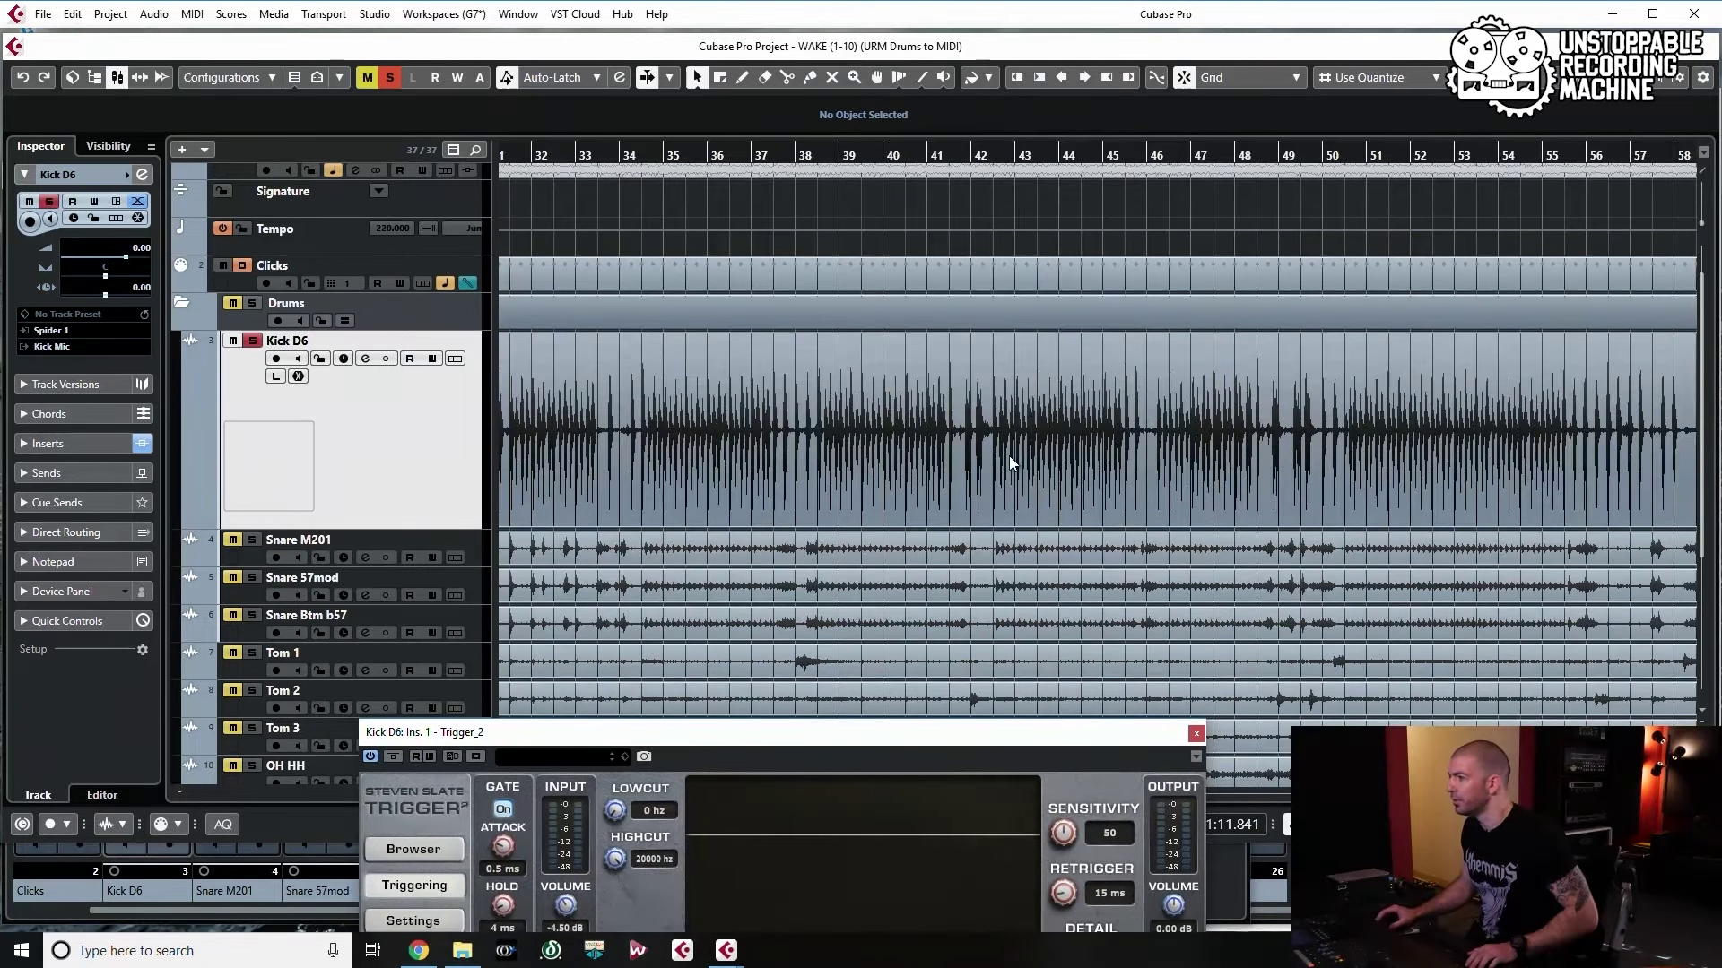
{"action": "scroll", "coordinate": [1009, 455], "scroll_direction": "right", "scroll_amount": 10}
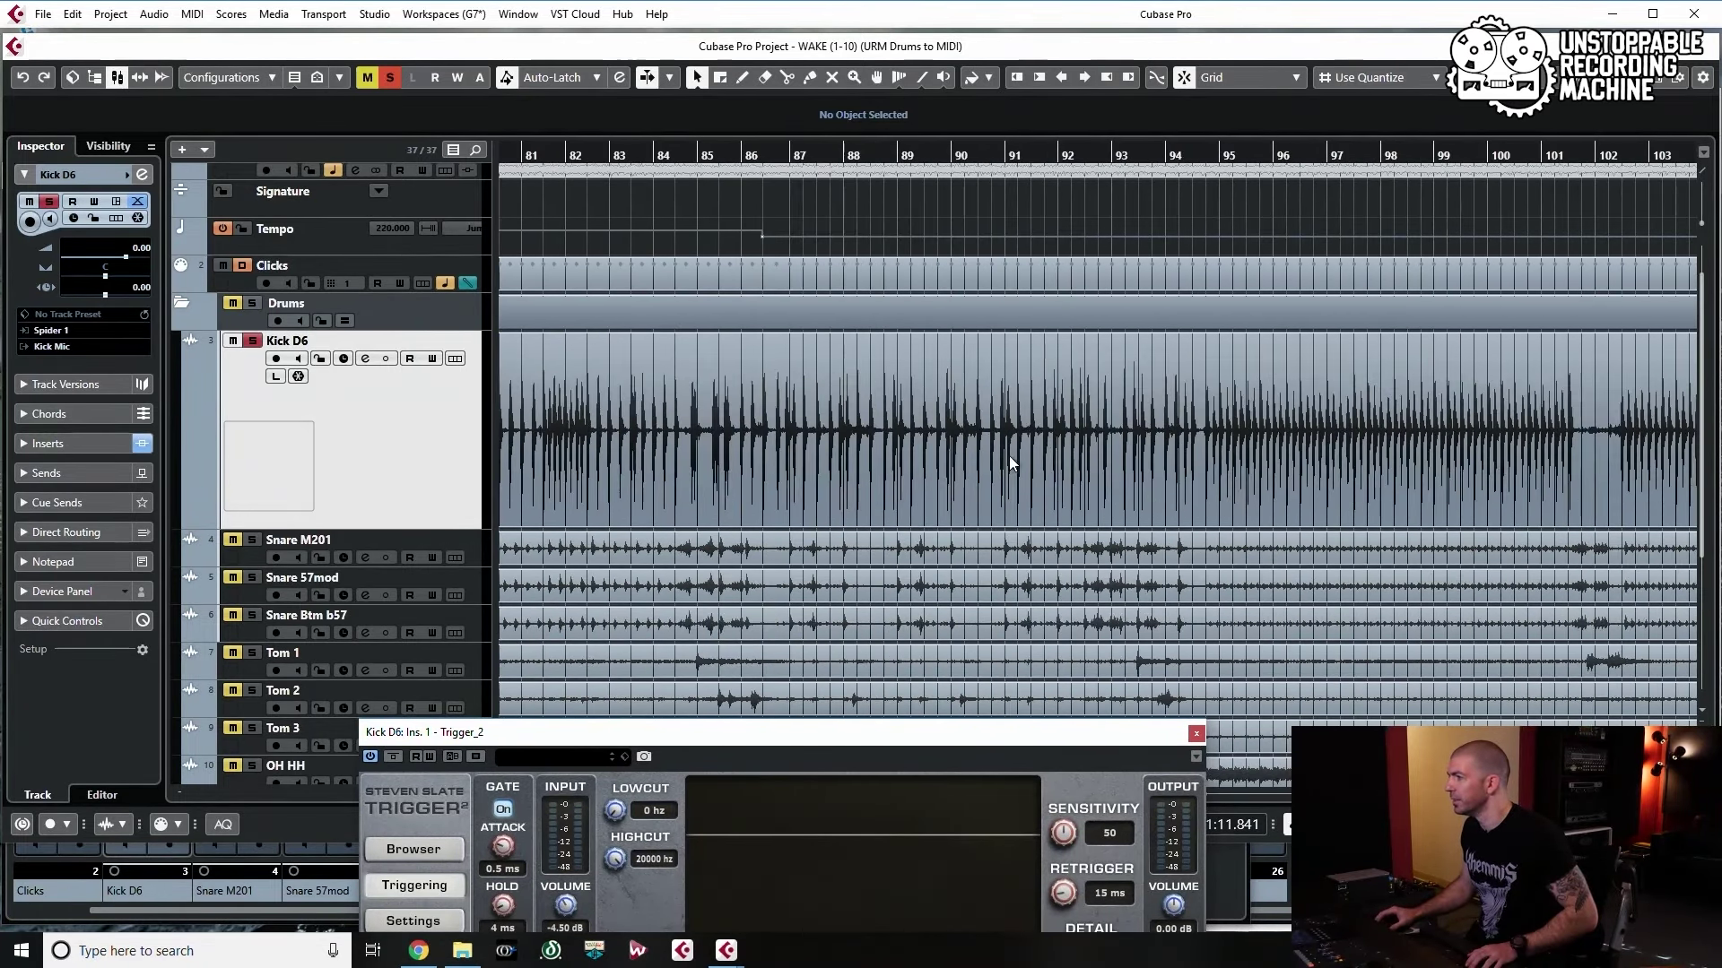
{"action": "scroll", "coordinate": [1009, 455], "scroll_direction": "left", "scroll_amount": 5}
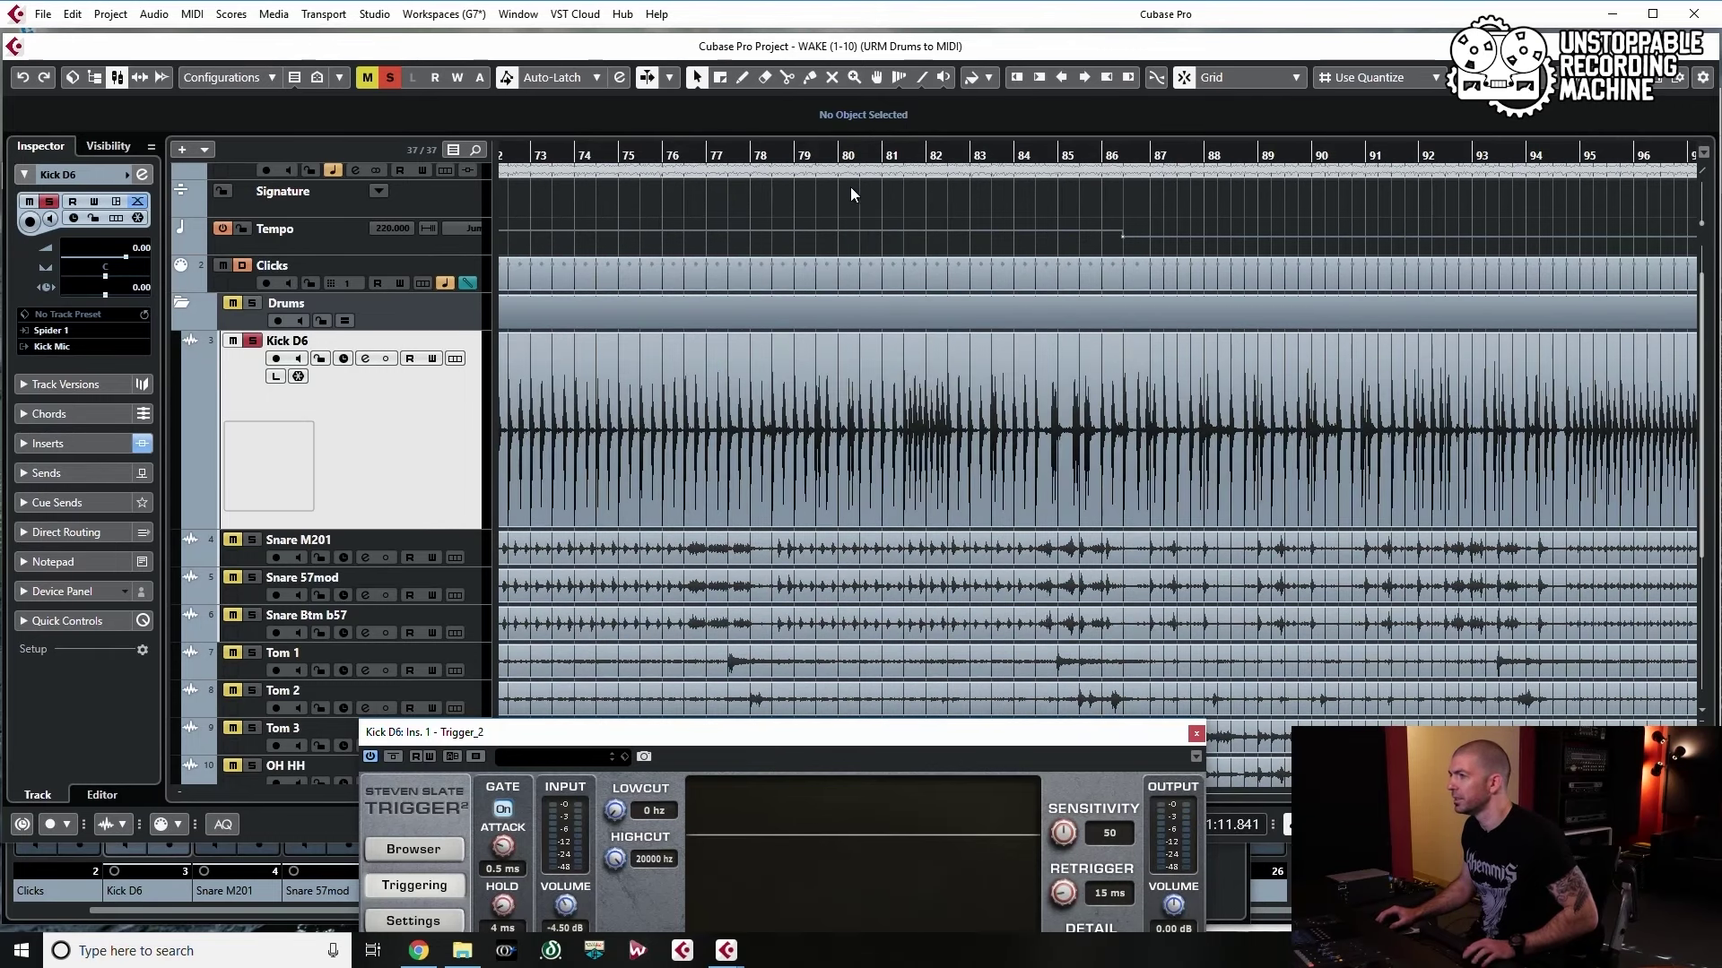
Play Kick D6 through Trigger 2 from about bar 80 and lower Detail to 32
{"action": "left_click", "coordinate": [870, 151]}
{"action": "key", "text": "space"}
{"action": "left_click_drag", "start_coordinate": [949, 732], "coordinate": [925, 206]}
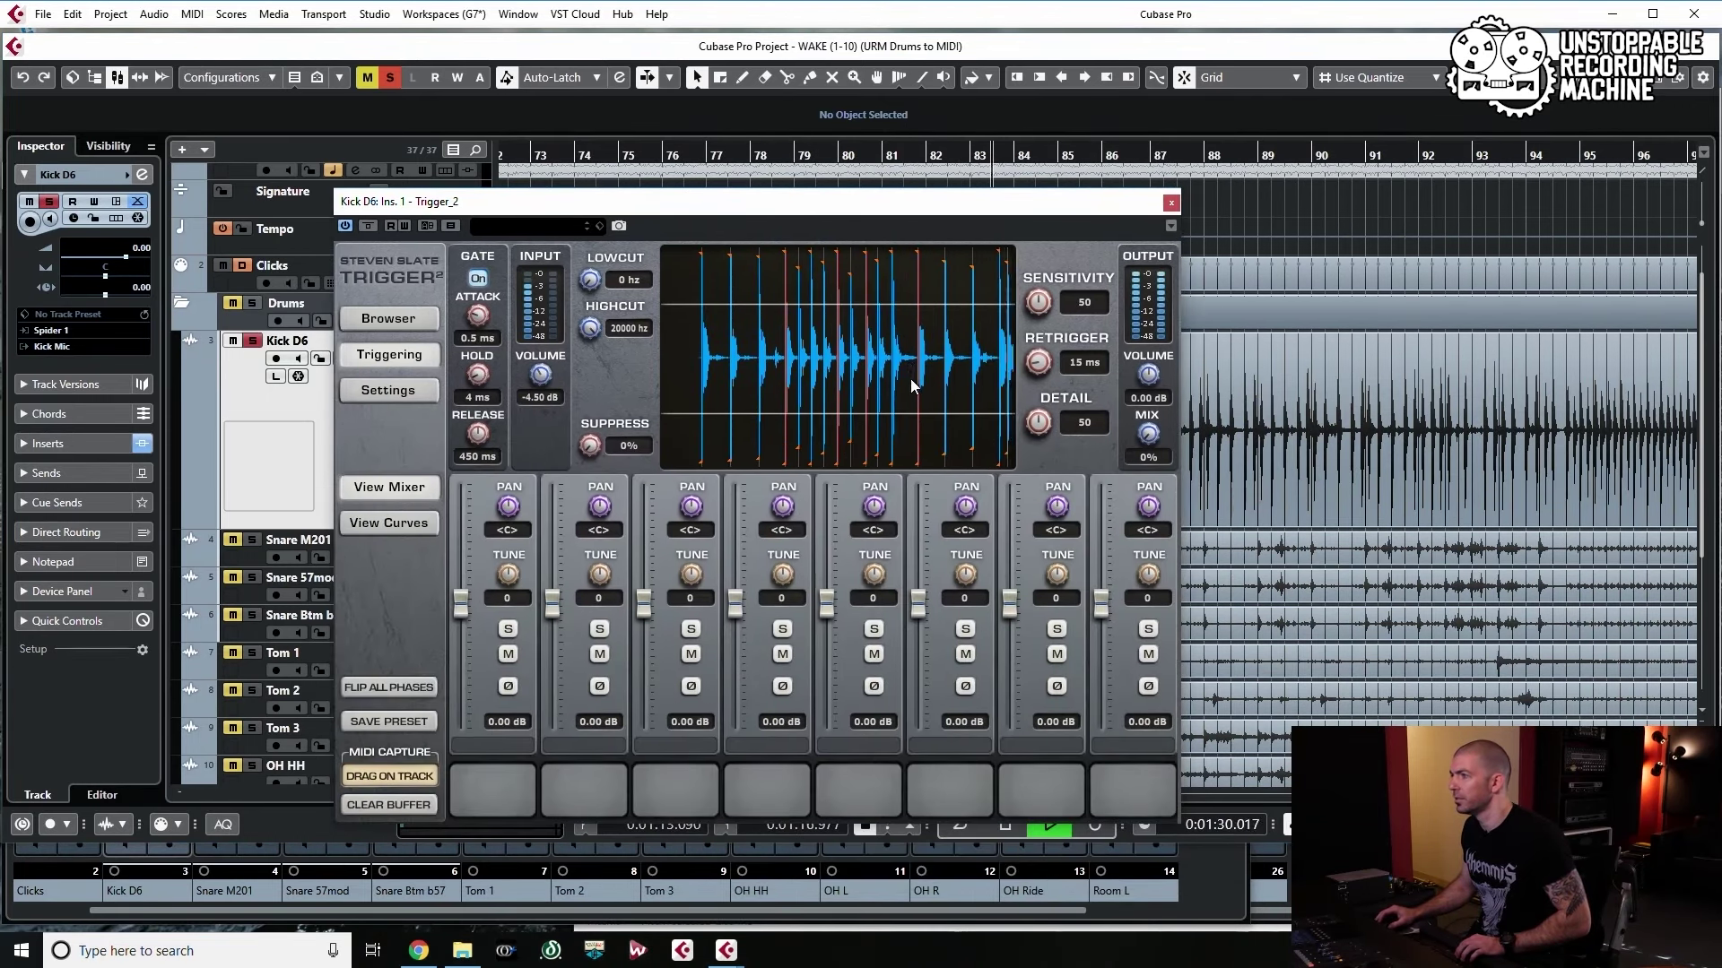
{"action": "left_click_drag", "start_coordinate": [1048, 423], "coordinate": [1046, 463]}
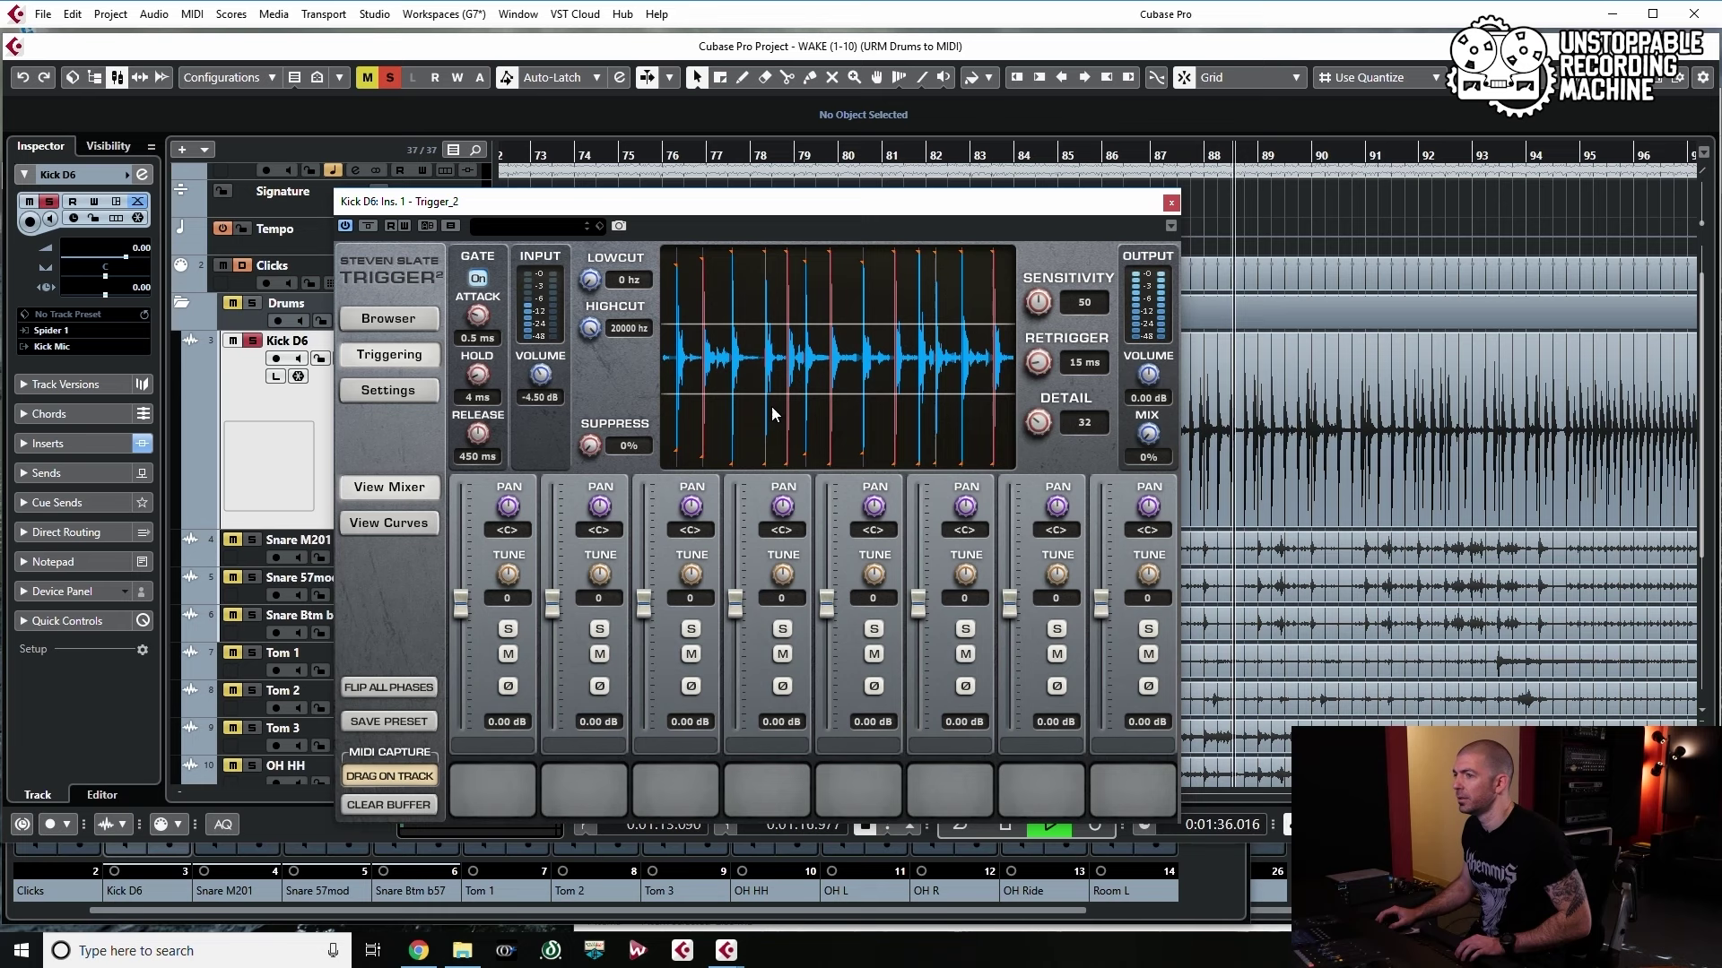
{"action": "key", "text": "space"}
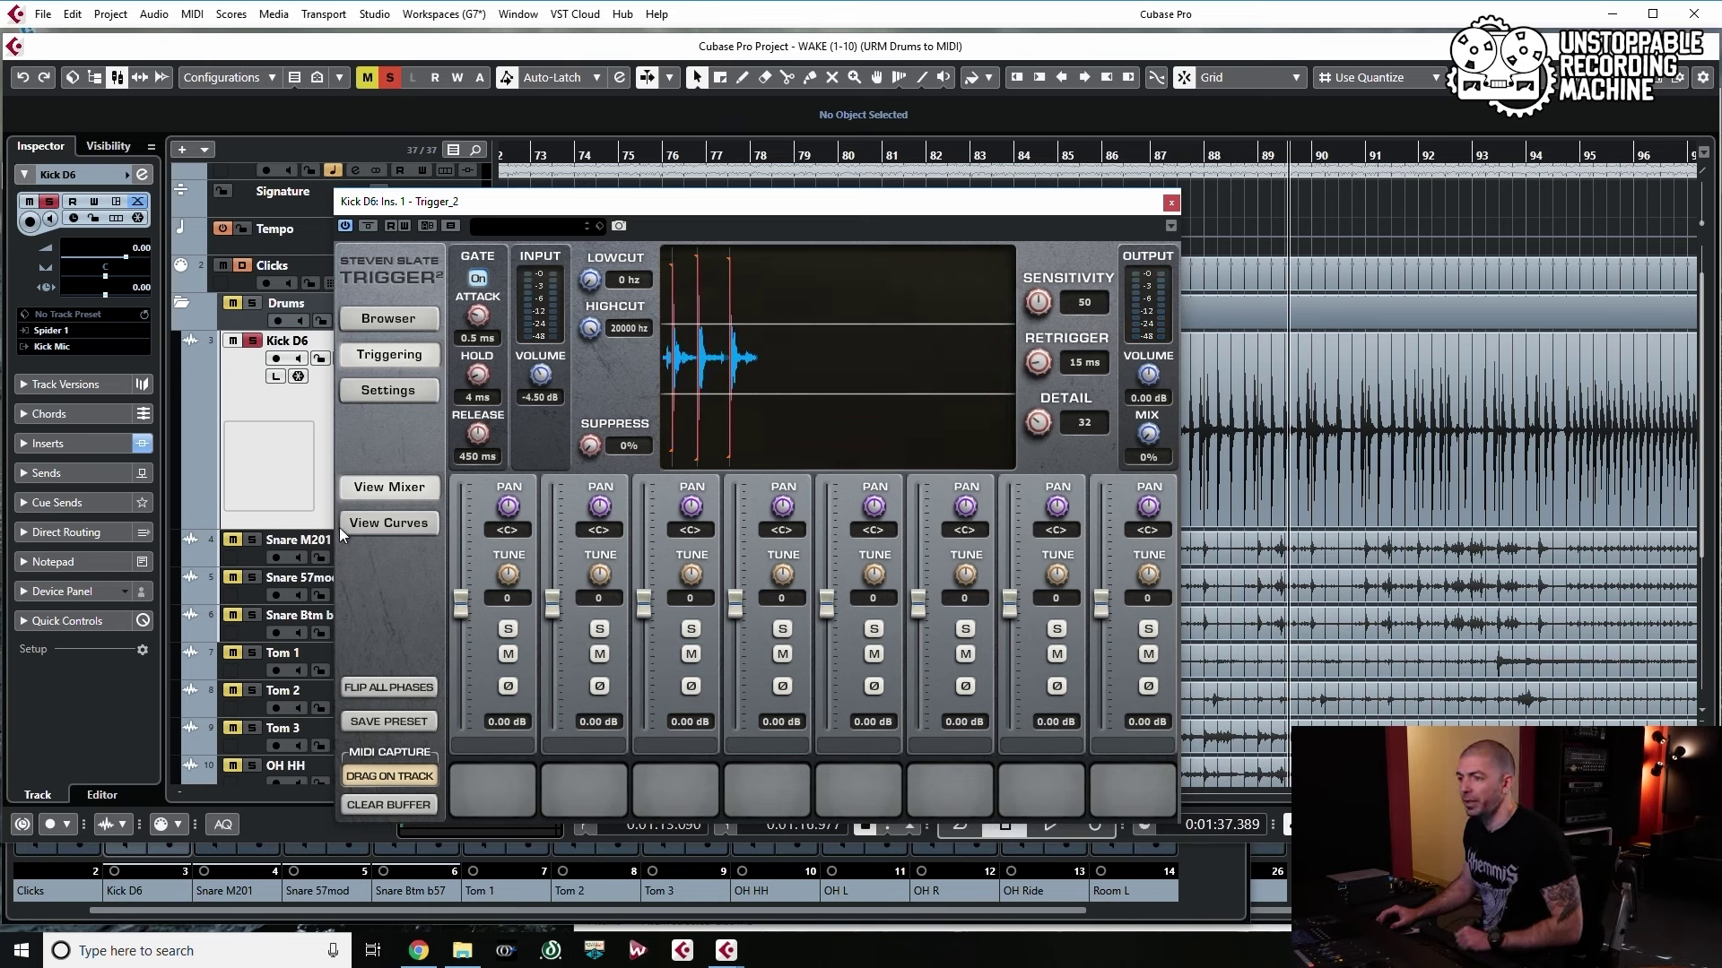
Check the MIDI Out channel and note in Trigger 2's settings and close the plugin
{"action": "left_click", "coordinate": [396, 391]}
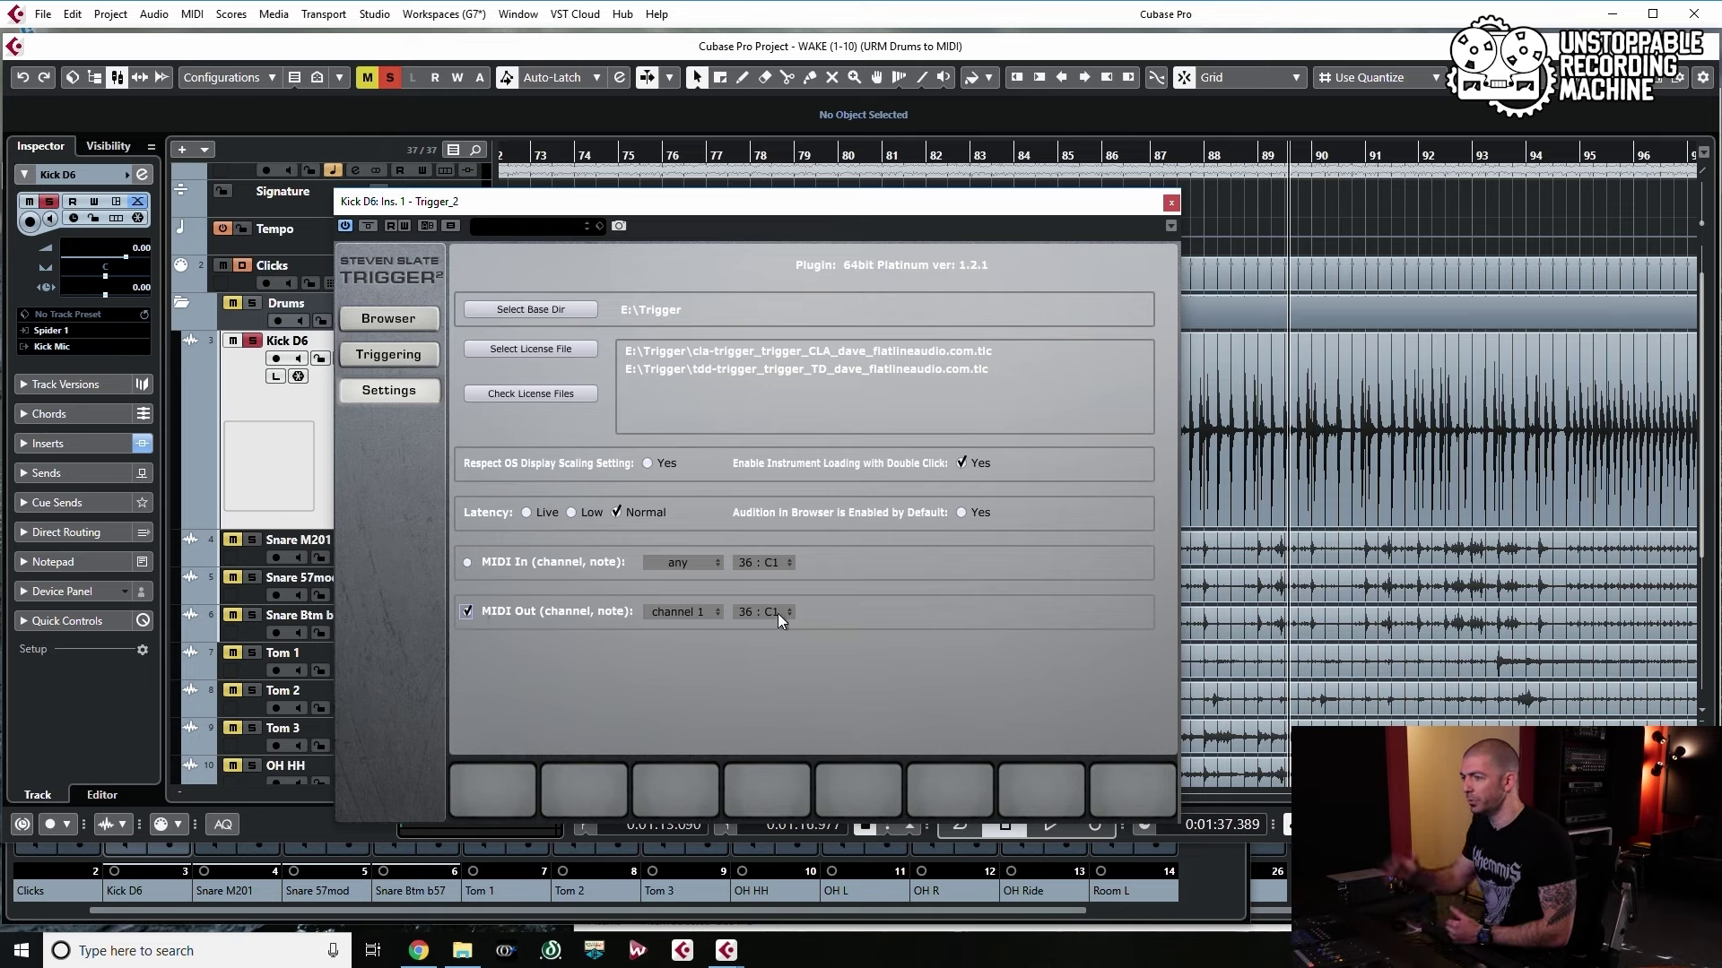
{"action": "left_click", "coordinate": [1170, 204]}
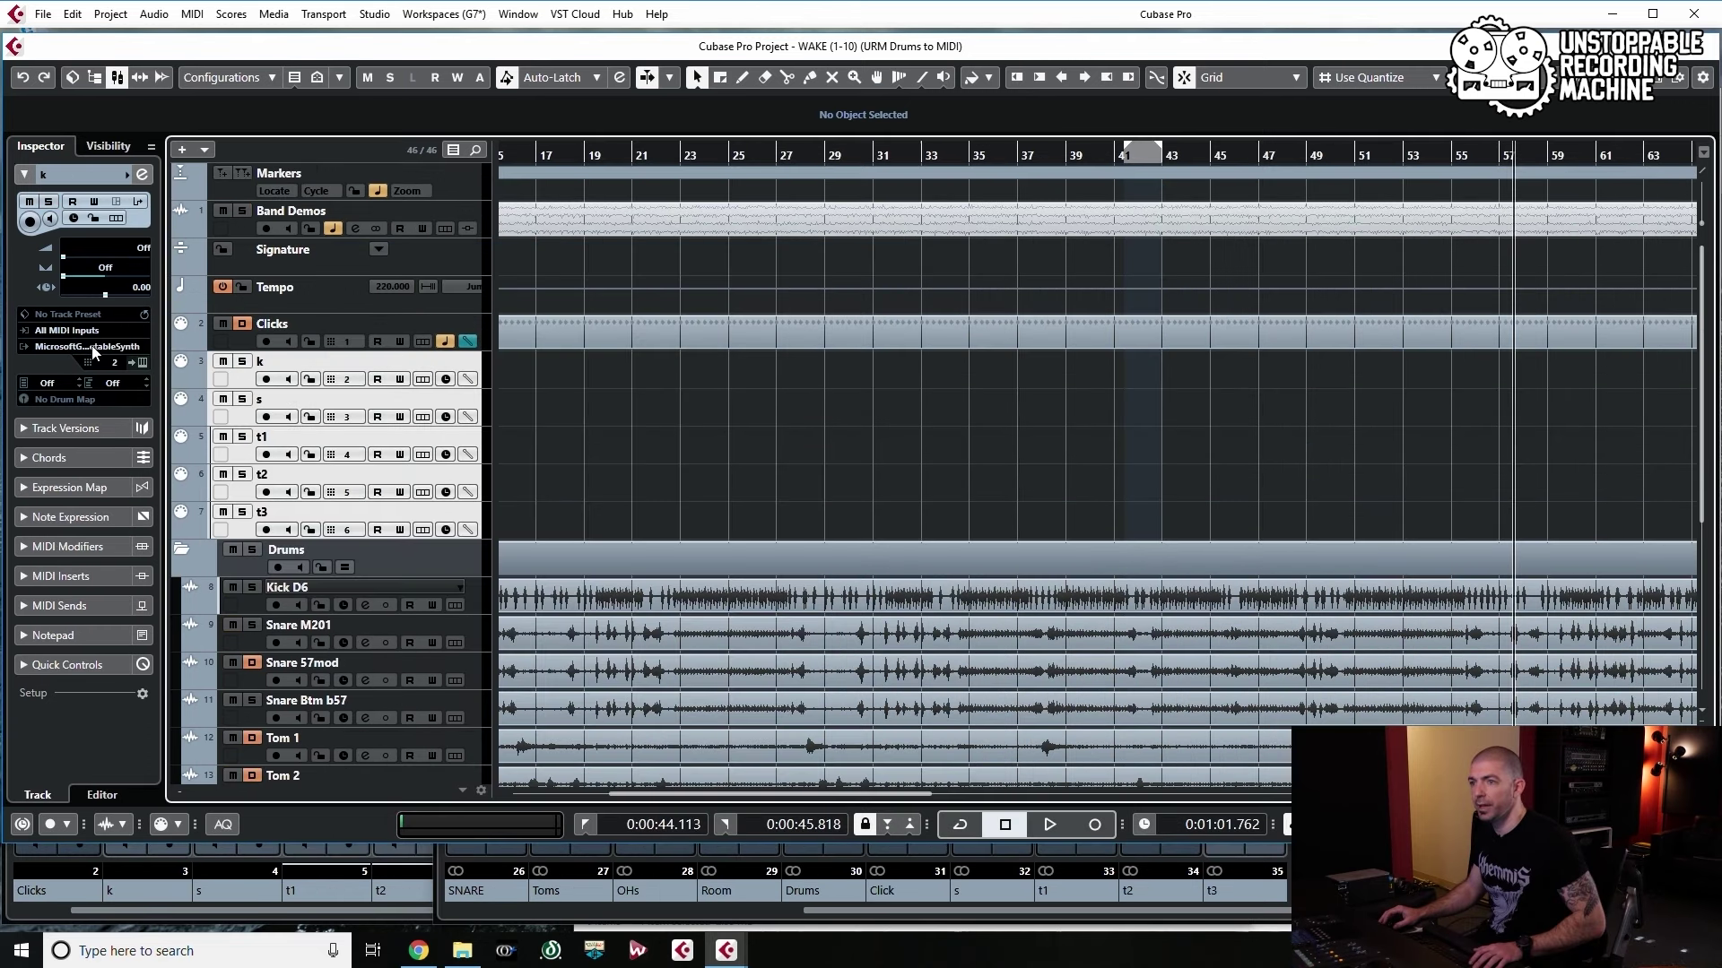
Set the output of the k, s, t1, t2 and t3 MIDI tracks to Not Connected and check the tracks individually
{"action": "left_click", "coordinate": [87, 346]}
{"action": "left_click", "coordinate": [100, 423]}
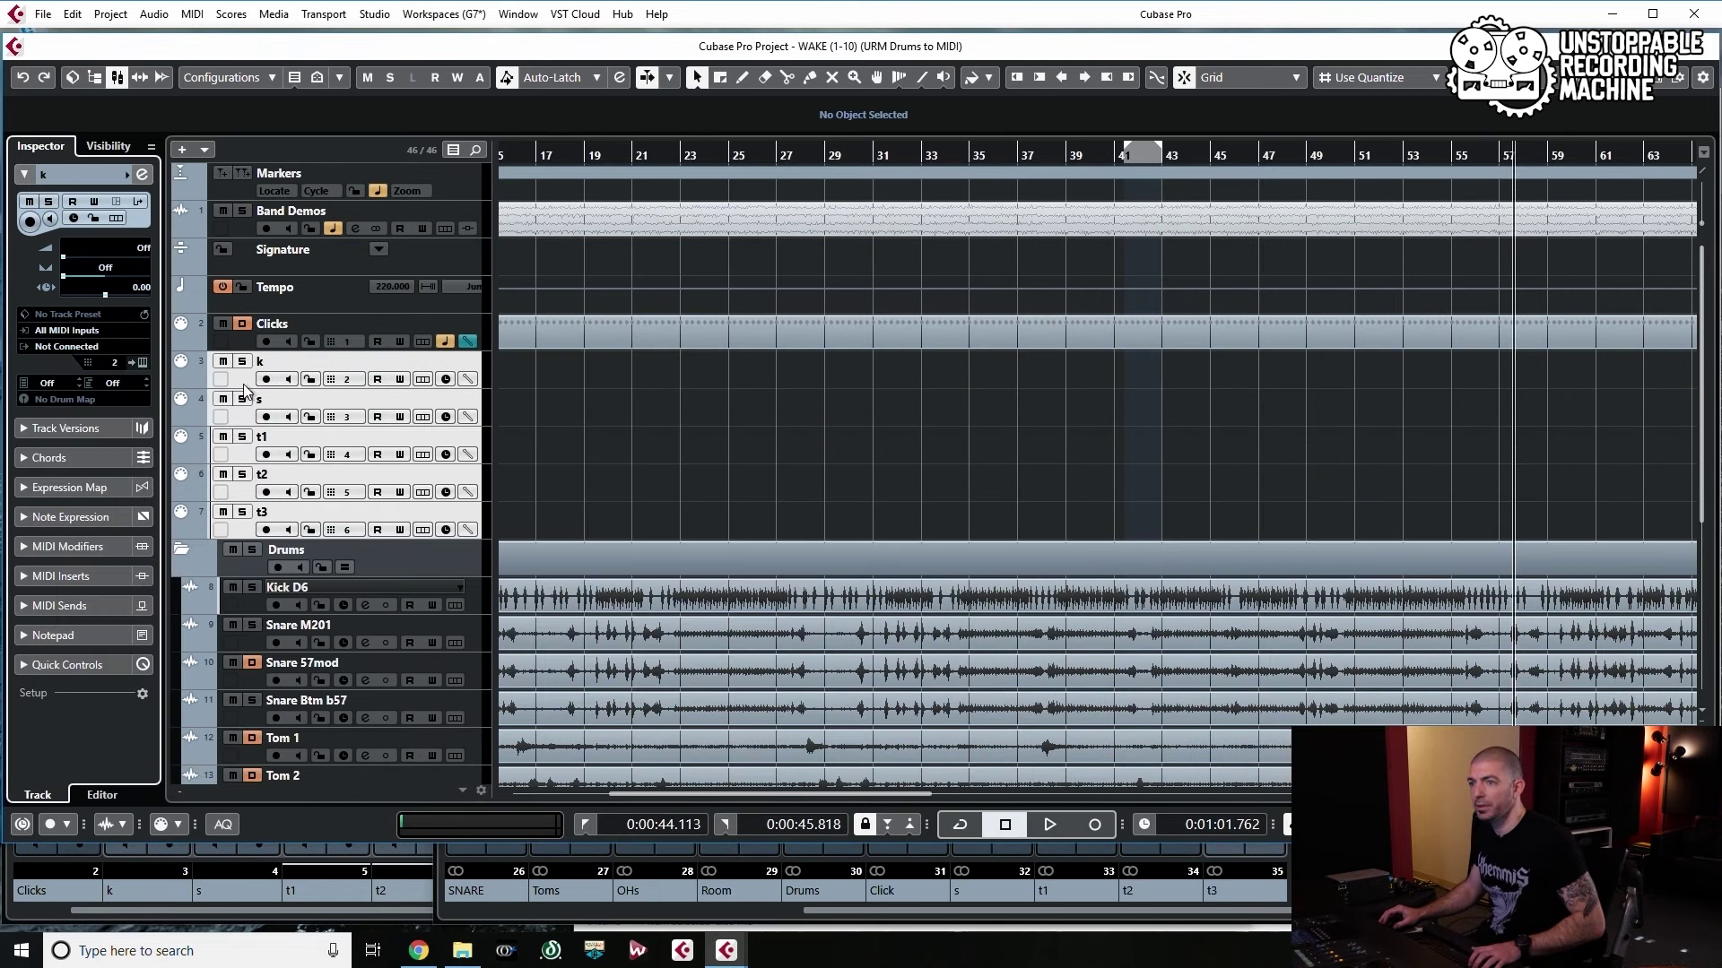
{"action": "left_click", "coordinate": [330, 400]}
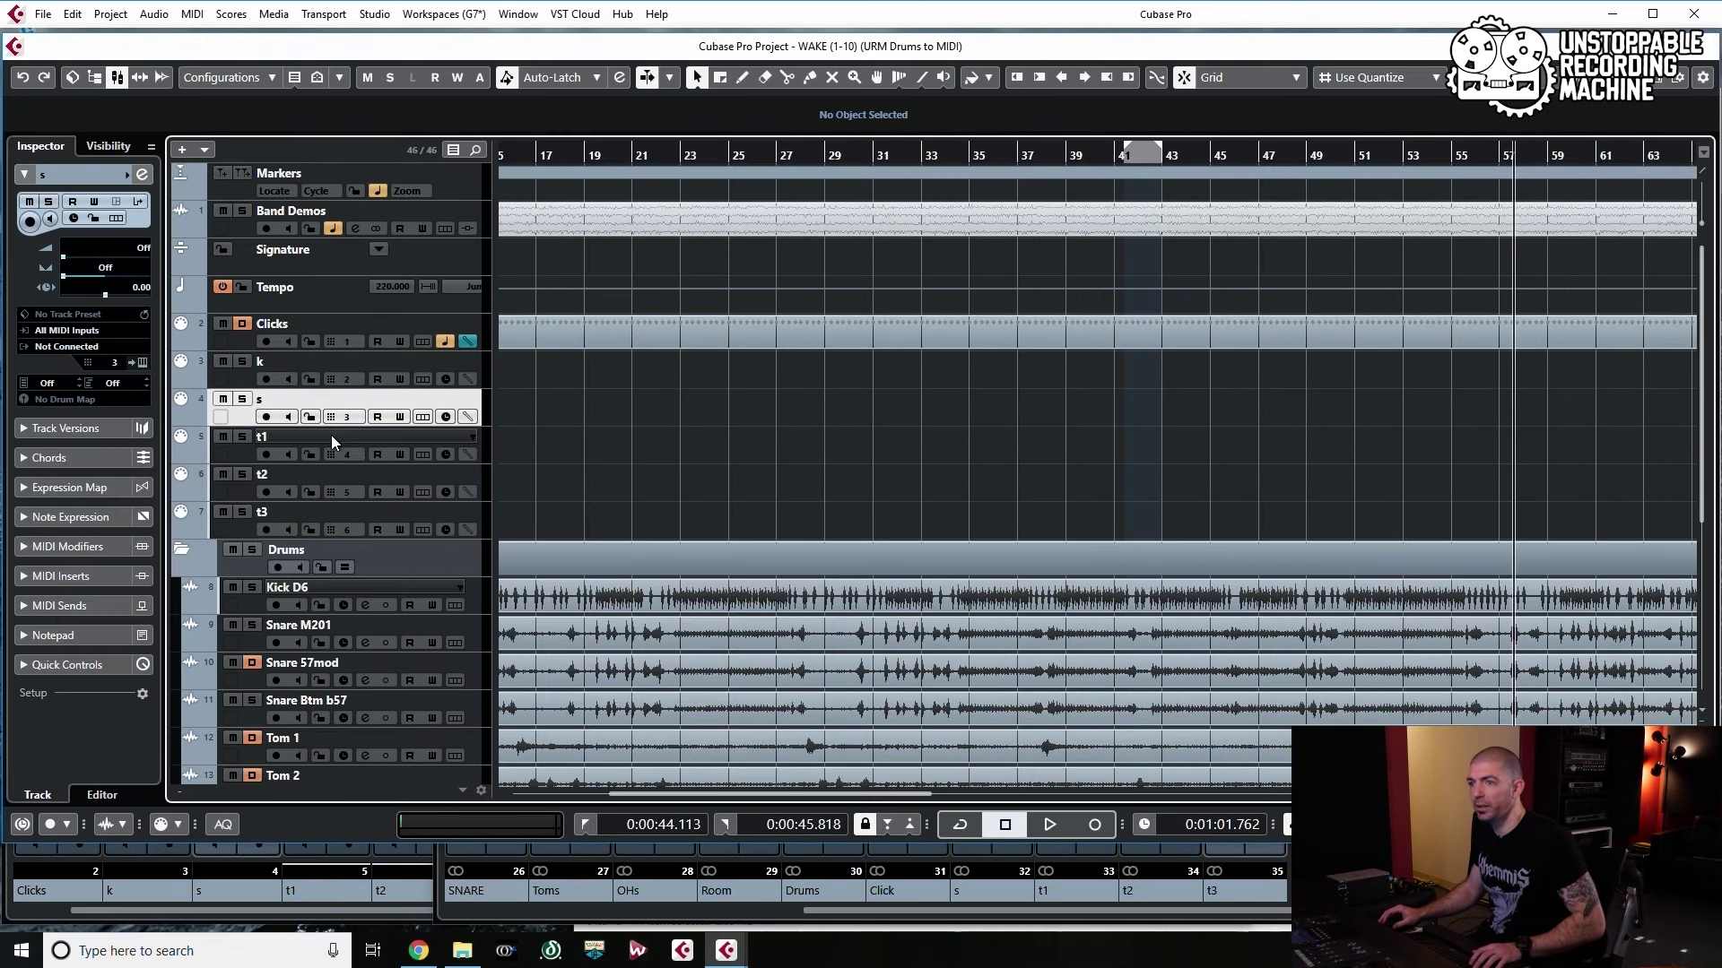
{"action": "left_click", "coordinate": [332, 439]}
{"action": "left_click", "coordinate": [334, 477]}
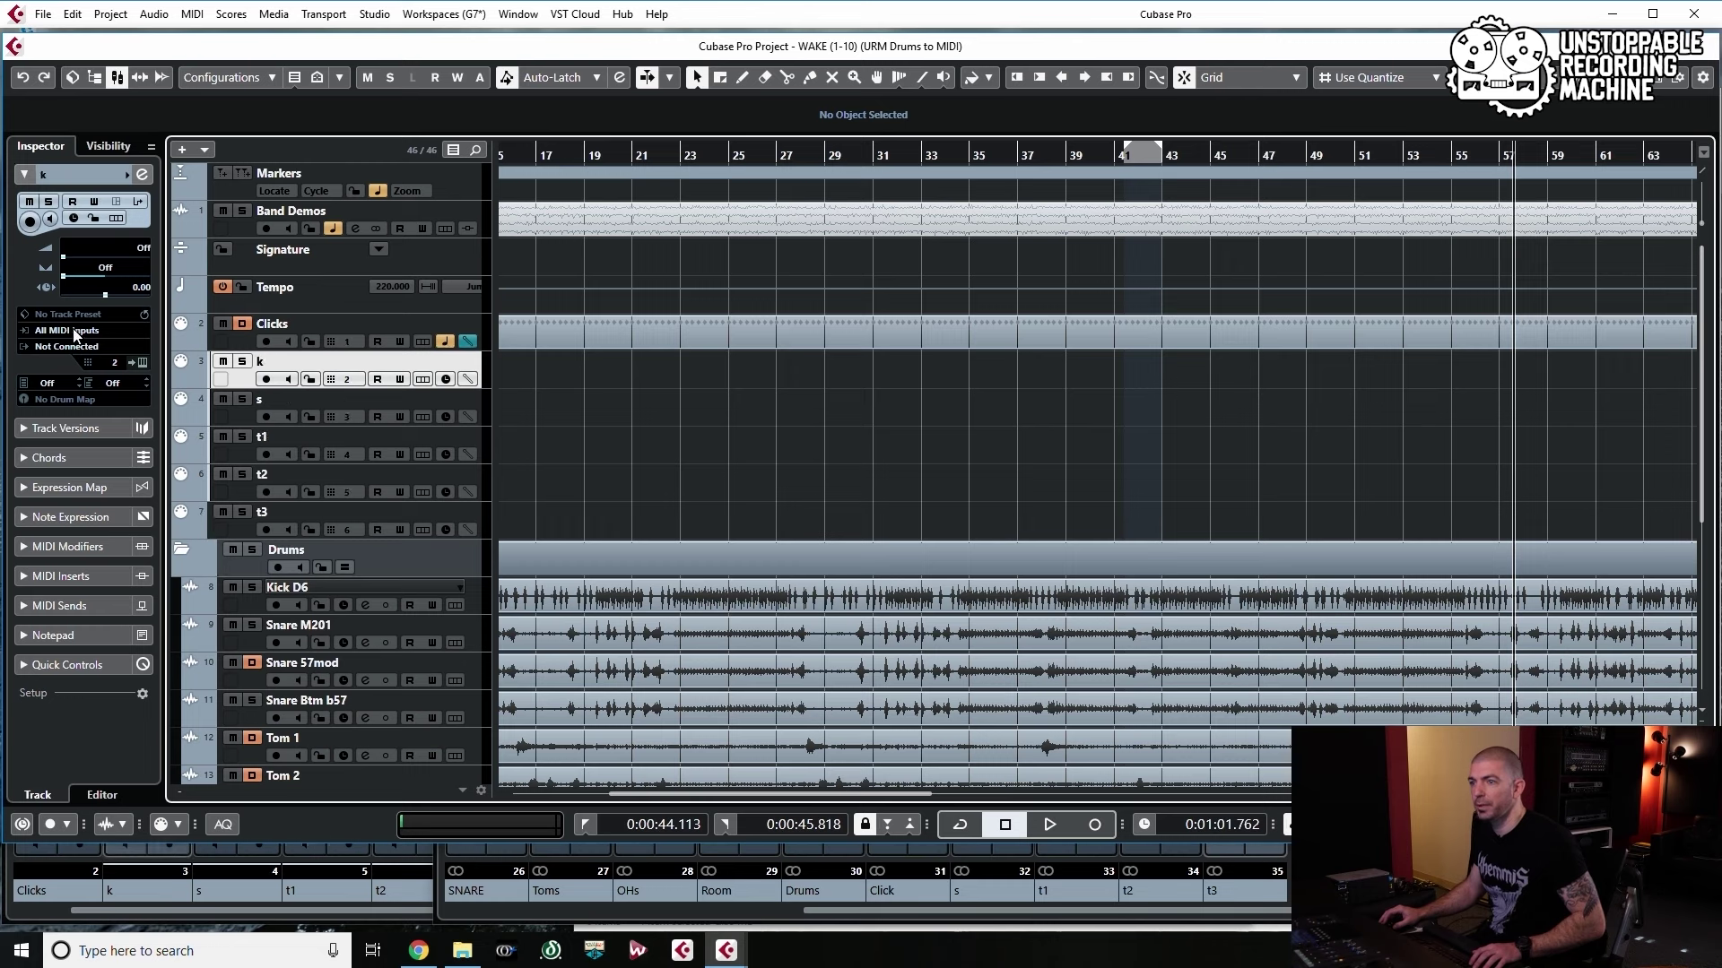
Route the k track's MIDI input from the Kick D6 Trigger_2 MIDI Out and select all five MIDI tracks
{"action": "left_click", "coordinate": [75, 332]}
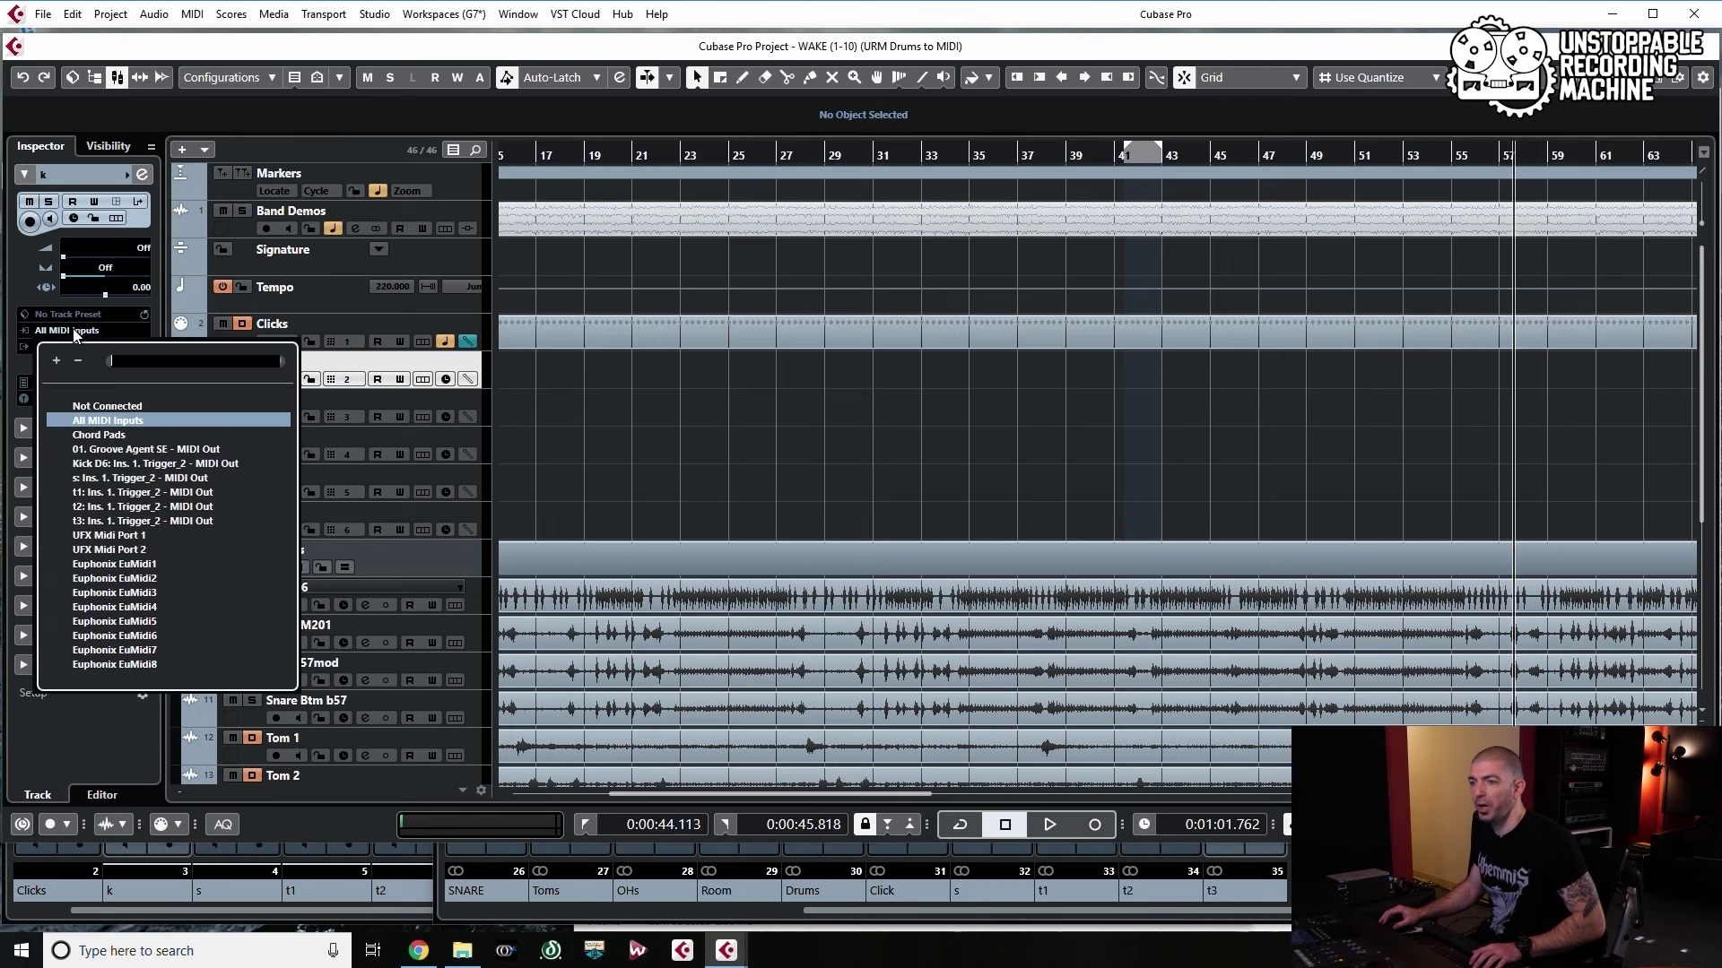
{"action": "left_click", "coordinate": [143, 464]}
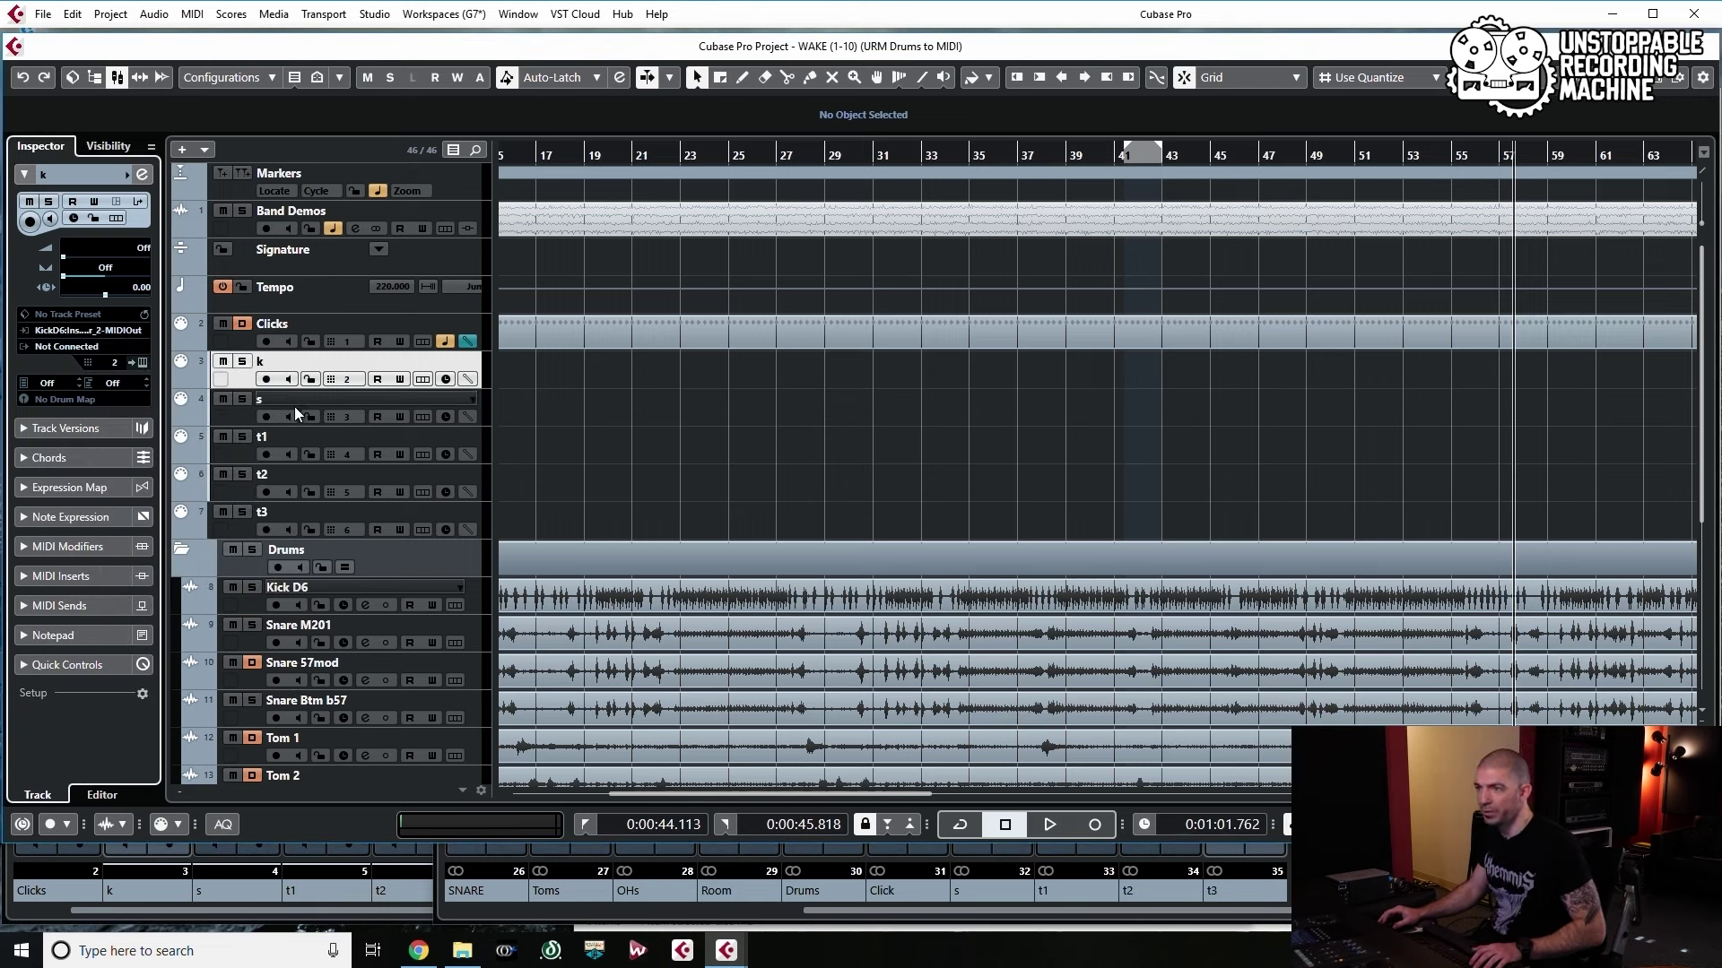
{"action": "left_click", "coordinate": [289, 514], "text": "shift"}
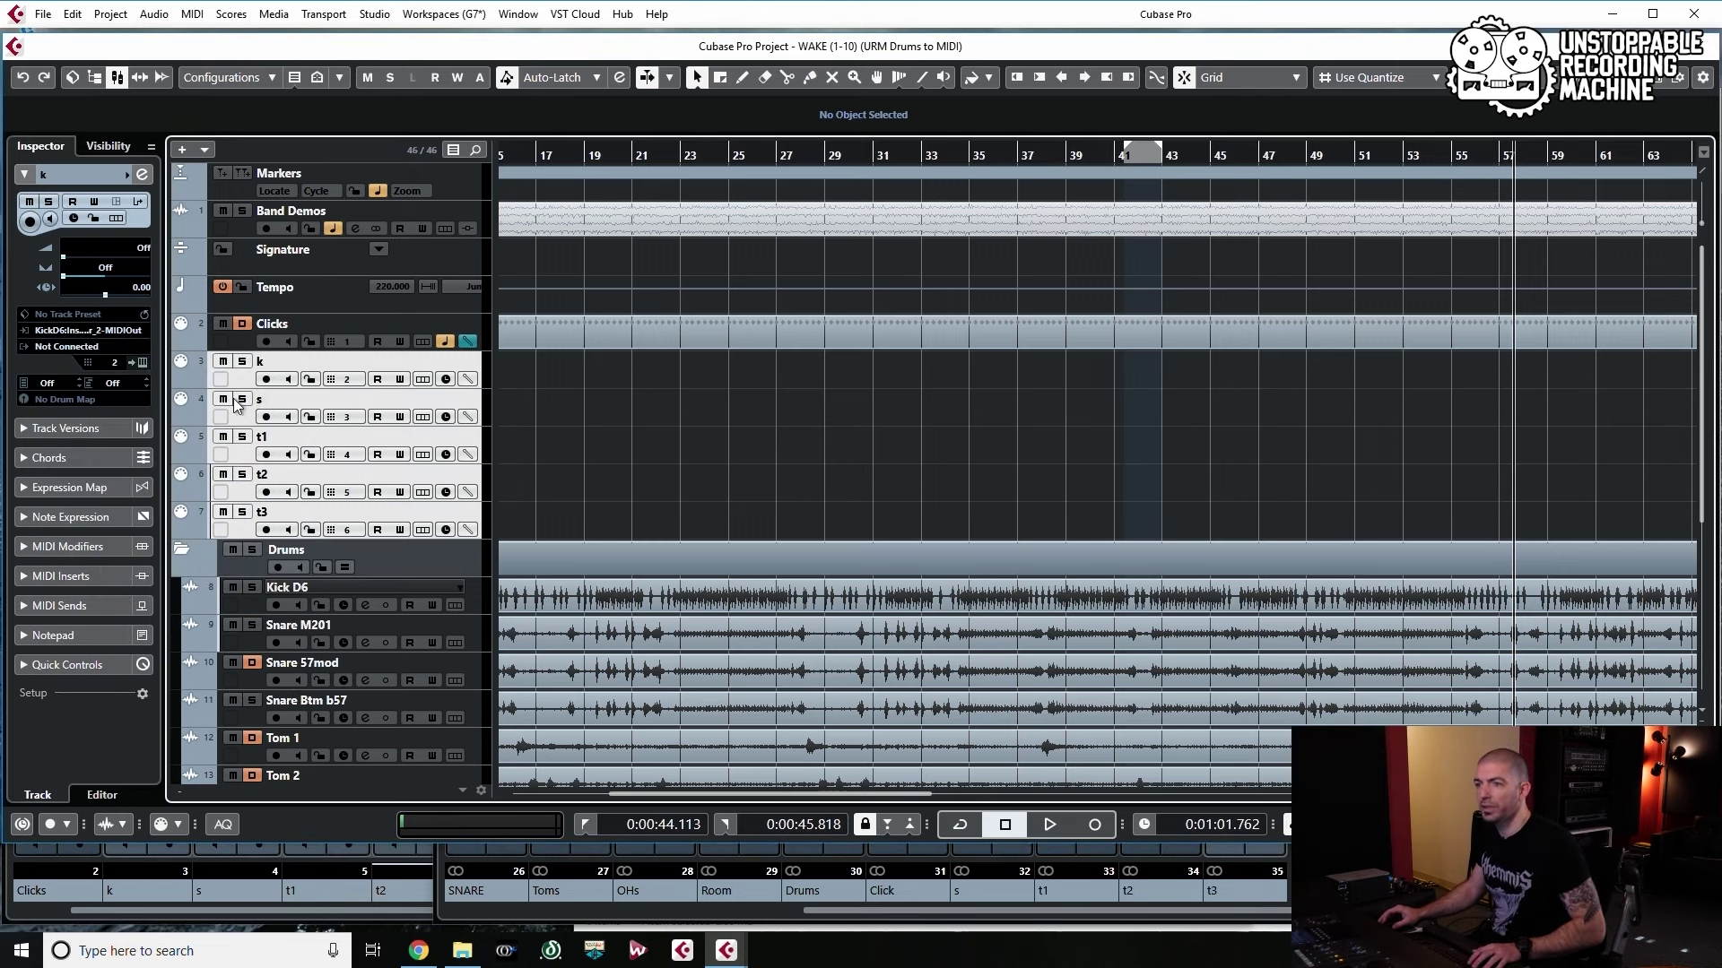
Assign the Click and Drums drum map to the k, s, t1, t2 and t3 MIDI tracks
{"action": "left_click", "coordinate": [324, 359]}
{"action": "left_click", "coordinate": [468, 378]}
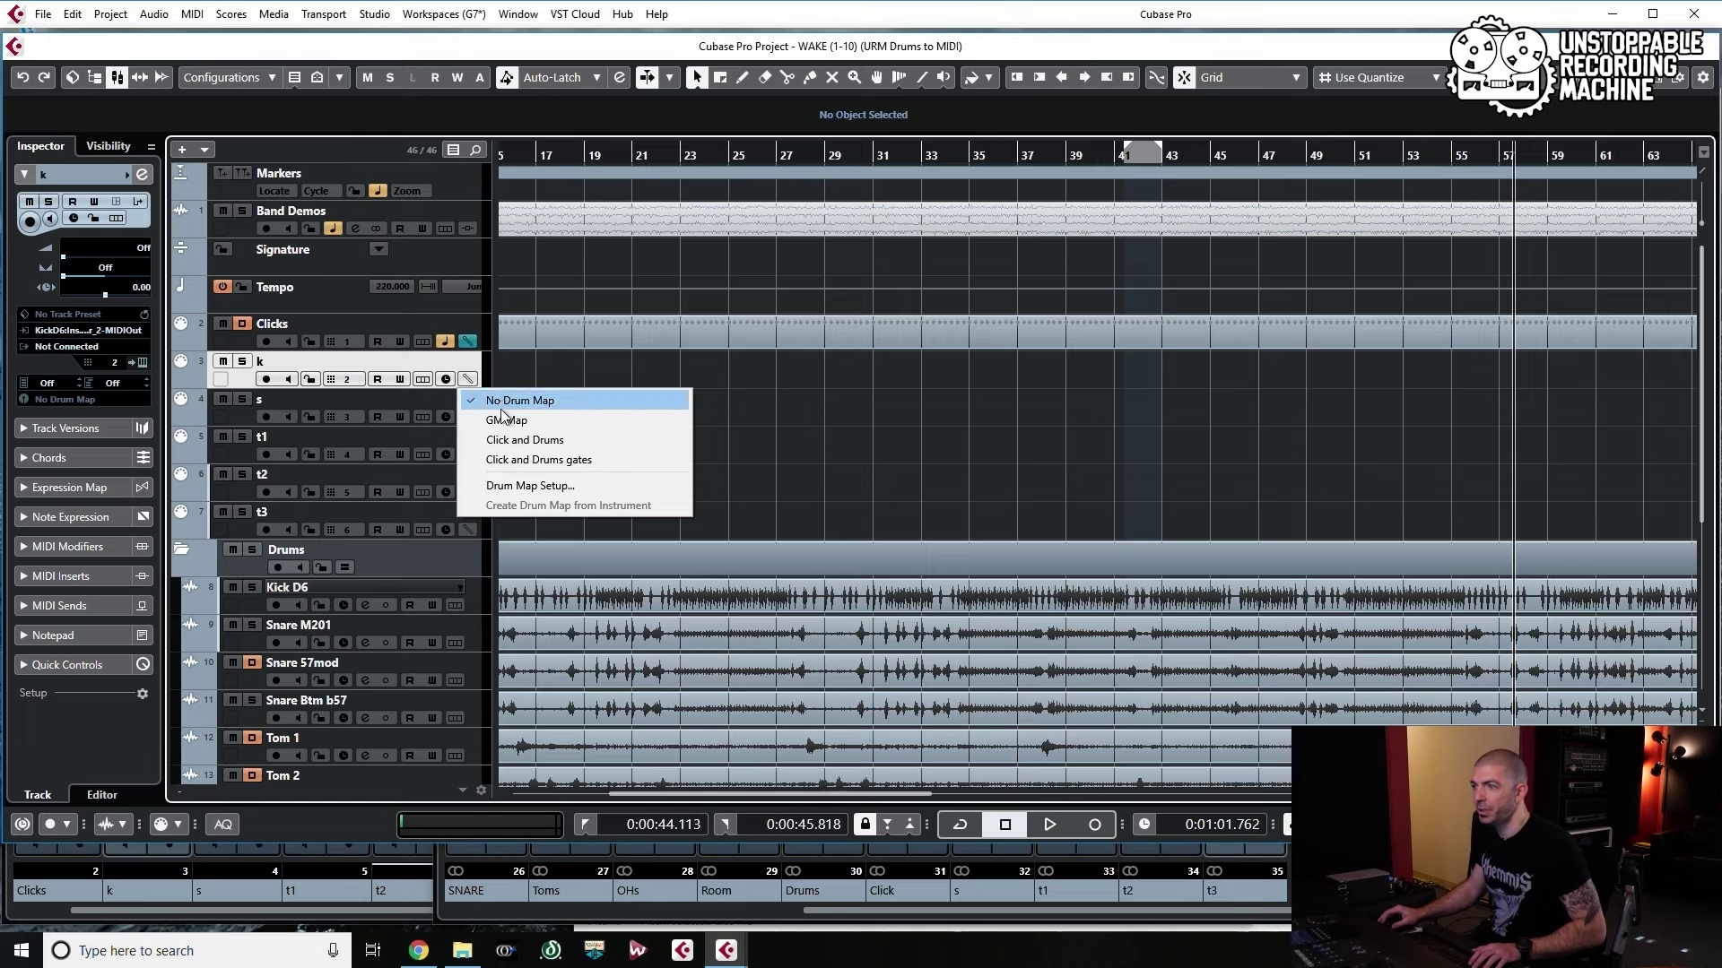
{"action": "left_click", "coordinate": [525, 440]}
{"action": "left_click", "coordinate": [467, 416]}
{"action": "left_click", "coordinate": [527, 479]}
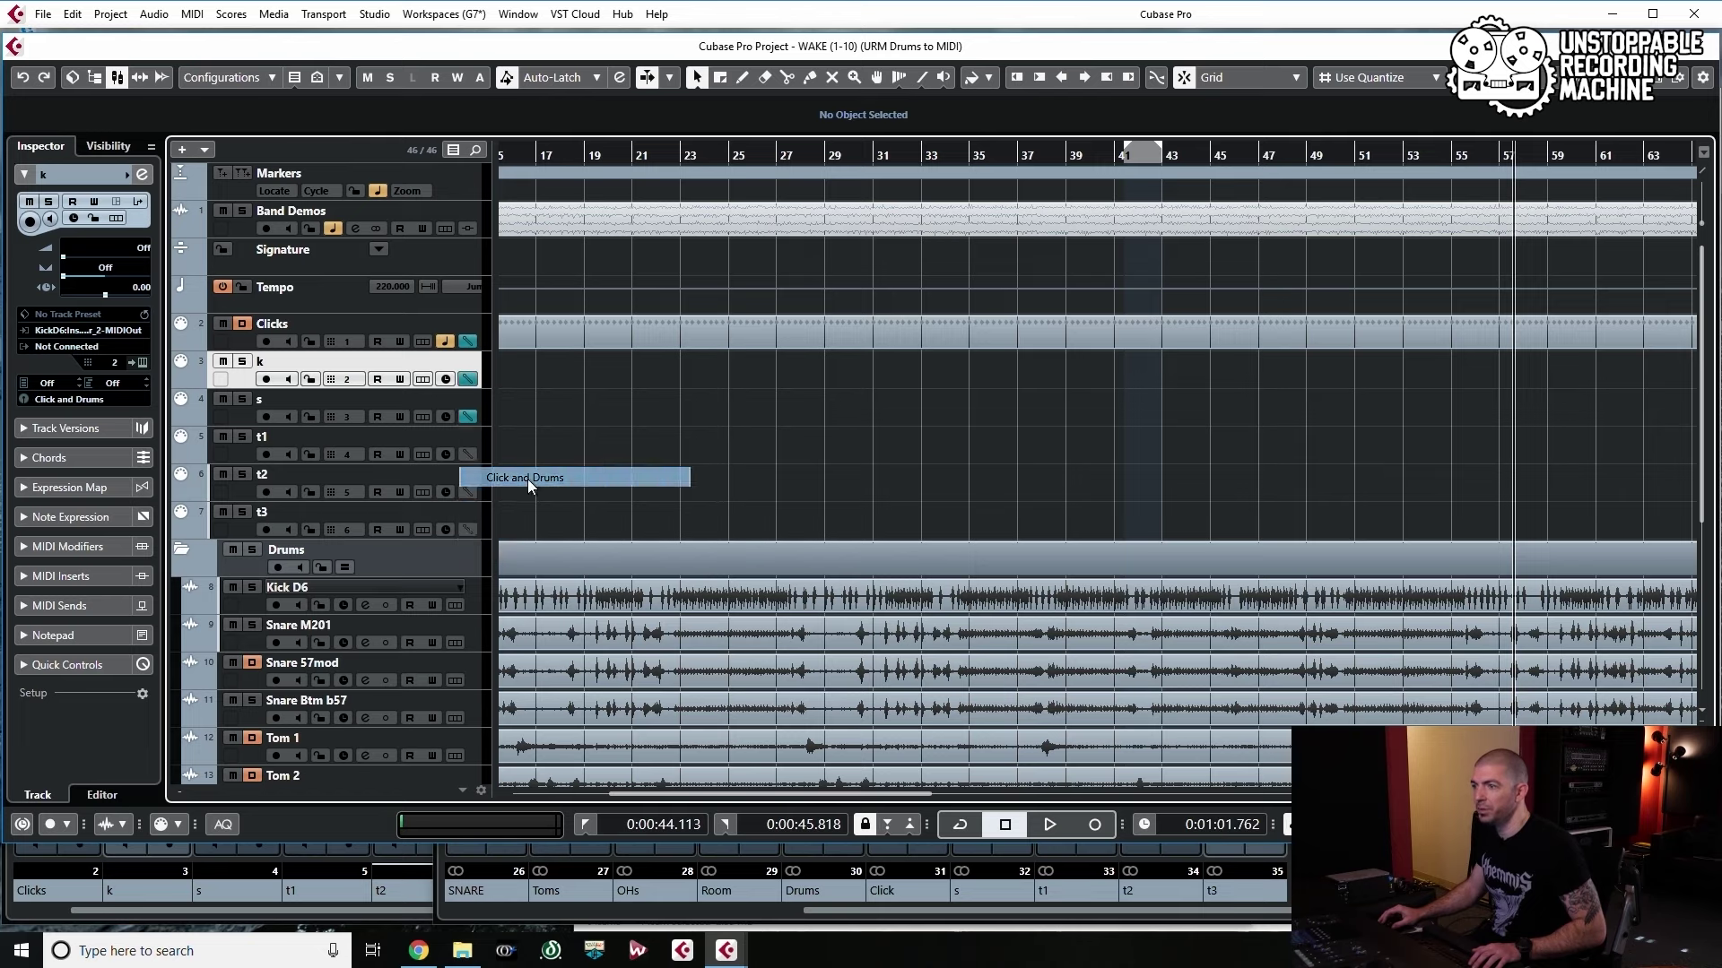
{"action": "left_click", "coordinate": [469, 454]}
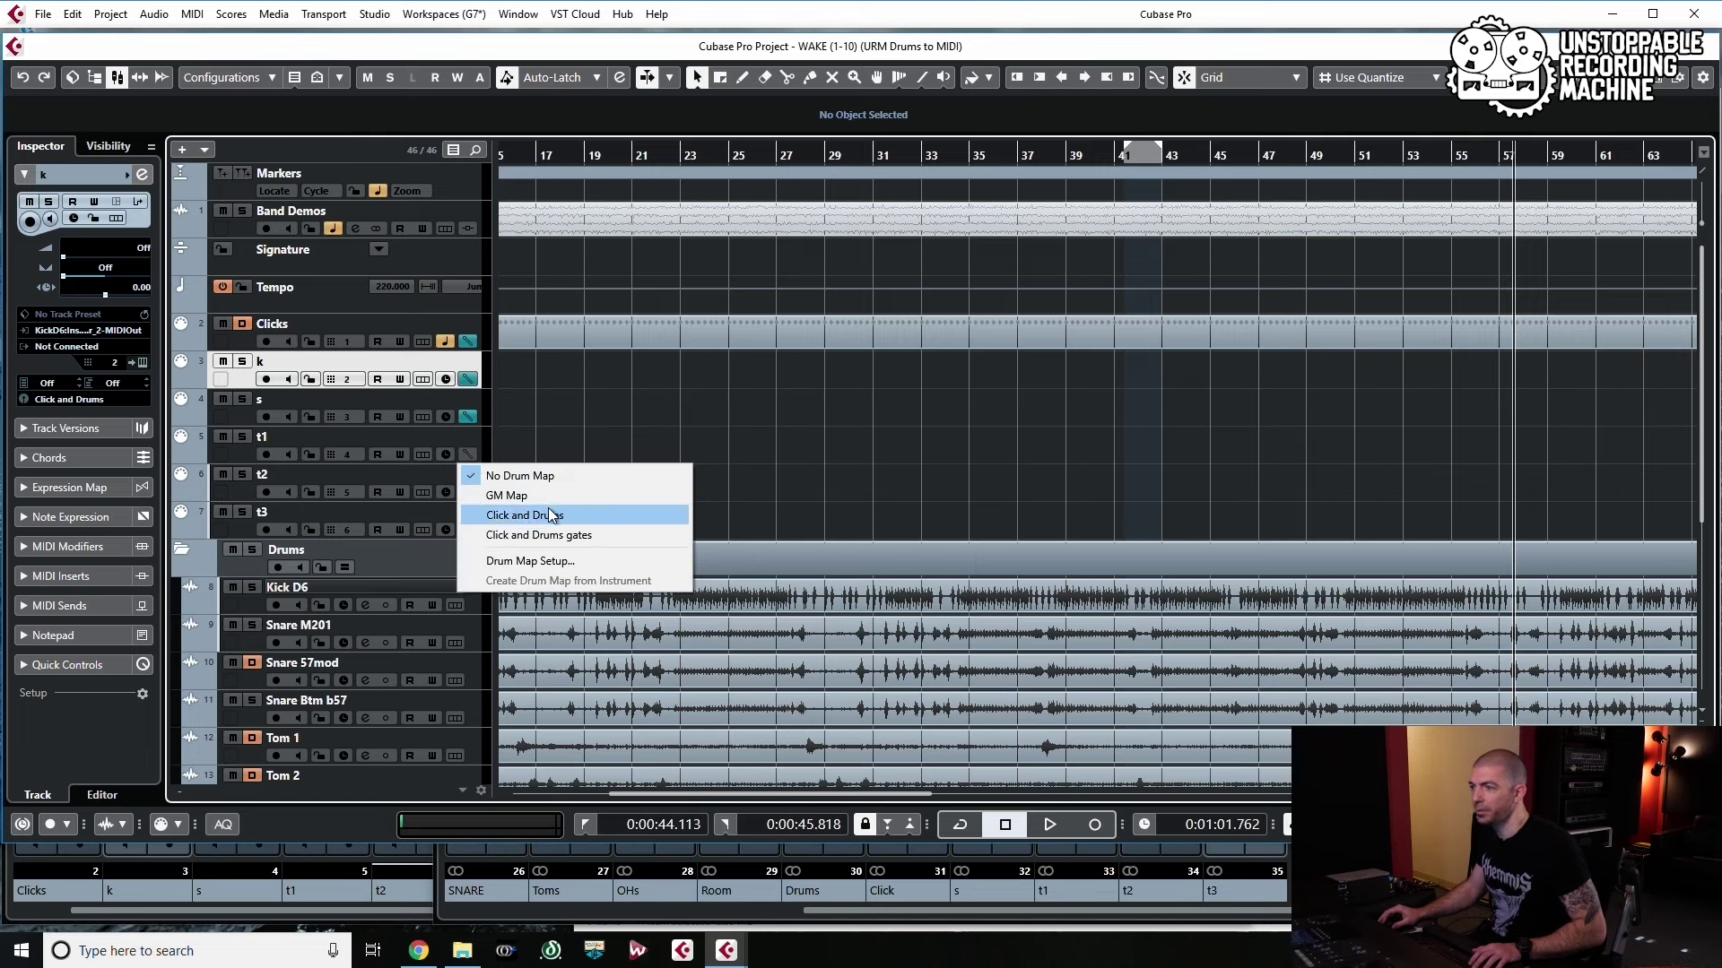
{"action": "left_click", "coordinate": [550, 515]}
{"action": "left_click", "coordinate": [467, 493]}
{"action": "left_click", "coordinate": [565, 551]}
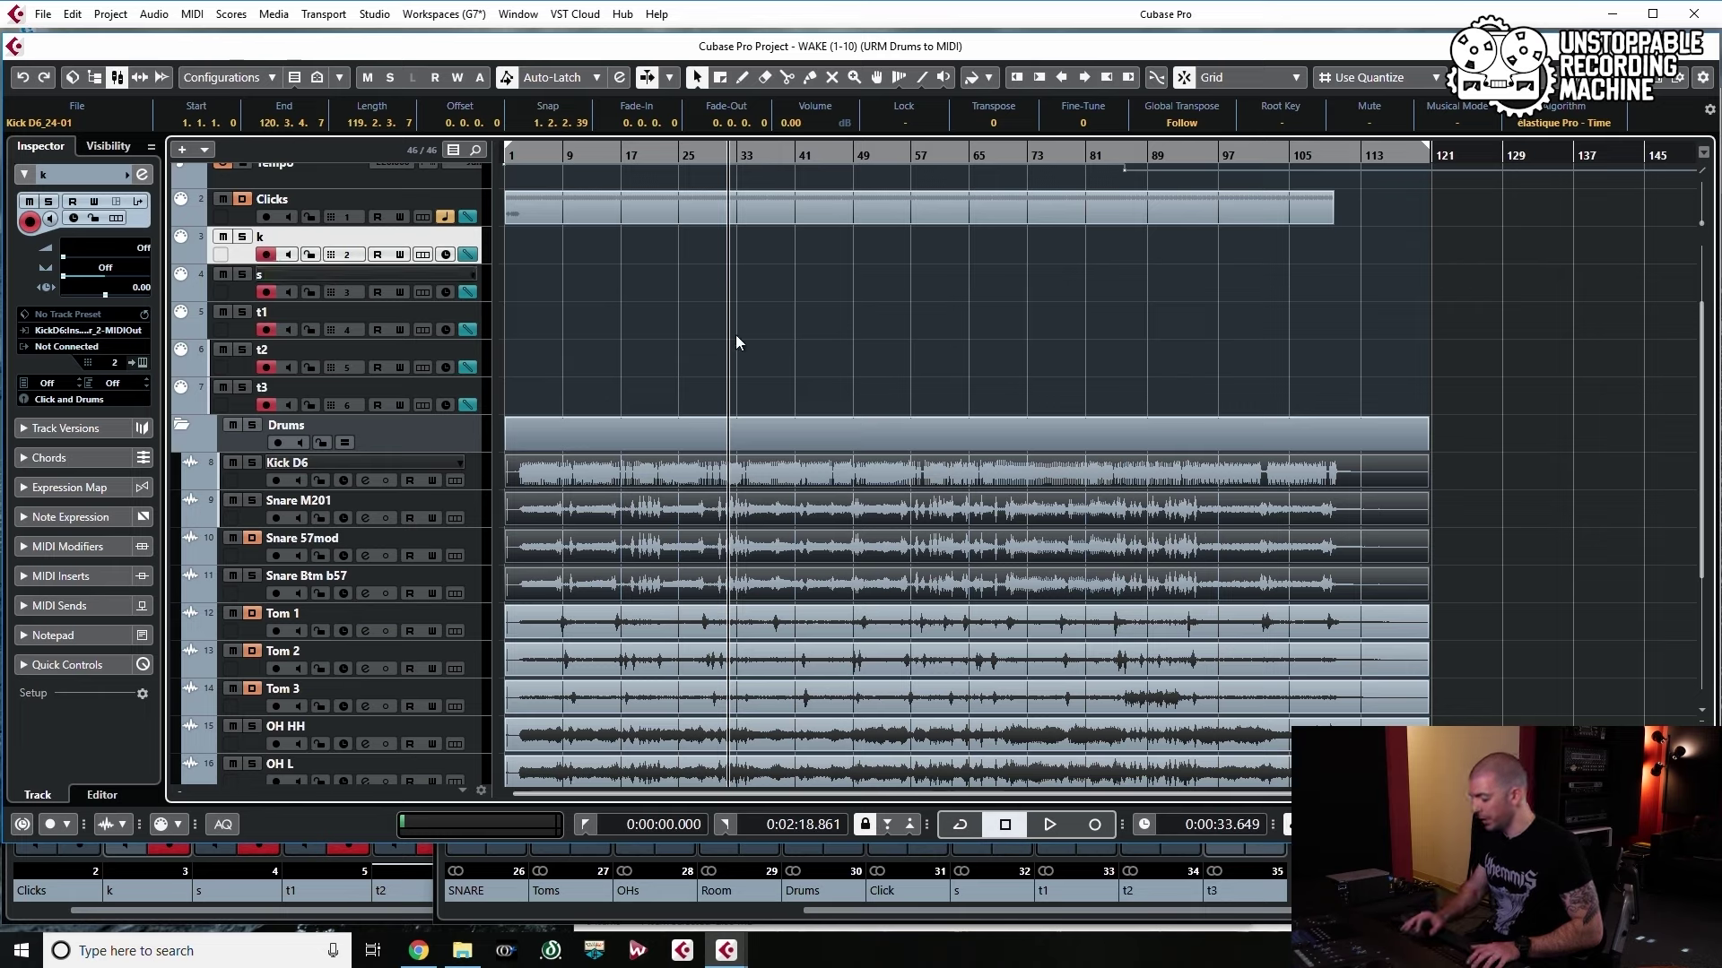
Record the triggered MIDI from the project start onto the armed k, s, t1, t2 and t3 tracks and inspect the recorded parts
{"action": "key", "text": "Home"}
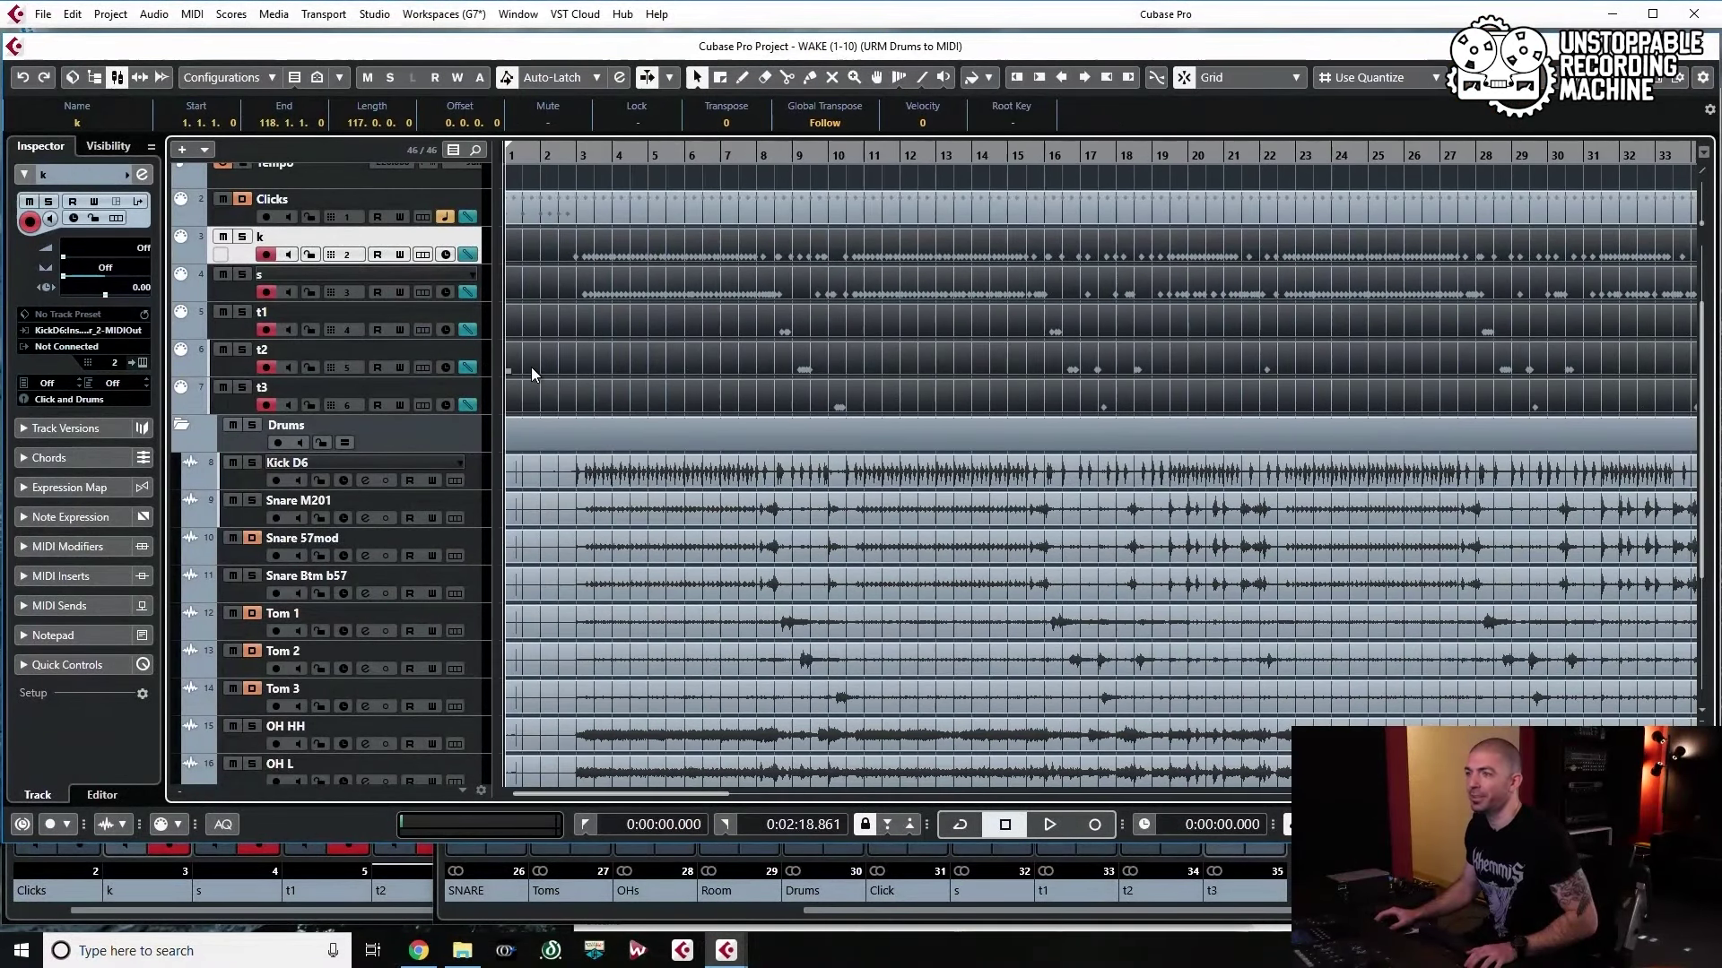
{"action": "left_click", "coordinate": [556, 158]}
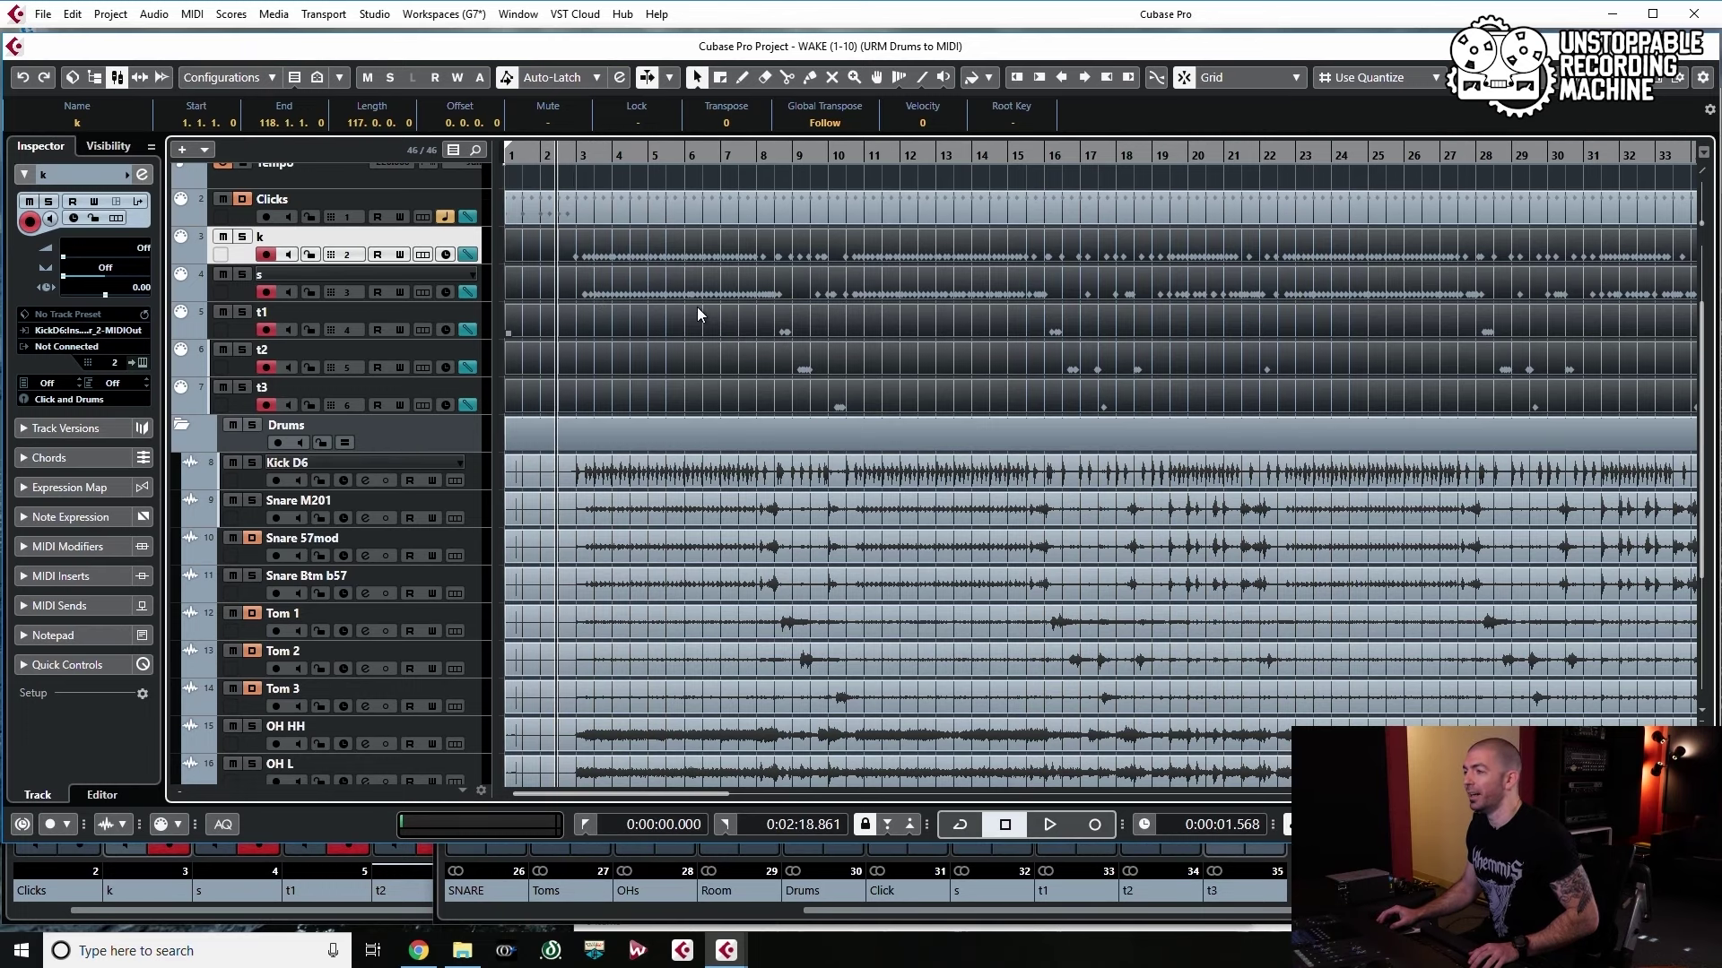
{"action": "key", "text": "g"}
{"action": "key", "text": "g"}
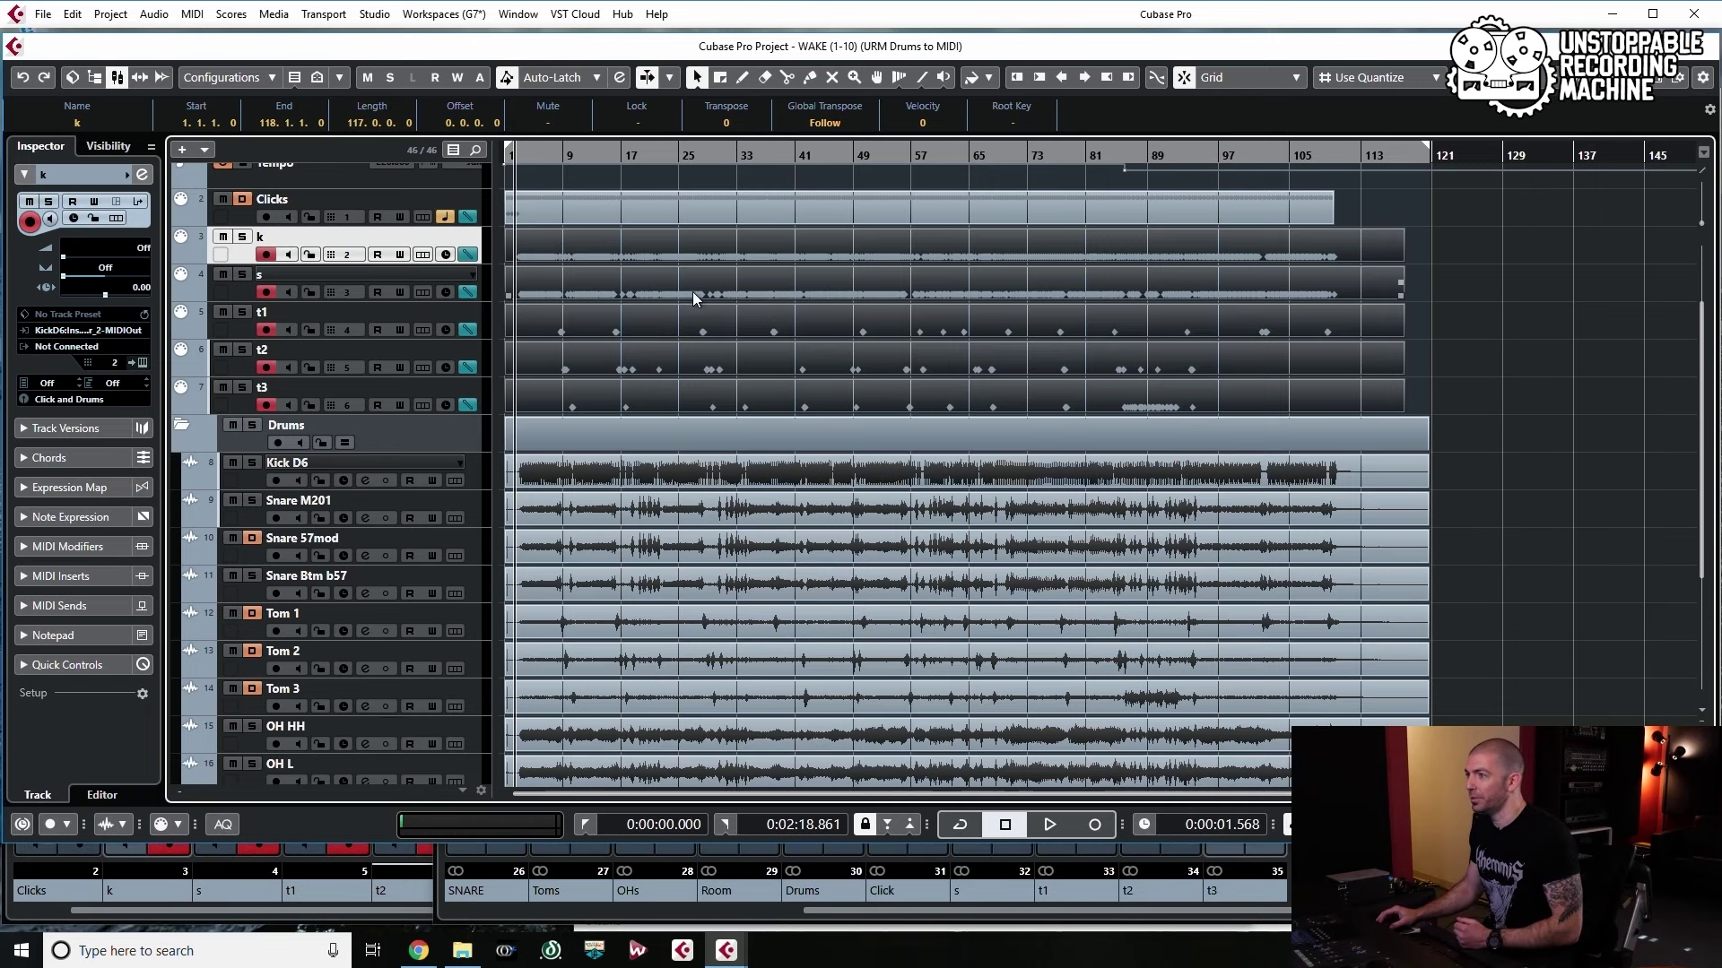
{"action": "left_click", "coordinate": [1530, 282]}
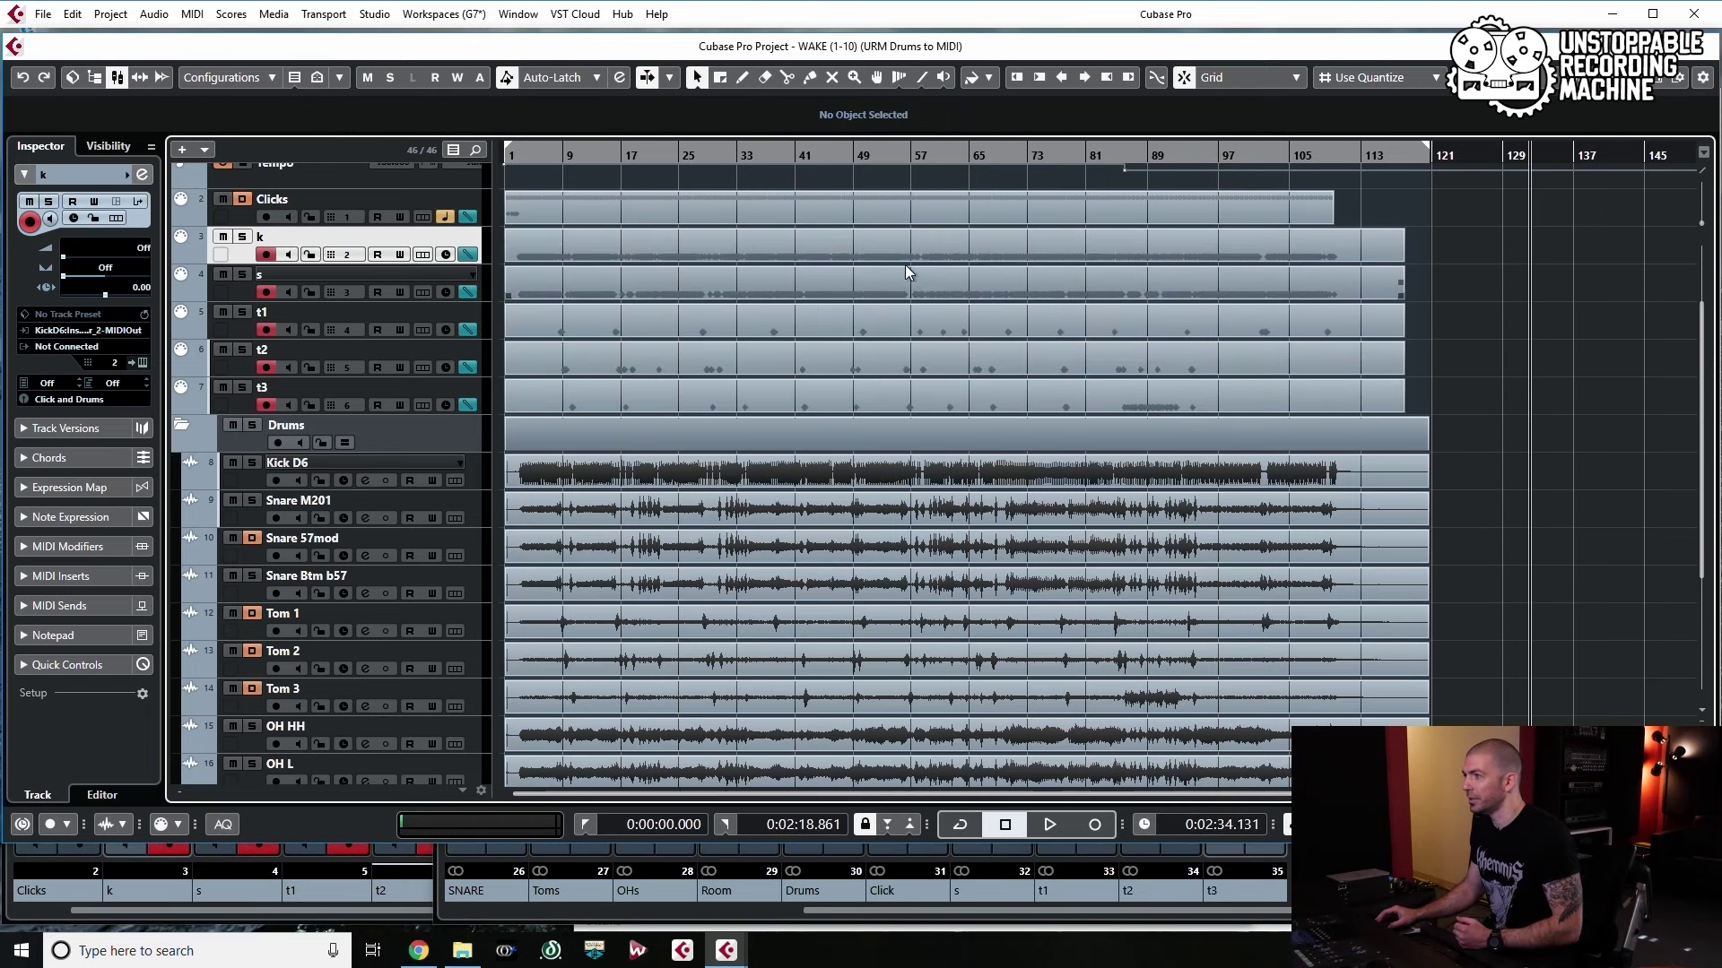
Open the k part in the drum editor, examine its kick notes and velocities around bar 13, and close the editor
{"action": "double_click", "coordinate": [904, 256]}
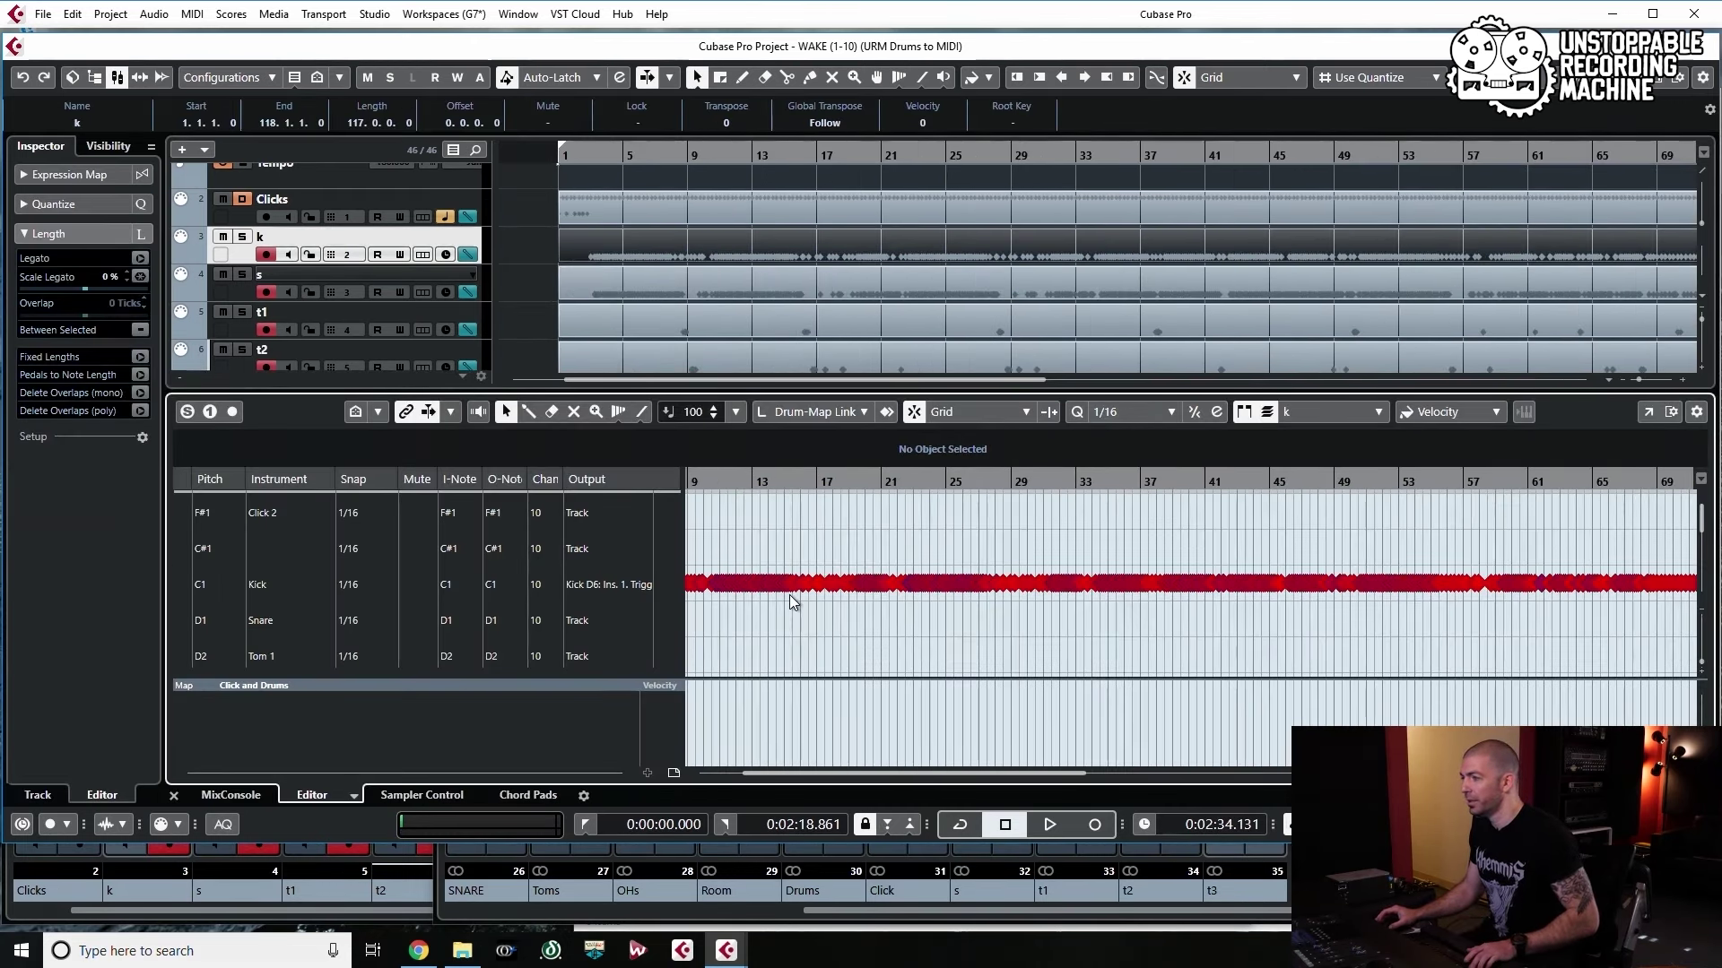
{"action": "scroll", "coordinate": [789, 596], "scroll_direction": "up", "scroll_amount": 8}
{"action": "scroll", "coordinate": [789, 596], "scroll_direction": "left", "scroll_amount": 3}
{"action": "scroll", "coordinate": [789, 597], "scroll_direction": "down", "scroll_amount": 2}
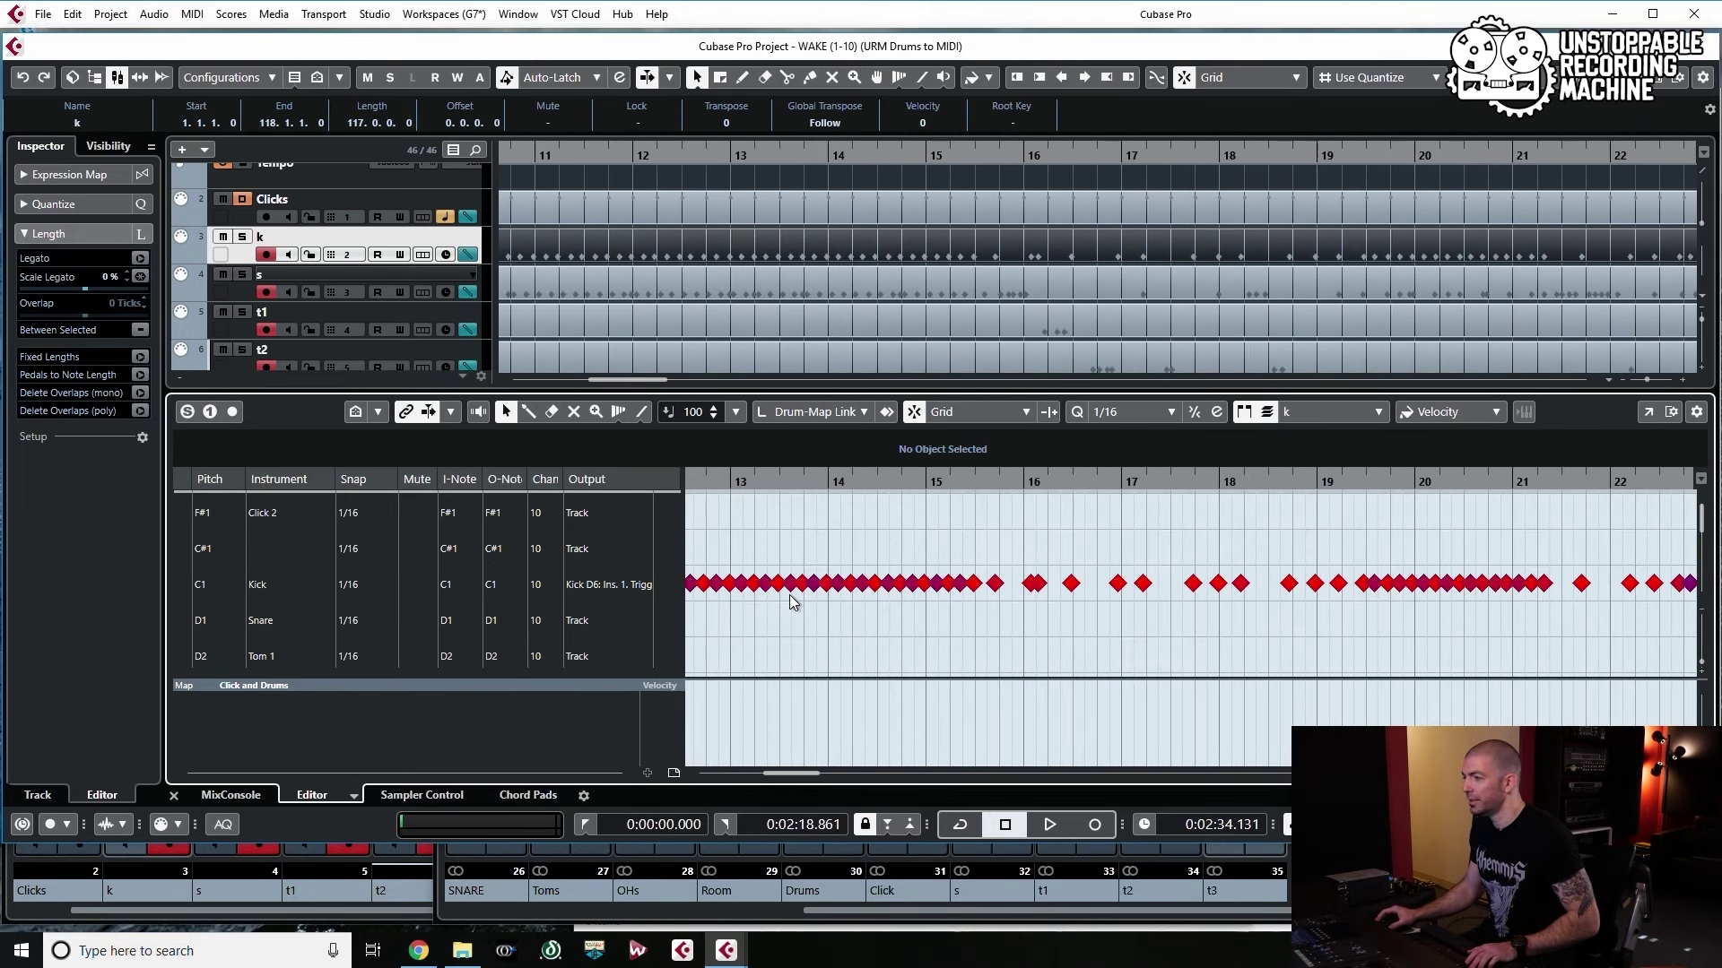
{"action": "left_click", "coordinate": [790, 584]}
{"action": "key", "text": "g"}
{"action": "key", "text": "g"}
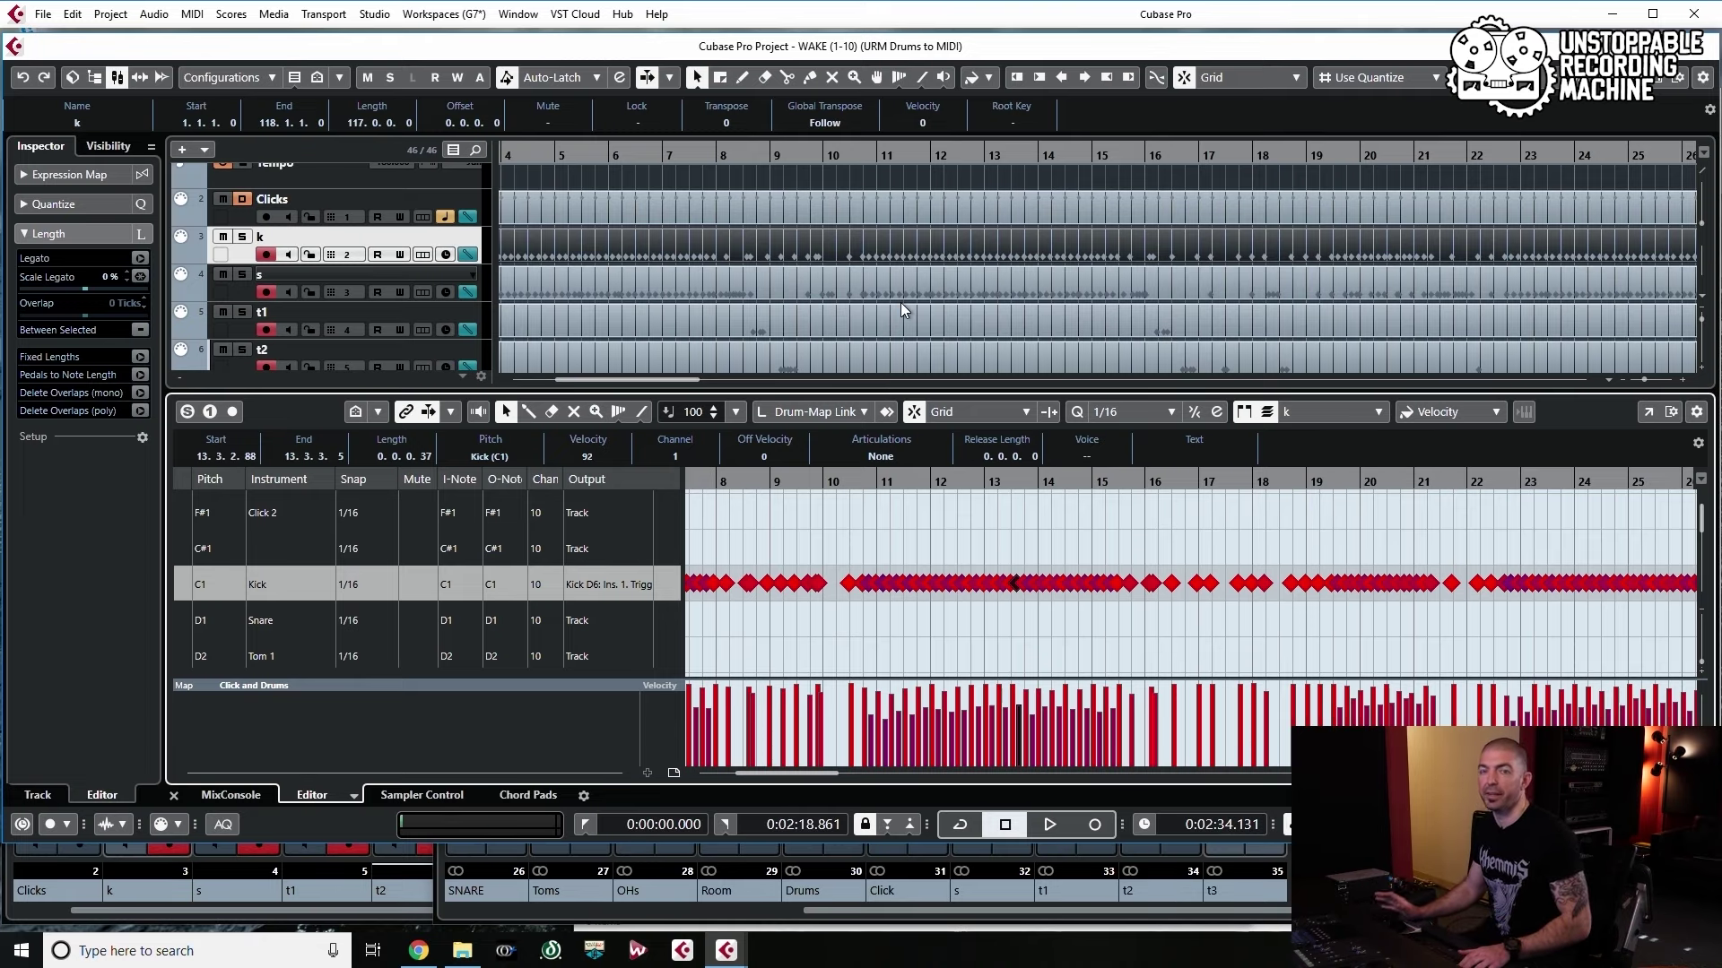
{"action": "key", "text": "Return"}
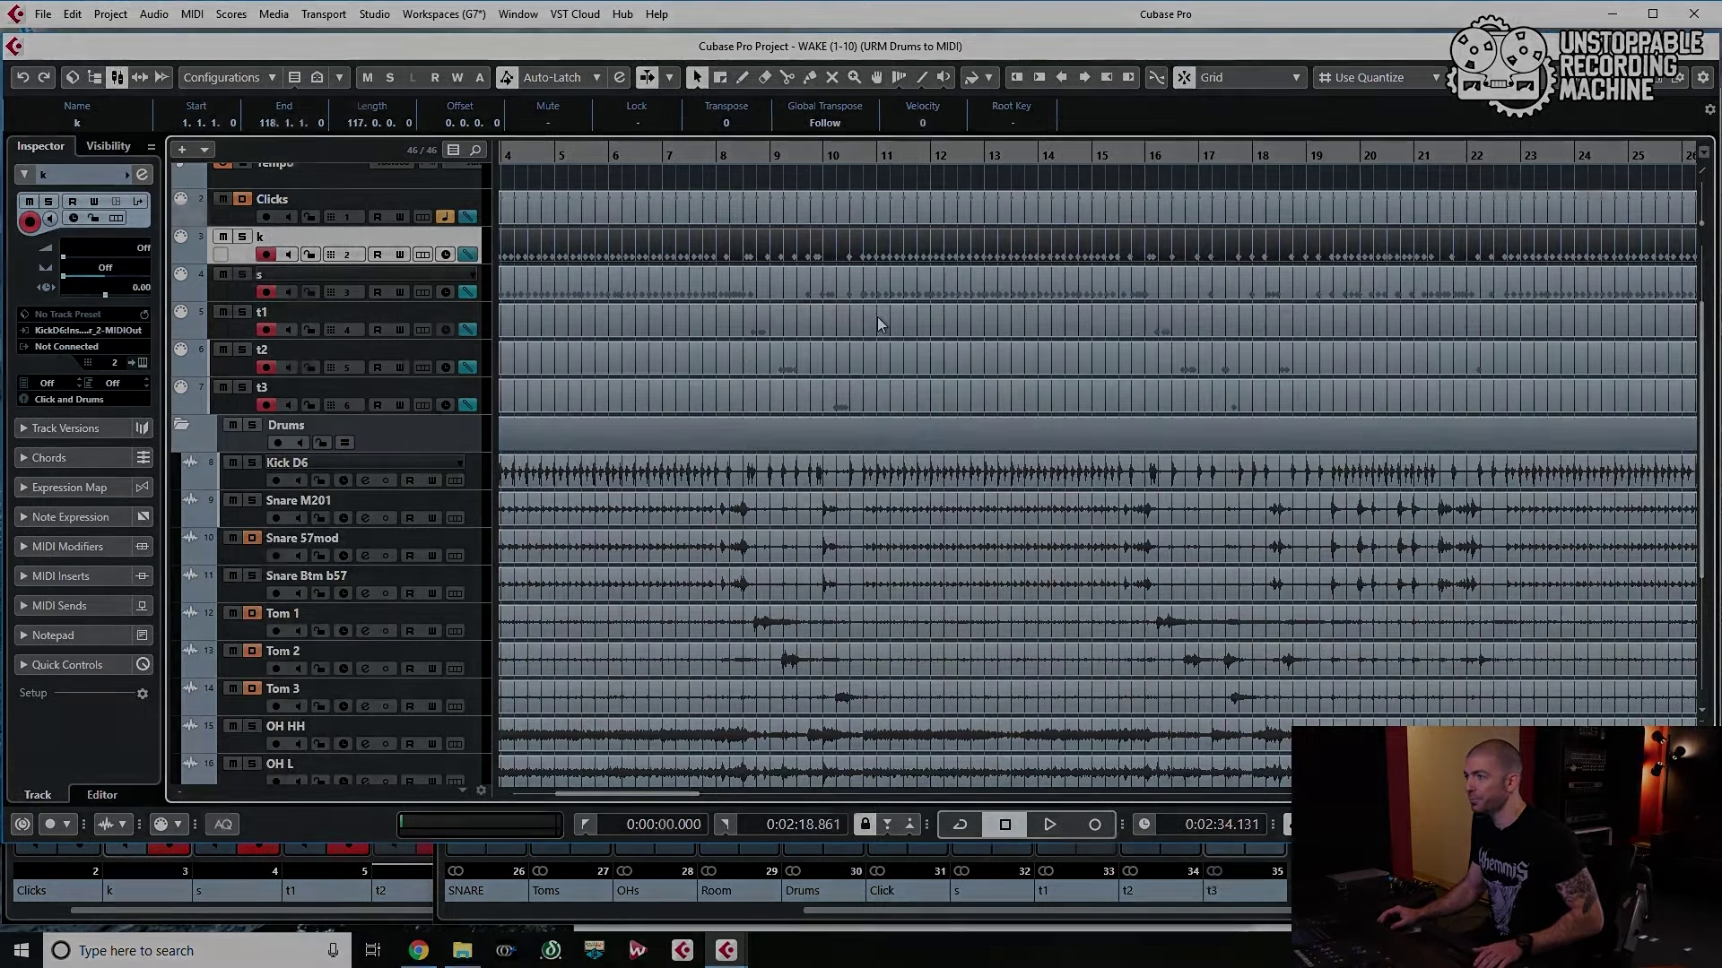